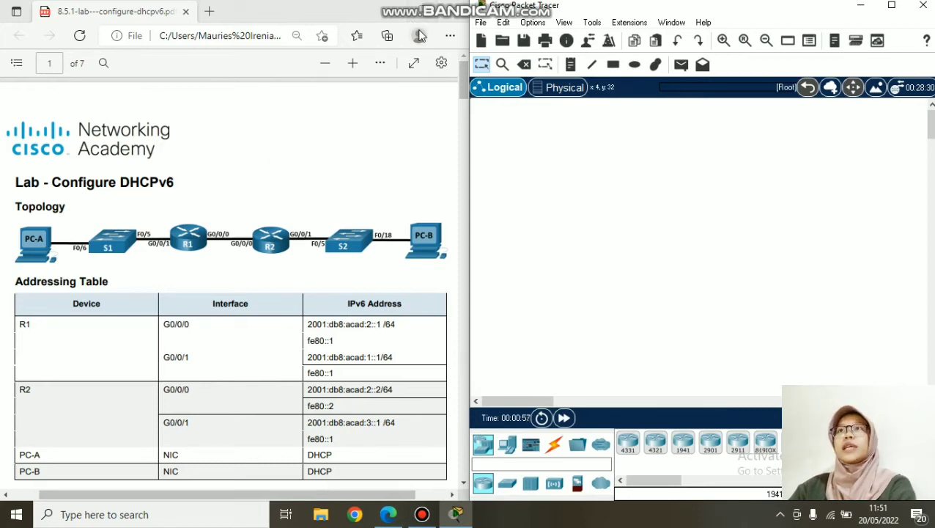
- Scroll to the Objectives list and highlight all five parts, then Part 1 and Part 2 individually
scroll(173, 306, down, 3)
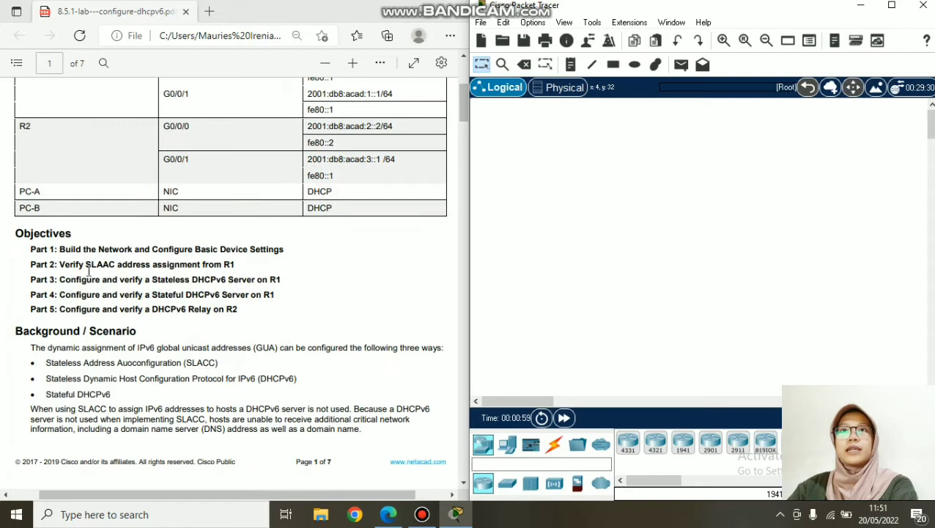
drag(30, 245, 238, 313)
click(144, 293)
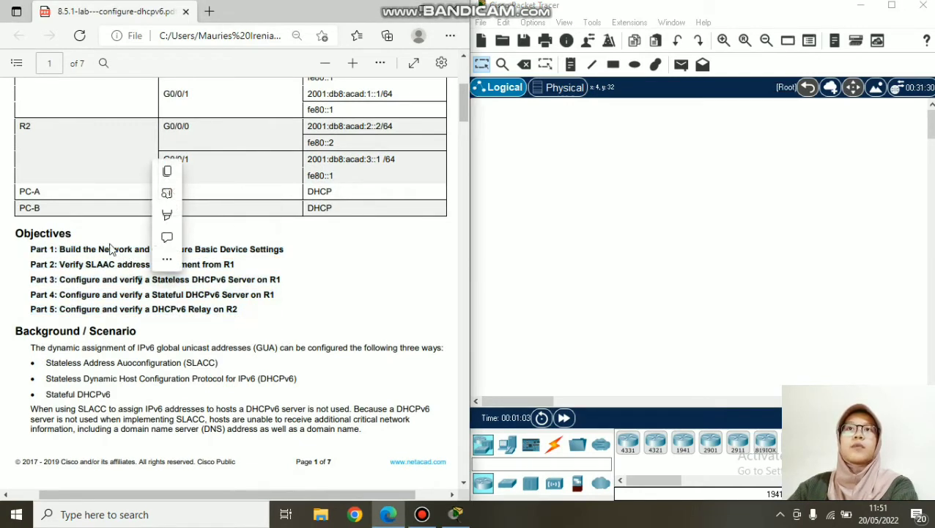
drag(60, 249, 282, 246)
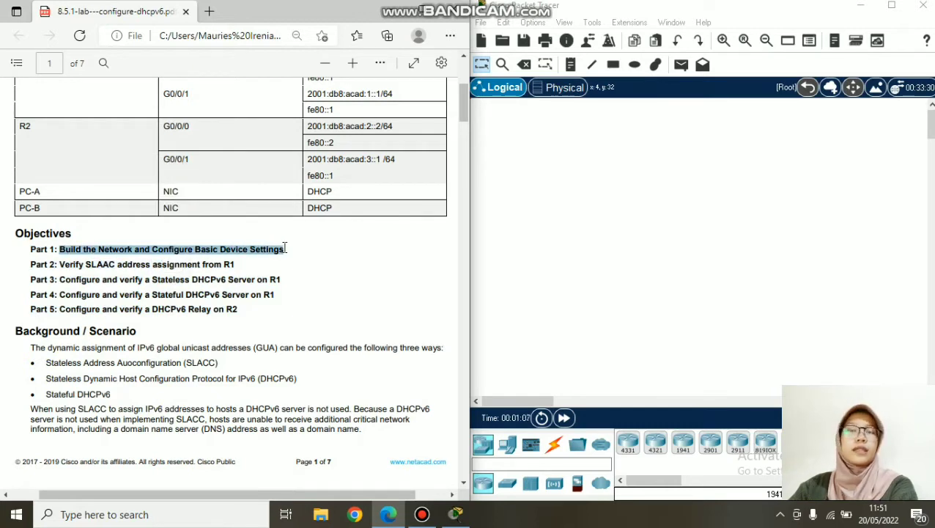
click(273, 293)
drag(64, 266, 132, 261)
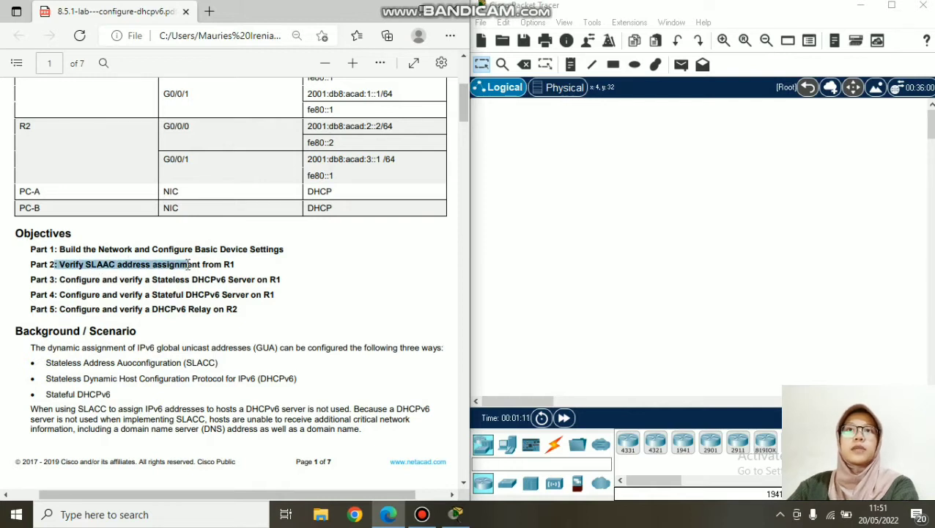
drag(189, 265, 235, 264)
- Highlight the Part 3, Part 4 and Part 5 objective lines in turn
drag(61, 280, 222, 275)
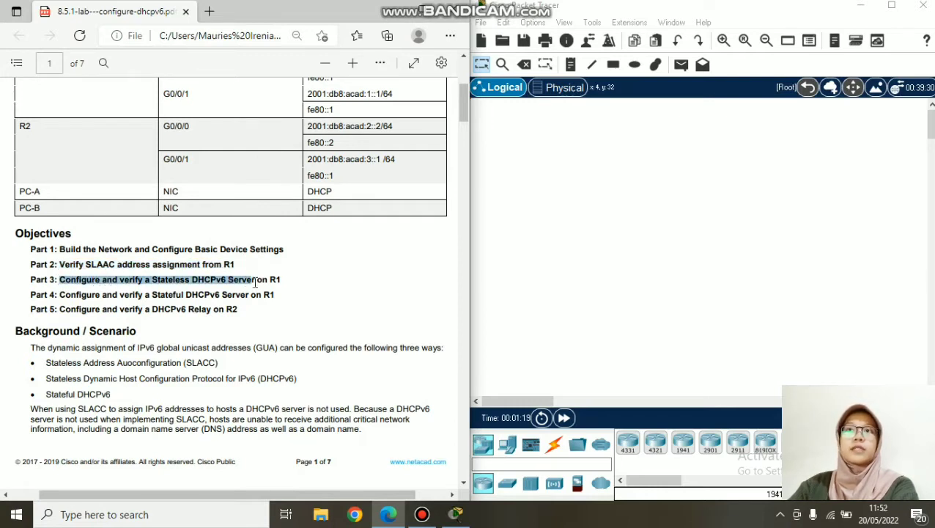
drag(279, 281, 281, 280)
drag(57, 294, 272, 296)
click(204, 304)
drag(64, 305, 140, 308)
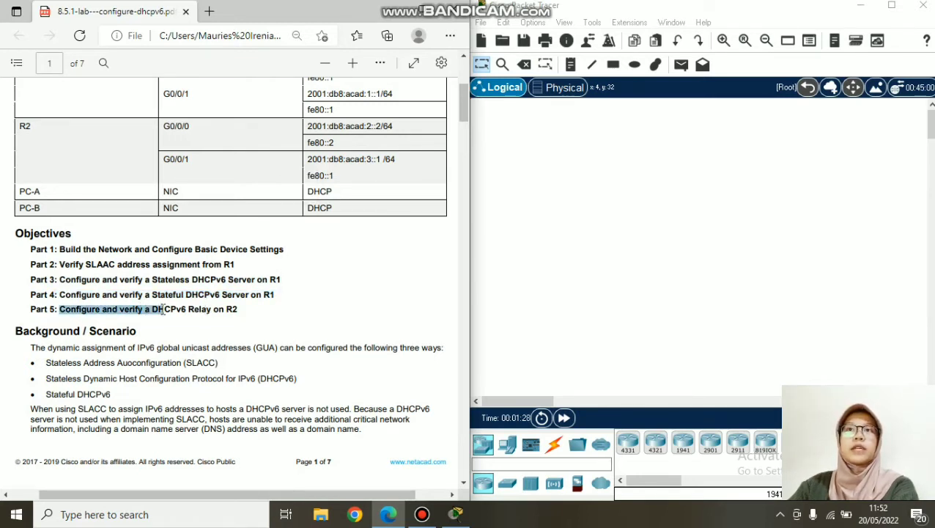
drag(225, 311, 245, 315)
- Scroll the PDF to page 2 and highlight the Required Resources heading
scroll(190, 242, down, 2)
scroll(191, 236, down, 5)
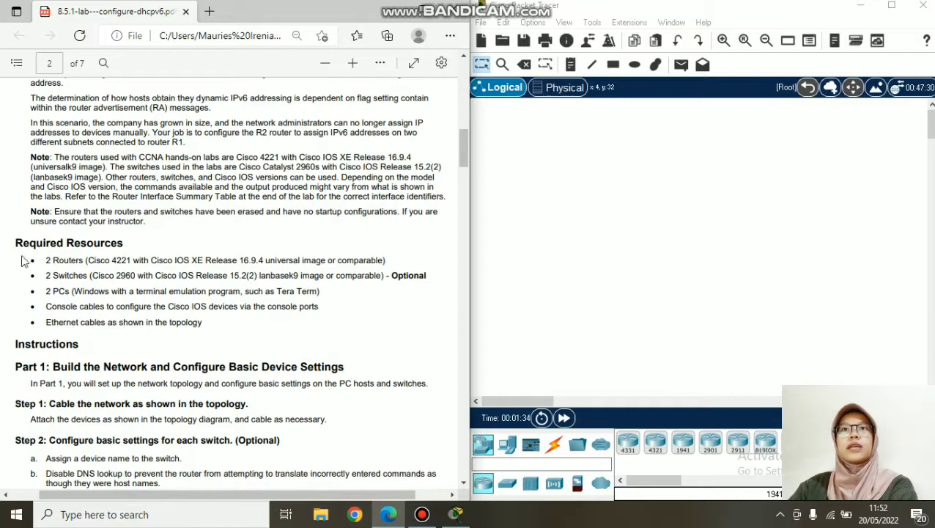
drag(18, 242, 126, 245)
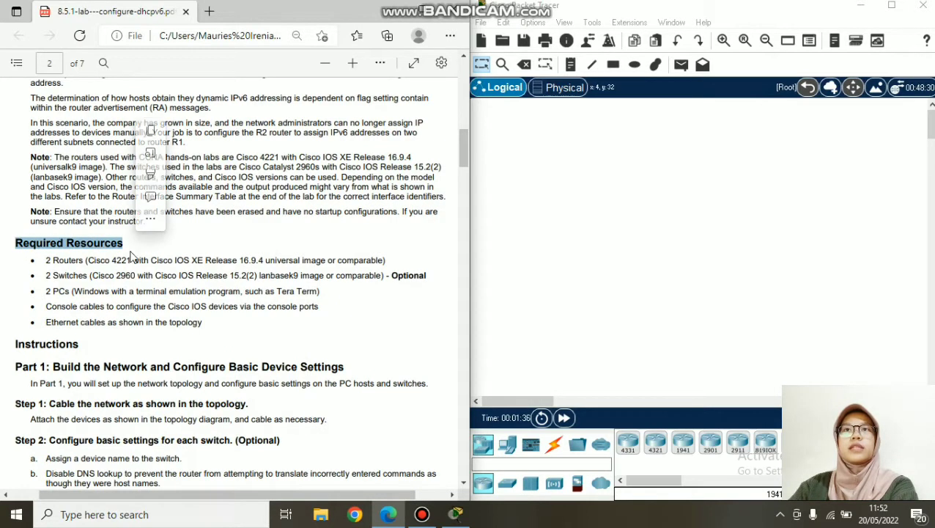
click(82, 269)
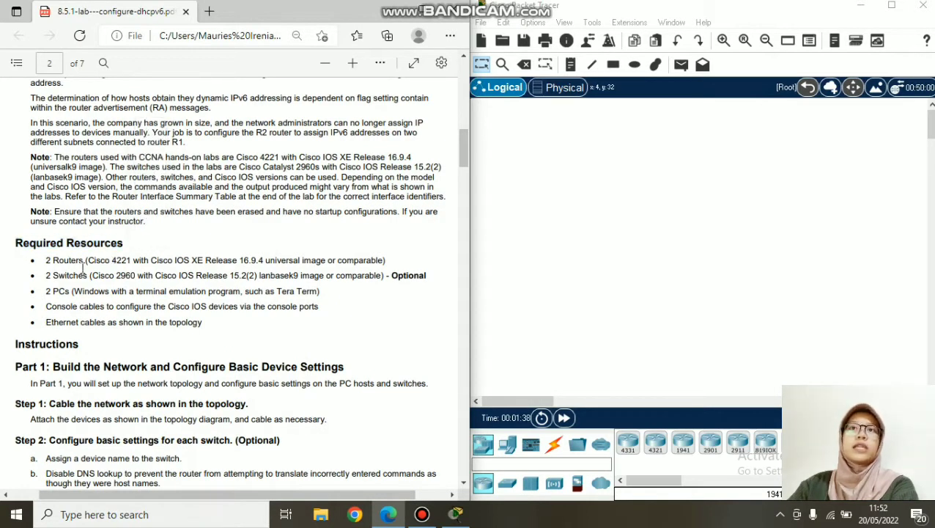
- Highlight the Cisco 4221 model and drop two 4321 routers onto the Packet Tracer canvas
drag(99, 265, 132, 261)
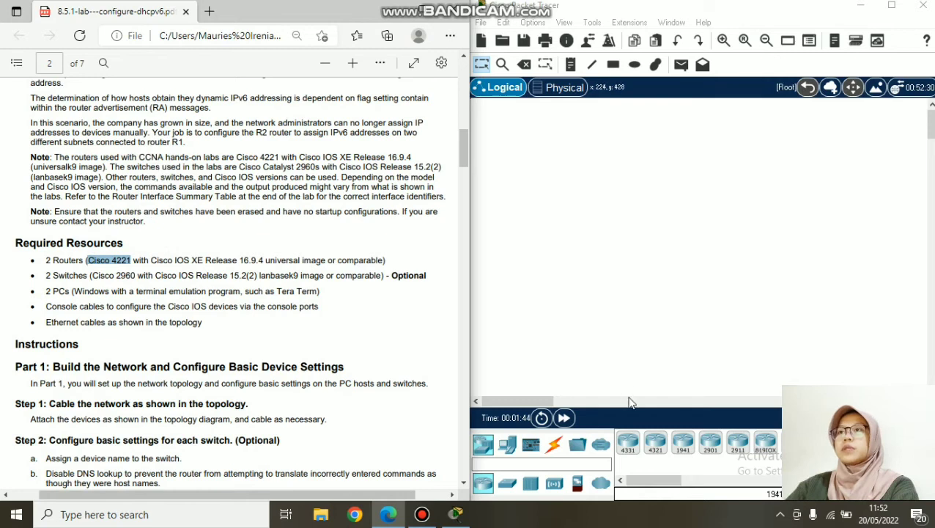
drag(660, 449, 669, 242)
drag(655, 445, 739, 242)
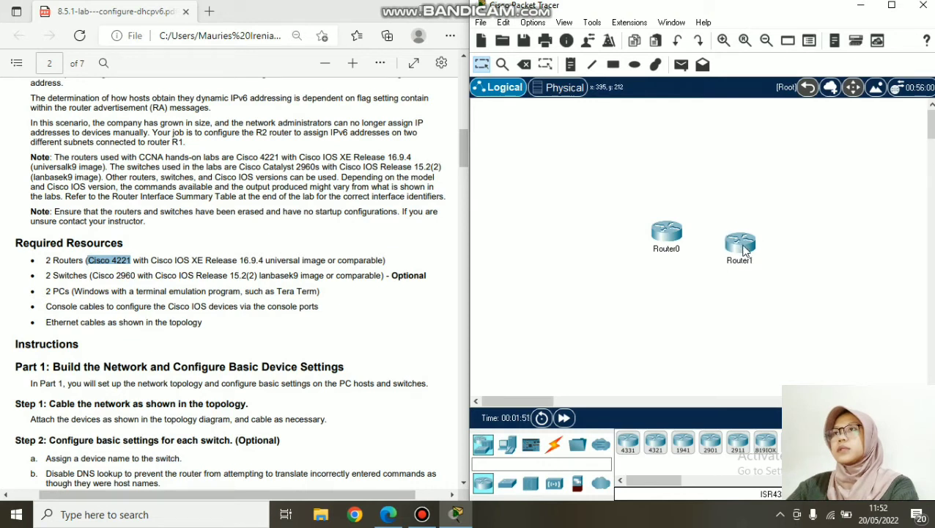
- Place two 2960 switches on the canvas, with Switch0 just left of Router0
click(106, 267)
drag(92, 279, 135, 275)
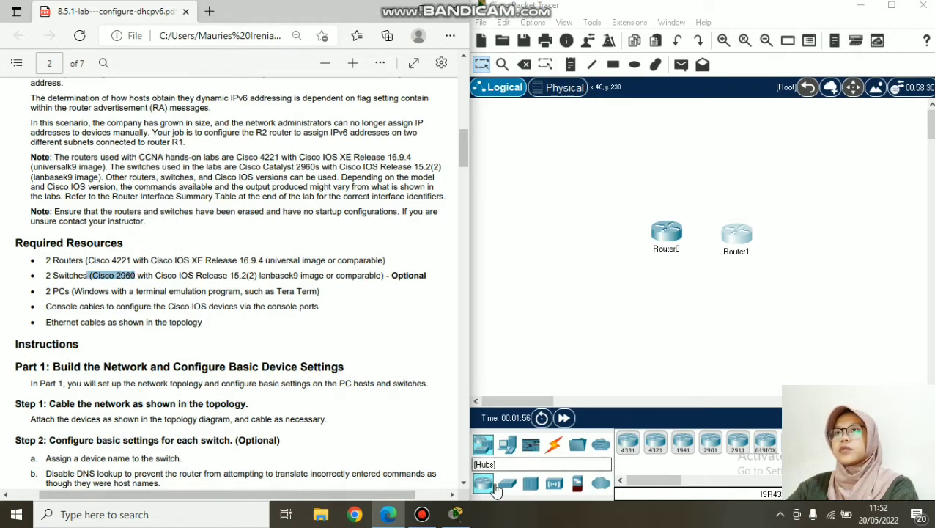
click(505, 482)
drag(627, 448, 598, 248)
drag(629, 446, 799, 245)
drag(595, 254, 599, 245)
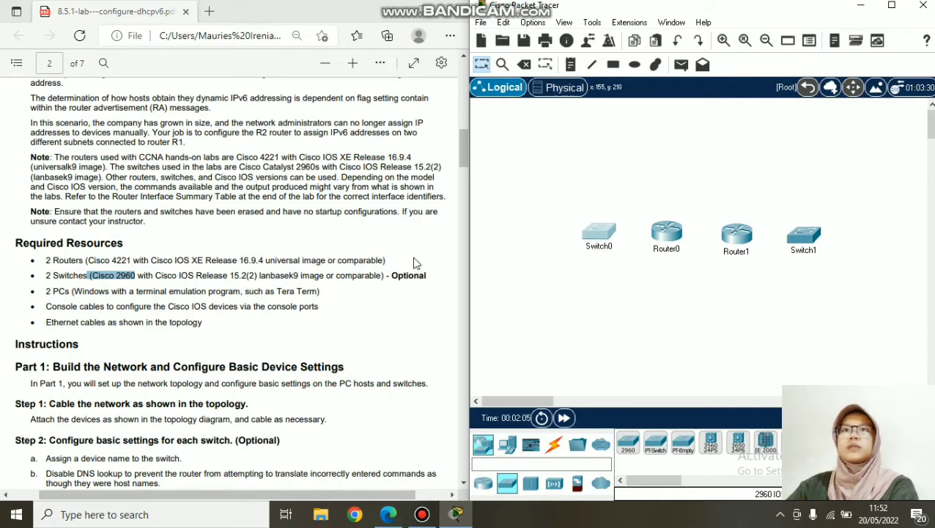
- Place two PCs at the outer ends of the row and scroll the PDF back up
click(256, 277)
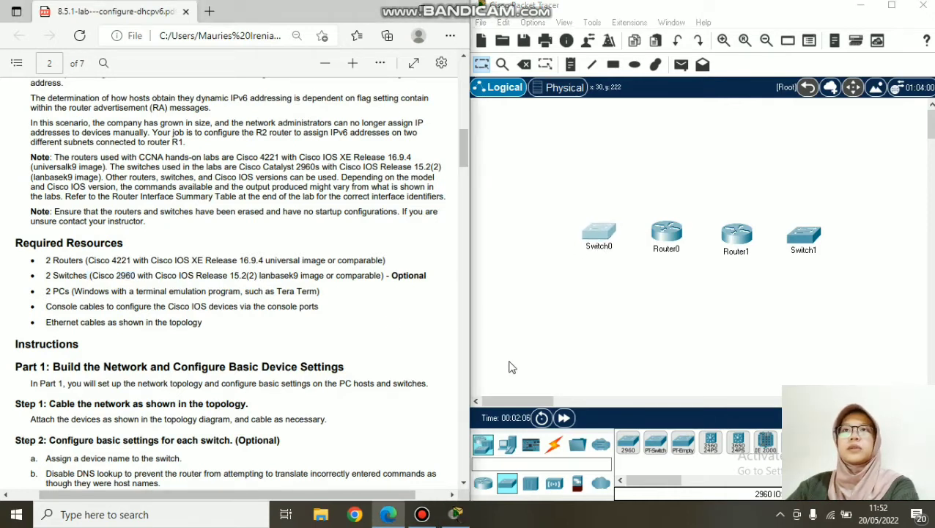
click(507, 445)
drag(627, 439, 533, 242)
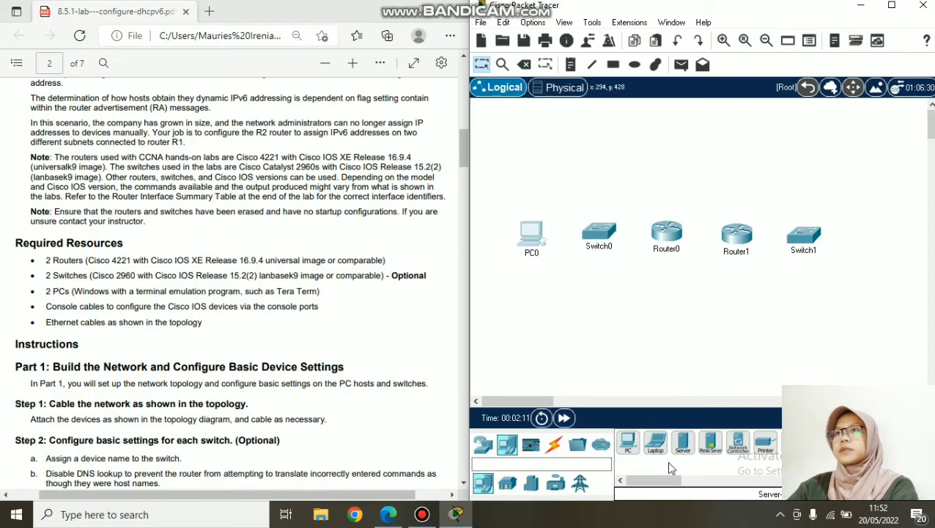
drag(627, 441, 878, 254)
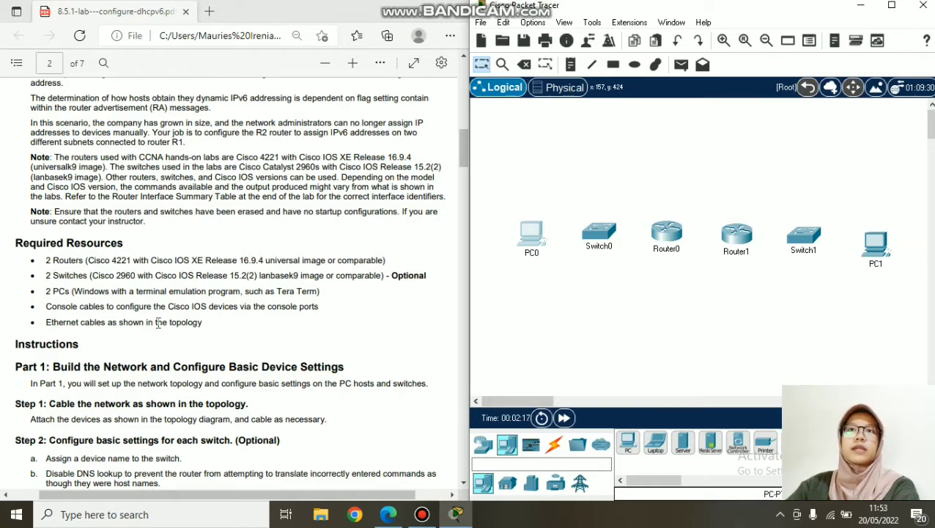
scroll(264, 376, up, 5)
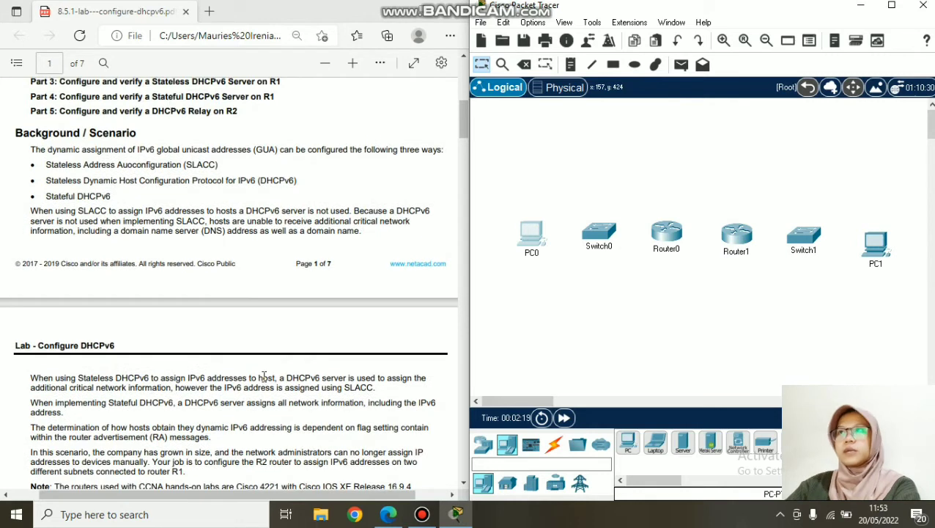
scroll(264, 376, up, 5)
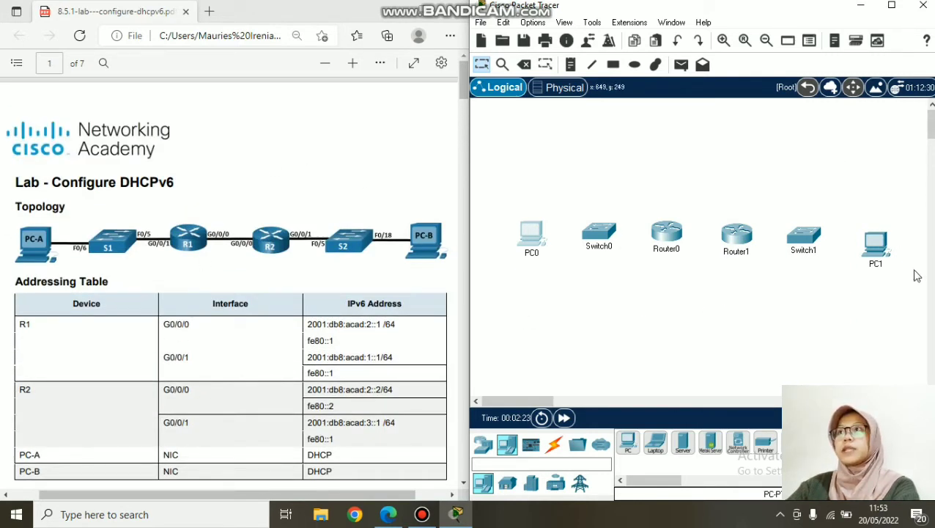
- Nudge PC1 into line and rename the two routers R1 and R2
click(878, 254)
drag(879, 254, 873, 247)
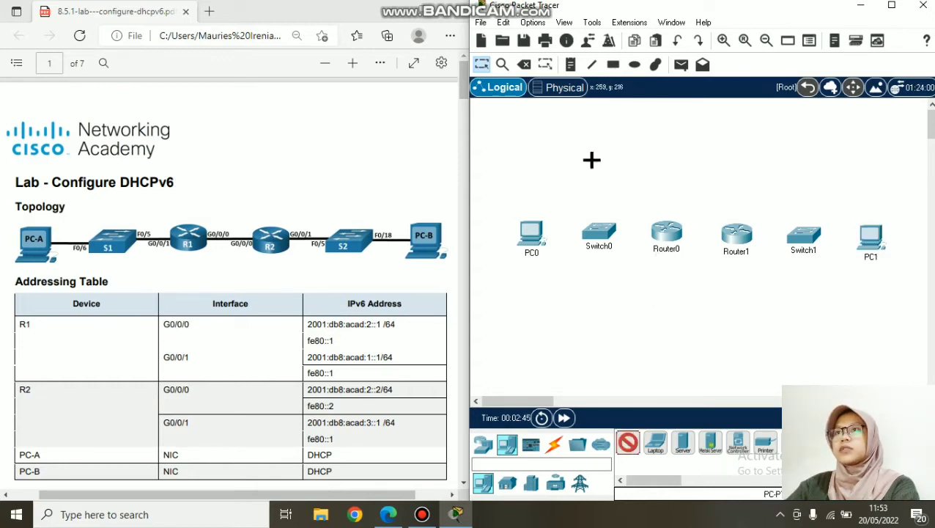
click(489, 67)
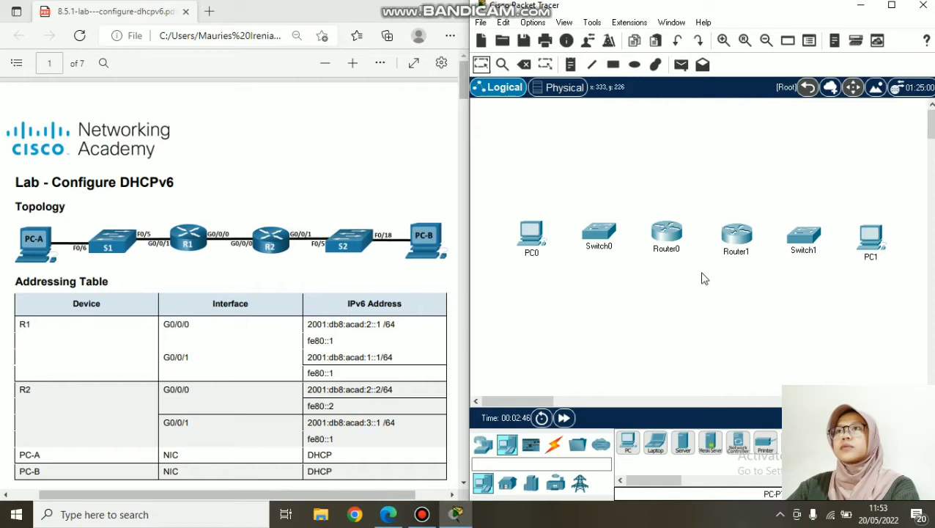
click(667, 250)
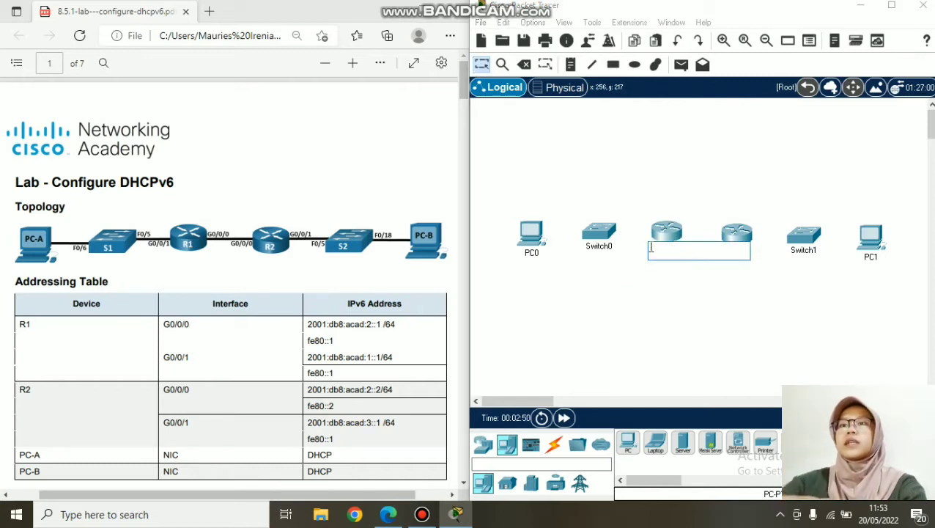
key(Return)
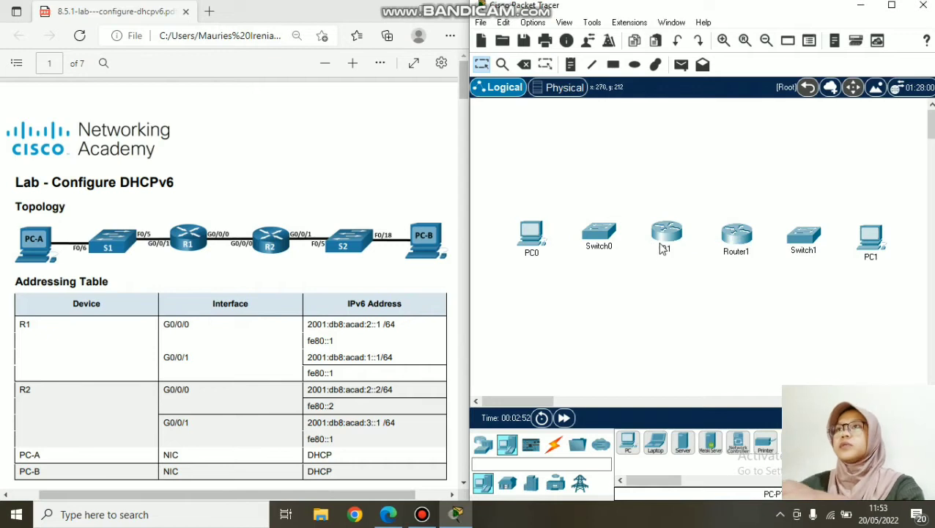
click(737, 252)
drag(759, 254, 702, 259)
text(R)
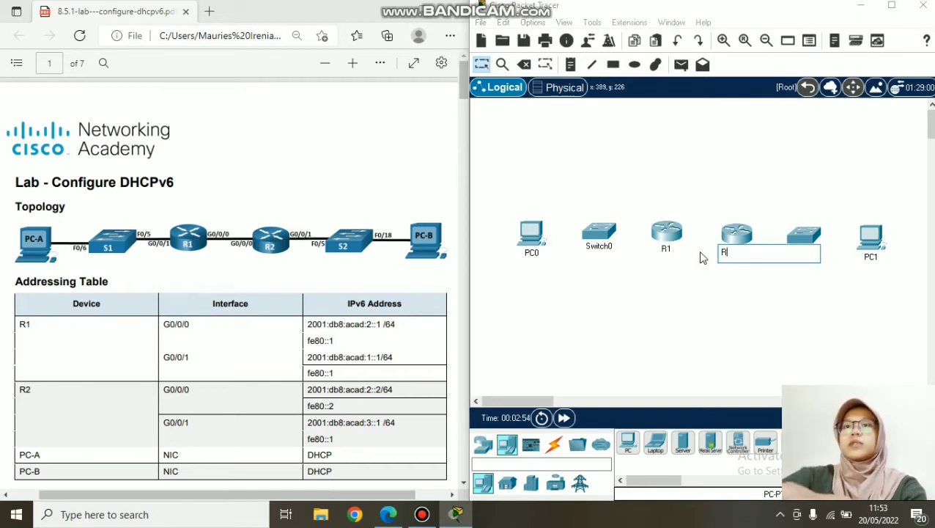
key(Return)
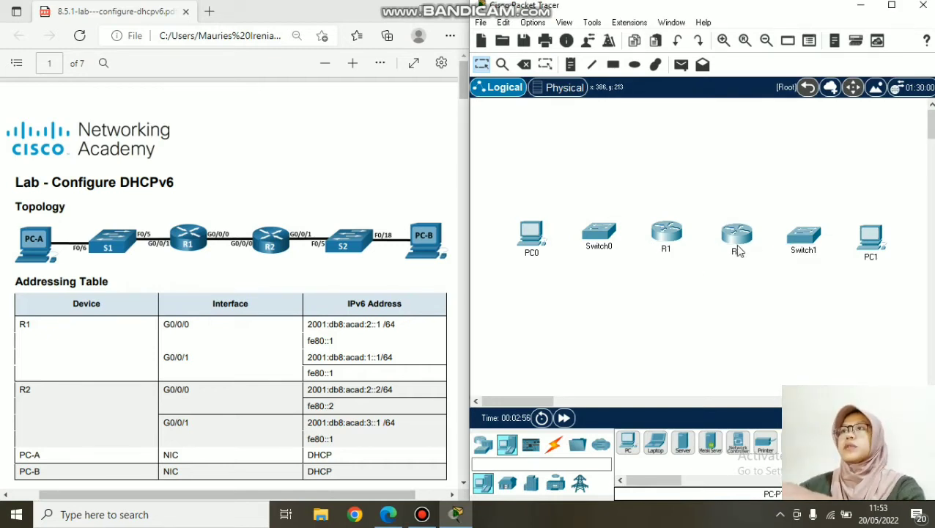
- Rename the switches S1 and S2 and the PCs PC-A and PC-B
click(605, 247)
double_click(606, 247)
text(S1)
key(Return)
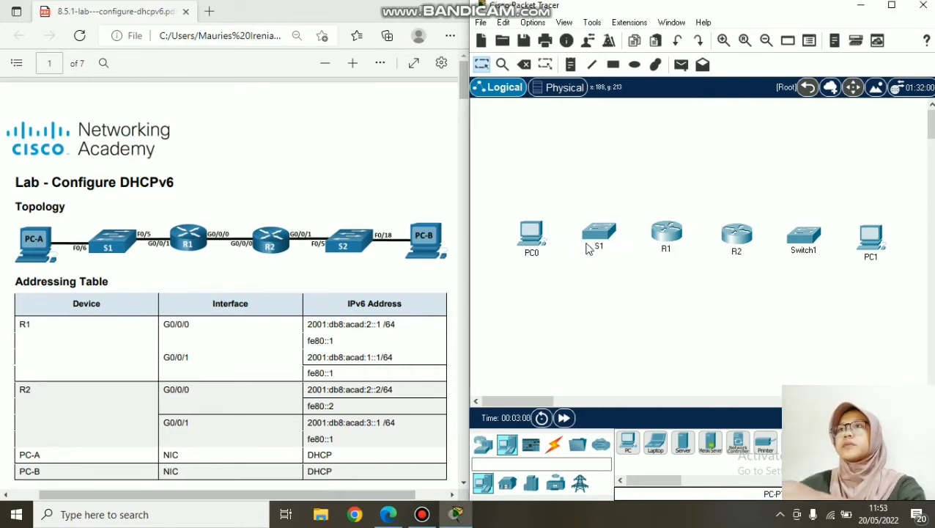
click(816, 252)
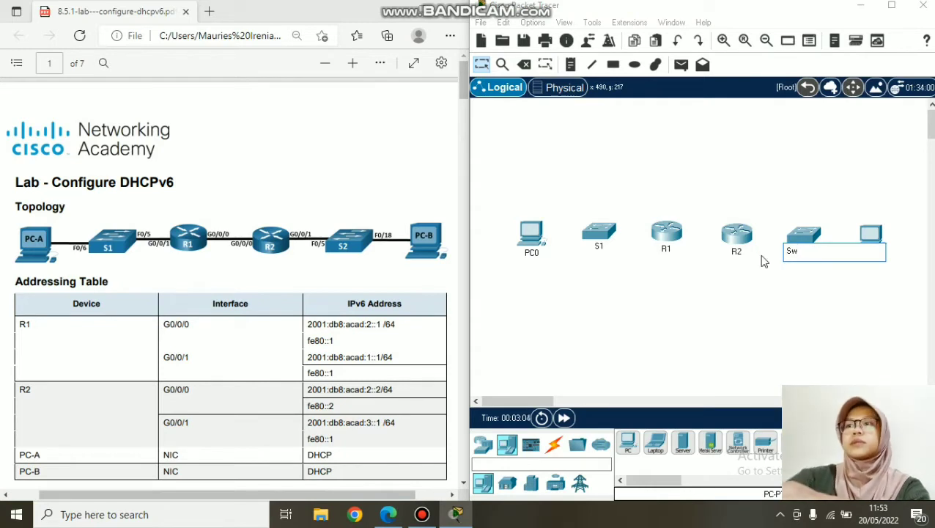
key(Return)
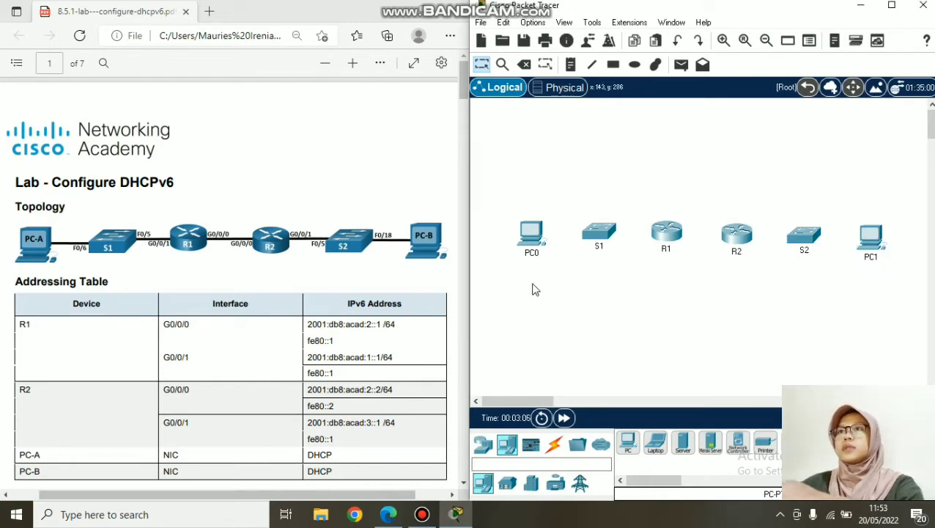
click(533, 255)
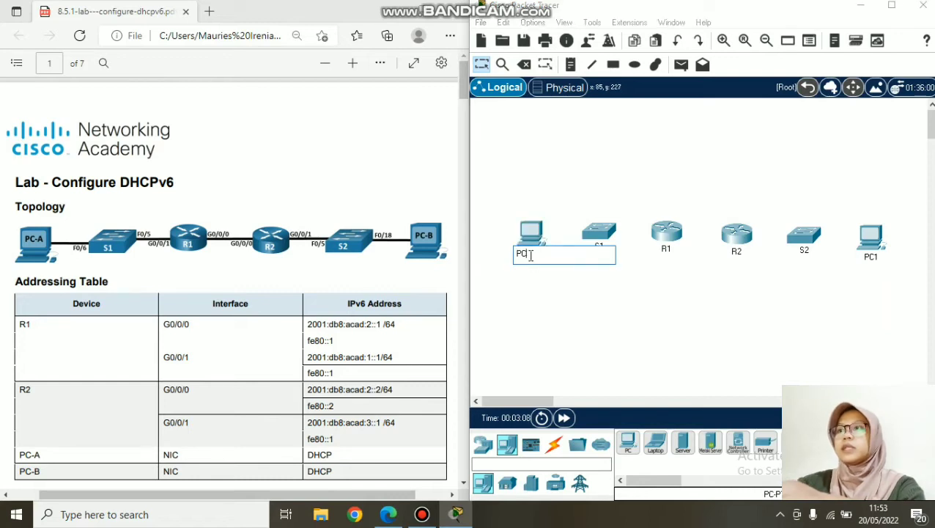
key(Return)
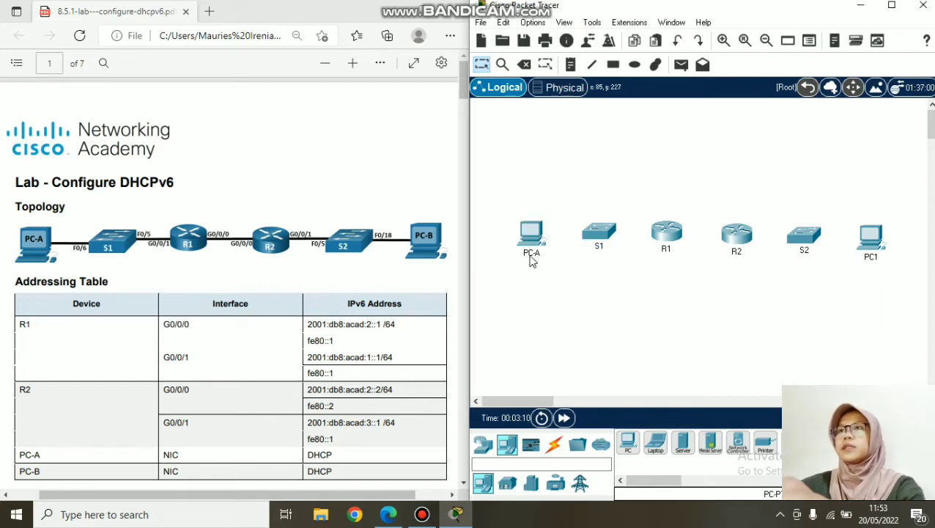
click(880, 258)
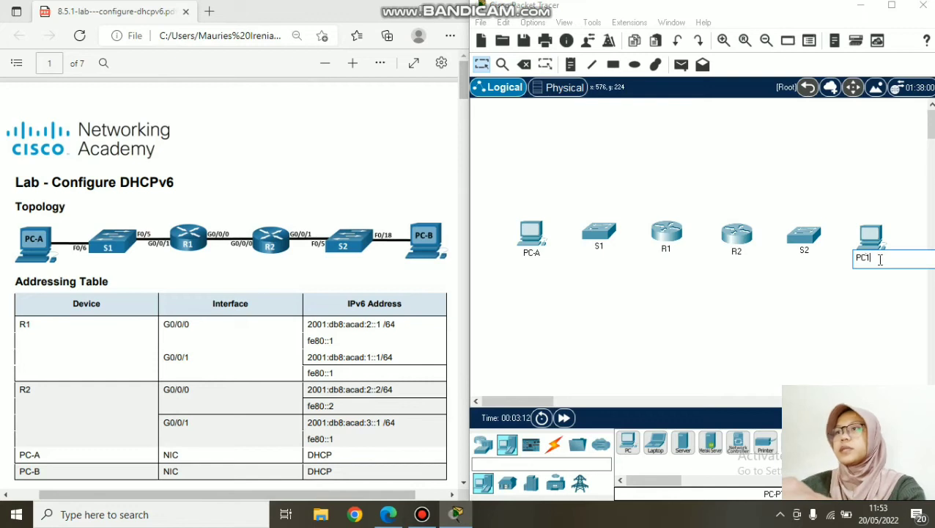
text(PC-B)
key(Return)
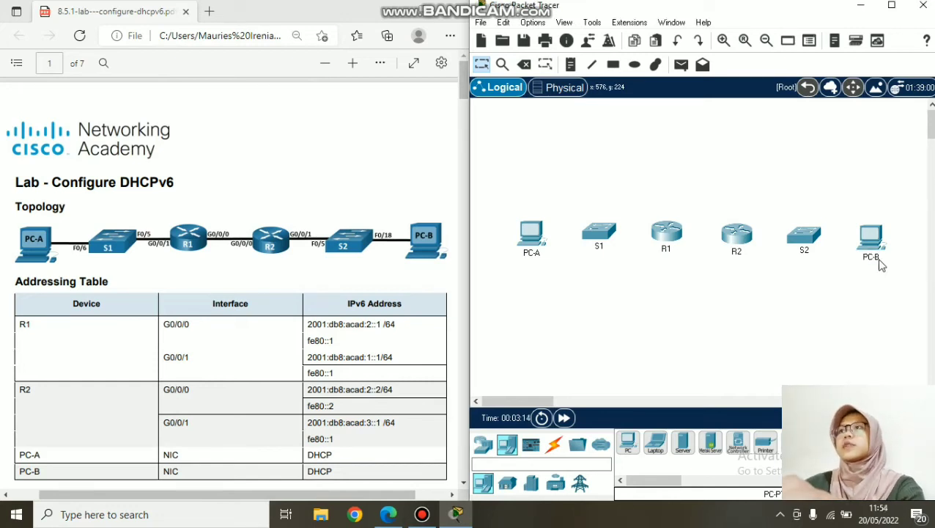
- Cable R1 G0/0/0 to R2 G0/0/0, and S1 F0/5 to R1 G0/0/1, with straight-through copper
click(554, 445)
click(681, 452)
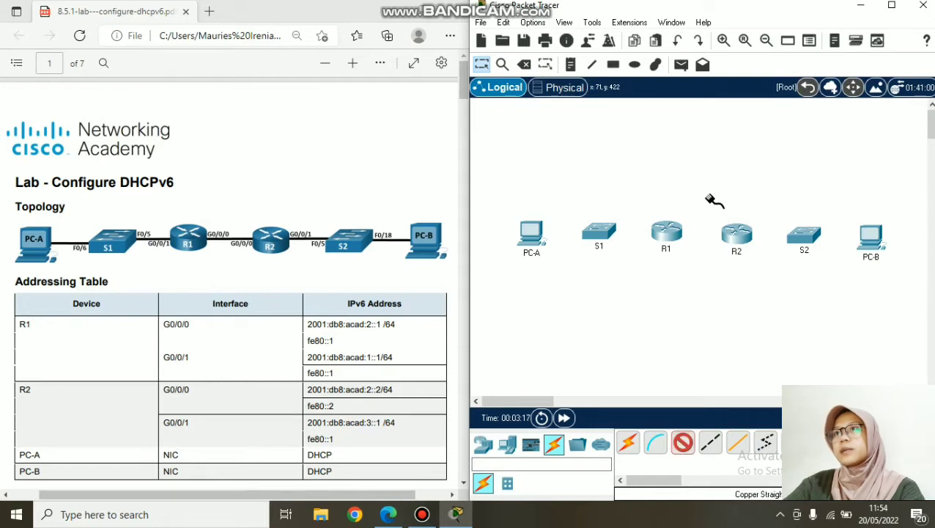
click(669, 238)
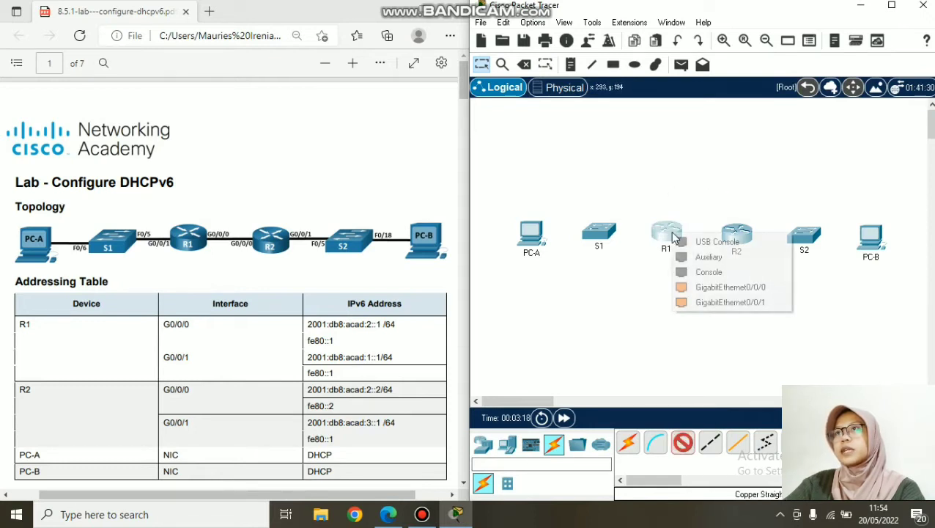
click(729, 291)
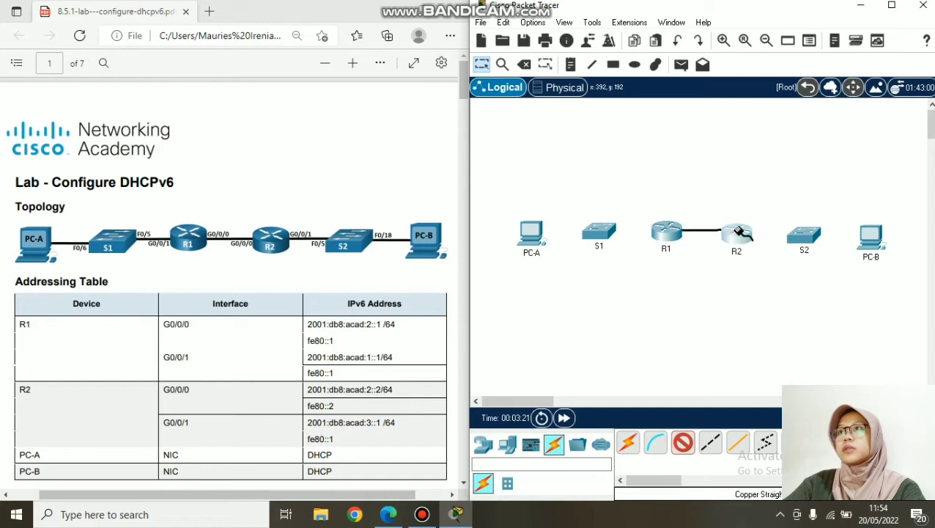
click(738, 235)
click(781, 287)
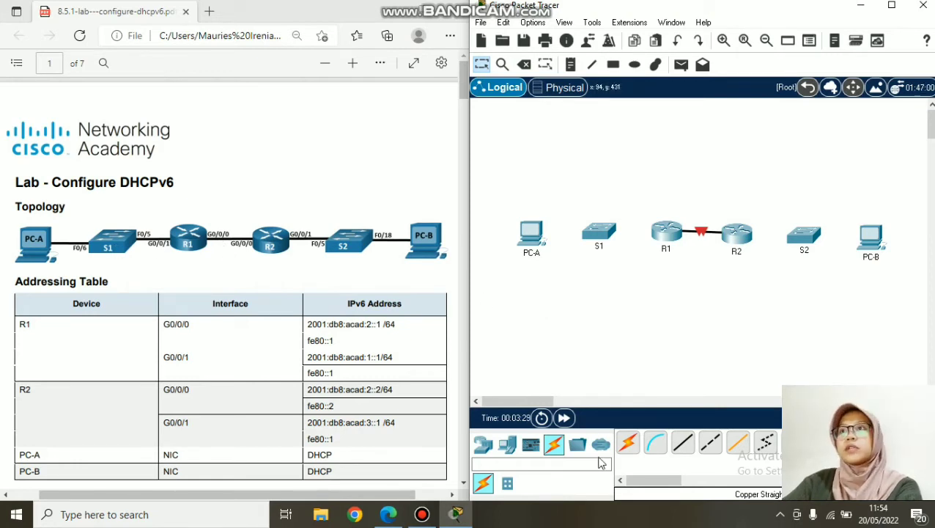
click(676, 451)
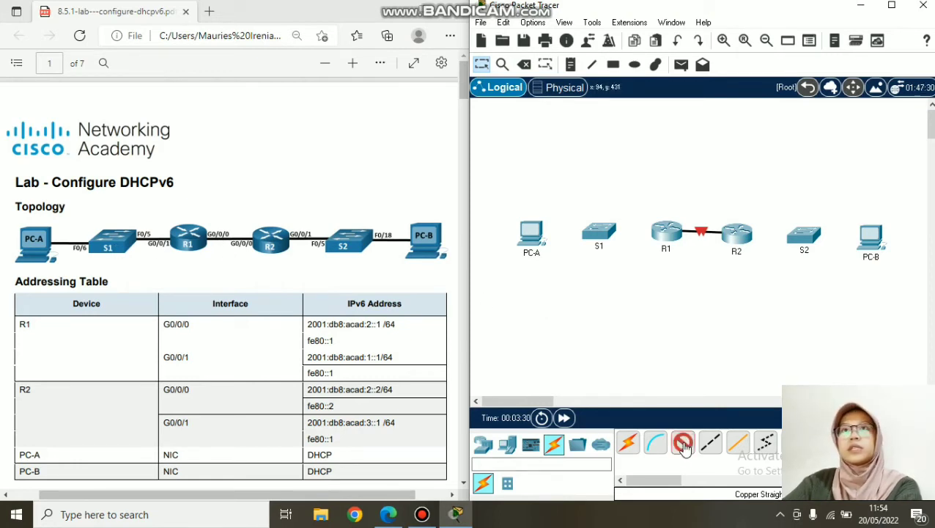
click(607, 233)
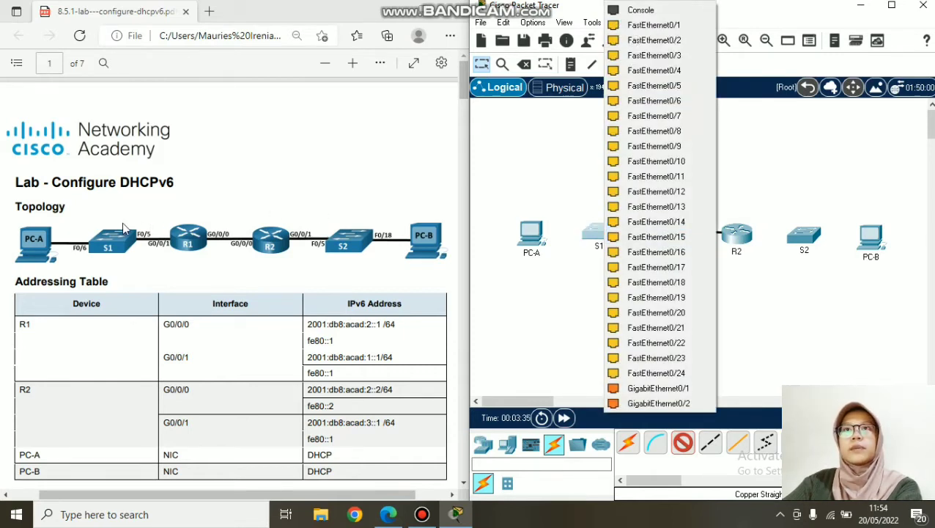
click(655, 86)
click(665, 232)
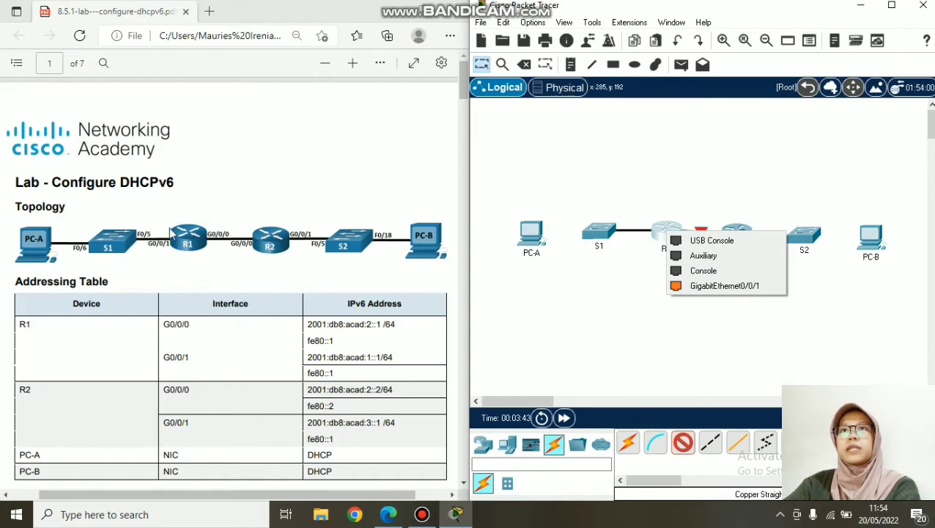
click(705, 286)
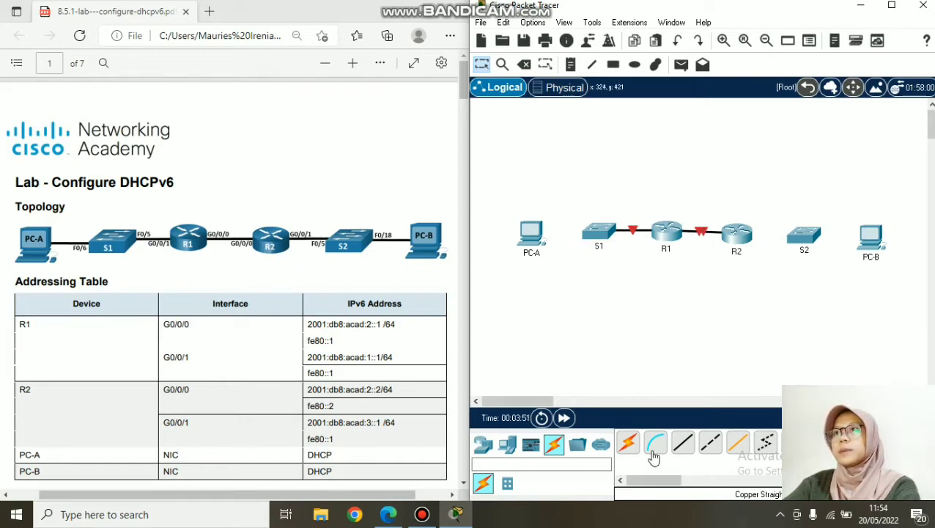
- Cable R2 G0/0/1 to S2 F0/5, S2 F0/18 to PC-B, and S1 F0/6 to PC-A
click(684, 443)
click(737, 233)
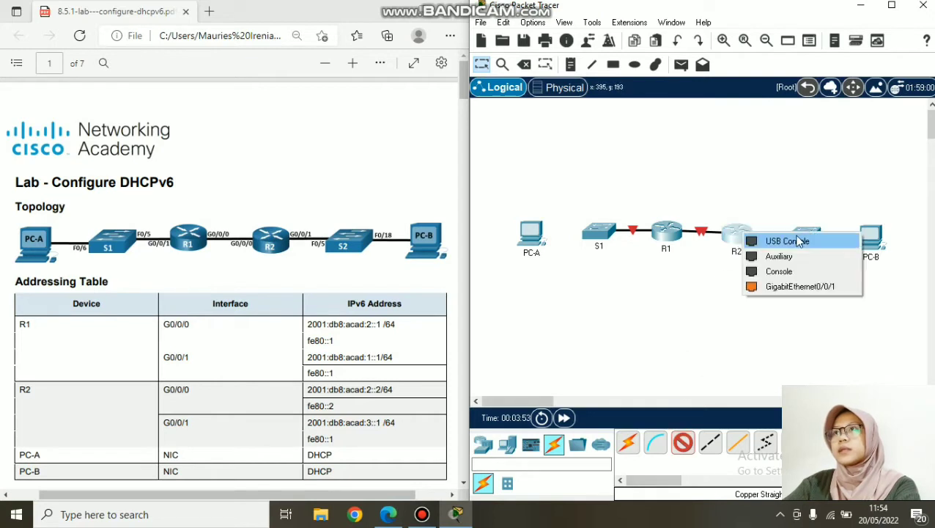
click(809, 287)
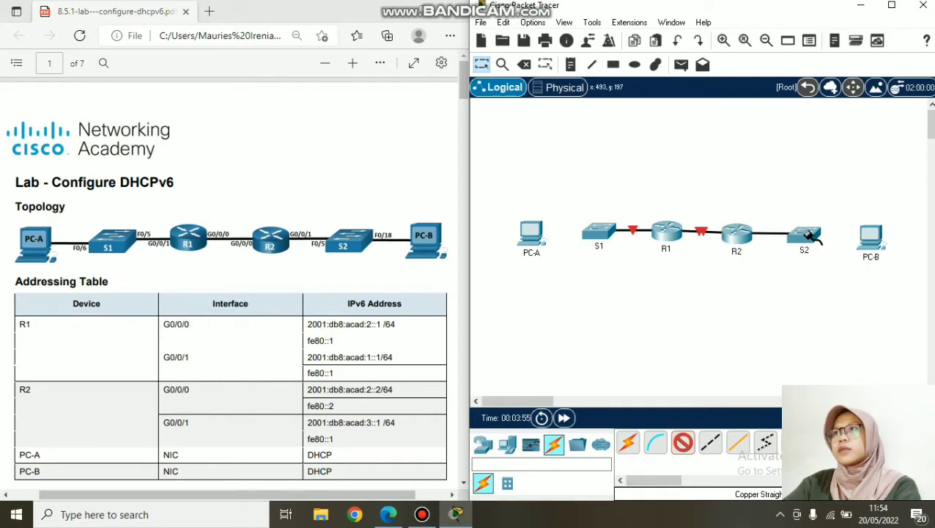
click(805, 231)
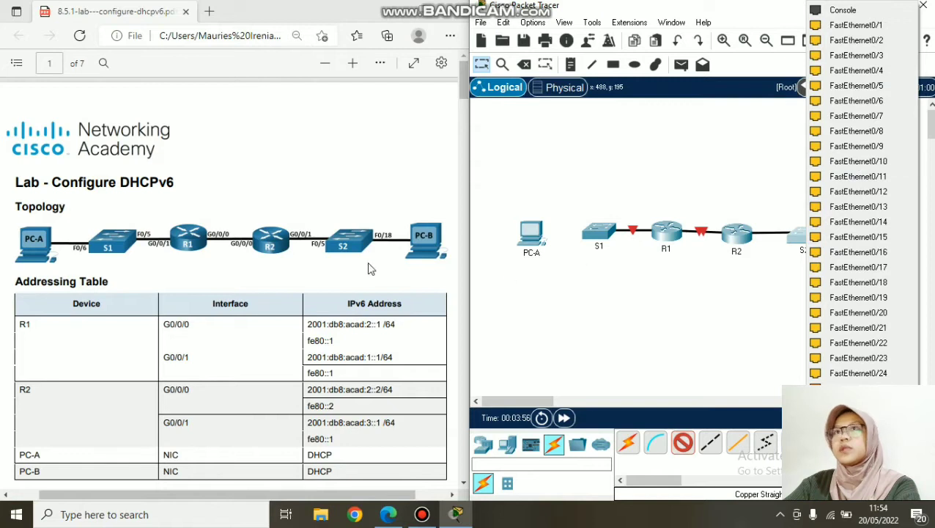
click(857, 85)
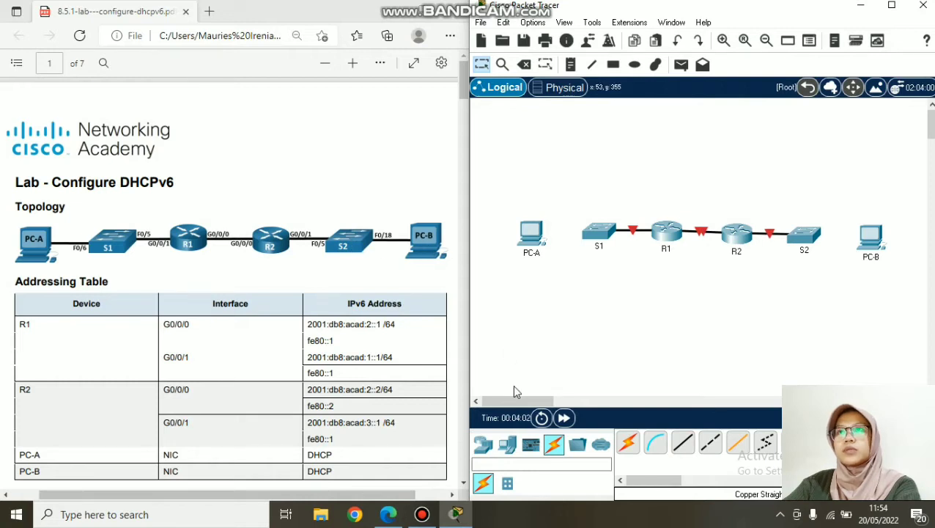
click(683, 449)
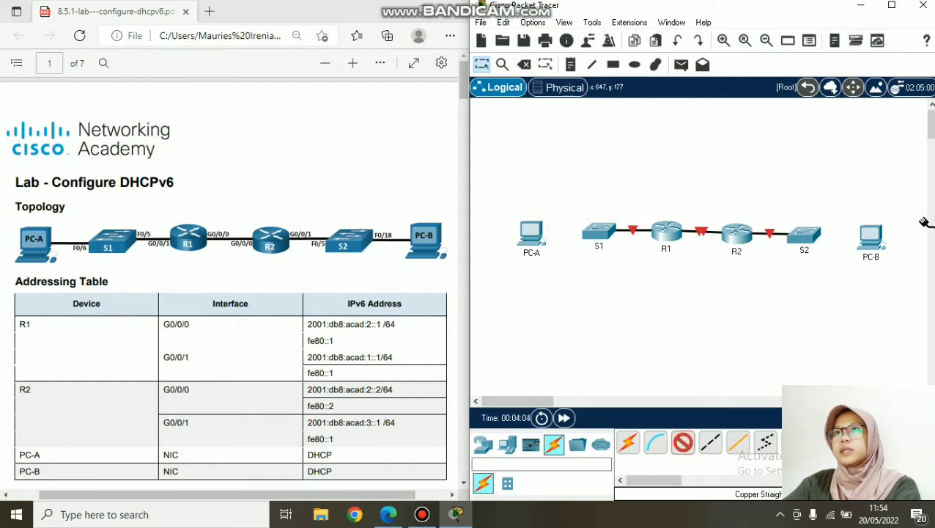
click(804, 236)
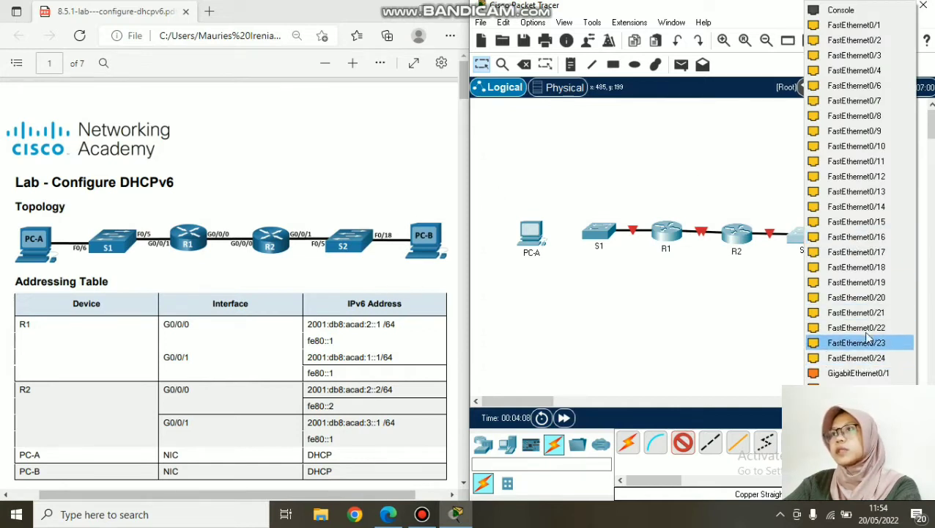
click(856, 267)
click(873, 242)
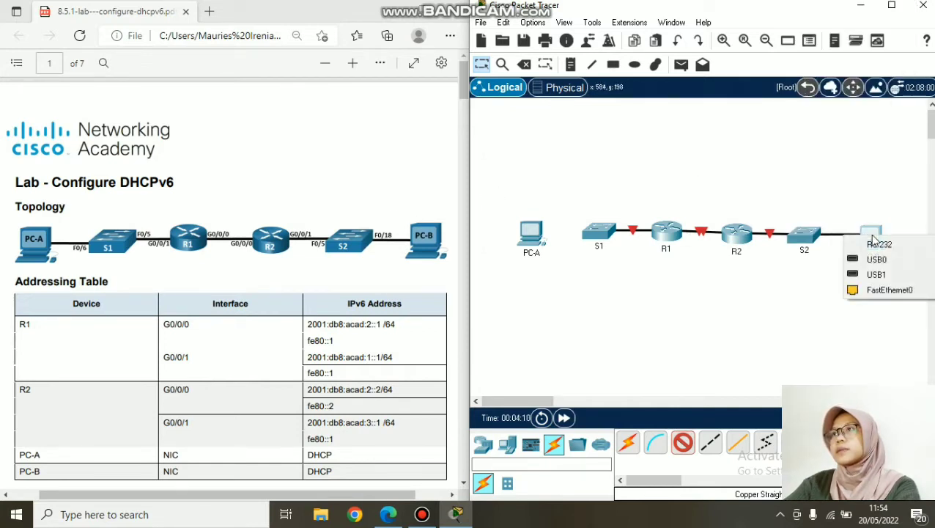
click(887, 290)
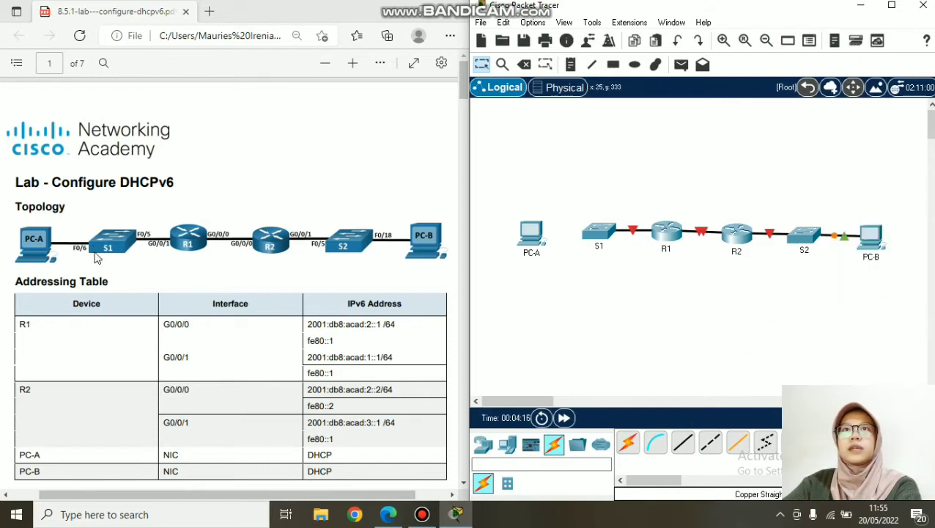
click(682, 442)
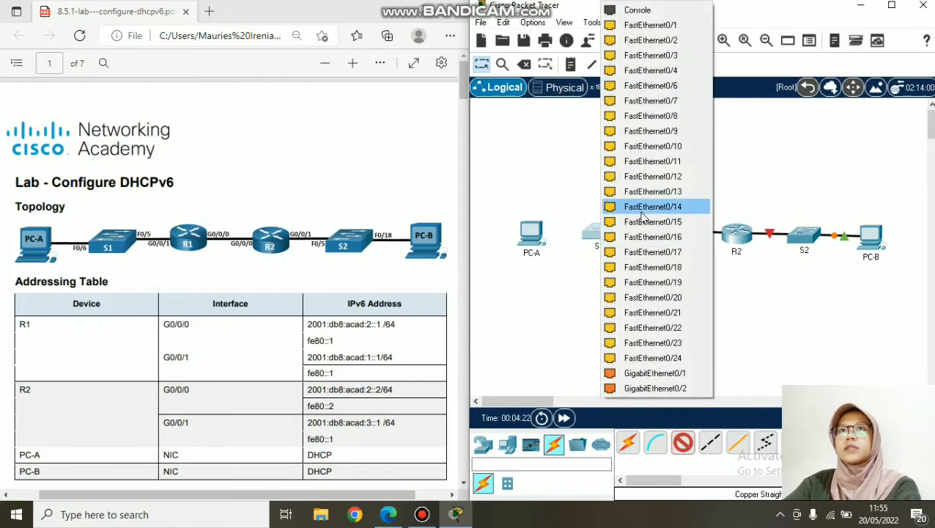
click(637, 85)
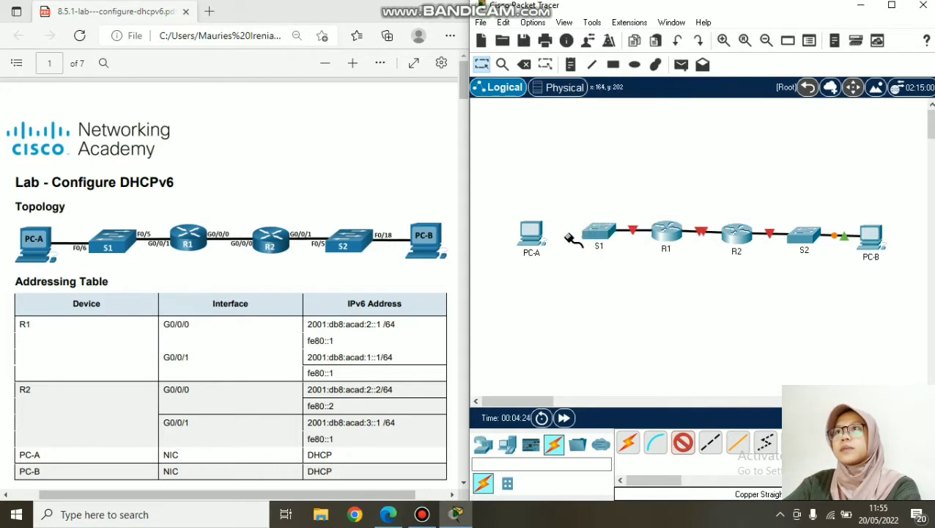
click(533, 231)
click(566, 283)
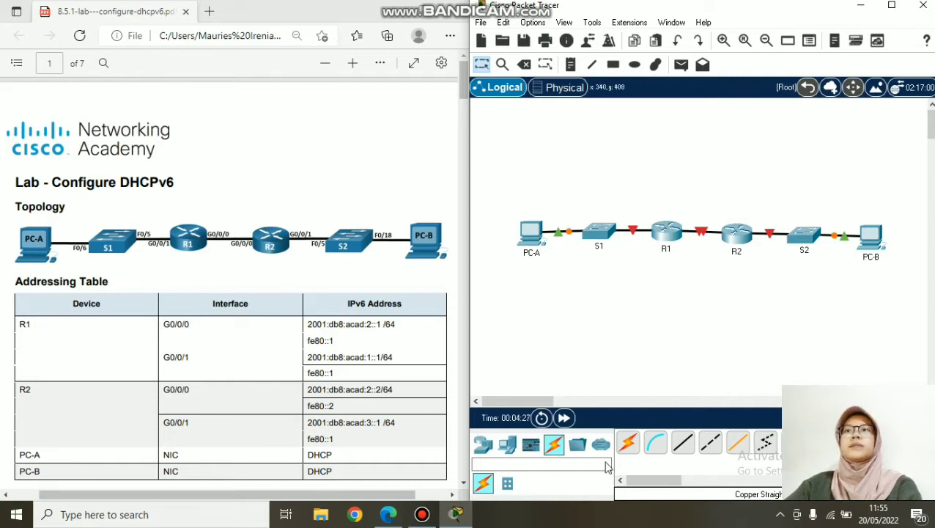
click(426, 517)
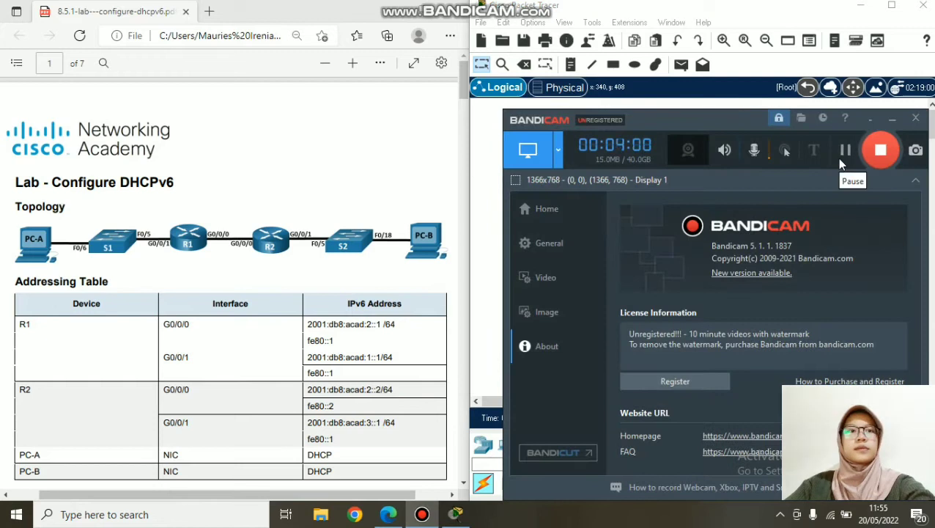
- Scroll the PDF to Part 1 and highlight the Part 1 and Step 2 switch-settings headings
click(893, 120)
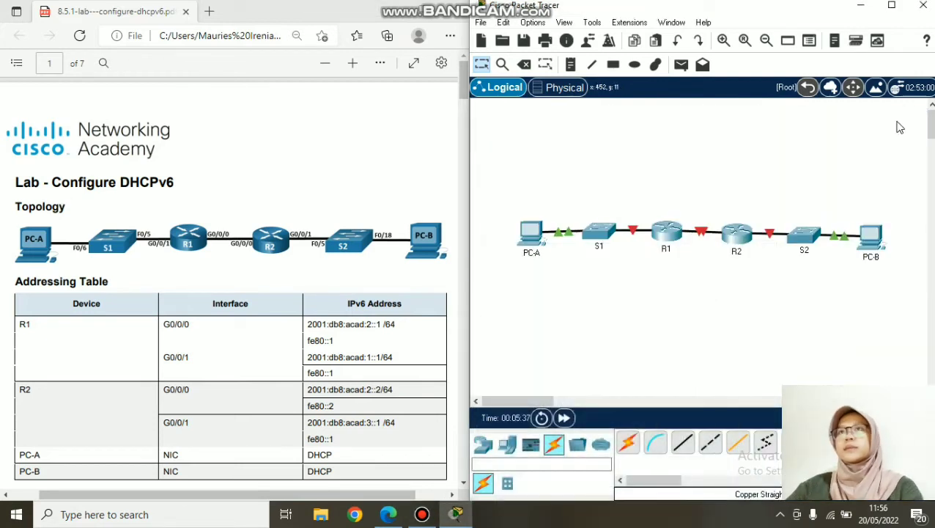
scroll(169, 286, down, 5)
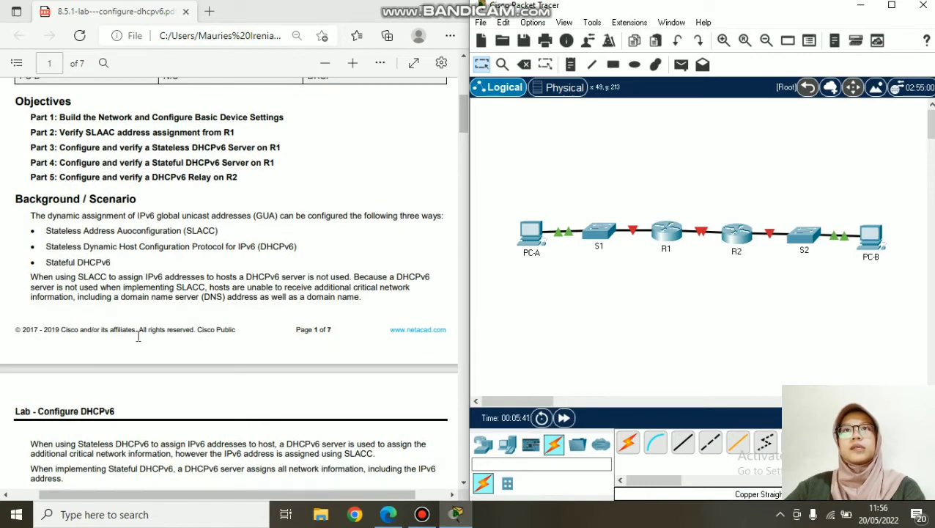
scroll(146, 330, down, 5)
scroll(122, 372, down, 1)
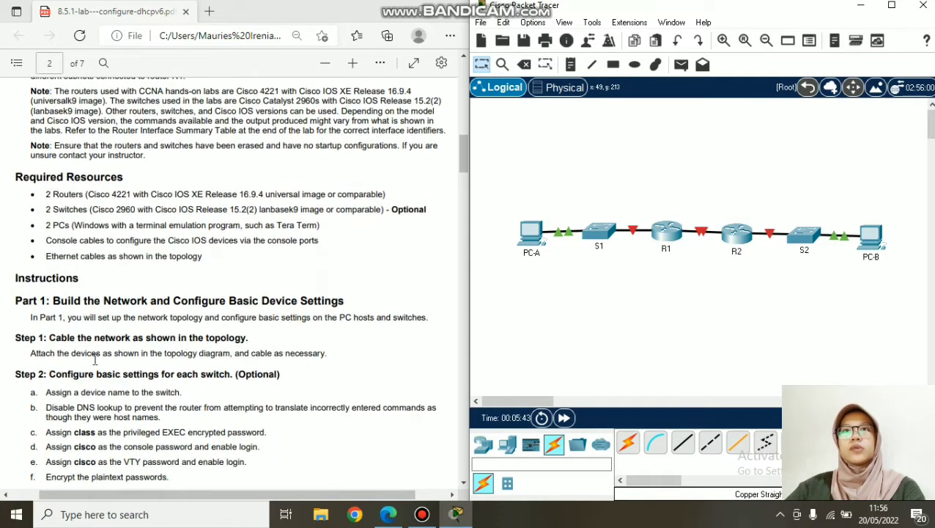
drag(14, 303, 430, 324)
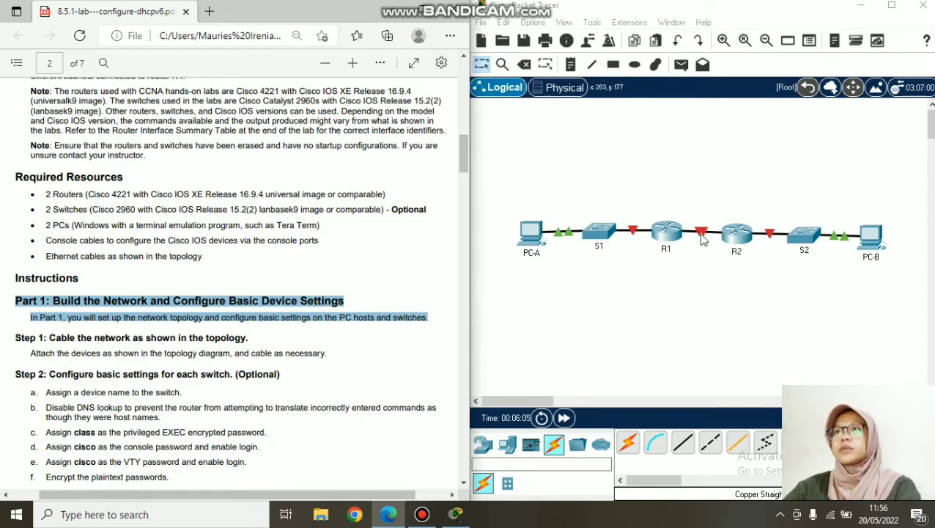
scroll(52, 195, down, 3)
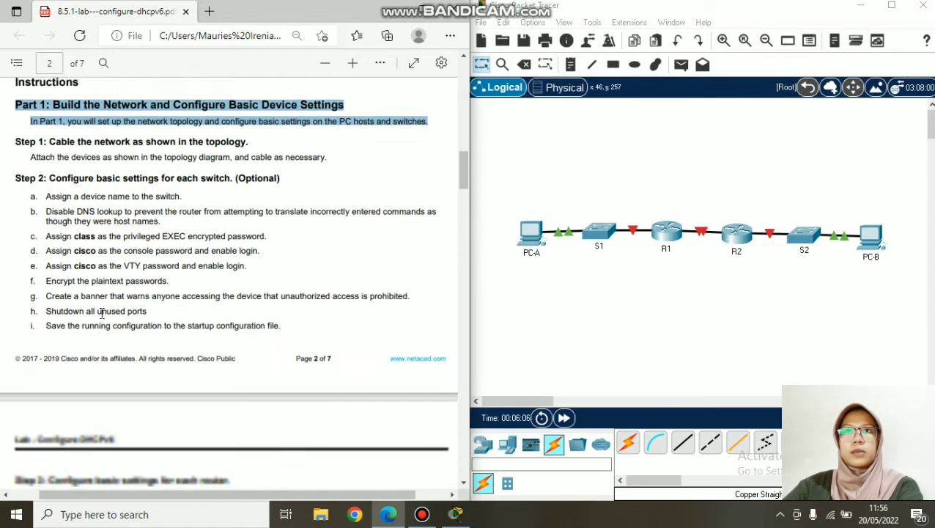
drag(16, 178, 248, 178)
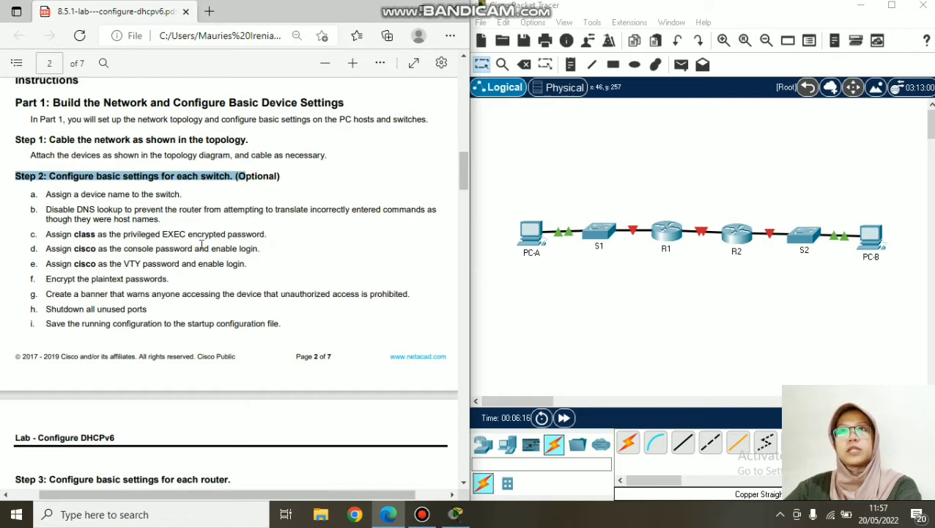
- From S1's CLI, enter en and conf t, then set hostname S1
click(602, 240)
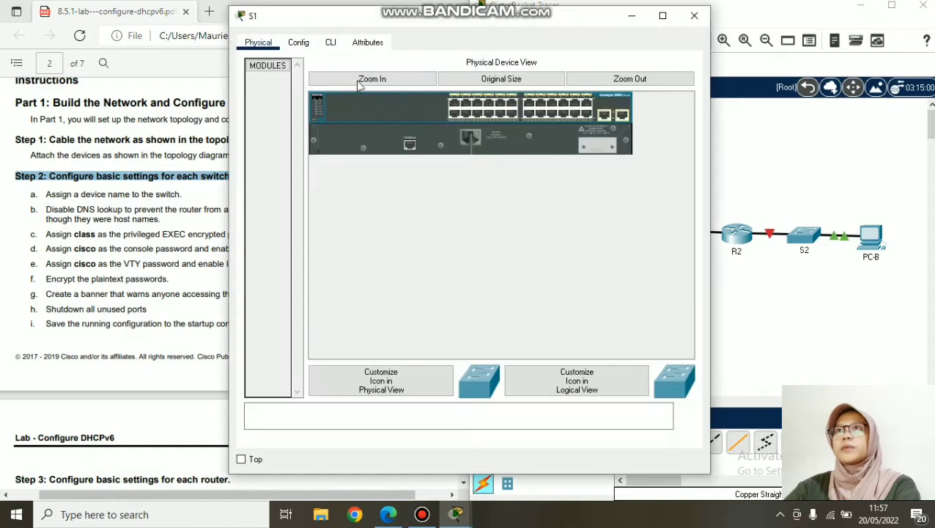
click(330, 44)
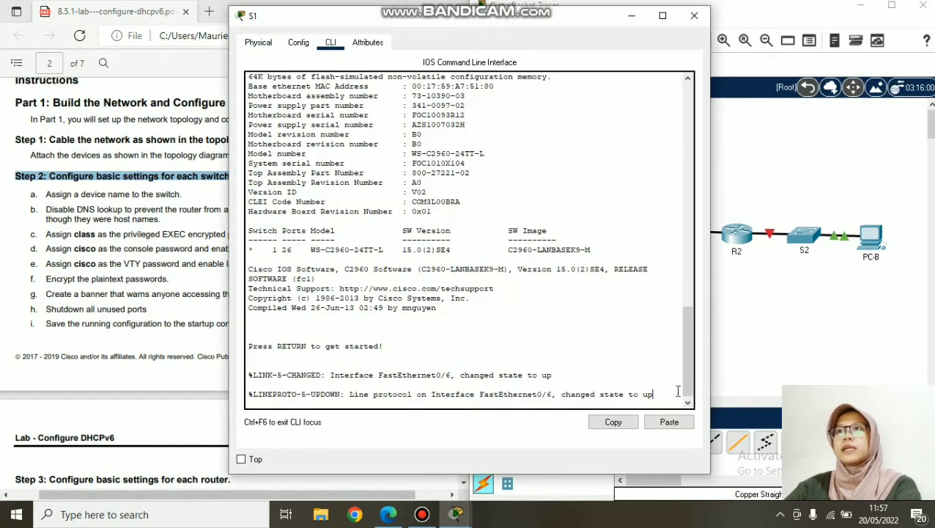
key(Return)
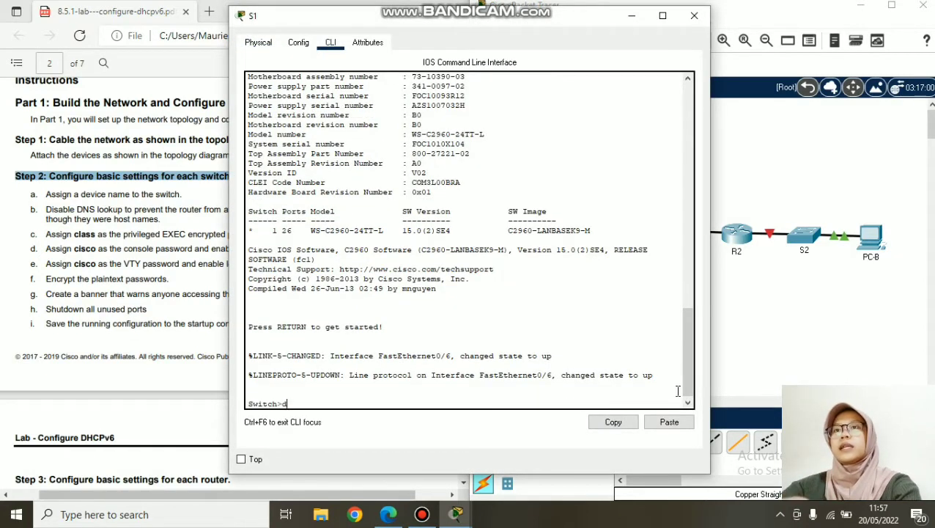
text(en)
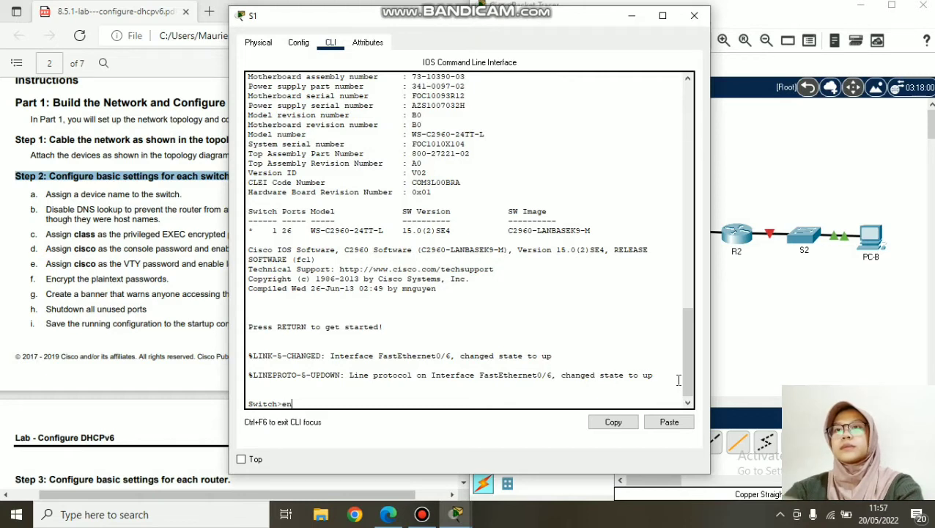
key(Return)
text(conf t)
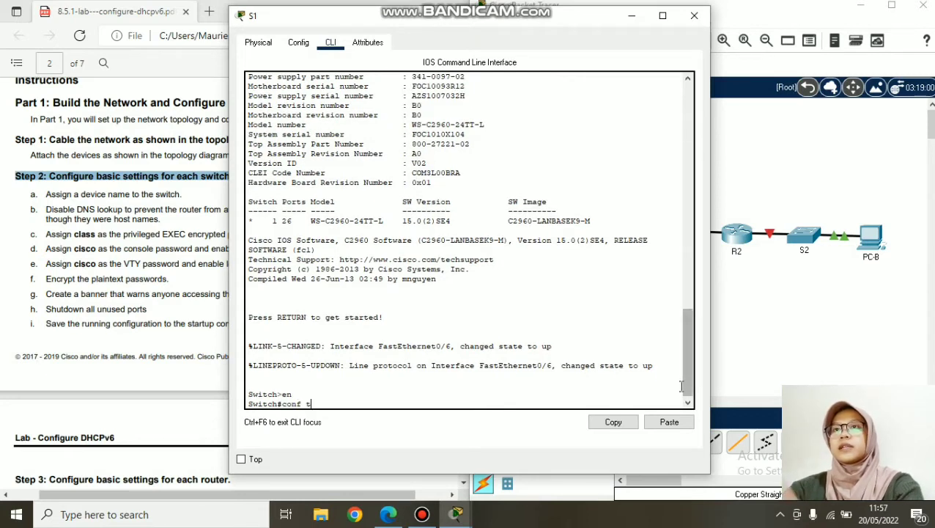
key(Return)
text(h)
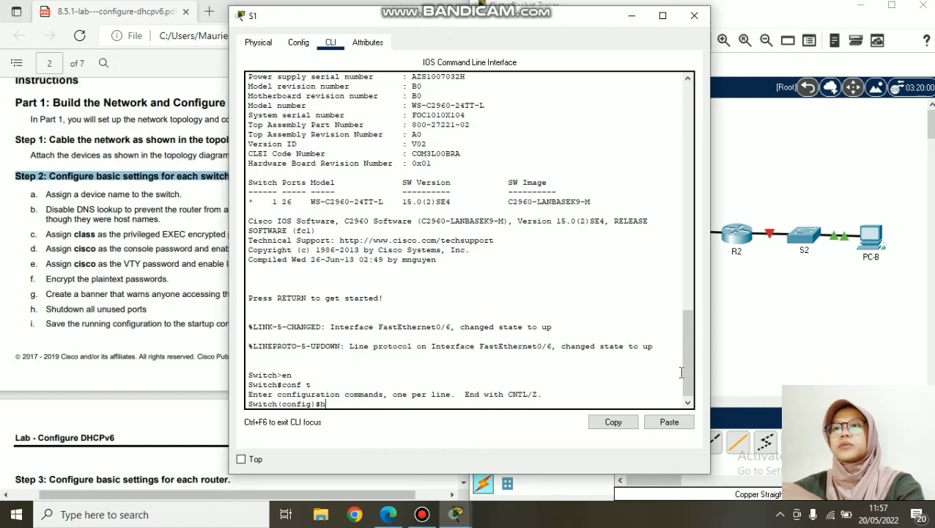
text(ostname S1)
key(Return)
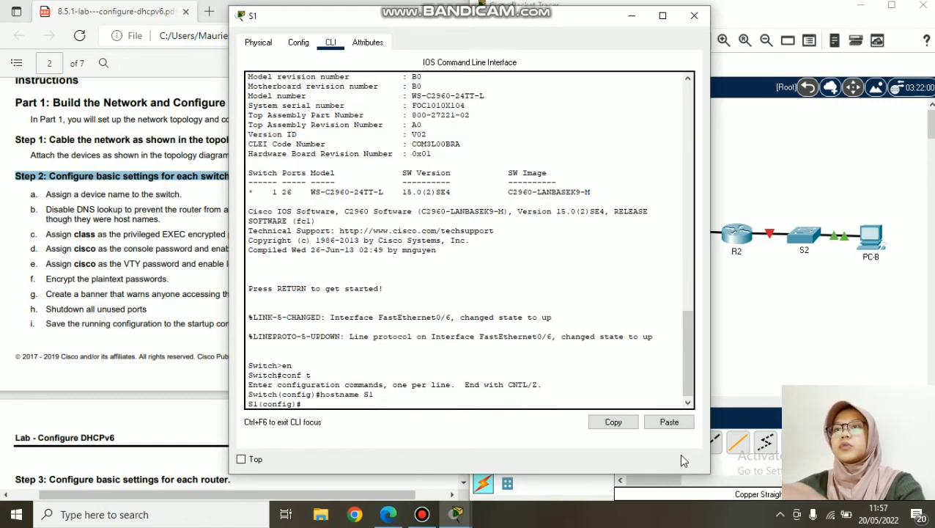
click(694, 15)
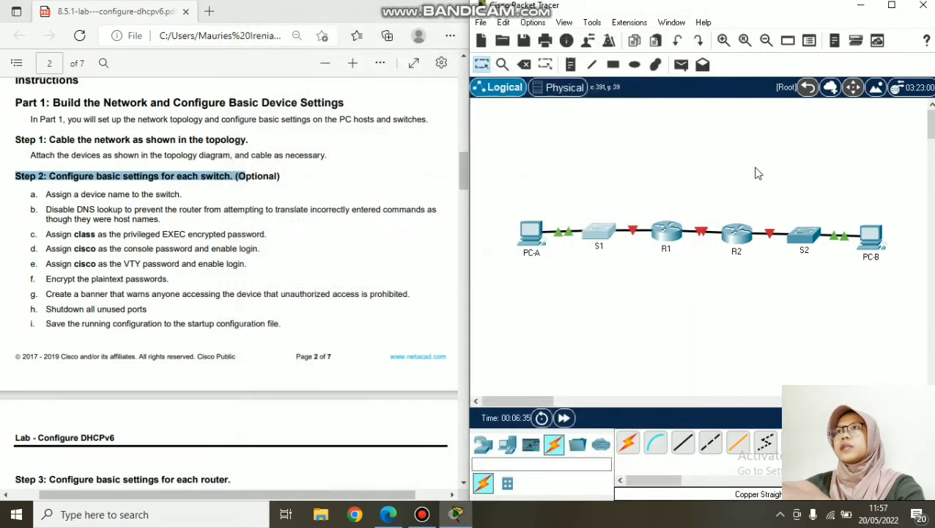
- From S2's CLI, enter en and conf t, then set hostname S2
click(807, 241)
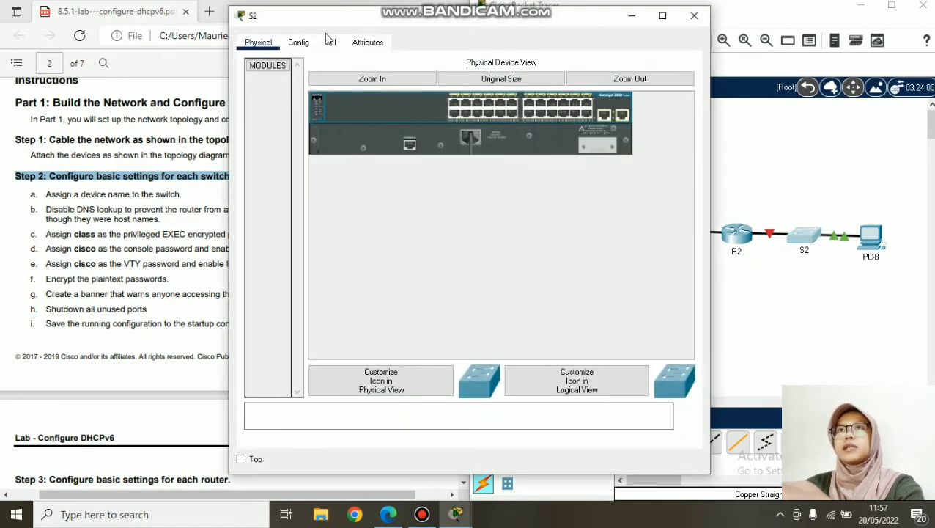
click(328, 42)
key(Return)
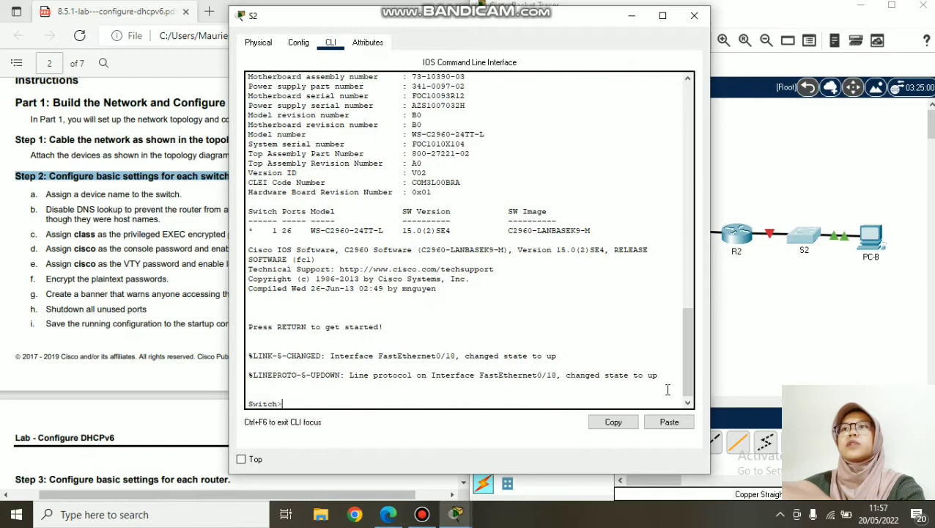
text(en)
key(Return)
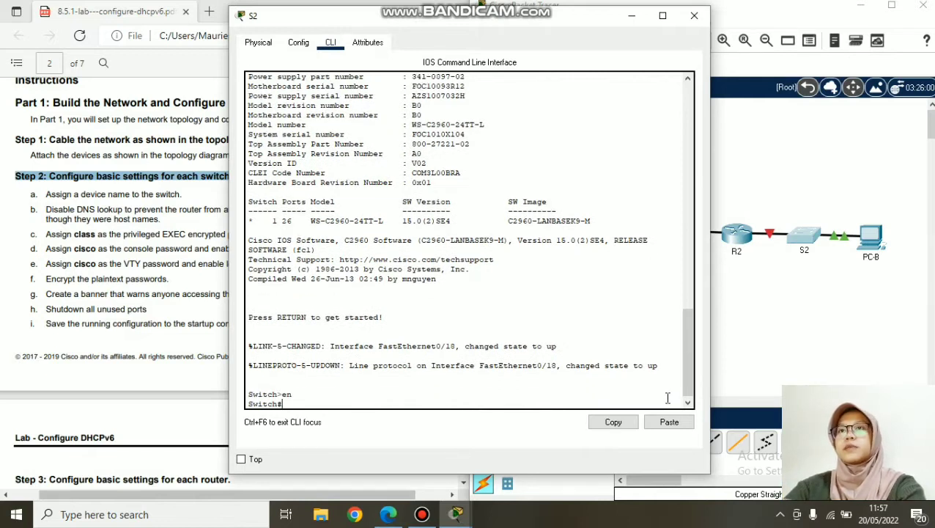
text(conf)
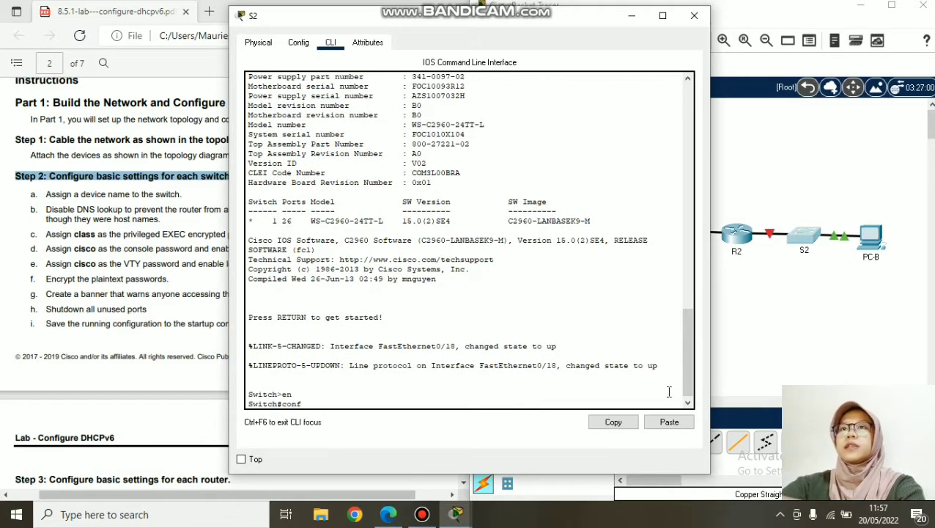
text( t)
key(Return)
text(hostname S2)
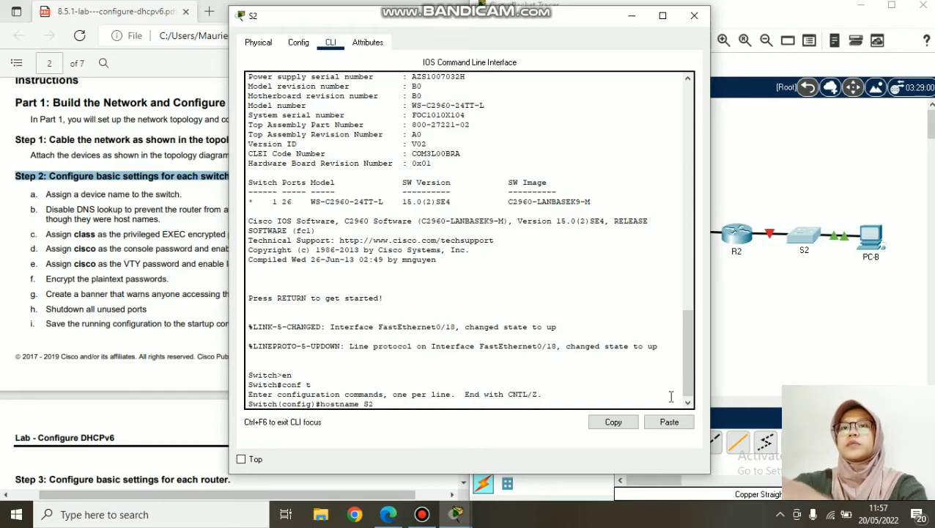
key(Return)
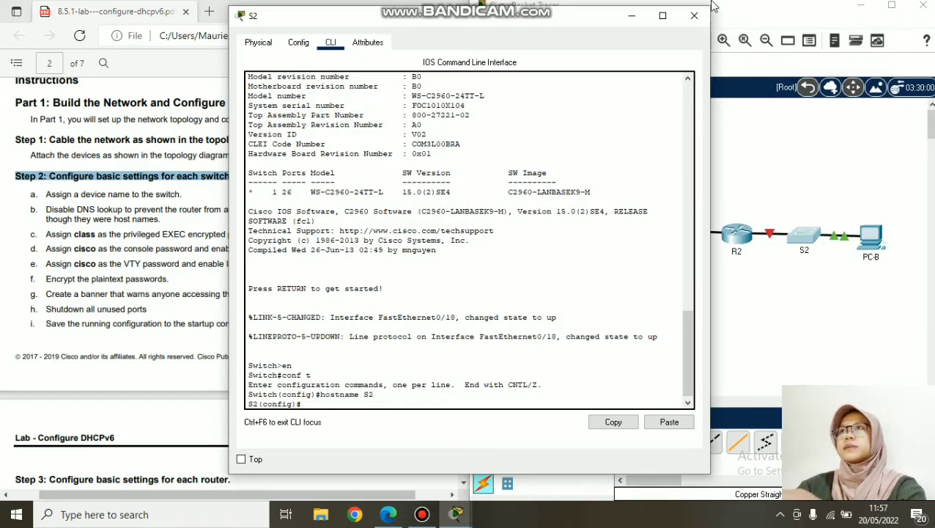
click(695, 16)
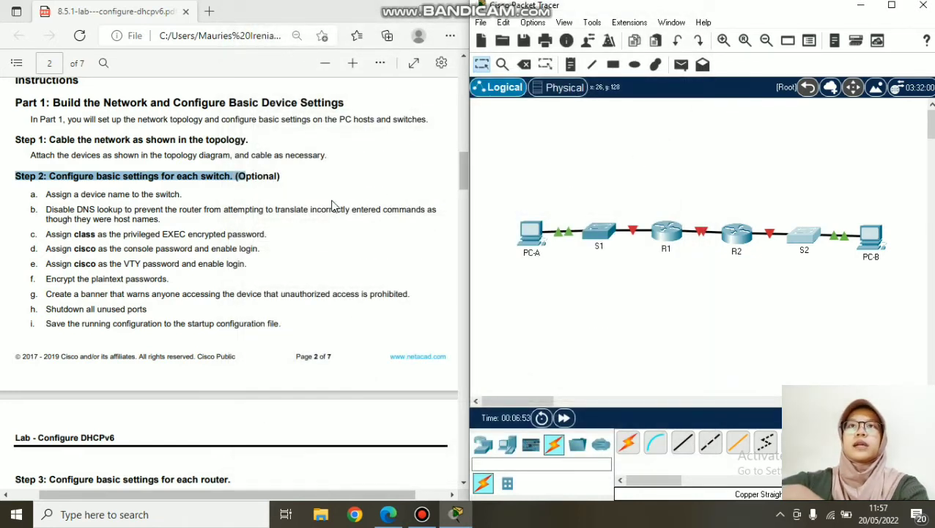
- Mark instruction item b on disabling DNS lookup and reopen S1's command line
drag(334, 209, 168, 219)
click(43, 208)
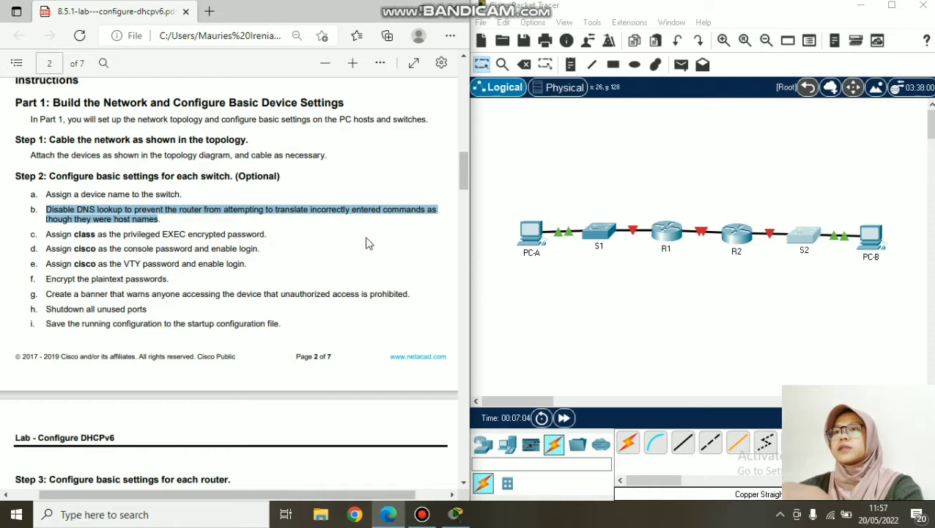
click(600, 234)
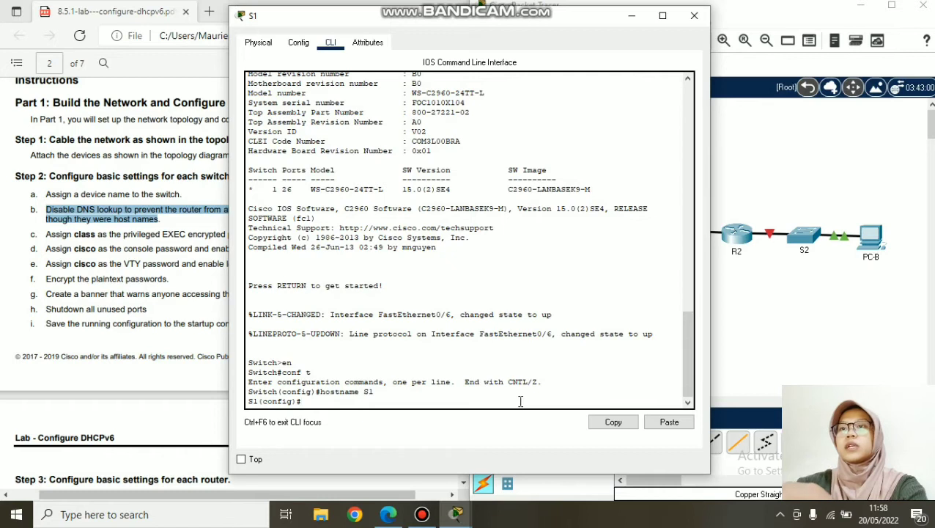
- Run no ip domain-lookup on S1, then copy and paste it into S2
key(BackSpace)
key(BackSpace)
text(no ip domain-lookup)
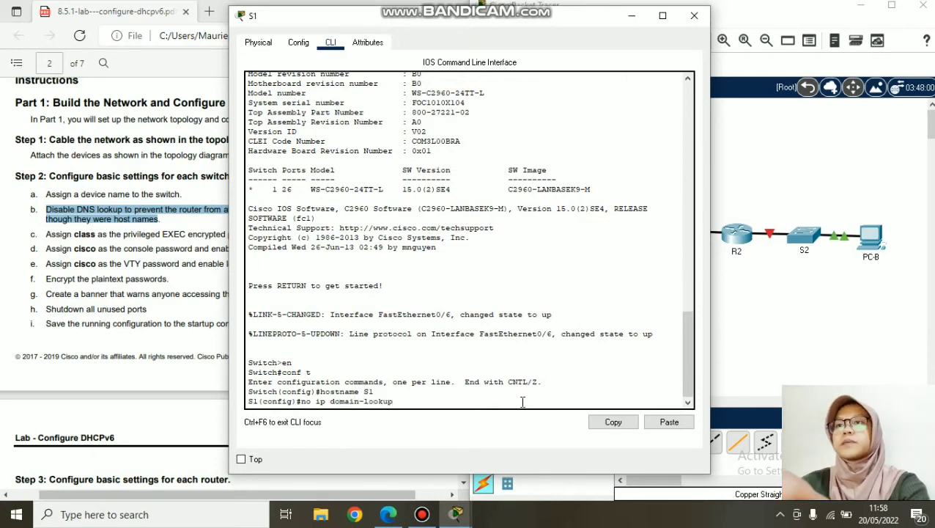
key(Return)
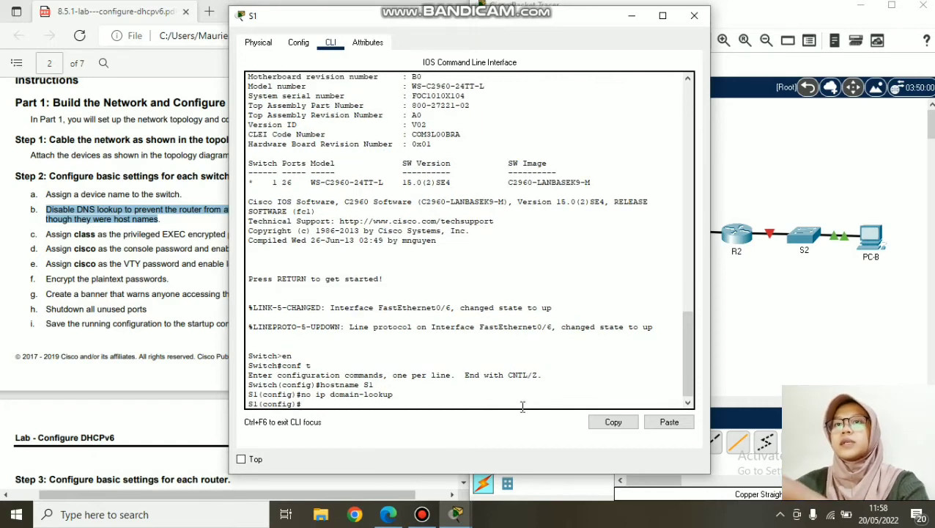
mouse_move(396, 396)
mouse_down()
mouse_move(297, 397)
mouse_move(393, 395)
mouse_up()
key(ctrl+c)
click(301, 400)
right_click(306, 396)
click(323, 408)
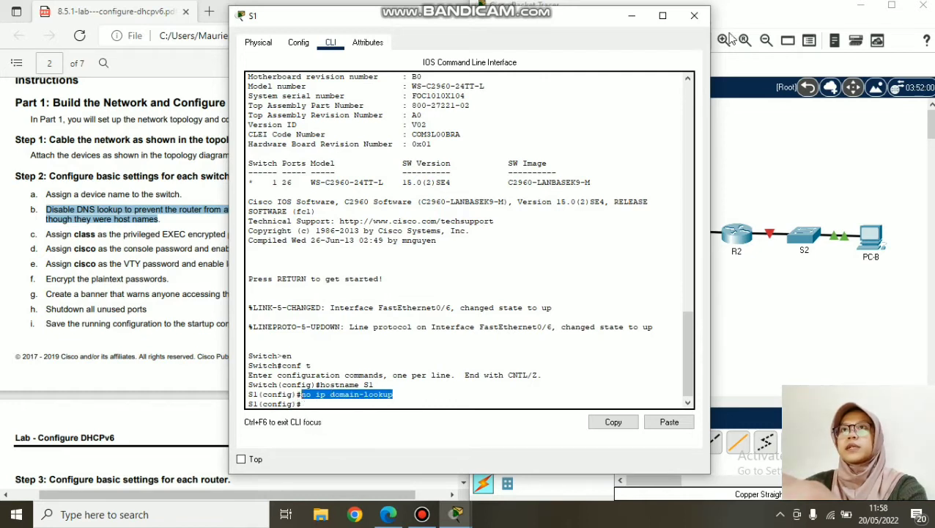
click(694, 16)
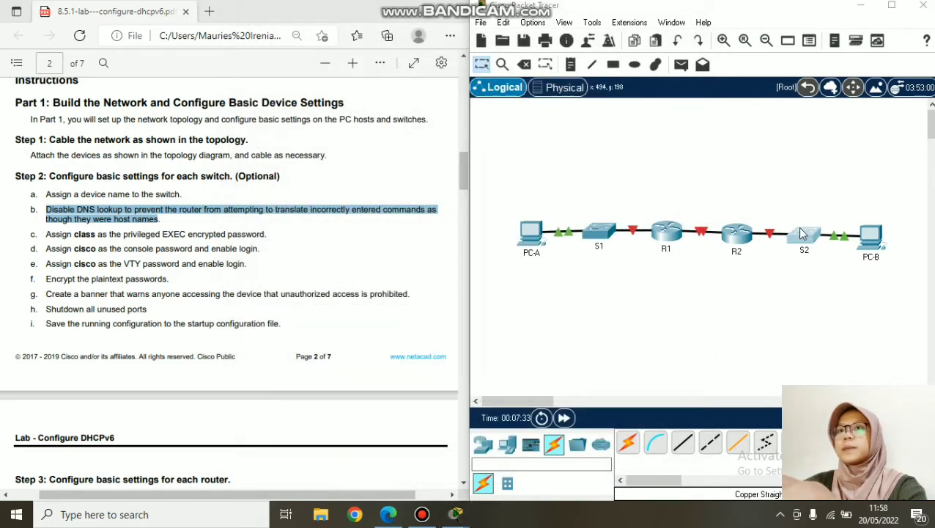
click(804, 233)
right_click(375, 405)
click(408, 429)
key(Return)
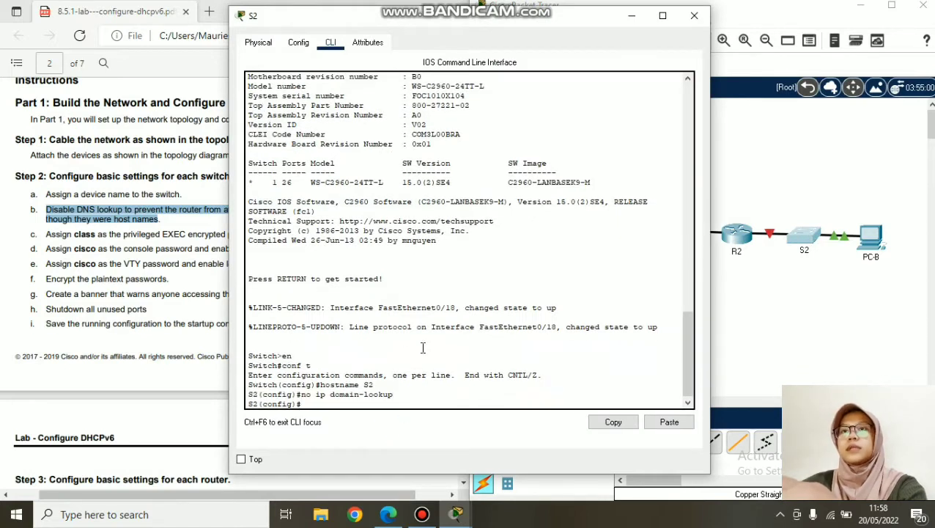
click(694, 16)
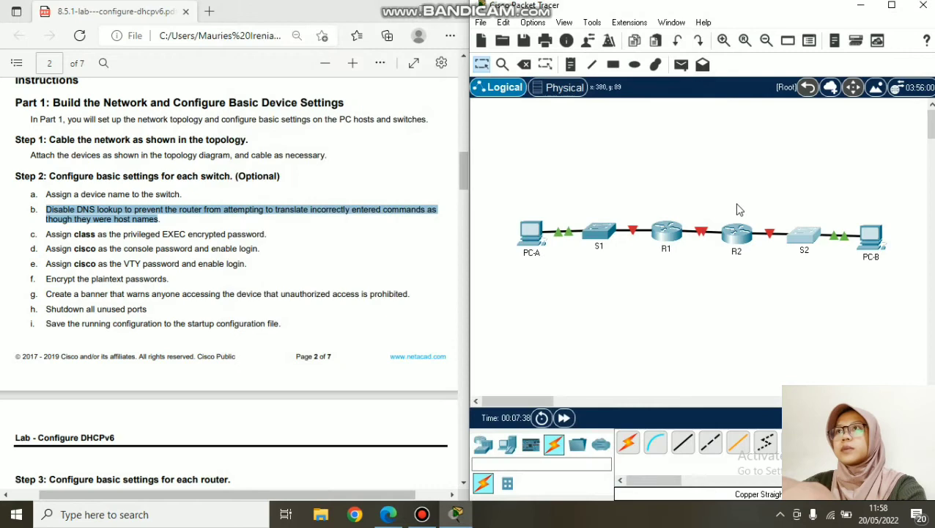
- Set the lab's enable secret password on S1, then copy and paste the command into S2
click(599, 233)
drag(355, 19, 579, 28)
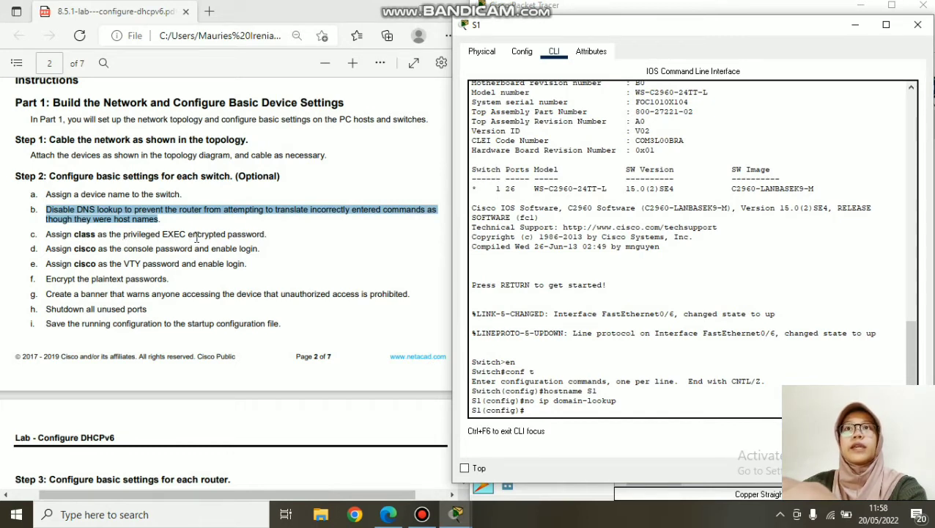
click(587, 411)
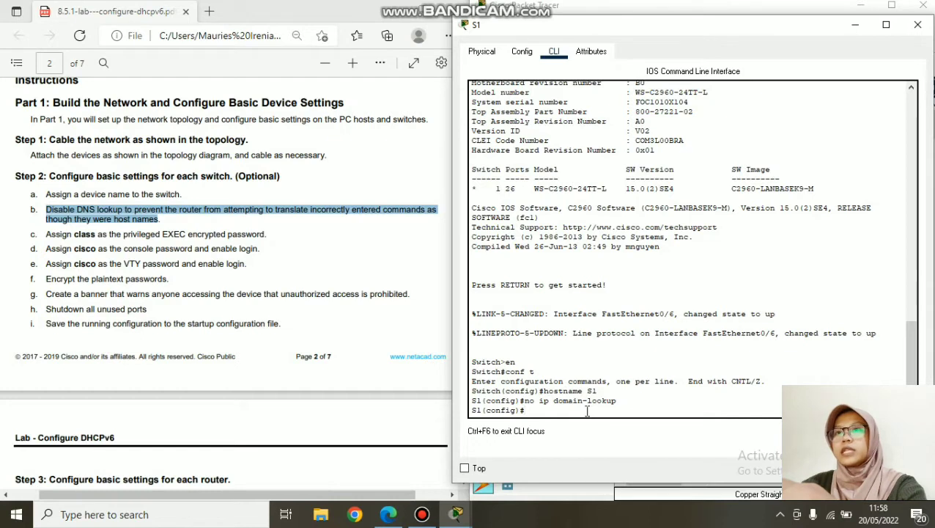
text(ena)
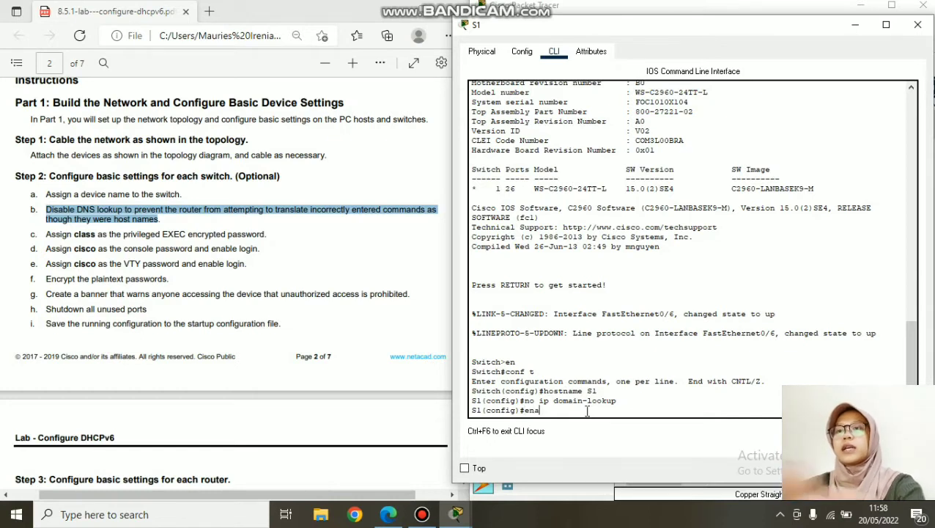
text(ble secret class)
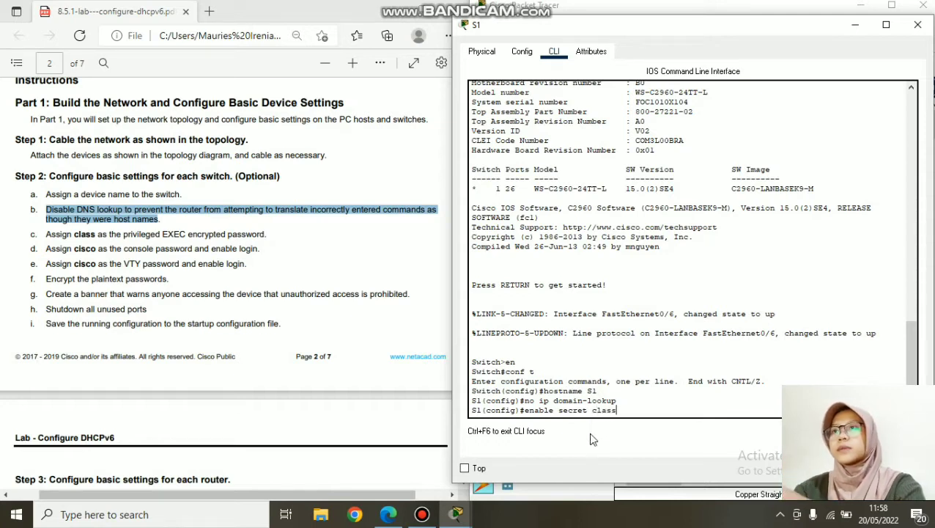
key(Return)
drag(621, 403, 525, 409)
right_click(526, 408)
click(546, 413)
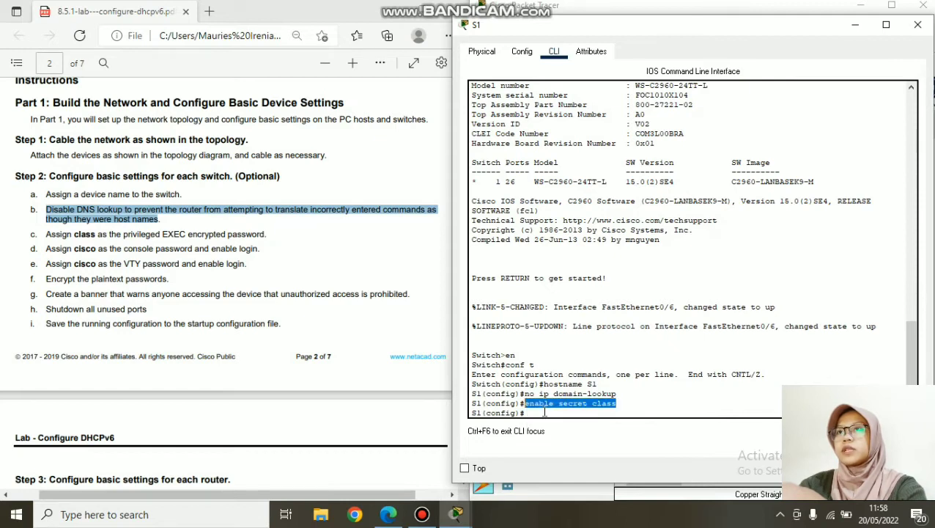
click(918, 24)
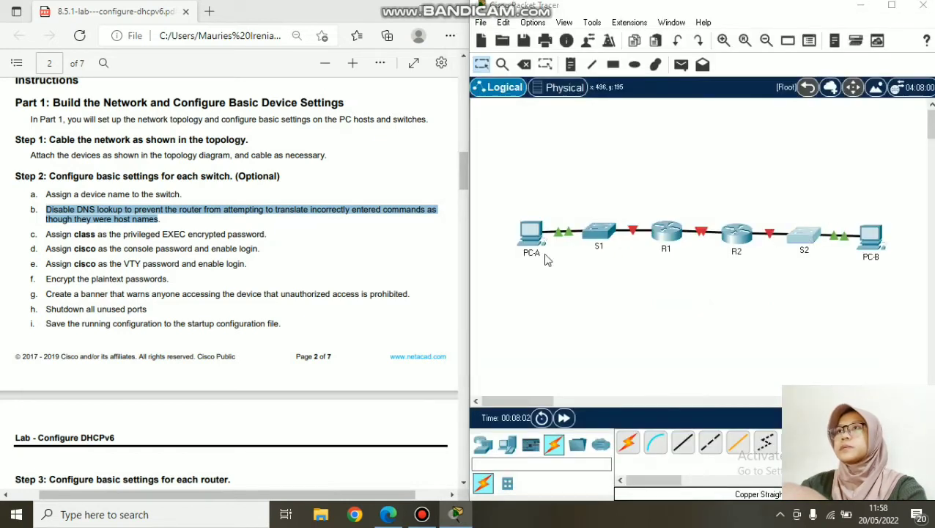
click(803, 242)
right_click(433, 400)
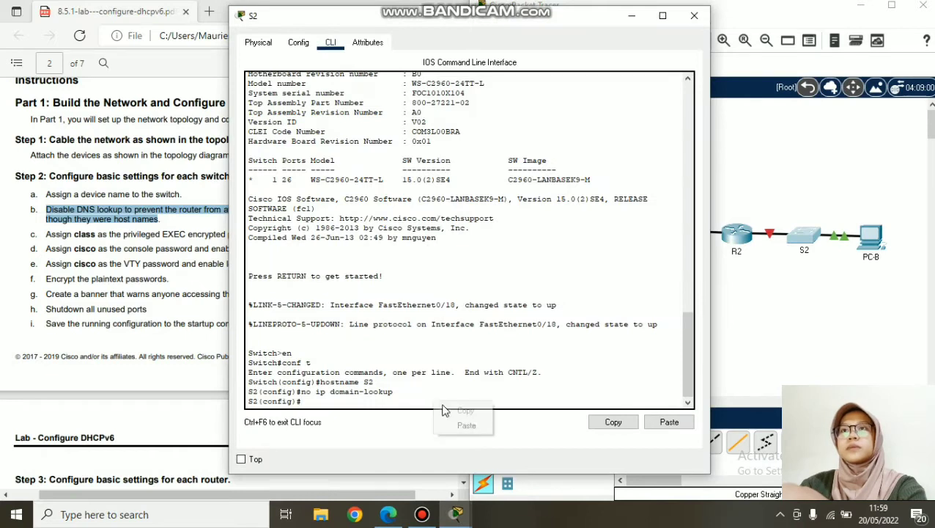
click(469, 424)
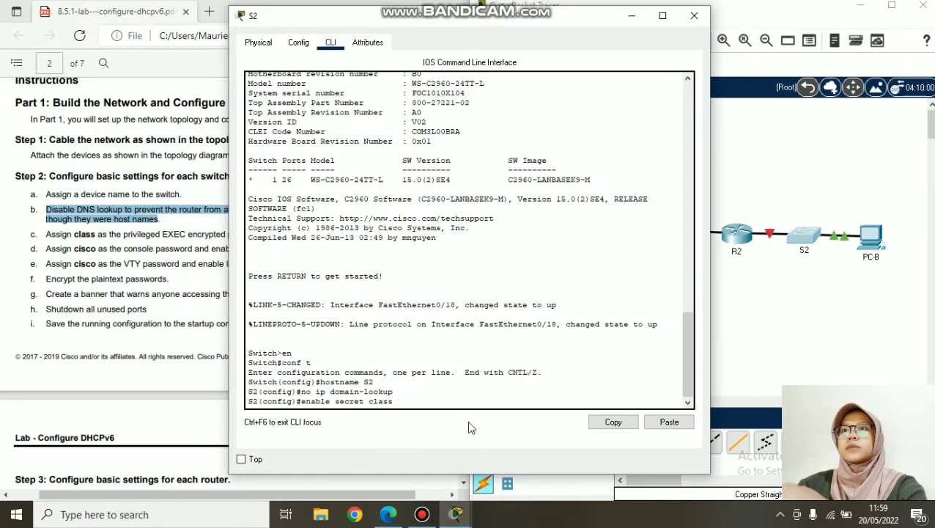
key(Return)
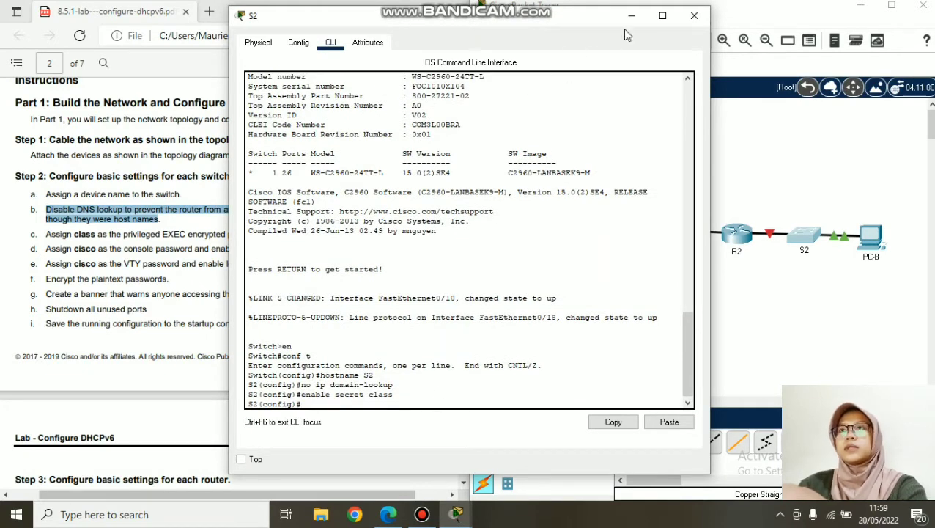
drag(595, 16, 786, 22)
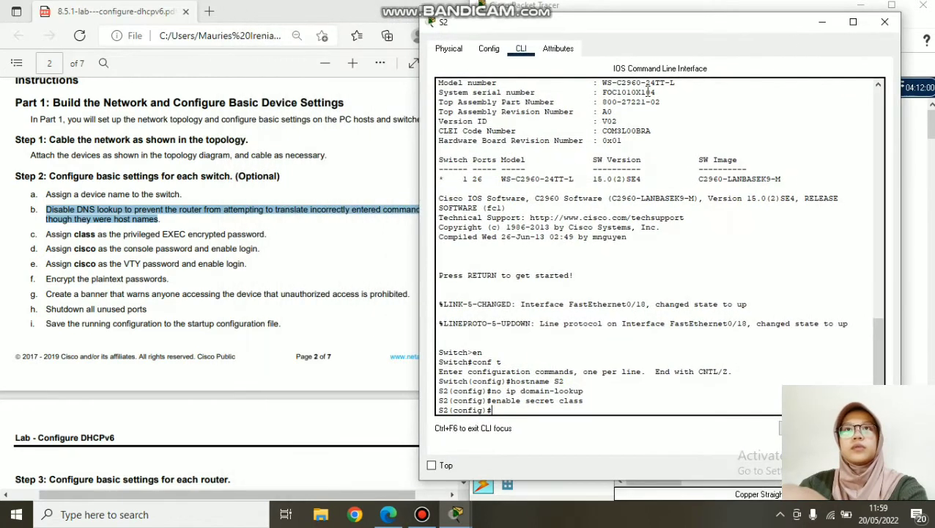
- Review the lab's console-password step, then leave S2 for switch S1's CLI
click(201, 256)
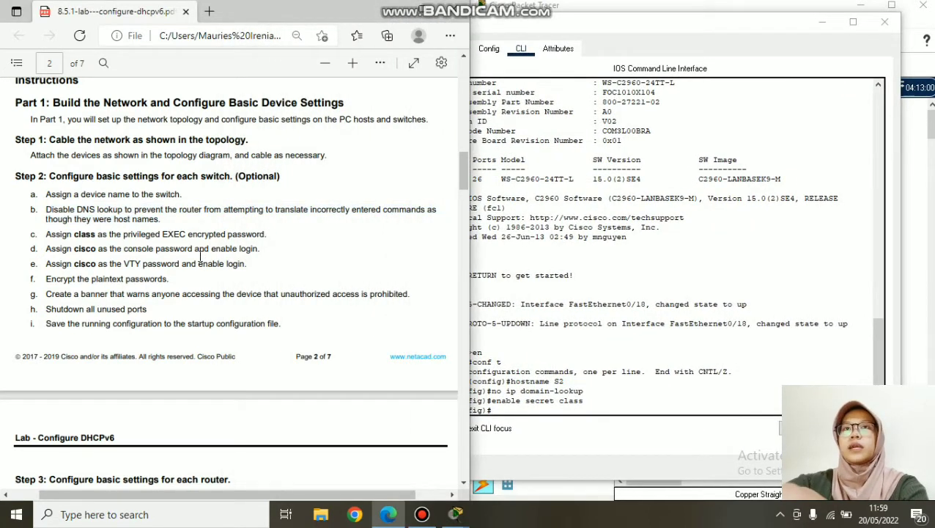
drag(46, 249, 266, 252)
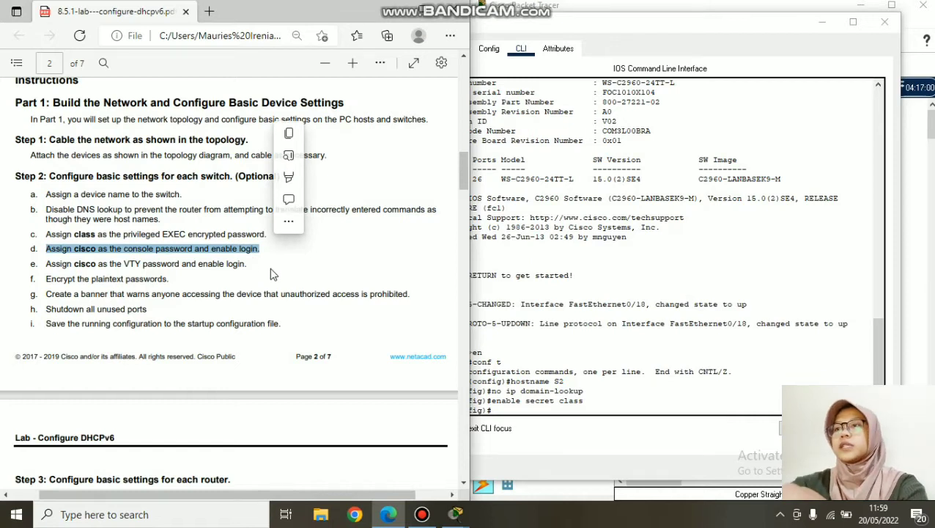
click(652, 130)
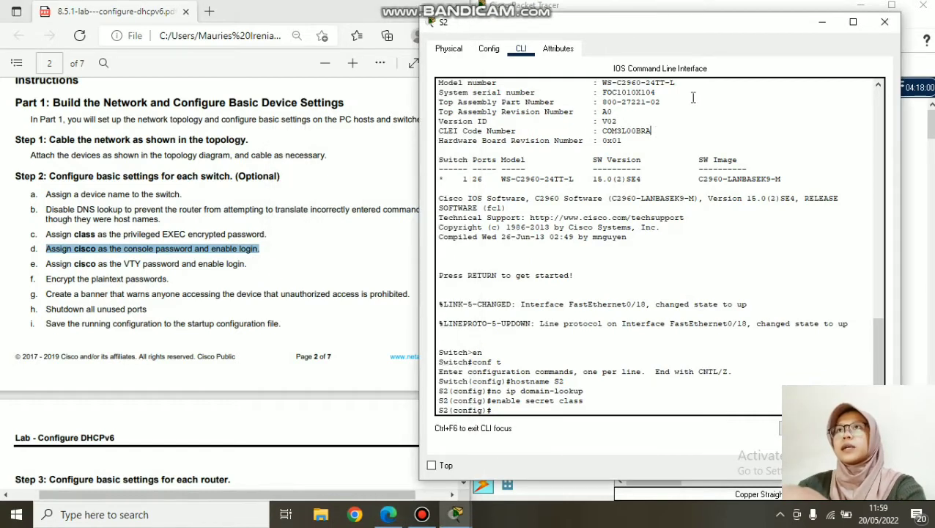
click(885, 22)
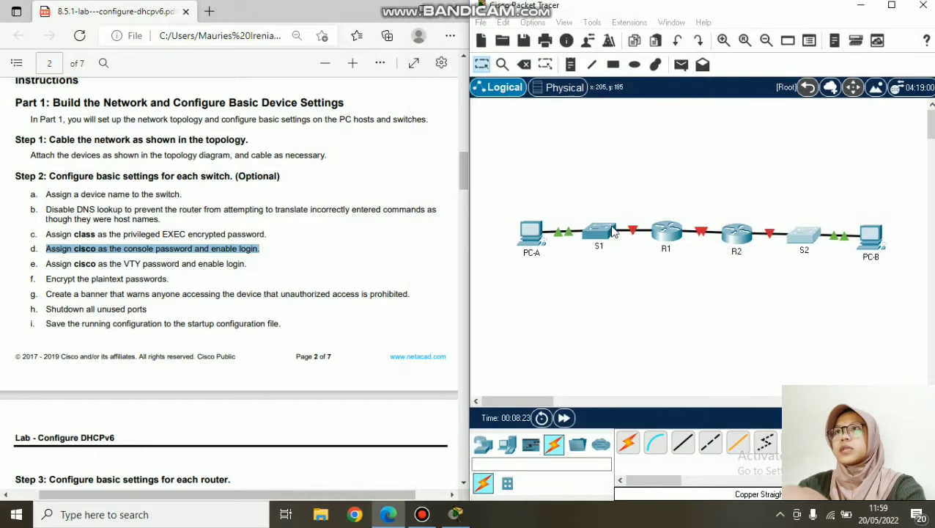
click(613, 232)
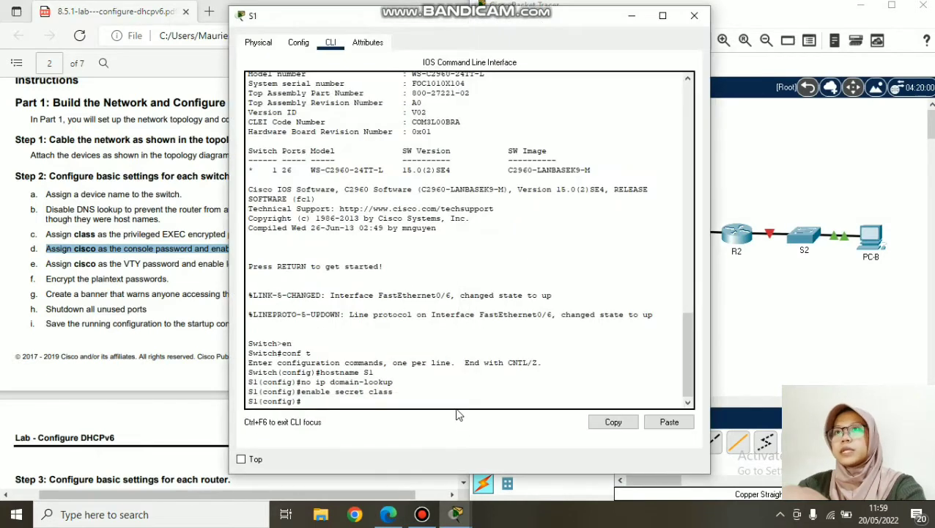
- On S1, give line console 0 a password with login required, returning to global config
text(lin)
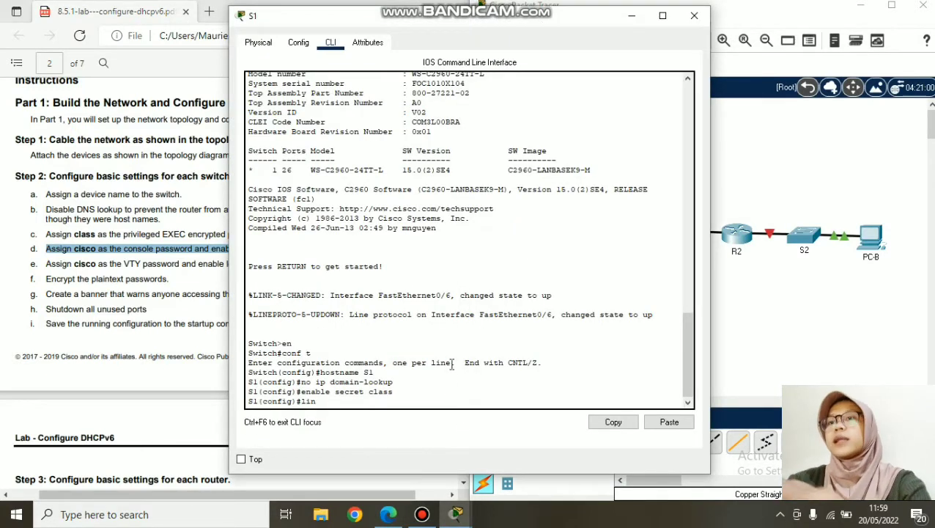
text(e console )
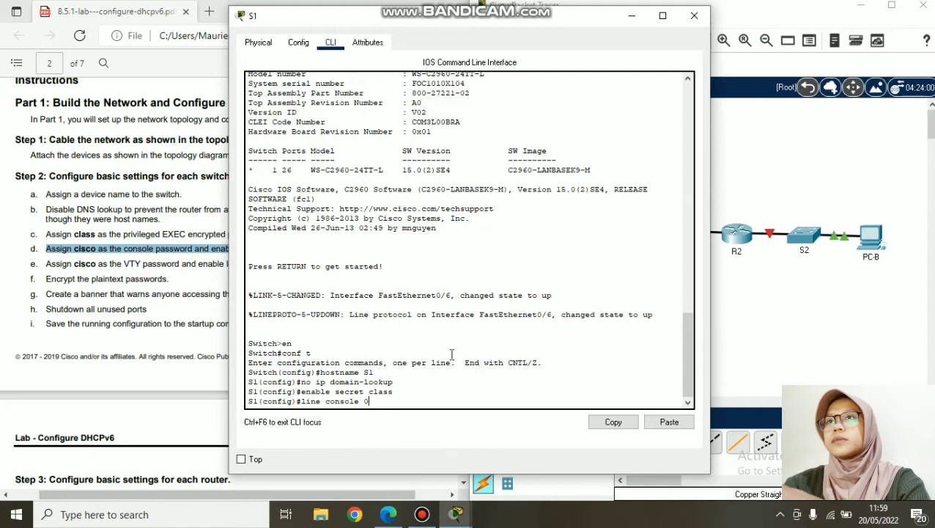
text(0)
key(Return)
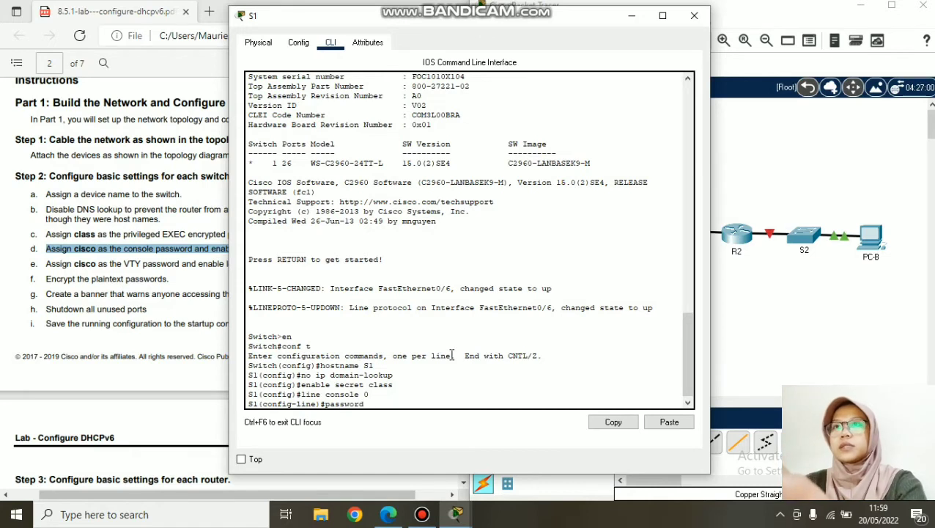
text(sco)
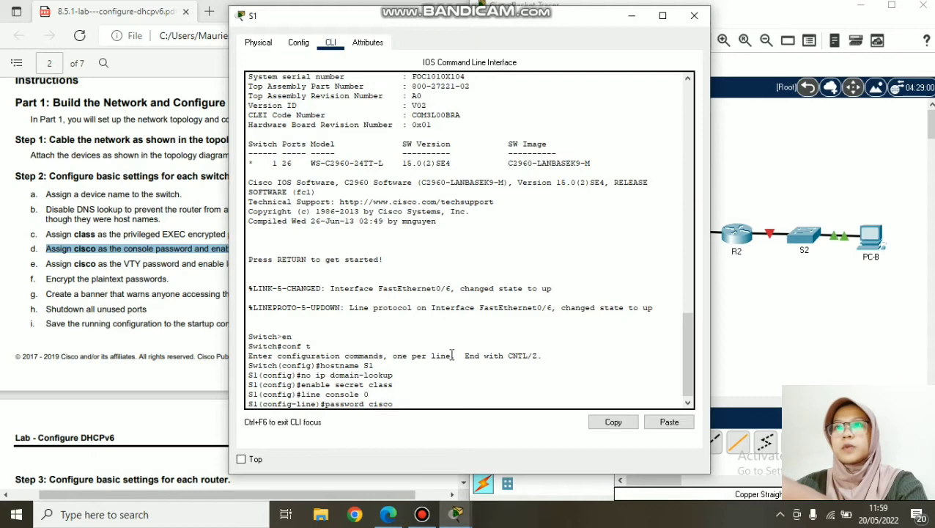
key(Return)
text(login)
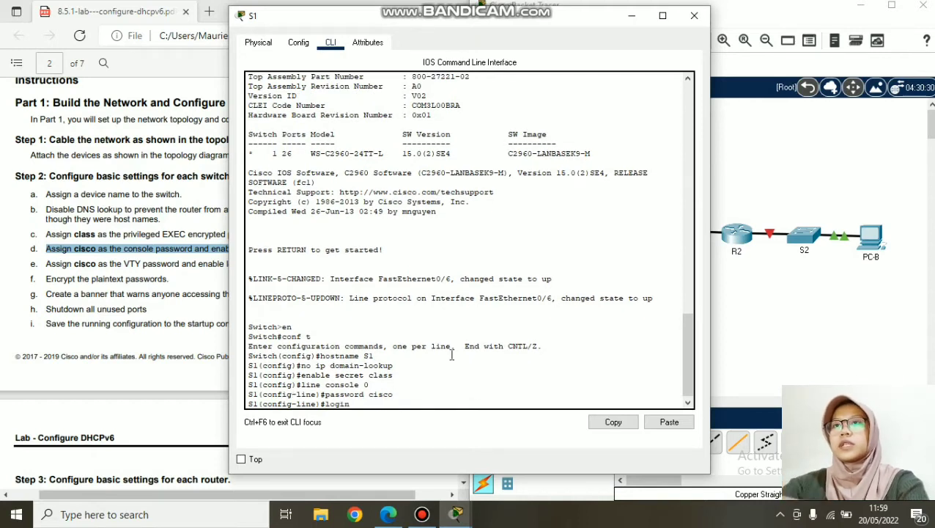
key(Return)
text(e)#e)
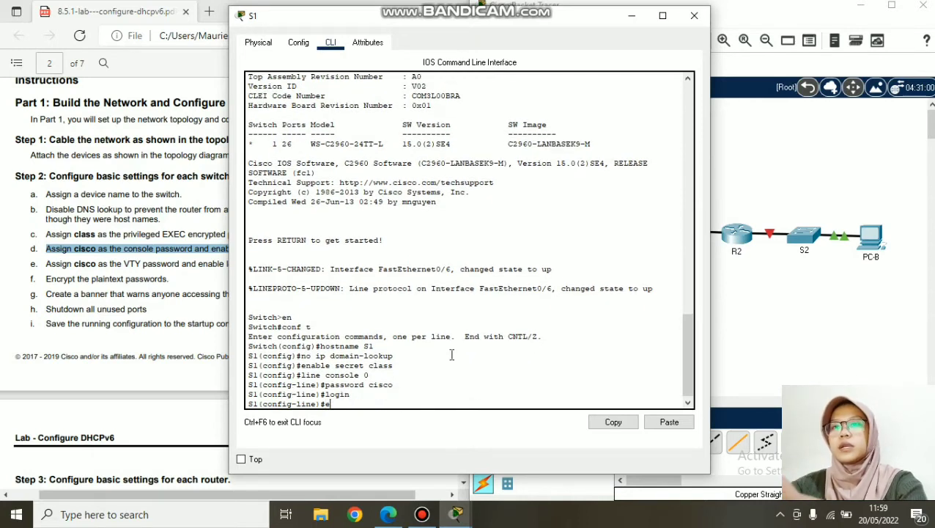
text(x)
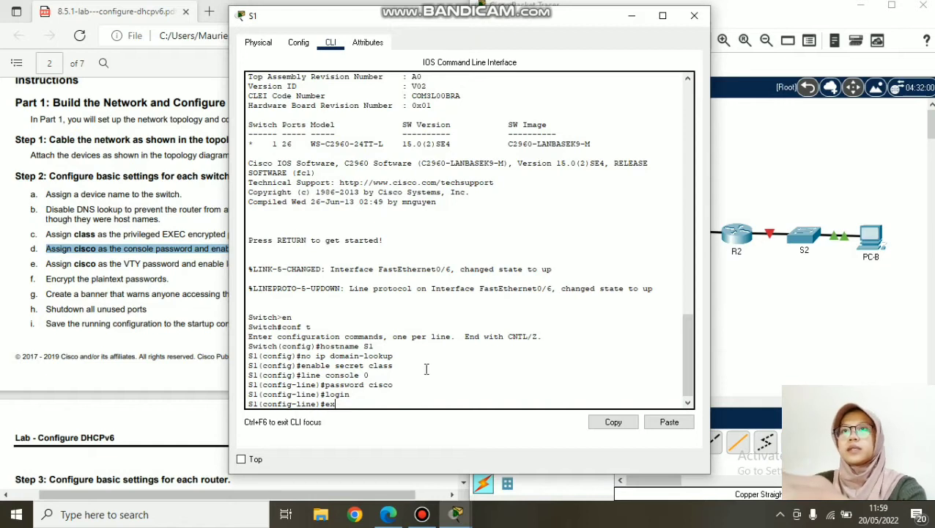
key(Return)
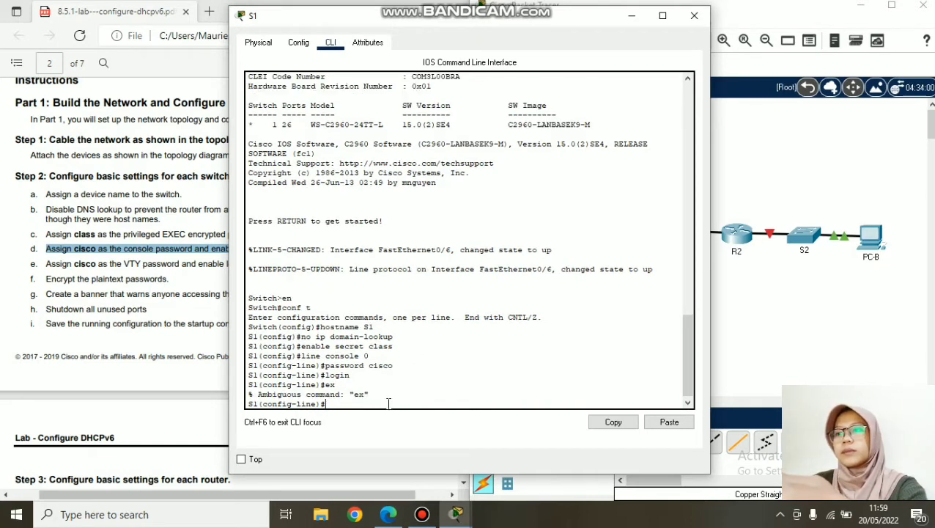
text(exit)
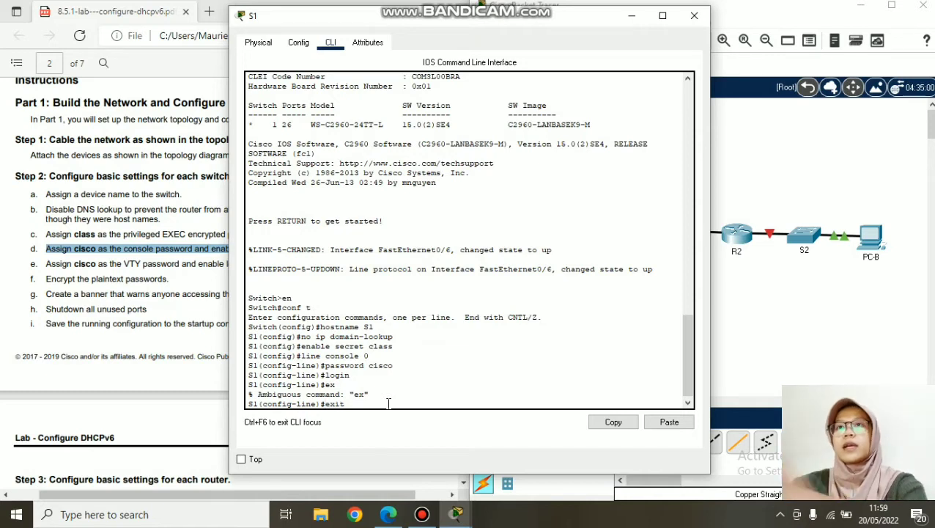
key(Return)
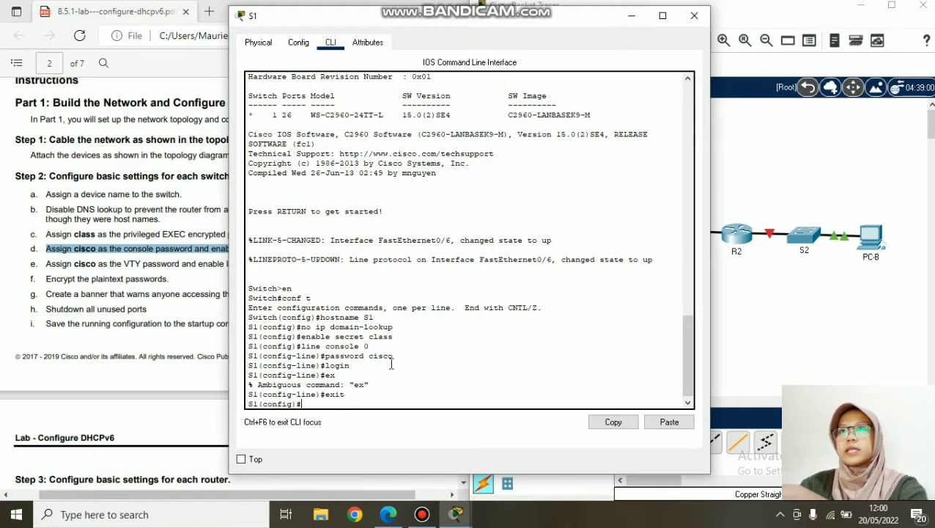
- Copy the 'line console 0' command from S1's CLI and close S1's window
drag(395, 356, 301, 346)
right_click(316, 350)
click(340, 356)
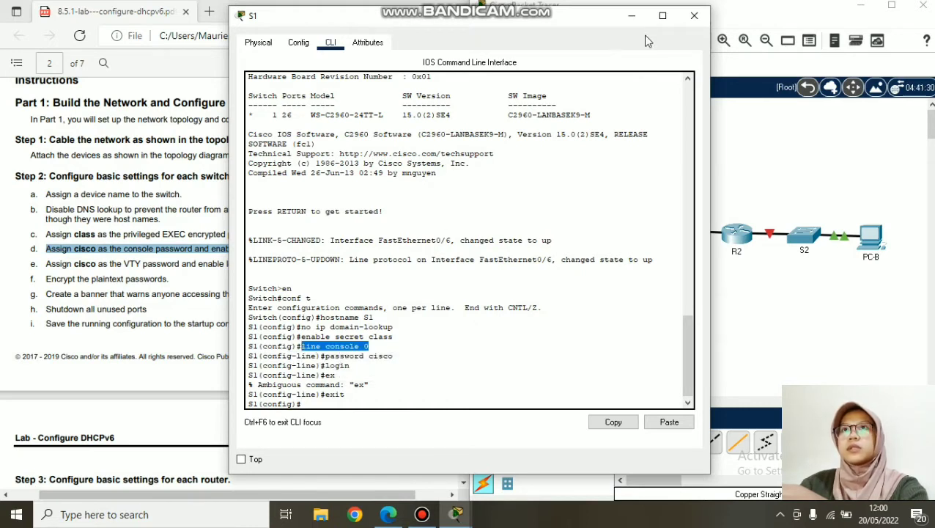
click(695, 16)
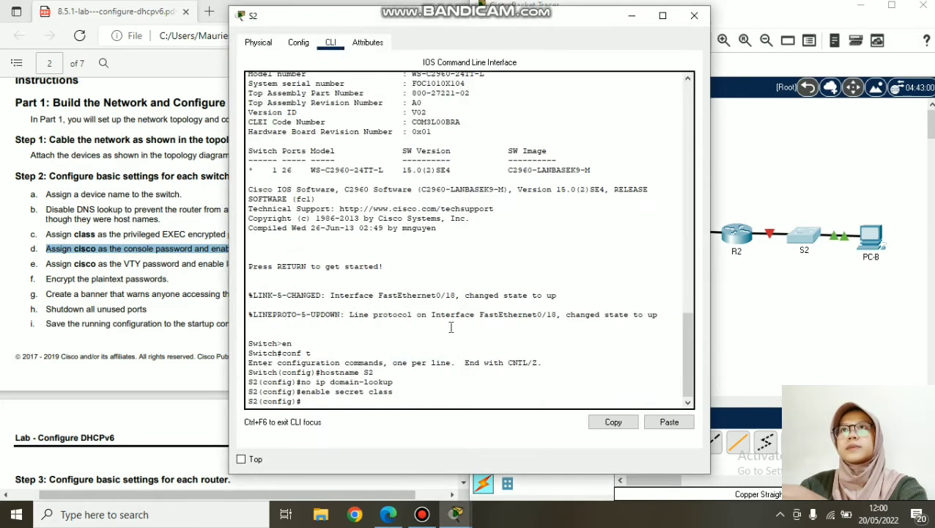
- Paste 'line console 0' into S2, set the console password and login, then exit to global config
right_click(434, 405)
click(464, 426)
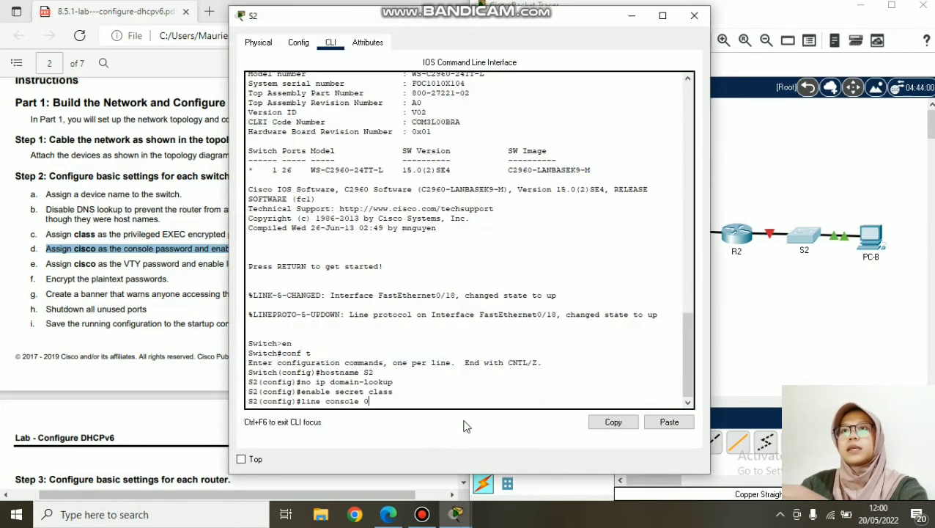
key(Return)
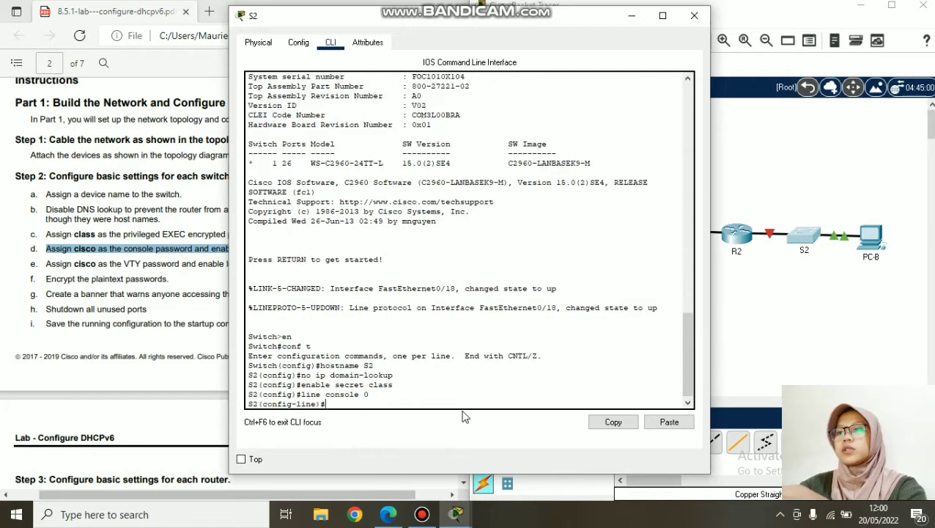
text(pass)
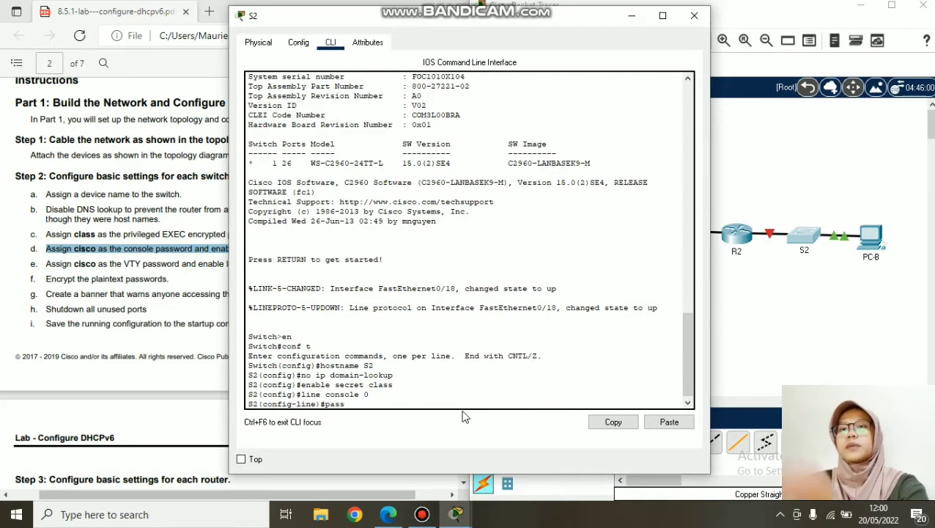
text( cisco)
key(Return)
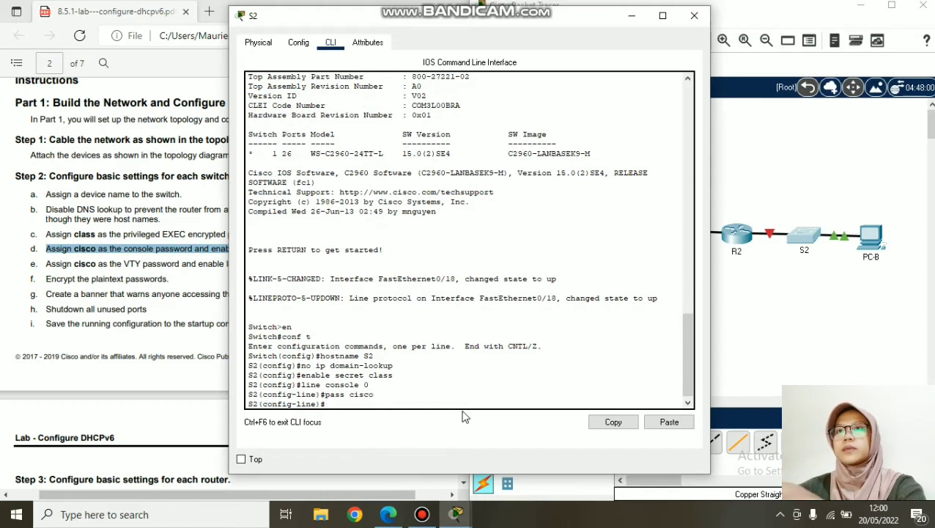
text(login)
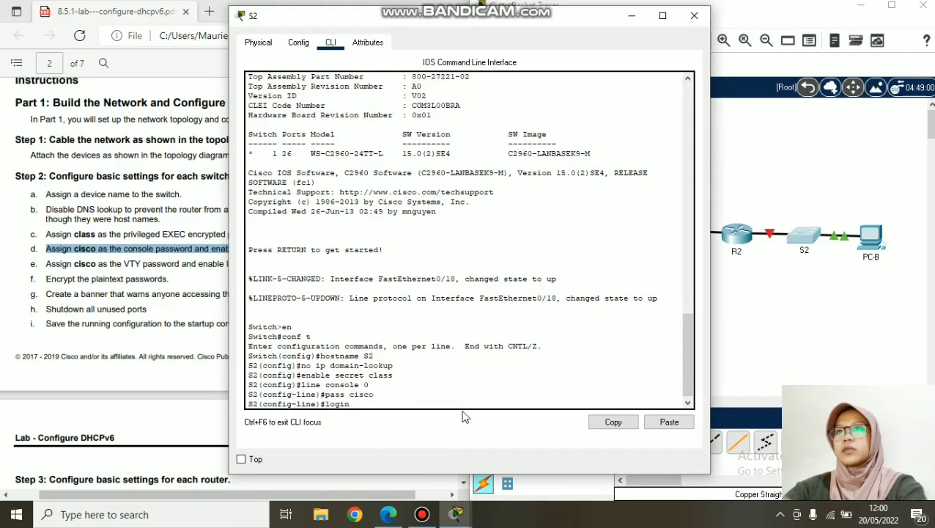
key(Return)
text(ec)
text(it)
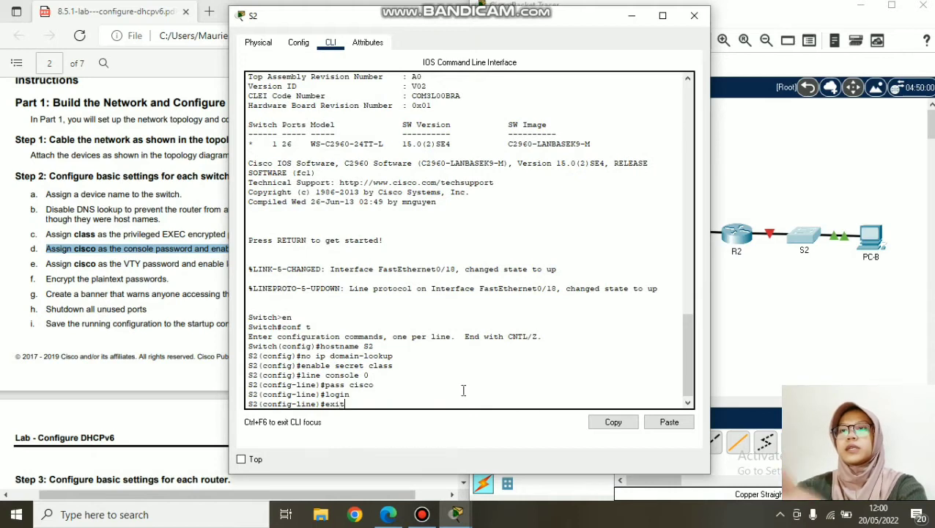
key(Return)
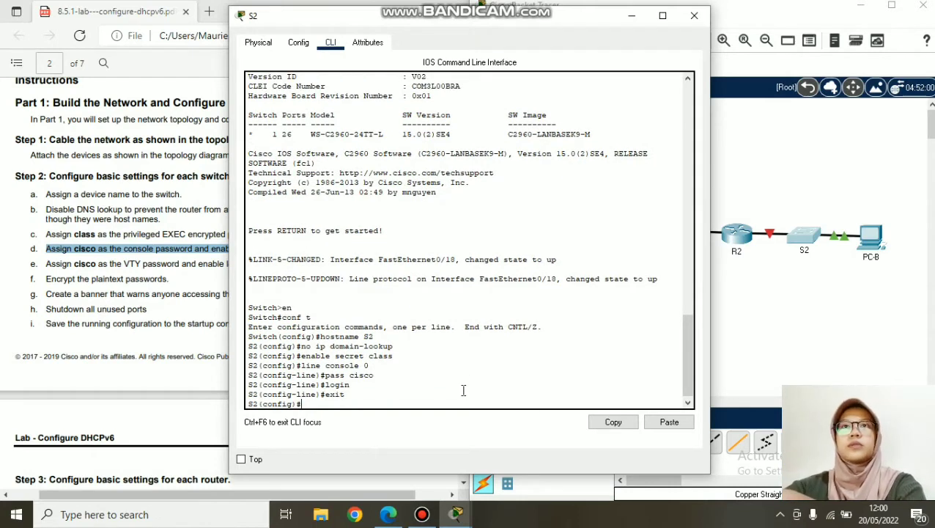
- Review the lab's VTY-password step, then leave S2 for switch S1's CLI
drag(453, 19, 623, 32)
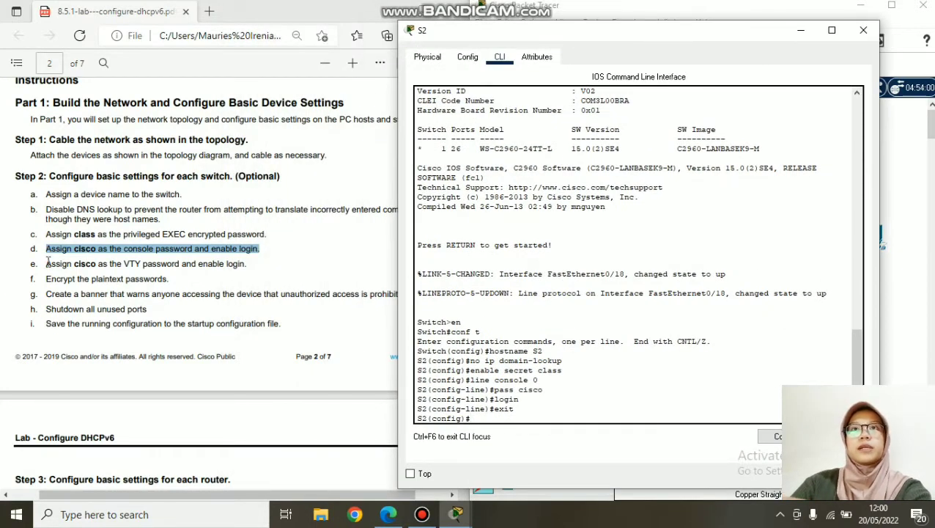
drag(46, 263, 246, 265)
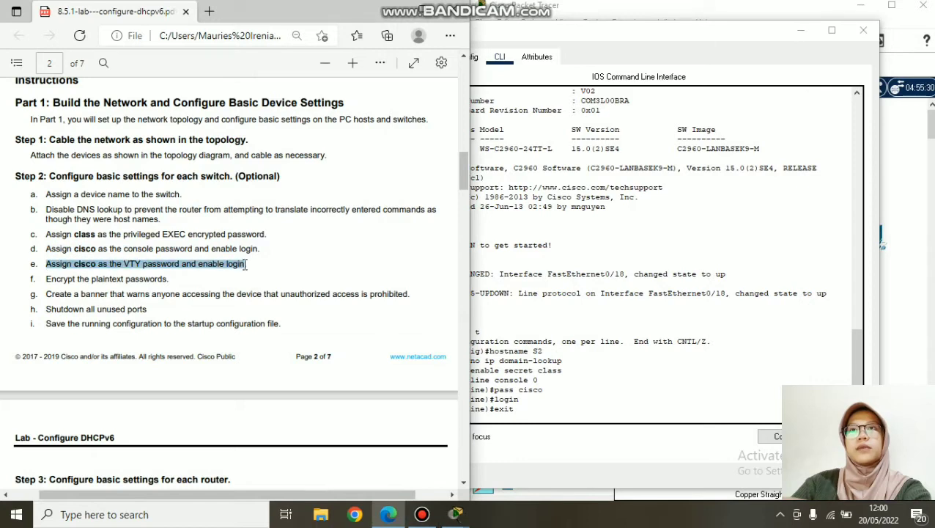
click(590, 419)
click(864, 30)
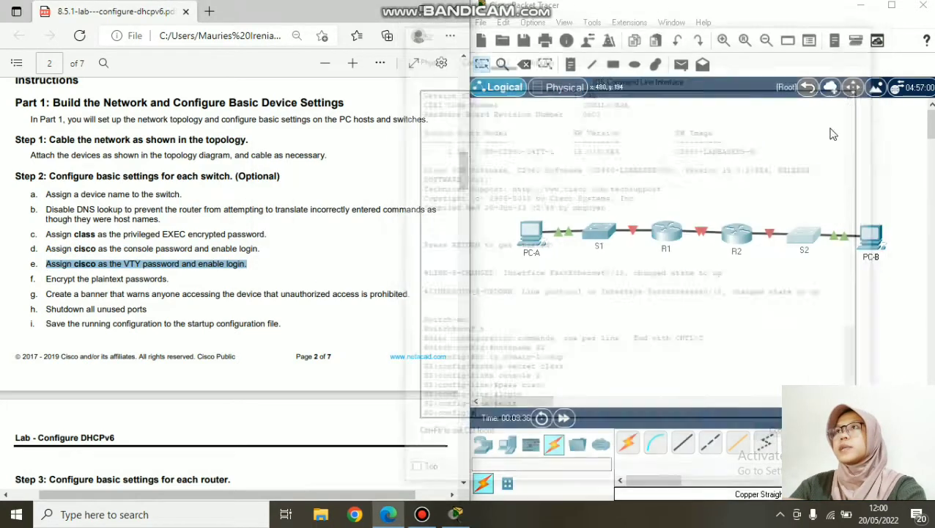
click(600, 232)
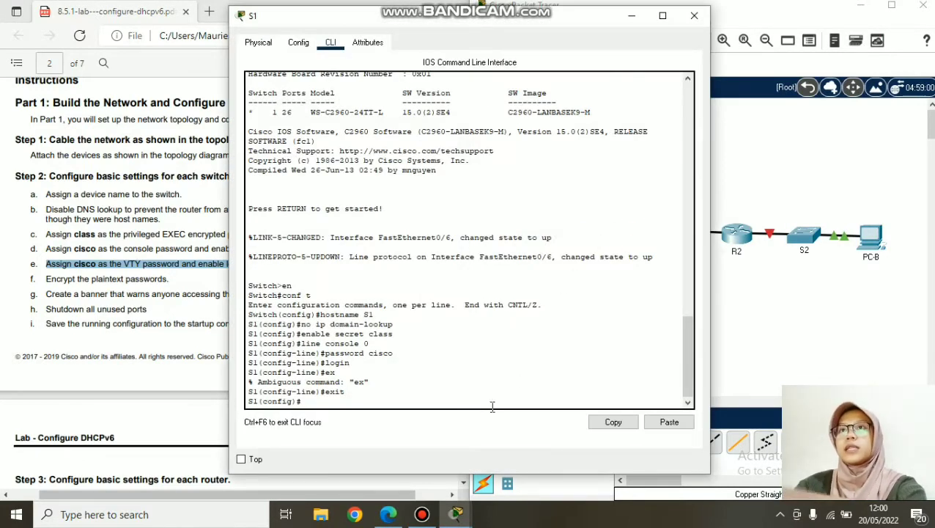
- On S1, set the line vty 0 password with login enabled and exit line configuration
text(line vty)
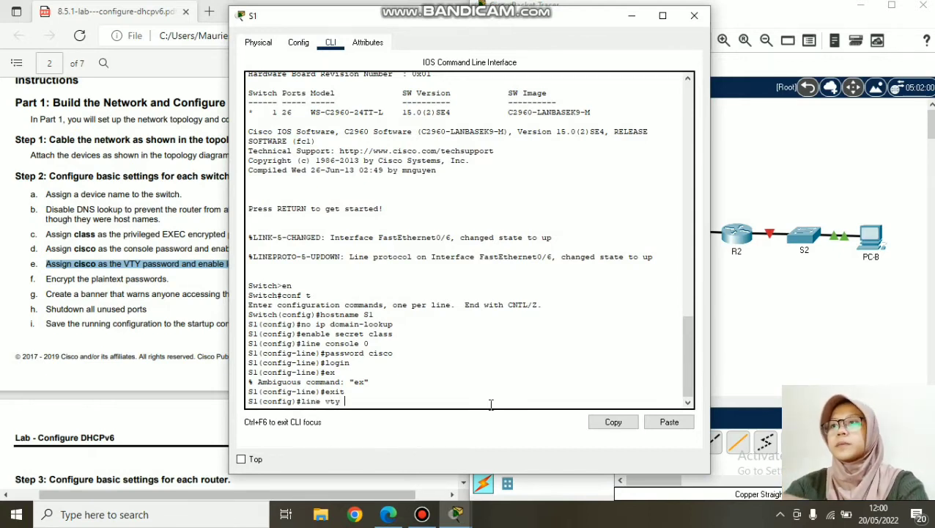
text( 0)
key(Return)
text(pass cisco)
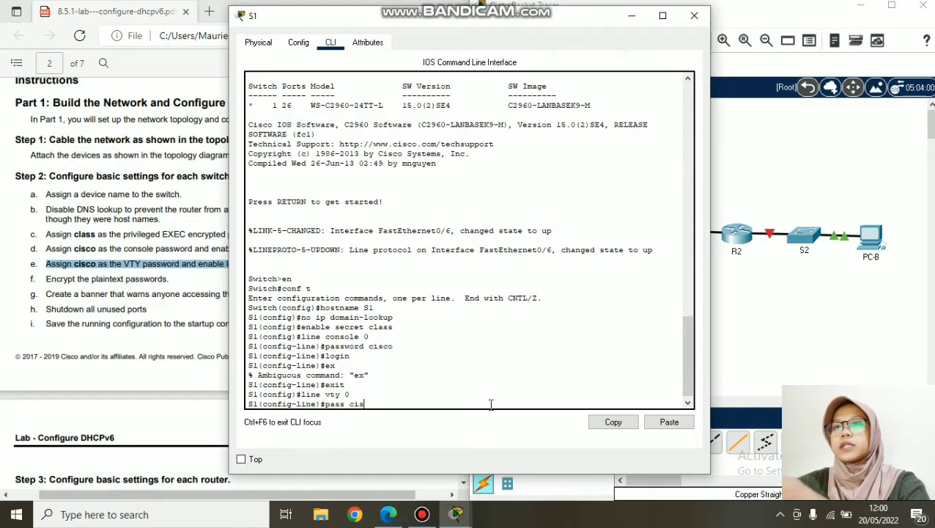
key(Return)
text(login)
key(Return)
text(ex)
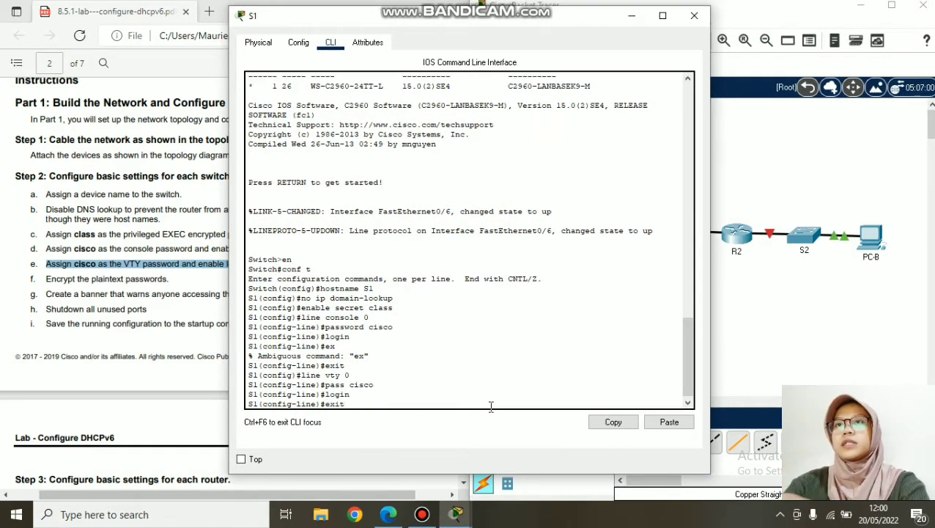
text(it)
key(Return)
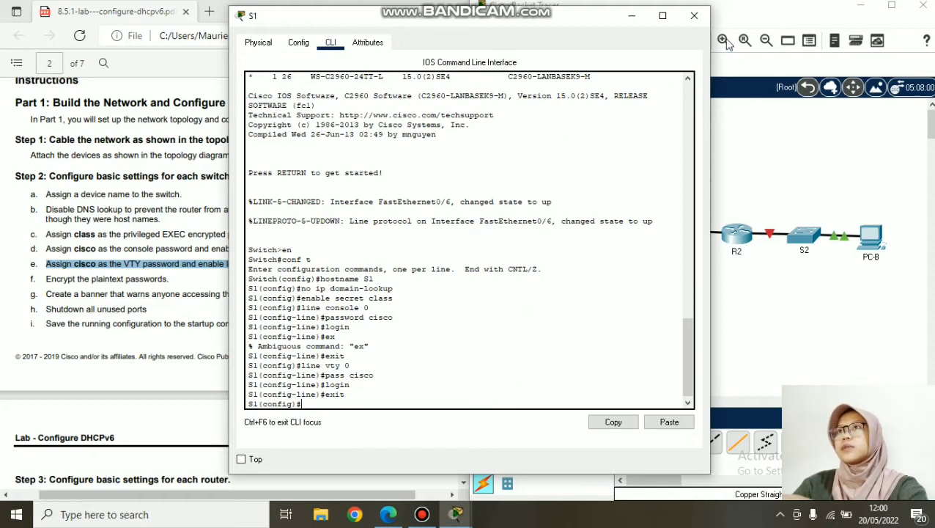
- Copy the 'line vty 0' command from S1's CLI and close S1's window
drag(346, 365, 300, 366)
click(301, 365)
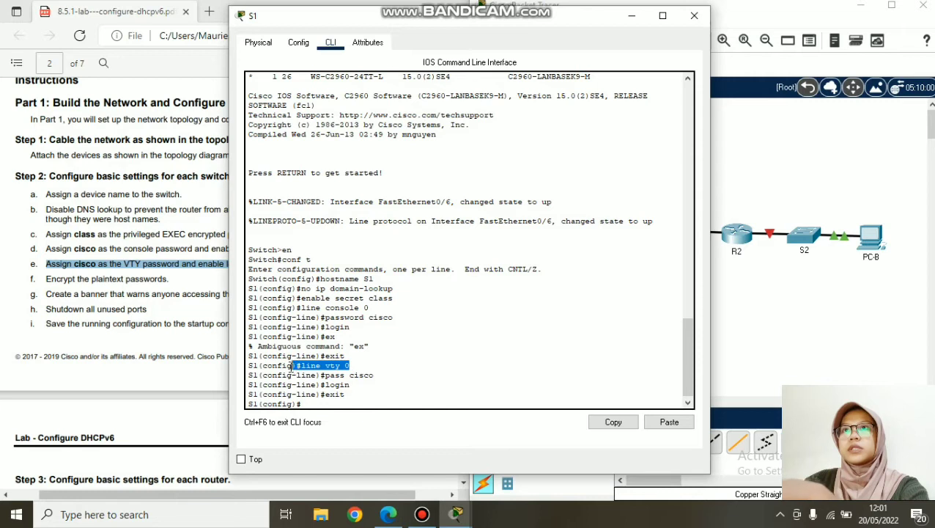
right_click(303, 368)
click(330, 376)
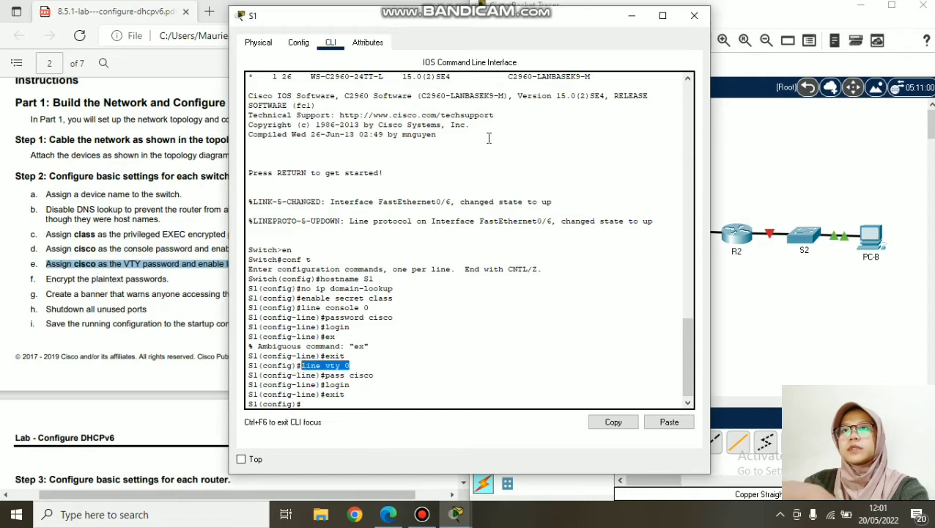
click(694, 16)
- Paste 'line vty 0' into S2's CLI, set the VTY password with login, and exit
click(806, 242)
right_click(399, 402)
click(418, 431)
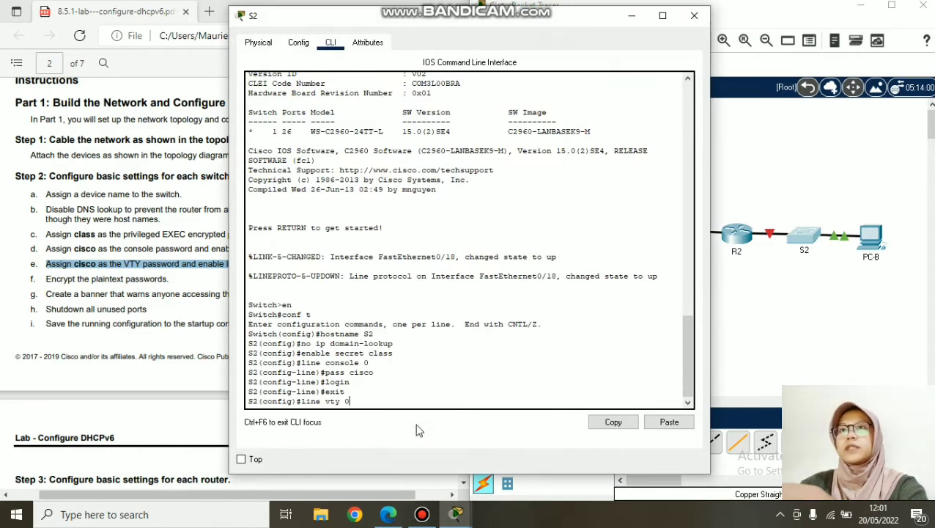
key(Return)
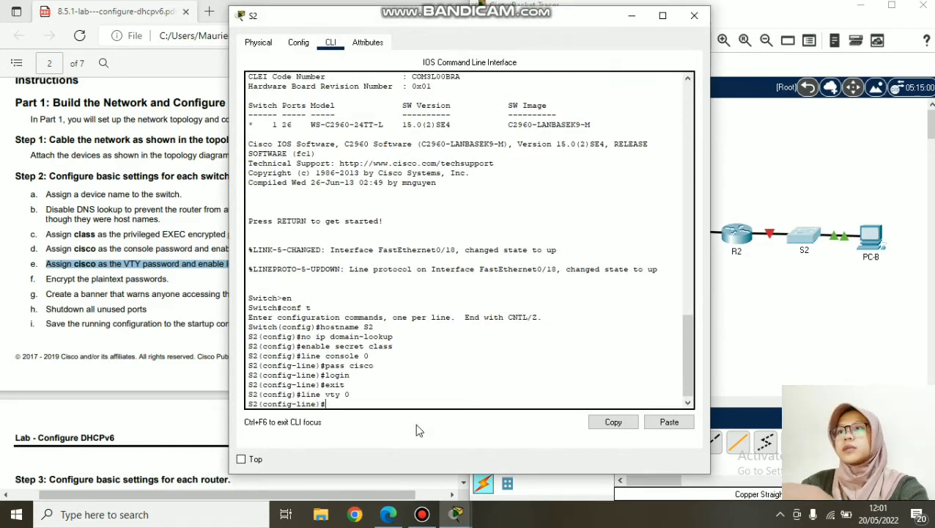
text(pass cisco)
key(Return)
text(login)
key(Return)
text(ec)
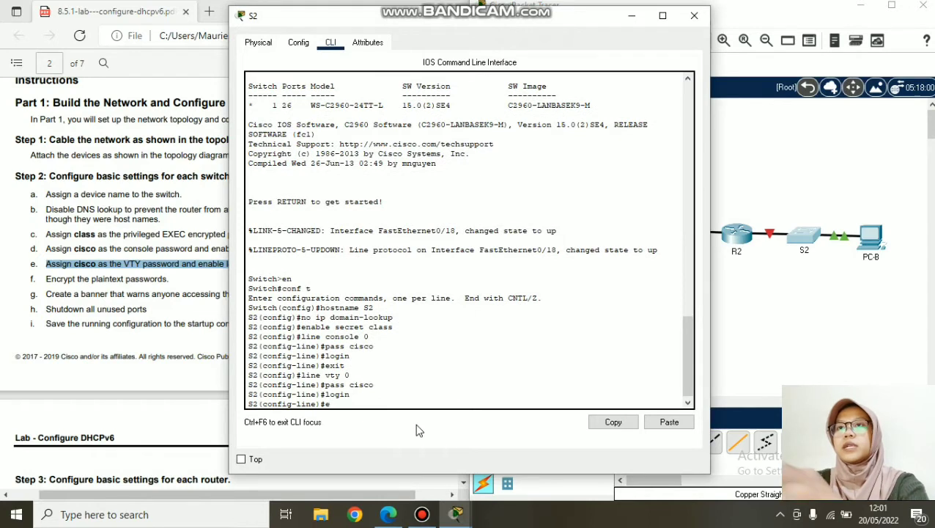
text(xit)
key(Return)
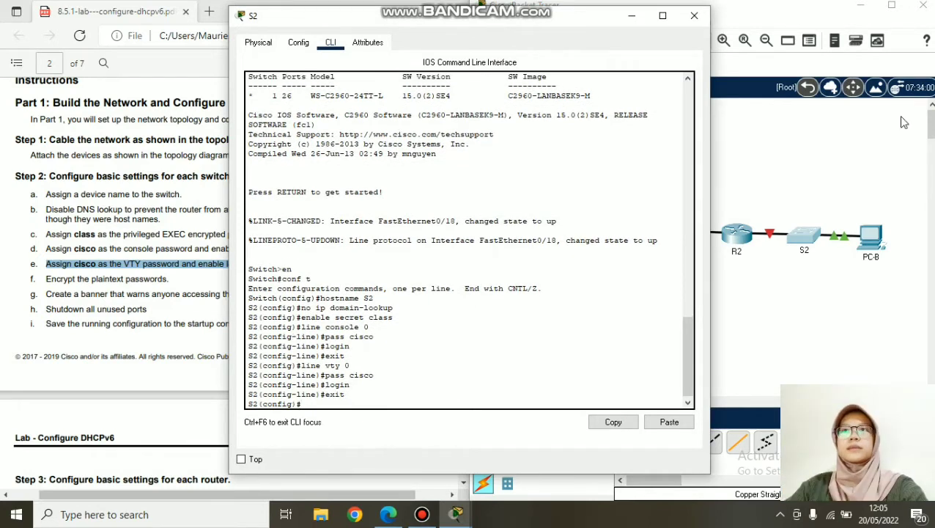
- Review the 'Encrypt the plaintext passwords' step, close S2, and return to S1's CLI
drag(534, 20, 760, 22)
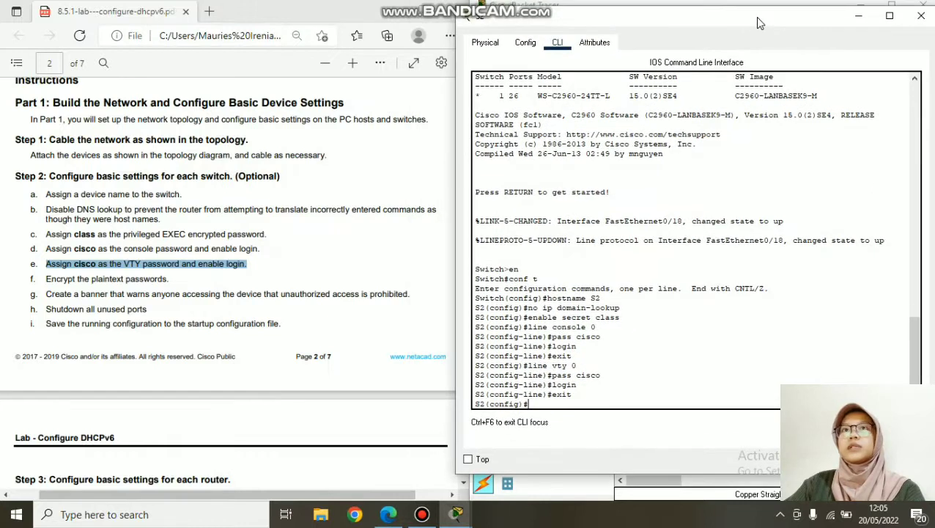
click(48, 279)
drag(49, 280, 174, 284)
click(265, 314)
drag(608, 22, 473, 35)
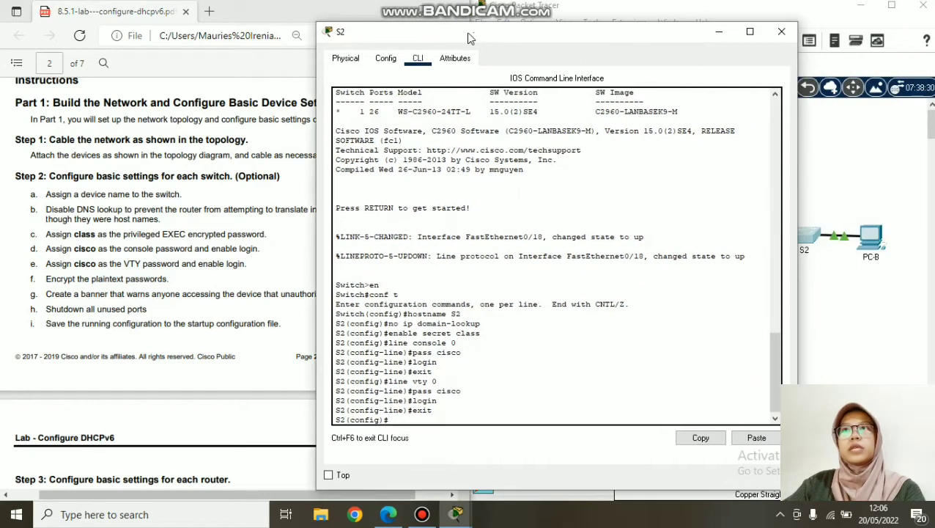
click(786, 31)
click(600, 232)
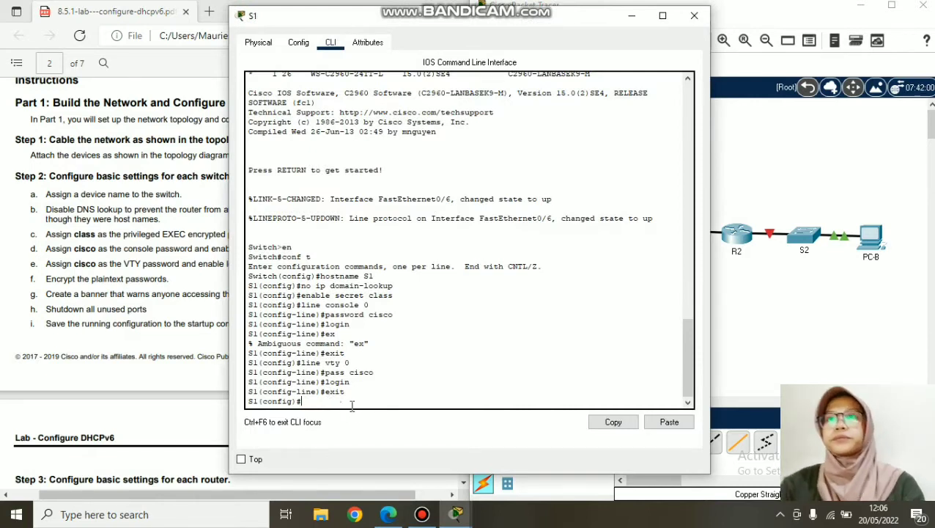
- Run 'service password-encryption' on S1, copying the command before closing S1
text(rvice)
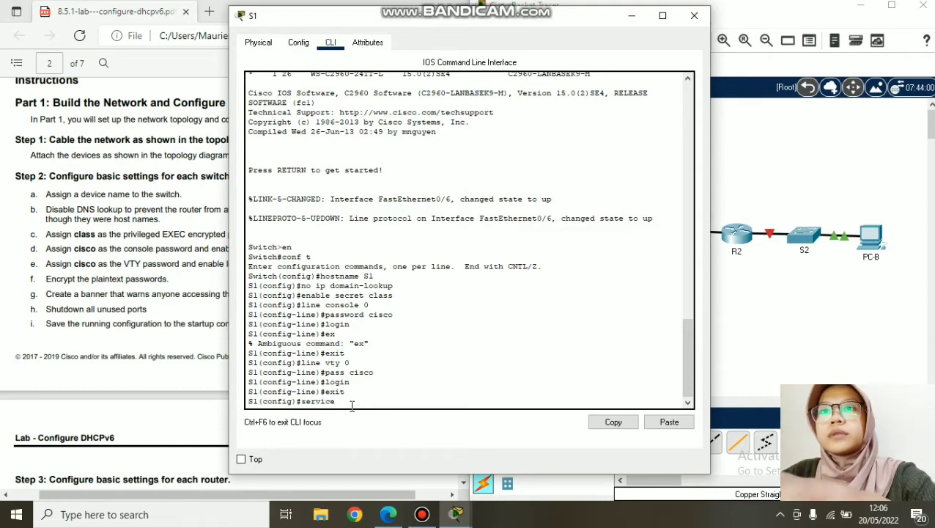
text( password)
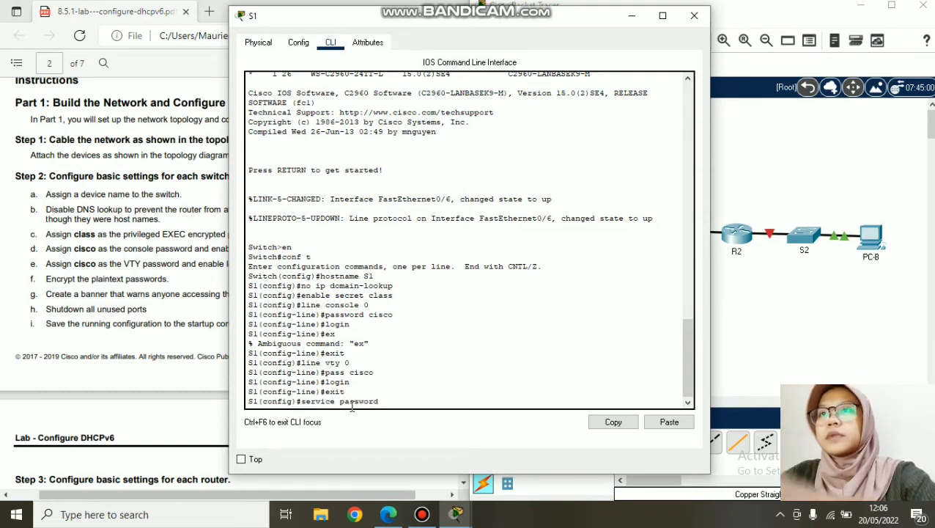
text(-enx)
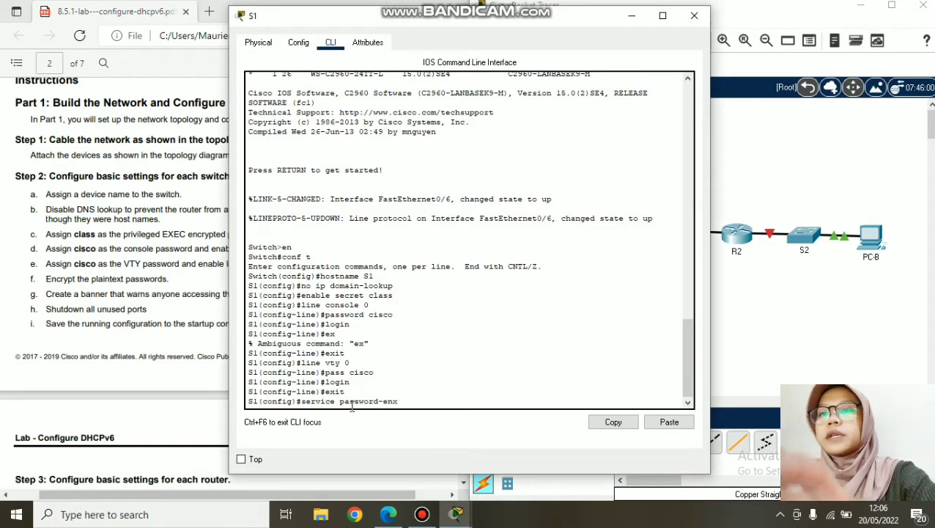
key(BackSpace)
text(crypti)
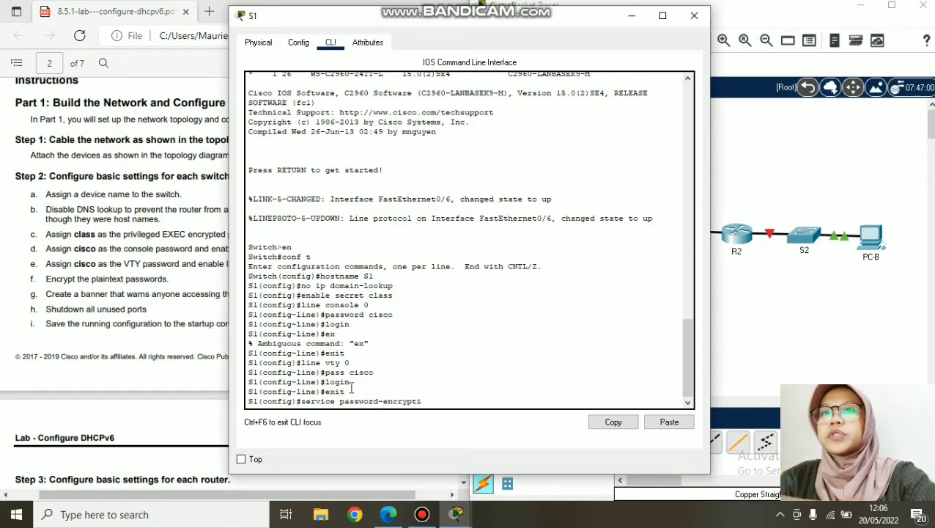
text(on)
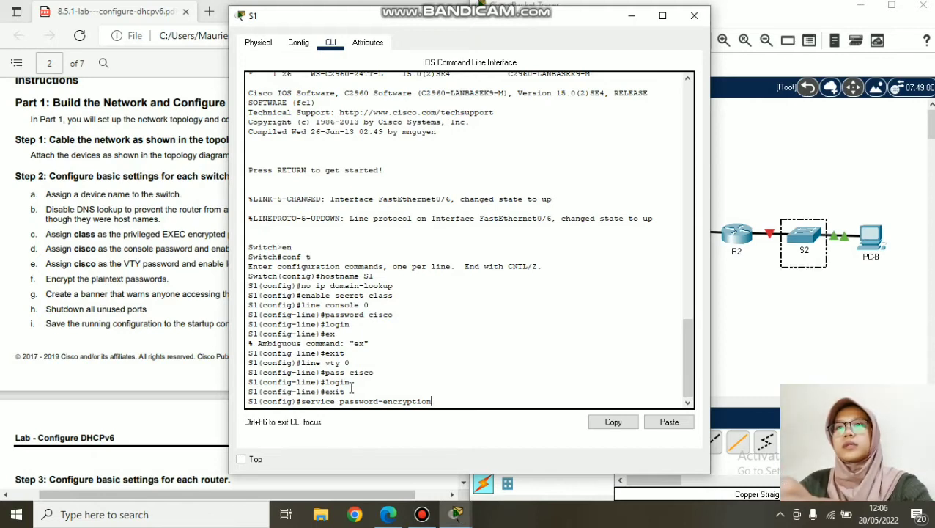
drag(449, 399, 301, 404)
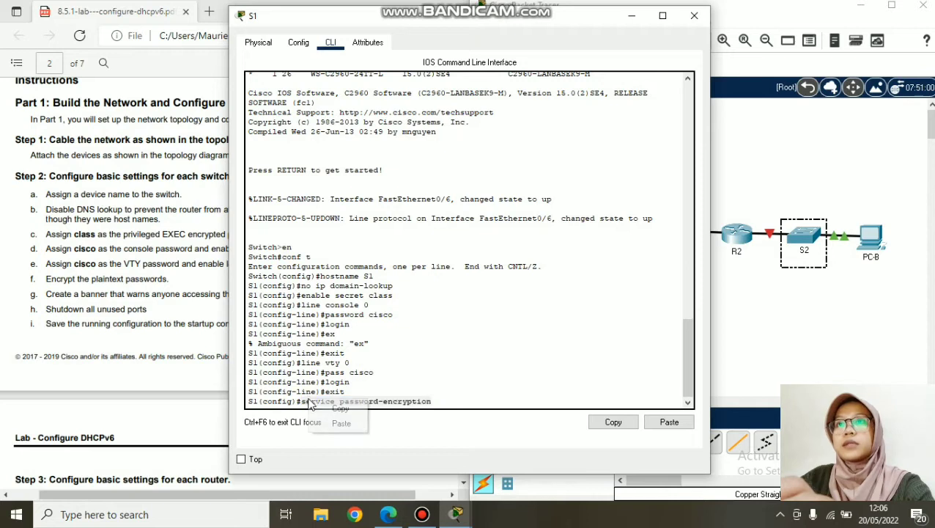
click(476, 402)
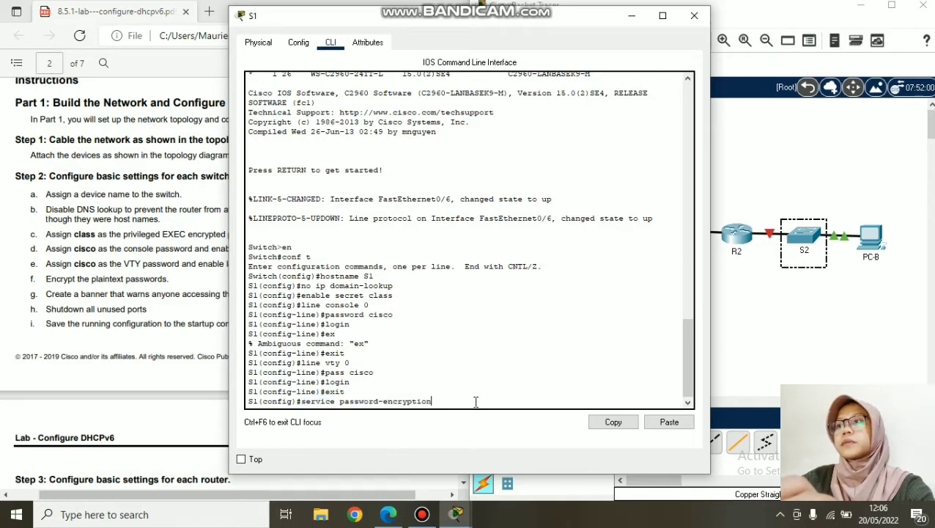
key(Return)
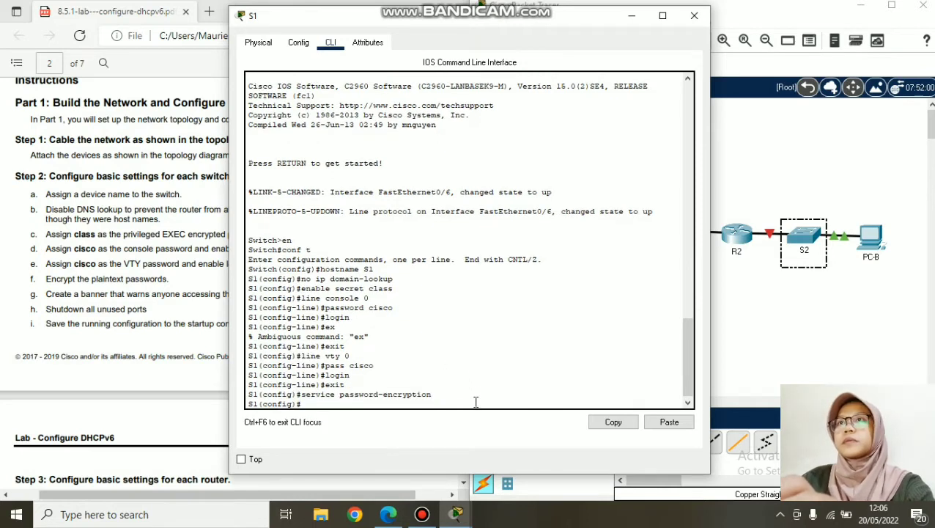
click(694, 15)
- Paste and run 'service password-encryption' on S2, then close its window
click(804, 236)
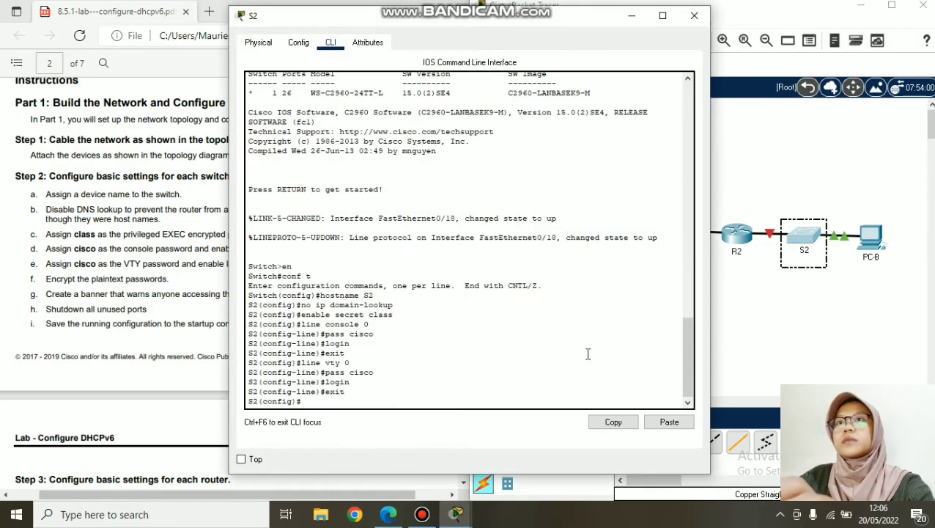
right_click(351, 400)
click(381, 426)
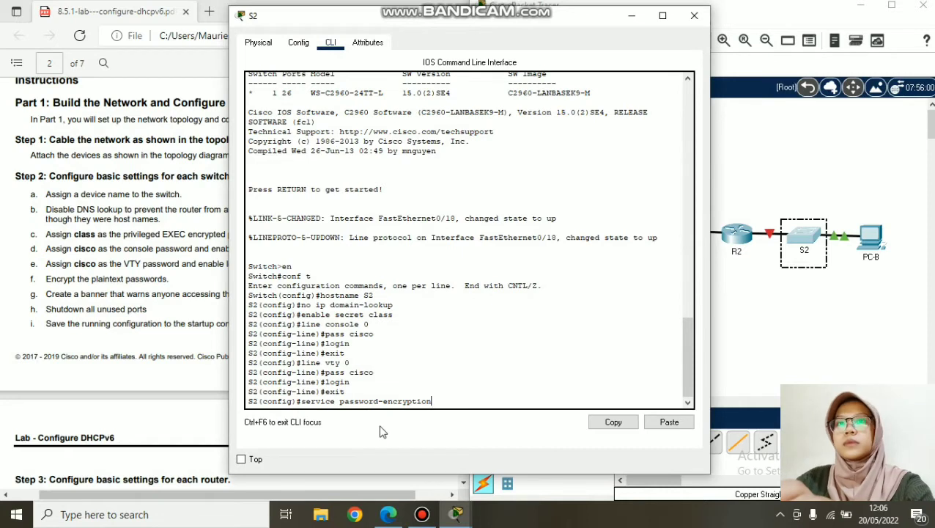
key(Return)
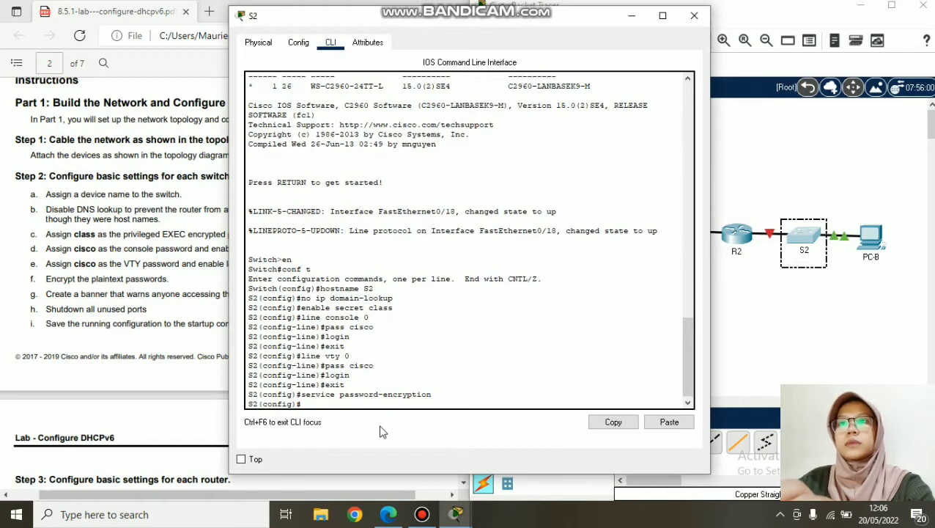
click(692, 16)
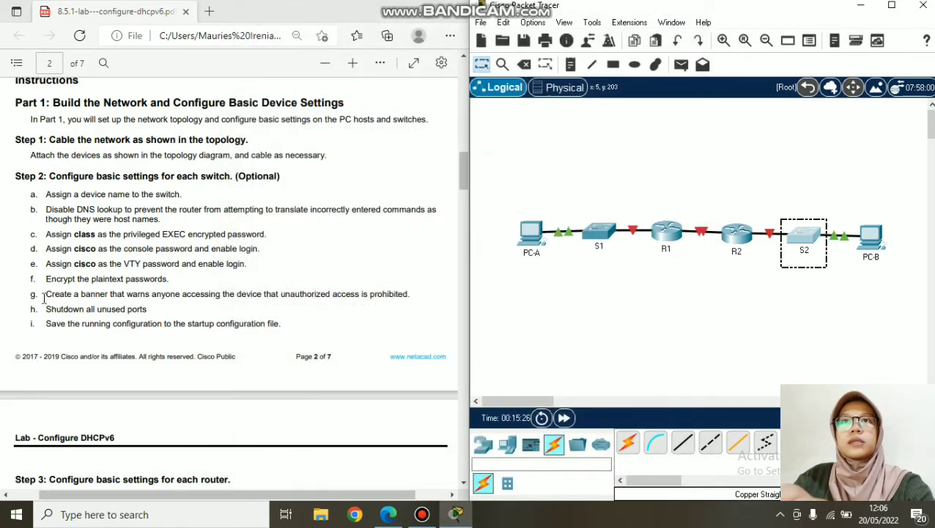
- On S1, enter 'banner motd /Unauthorized access is prohibited', fixing the misspelled 'prohibited'
drag(45, 296, 419, 301)
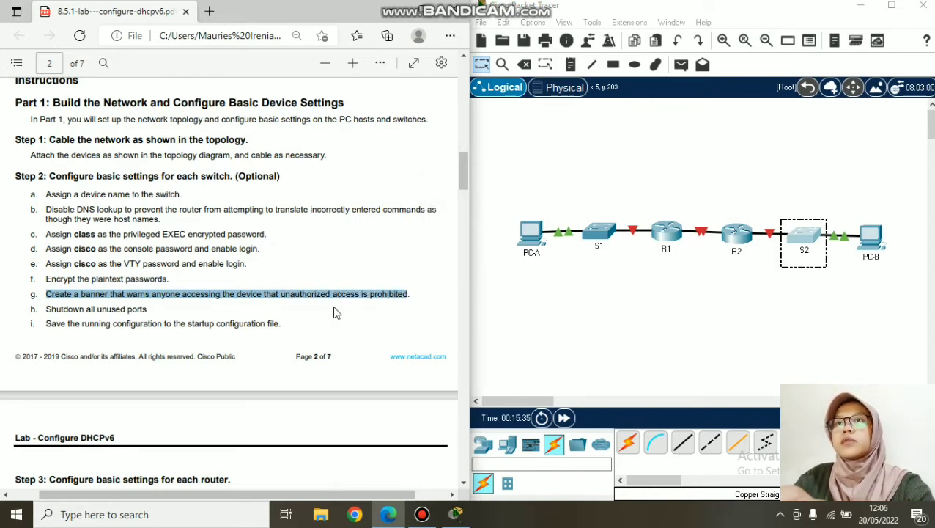
click(810, 272)
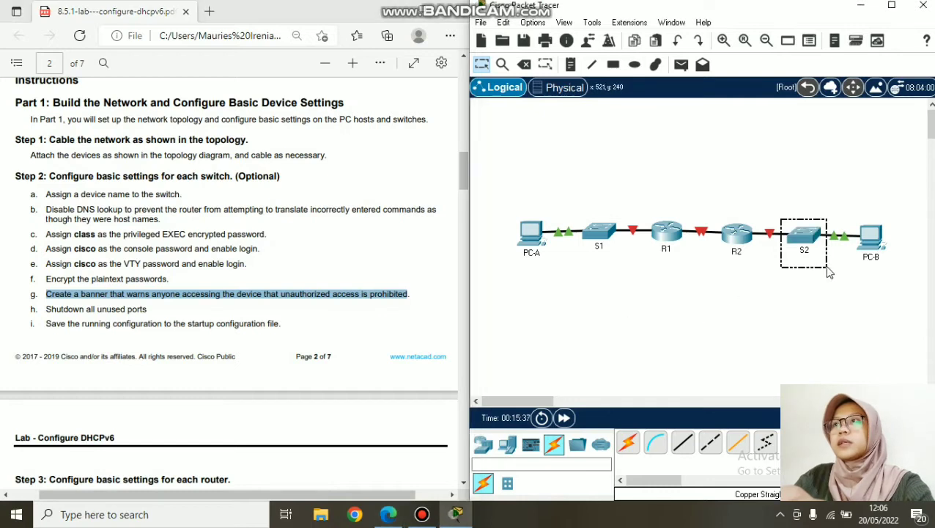
click(597, 233)
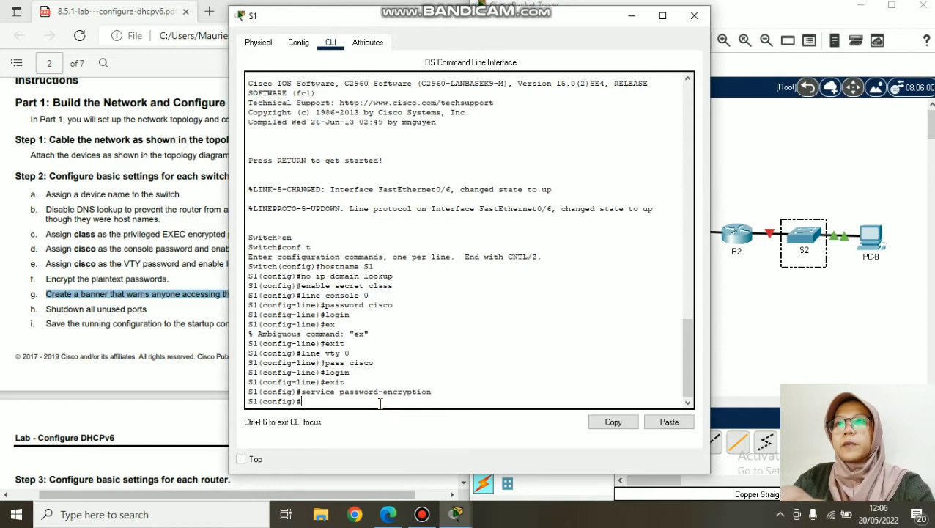
text(banner mot)
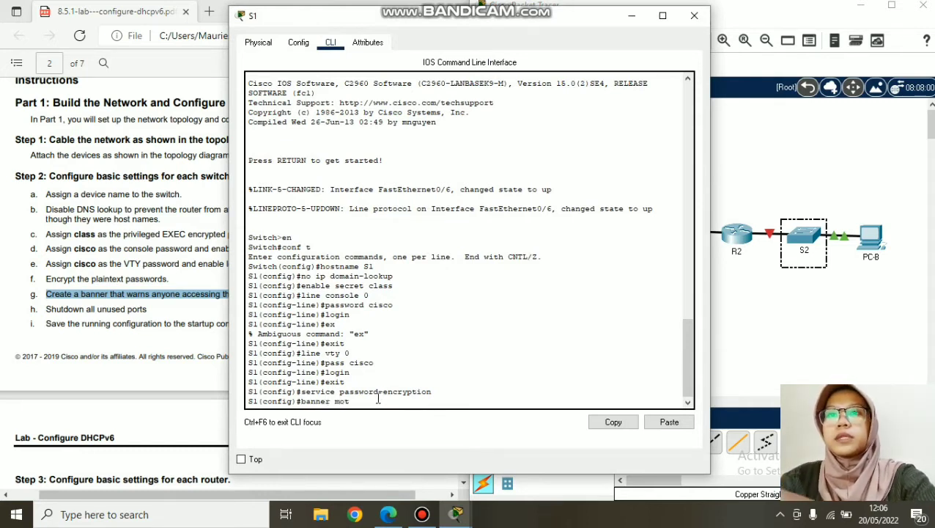
text(d /Un)
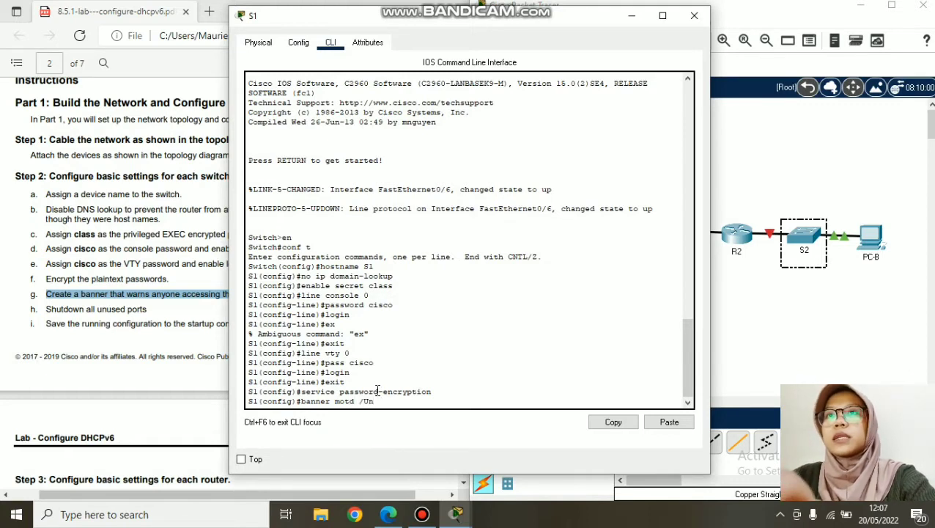
text(authorized)
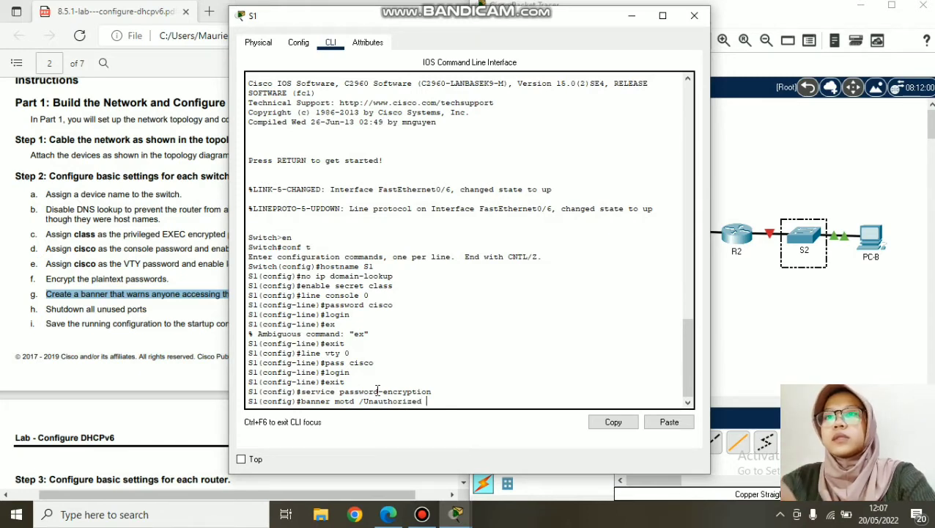
text( access)
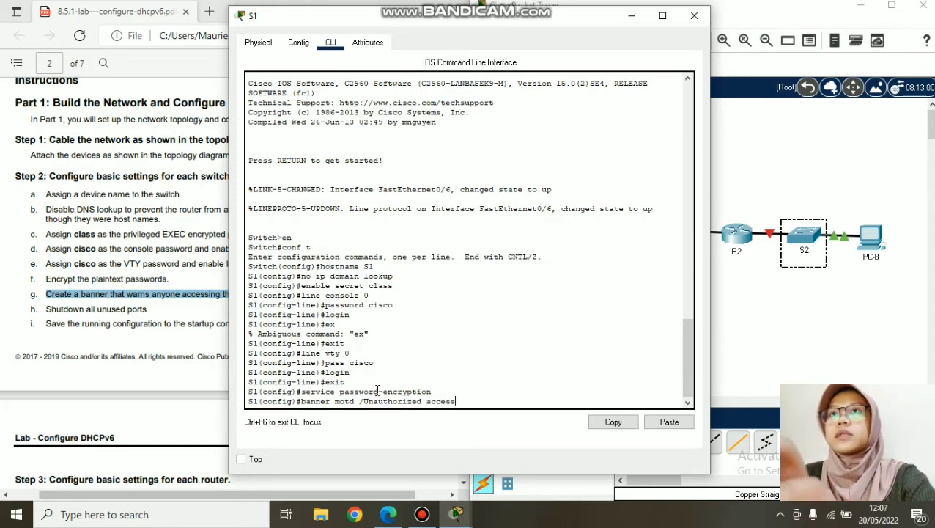
drag(428, 19, 639, 21)
text(is pro)
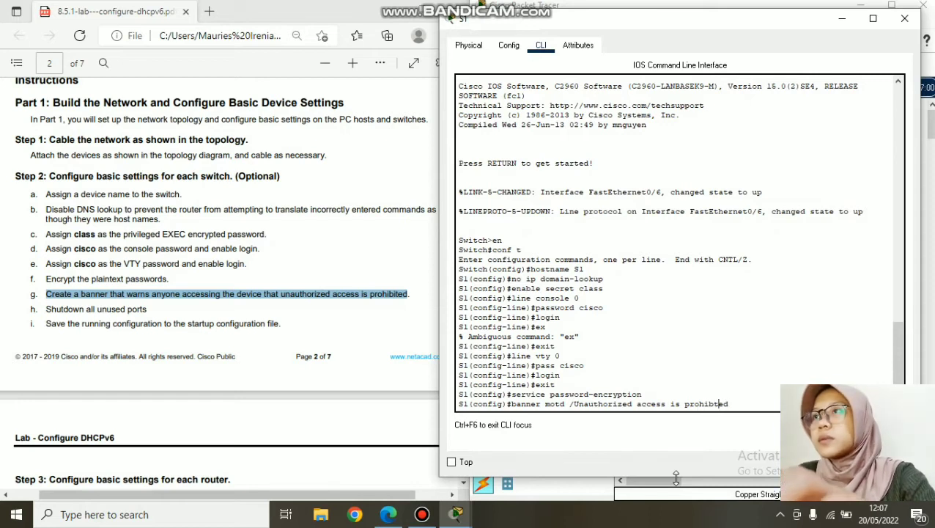
text(hibited)
key(Left)
key(Left)
key(Left)
text(i)
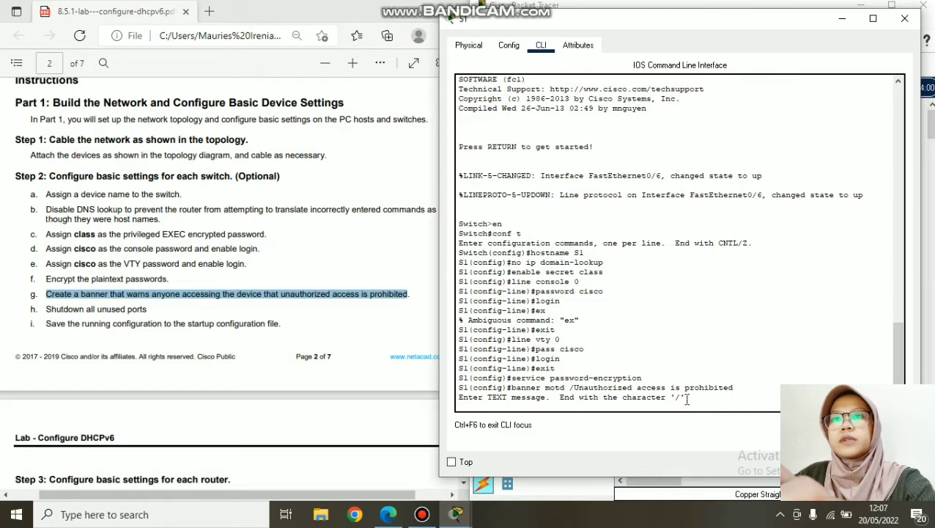
drag(735, 388, 513, 393)
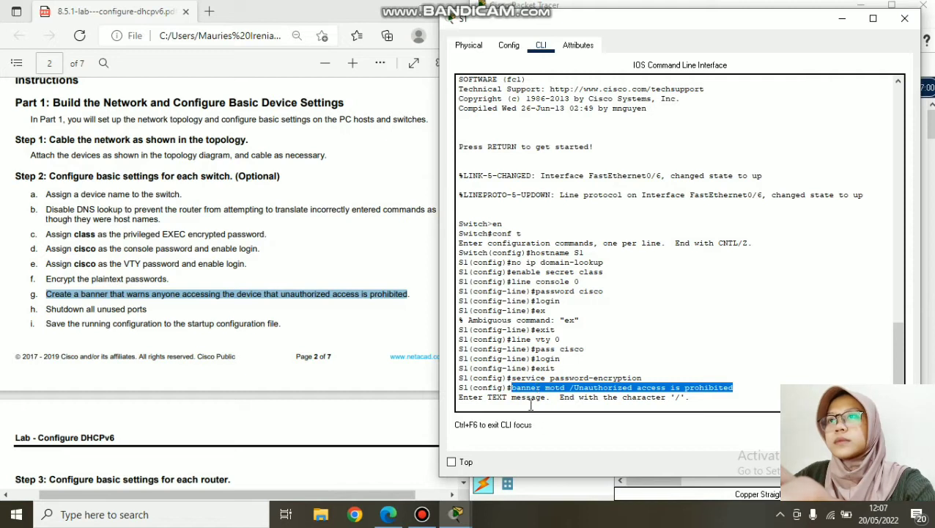
click(531, 405)
key(Return)
key(Return)
key(Return)
key(Return)
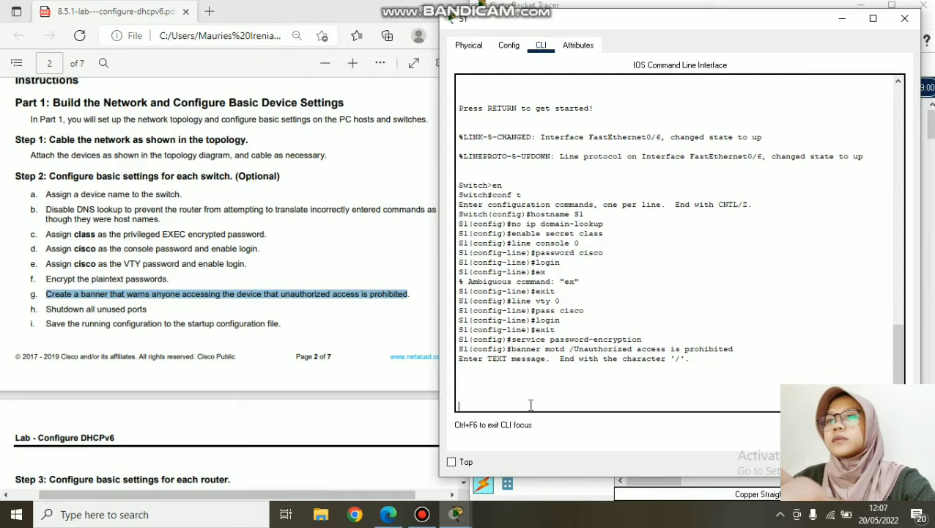
click(422, 514)
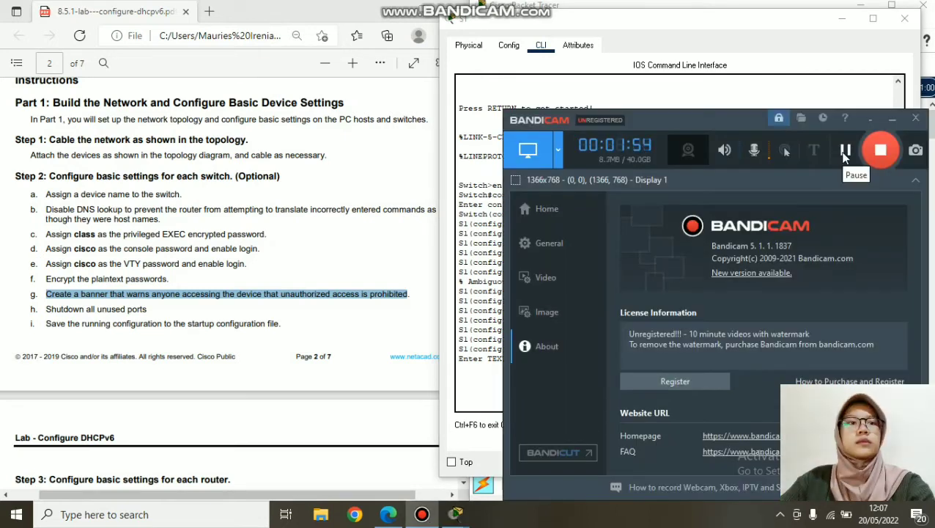
- Re-paste the banner line at S1's prompt and finish it with the closing '/' delimiter
click(892, 118)
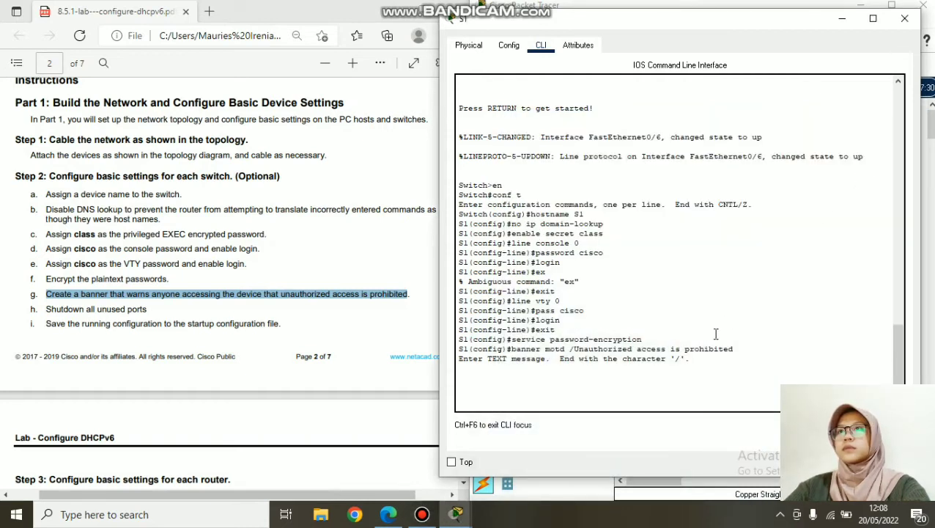
drag(744, 349, 510, 349)
right_click(527, 354)
click(548, 359)
click(527, 402)
right_click(528, 412)
click(565, 430)
text(/)
key(Return)
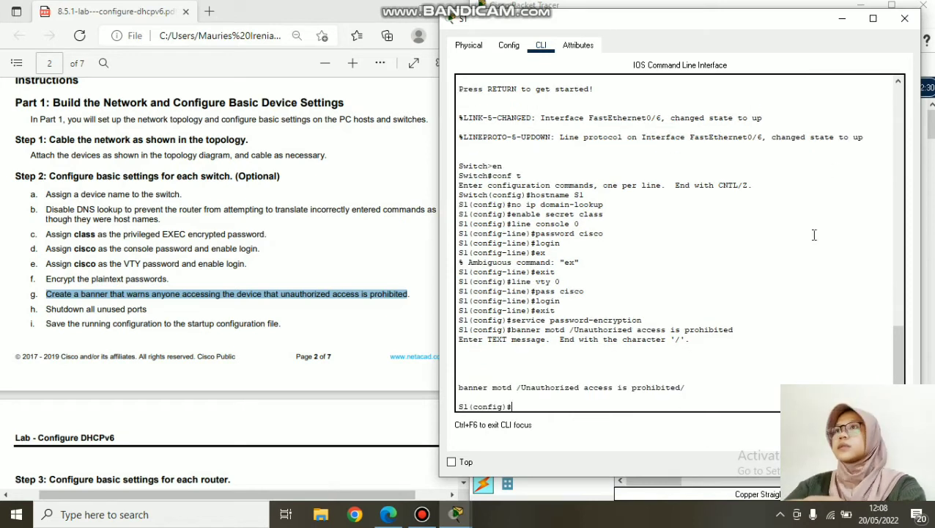
- Copy S1's completed banner command and switch to S2's command line
drag(688, 388, 461, 382)
right_click(513, 386)
click(533, 397)
click(850, 21)
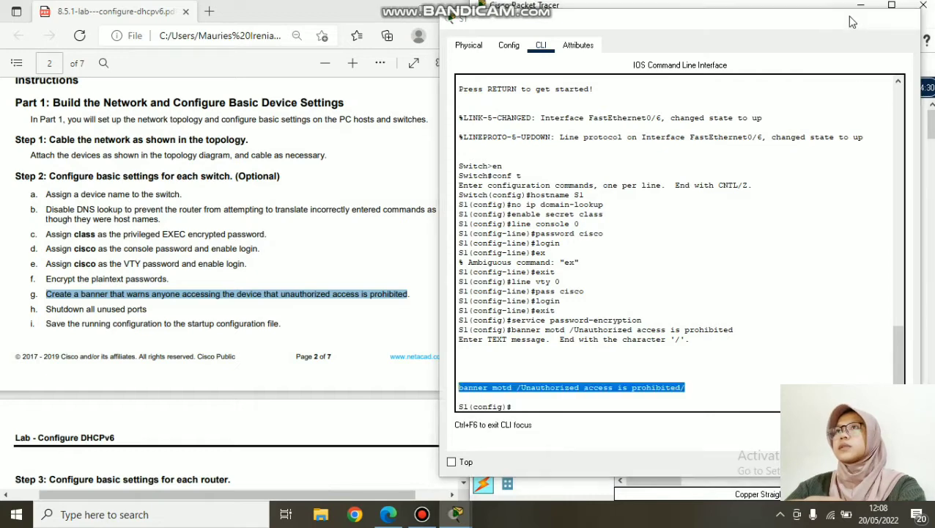
click(801, 244)
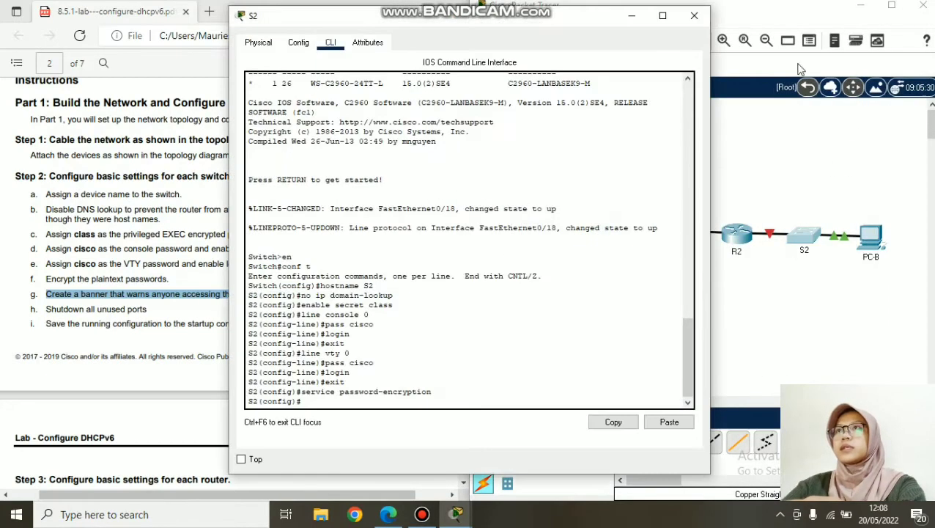
- Paste and apply the 'Unauthorized access is prohibited' banner command on S2
click(632, 15)
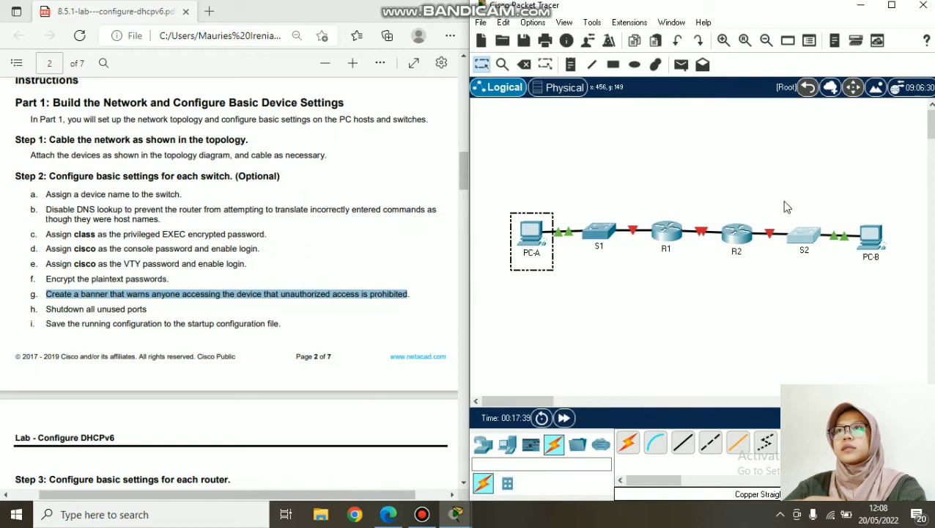
click(531, 234)
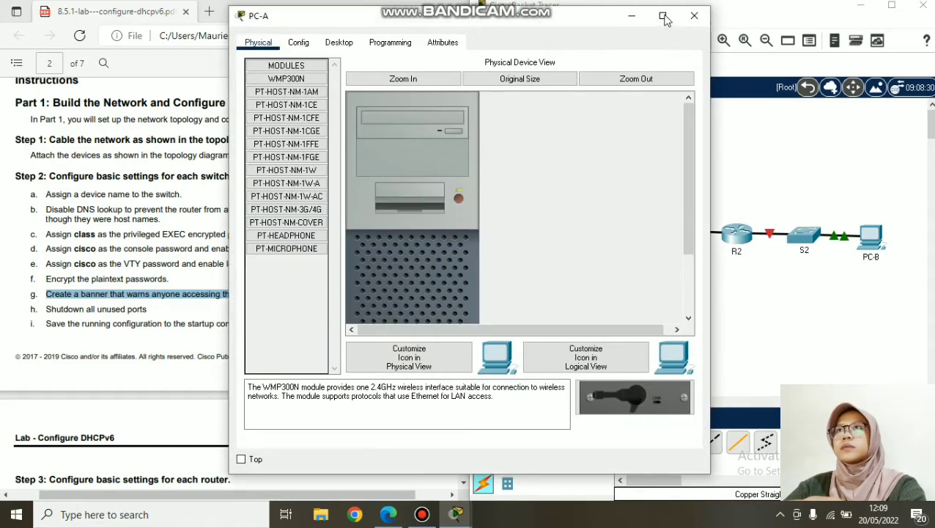
click(630, 15)
click(803, 236)
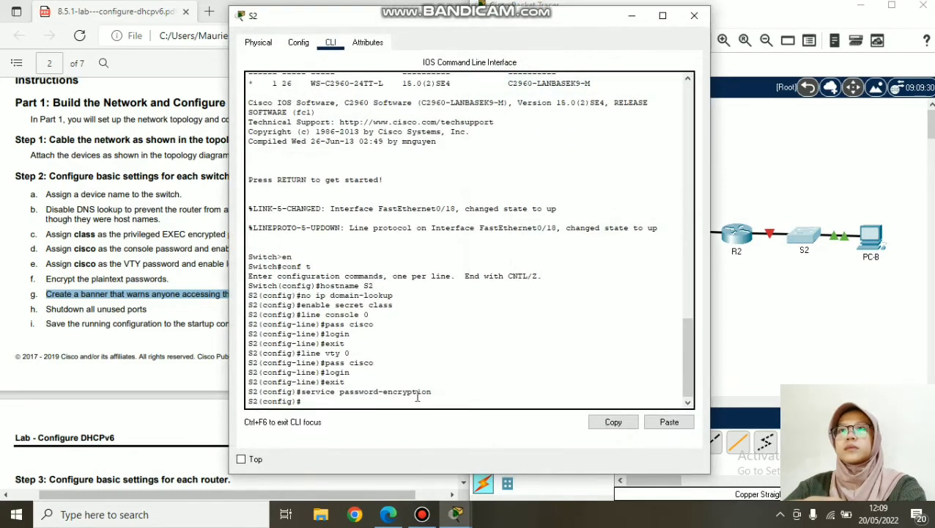
click(449, 427)
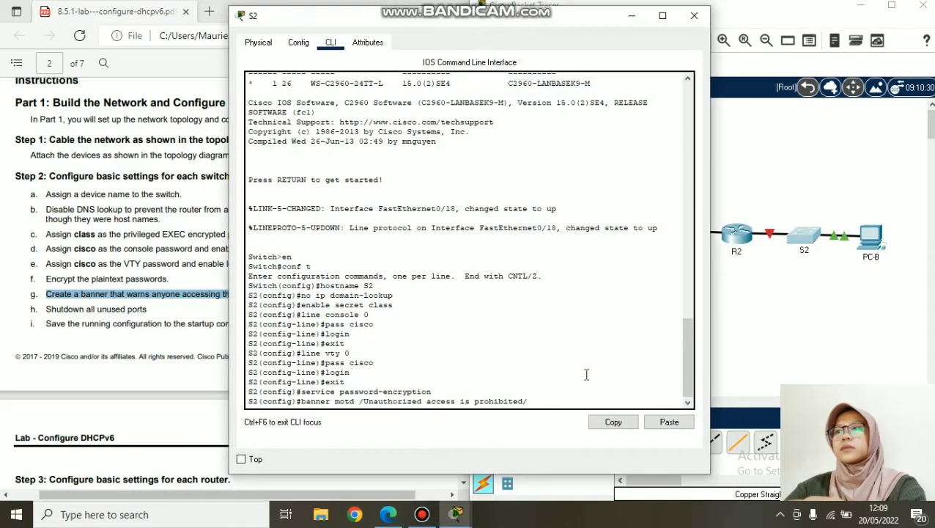
key(Return)
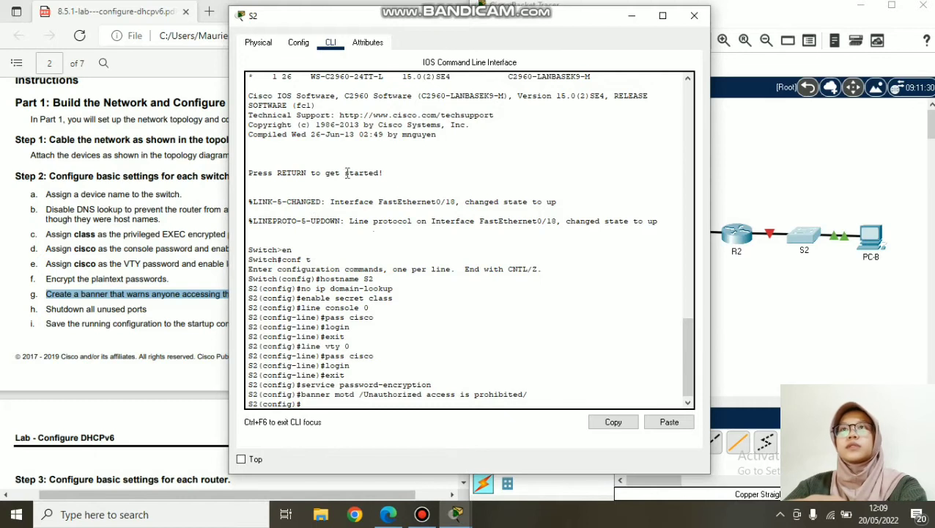
- Review the lab step on shutting down unused ports, close S2, and reopen S1's CLI
drag(449, 23, 672, 16)
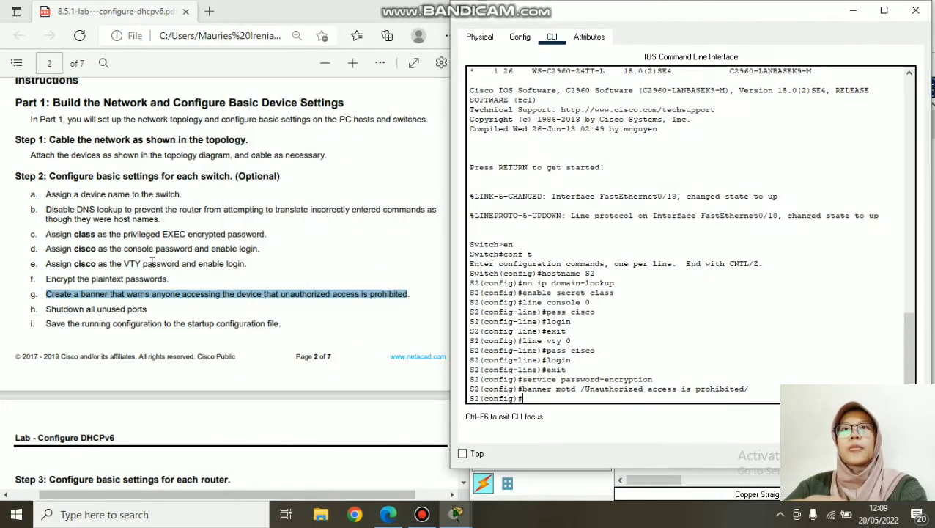
click(47, 310)
drag(47, 309, 98, 312)
click(180, 323)
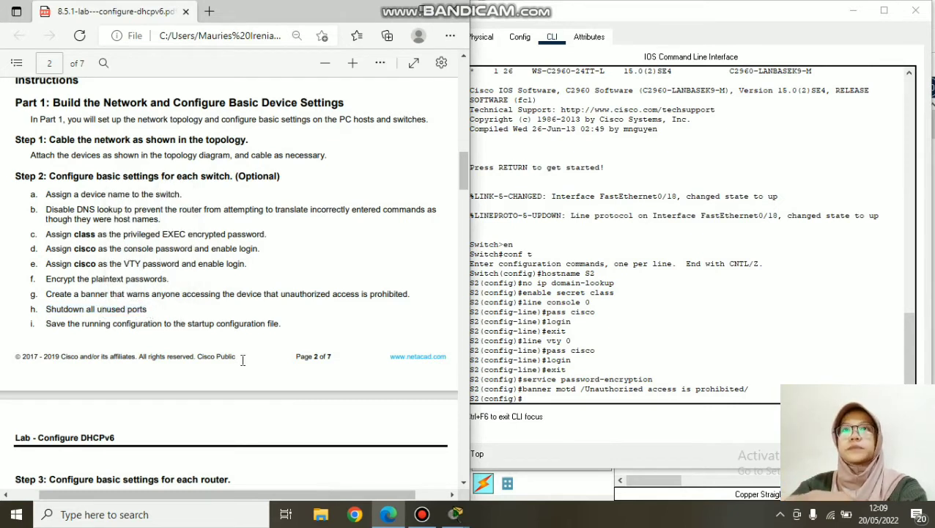
click(684, 59)
click(916, 10)
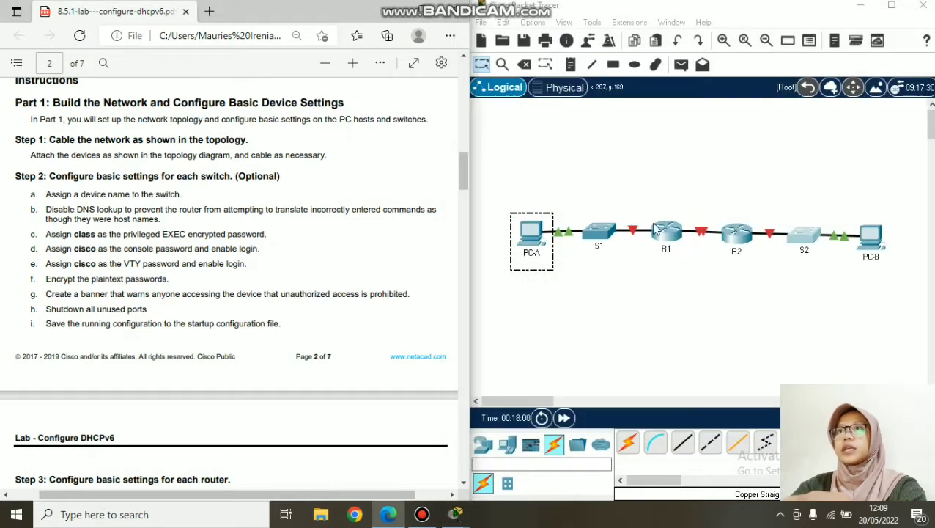
click(609, 234)
- On S1, select interface range f0/1-4, f0/7-24, g0/1-2 and attempt to shut it down
click(524, 408)
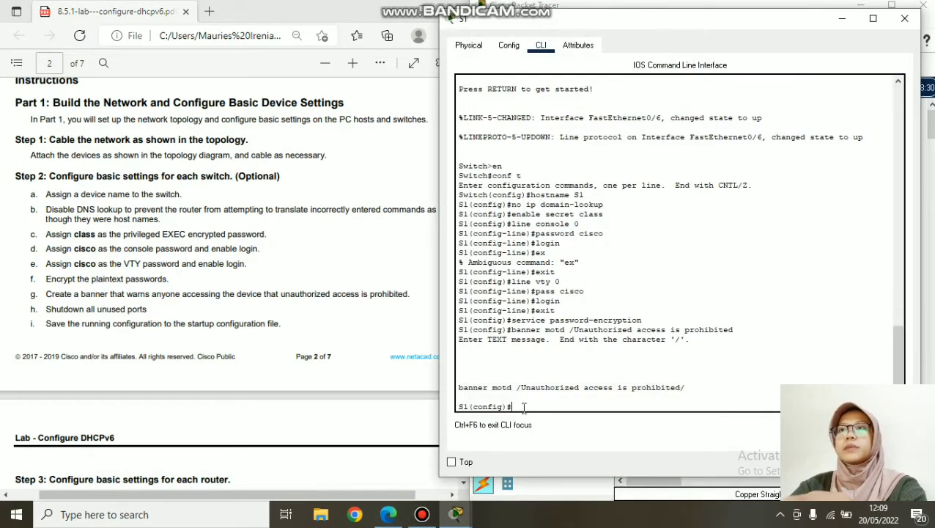
text(int range f0/)
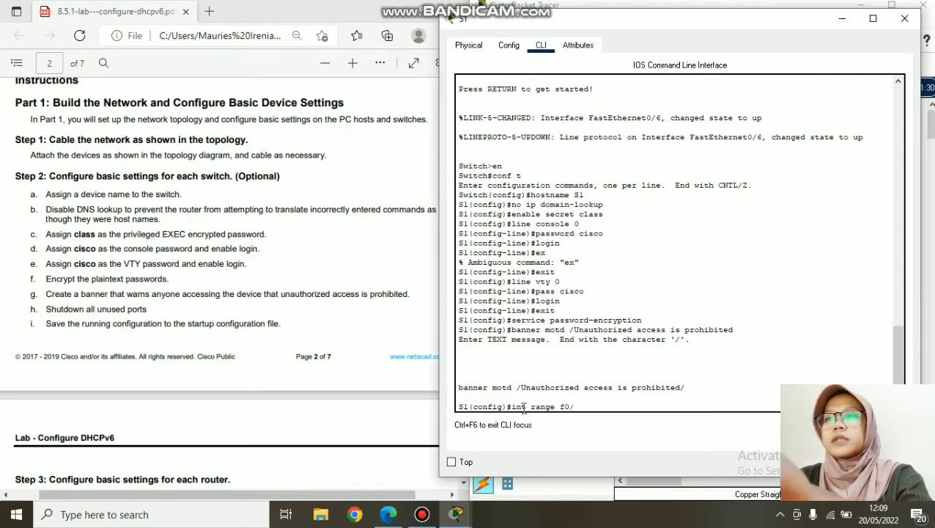
text(1-4, f0/7)
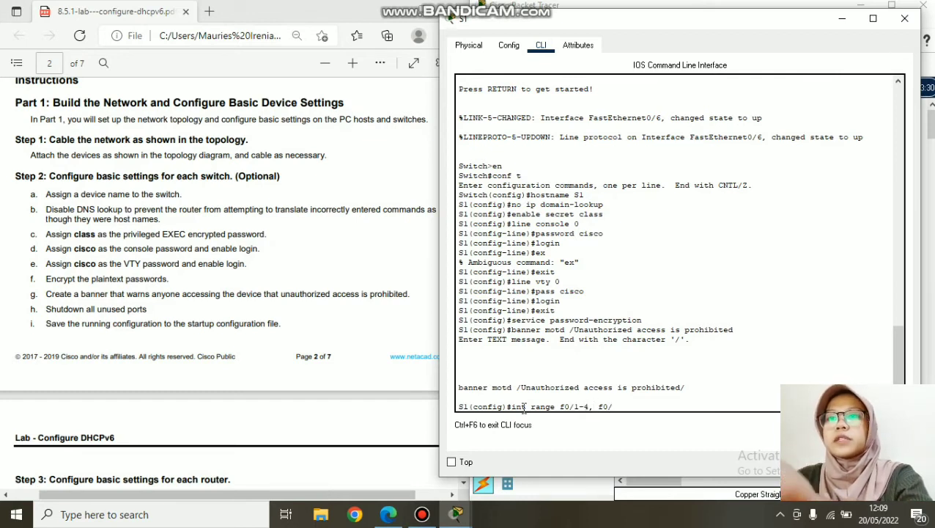
text(-24)
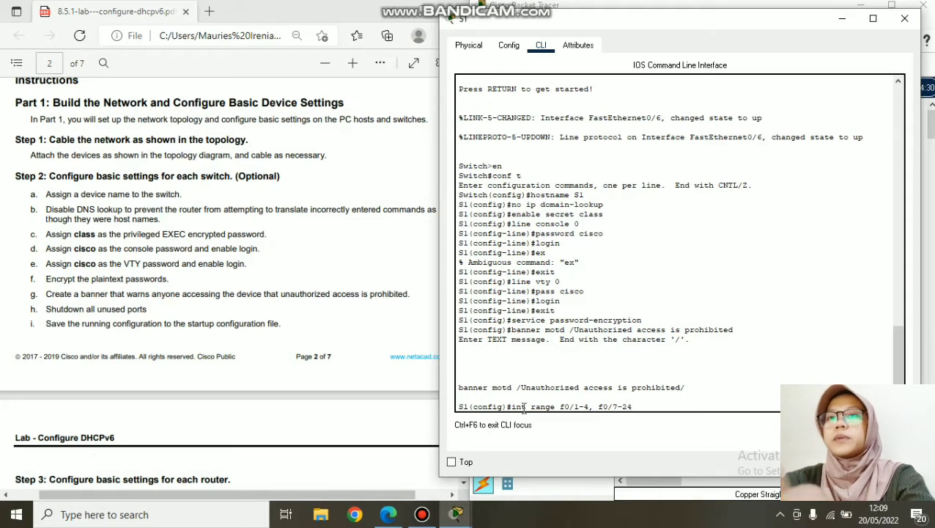
text(, g0)
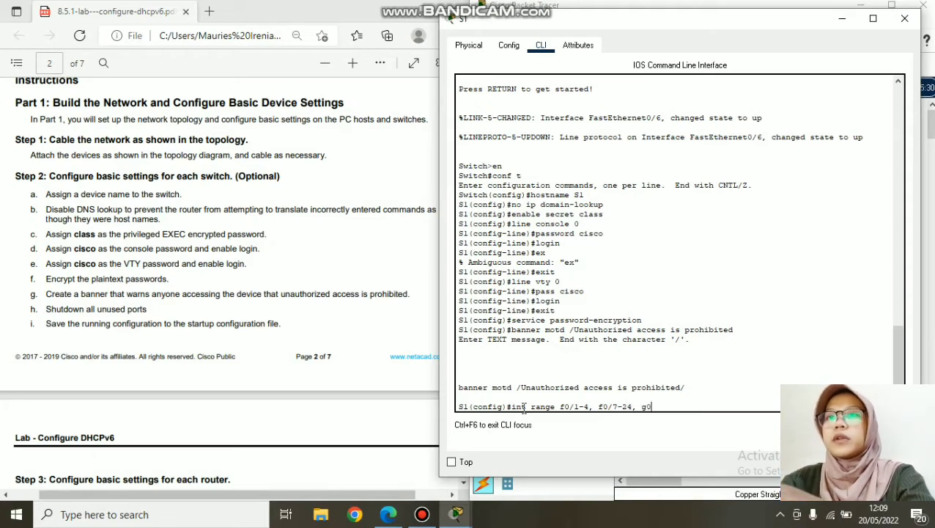
text(/1-2)
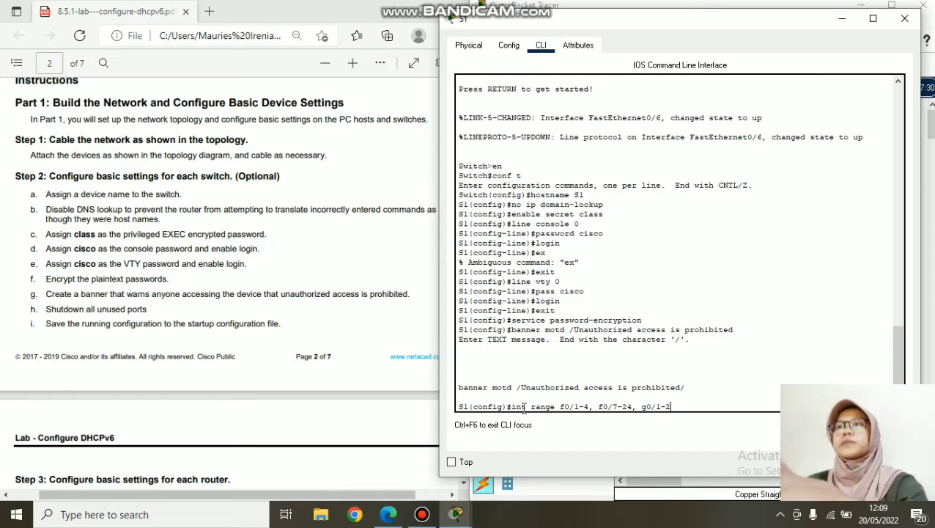
key(Return)
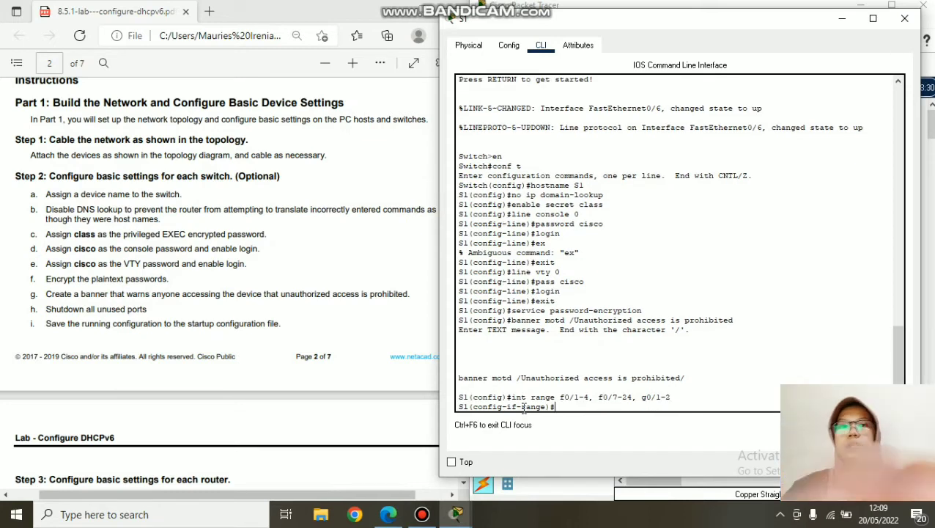
text(shutf)
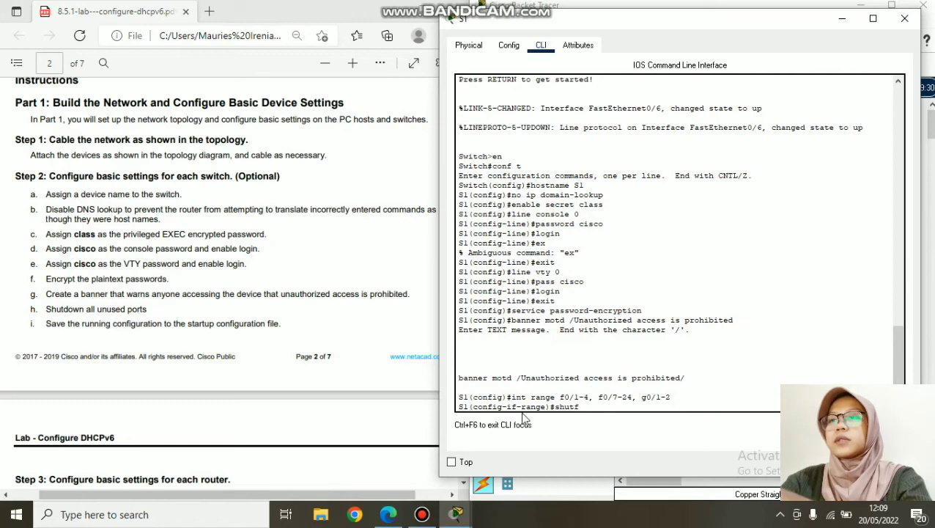
text(own)
key(Return)
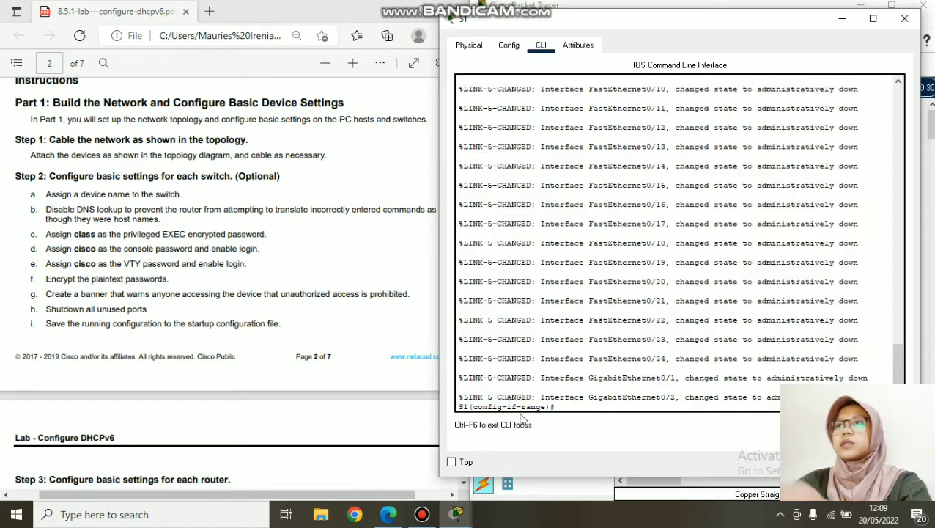
- Copy the 'int range f0/1-4, f0/7-24, g0/1-2' command from S1's console
scroll(543, 278, up, 10)
drag(680, 250, 517, 256)
click(606, 269)
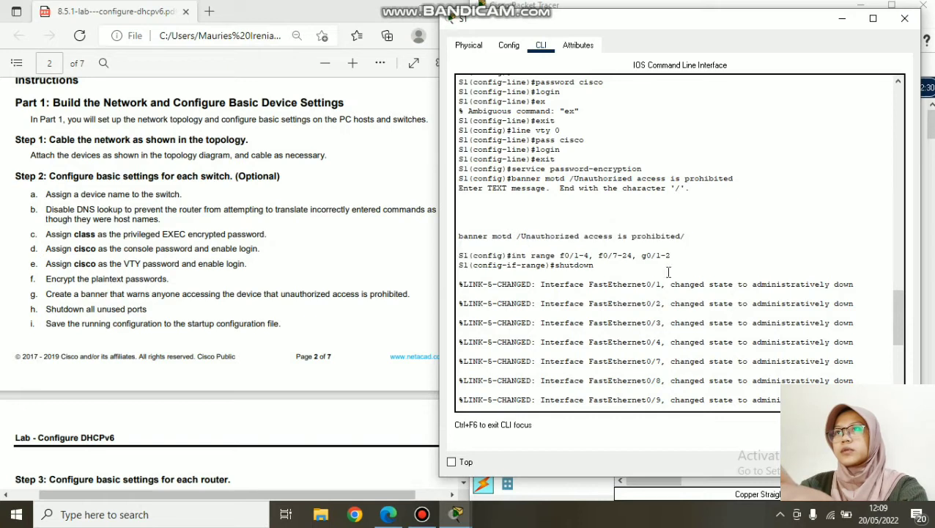
drag(673, 255, 513, 257)
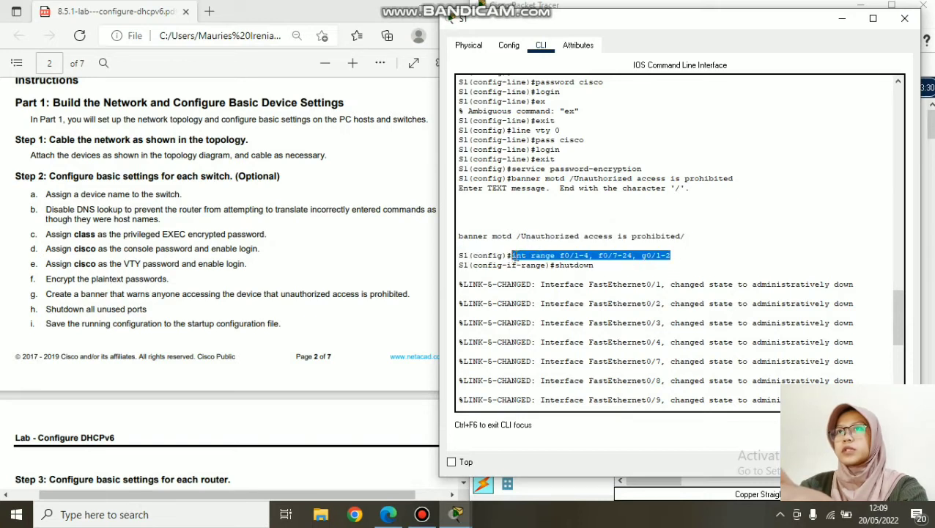
right_click(525, 268)
click(548, 265)
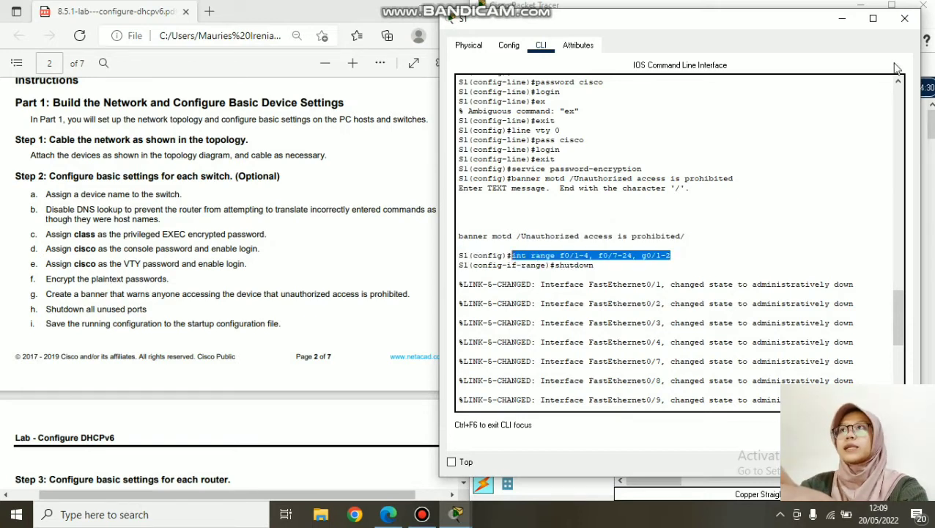
- On S2, paste the range f0/1-4, f0/7-24, g0/1-2 and shut those ports down
click(905, 19)
click(807, 228)
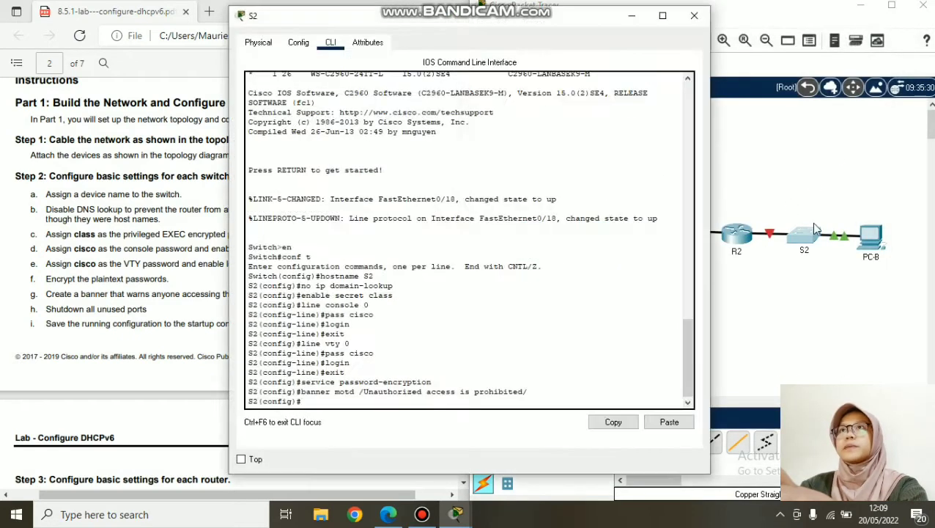
right_click(400, 398)
click(428, 427)
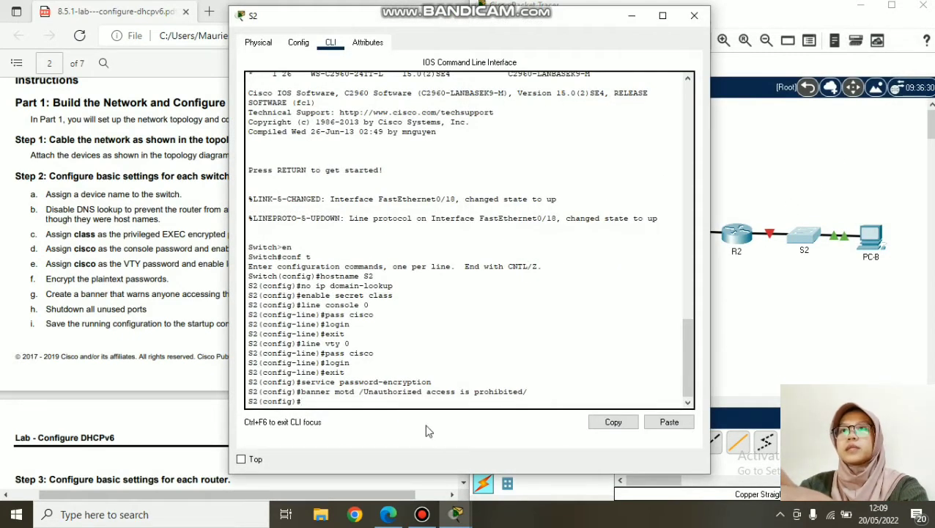
key(Return)
text(shutdown)
key(Return)
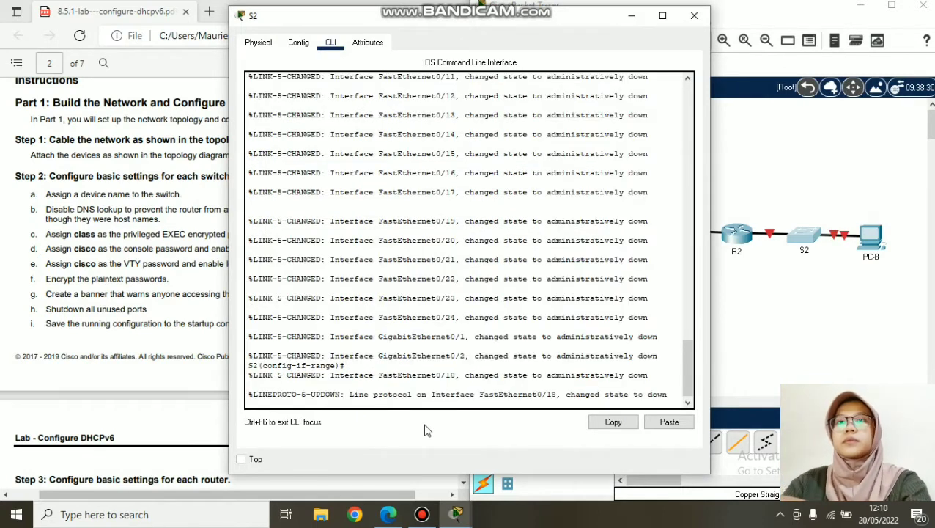
key(Return)
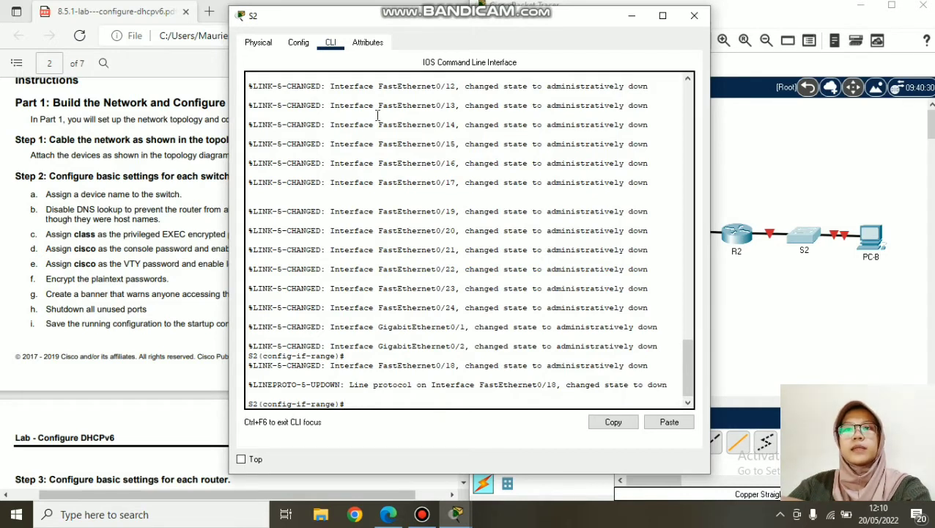
- Correct S2's range to f0/1-4, f0/6-17, f0/19-24, g0/1-2 and shut those ports down
scroll(404, 94, up, 10)
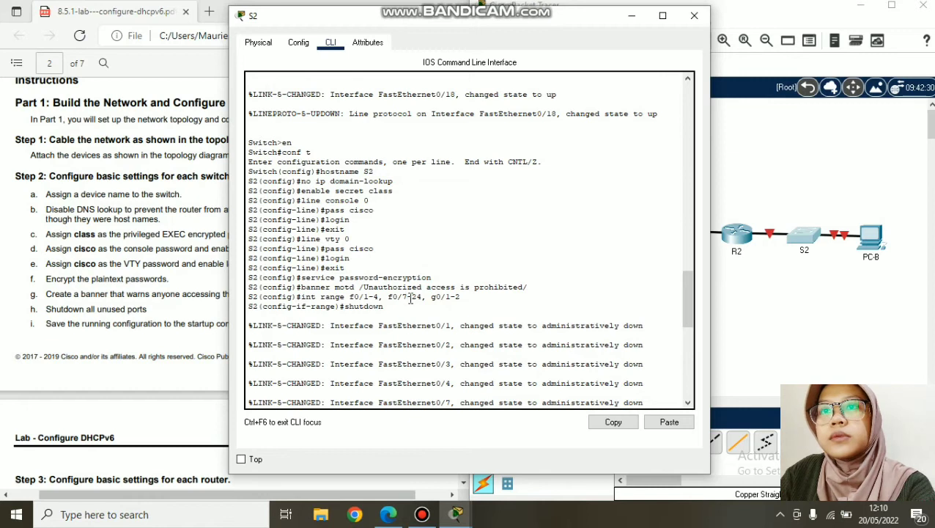
scroll(425, 286, down, 10)
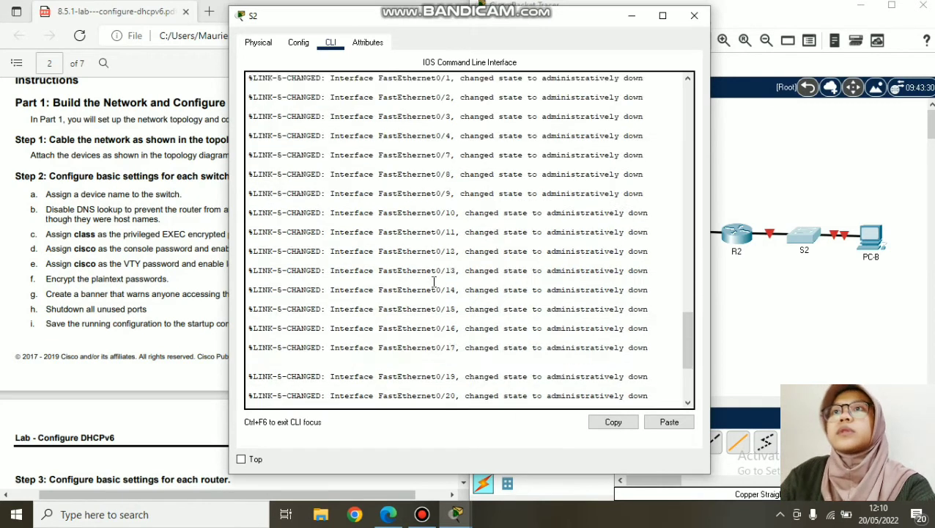
right_click(384, 396)
click(412, 426)
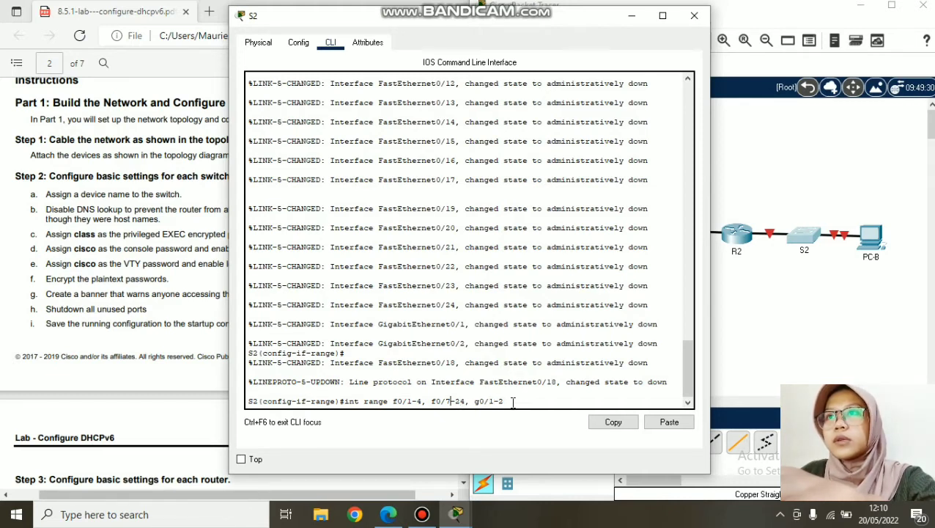
key(Left)
key(Left)
key(Left)
key(Left)
key(Left)
key(Left)
key(Left)
key(Left)
key(Left)
key(Left)
key(Left)
key(BackSpace)
text(19)
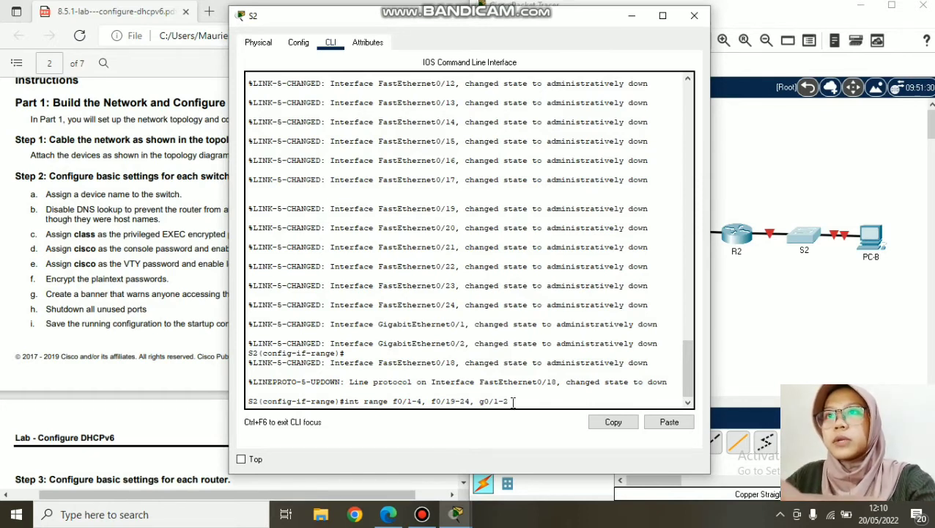
key(BackSpace)
key(BackSpace)
key(BackSpace)
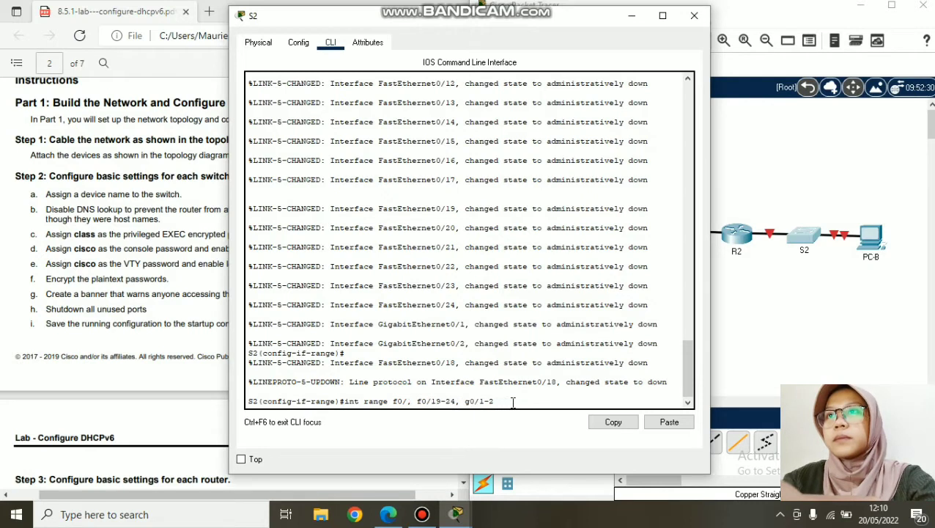
text(6-17)
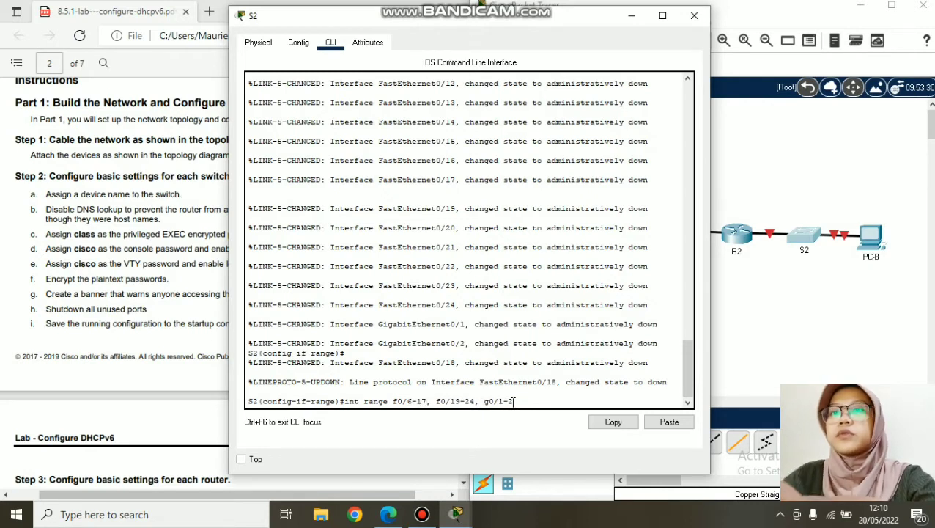
key(Right)
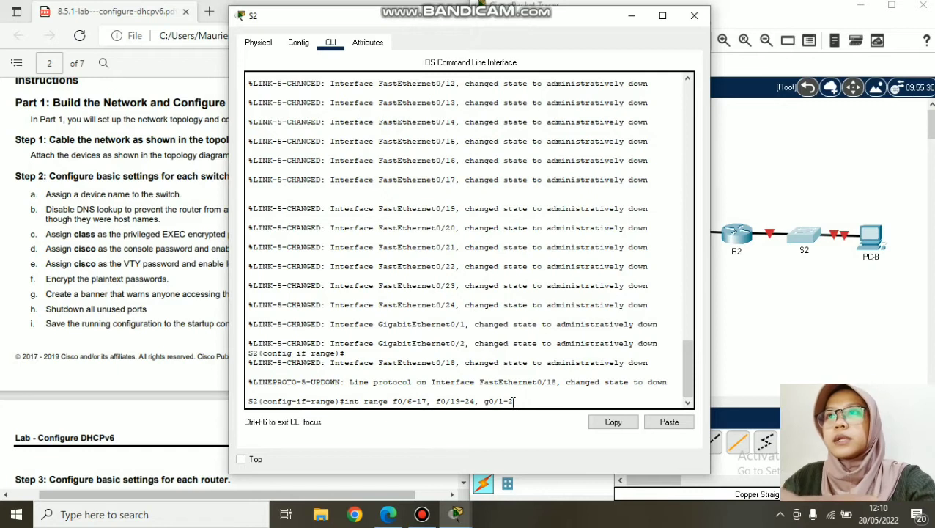
text(f0)
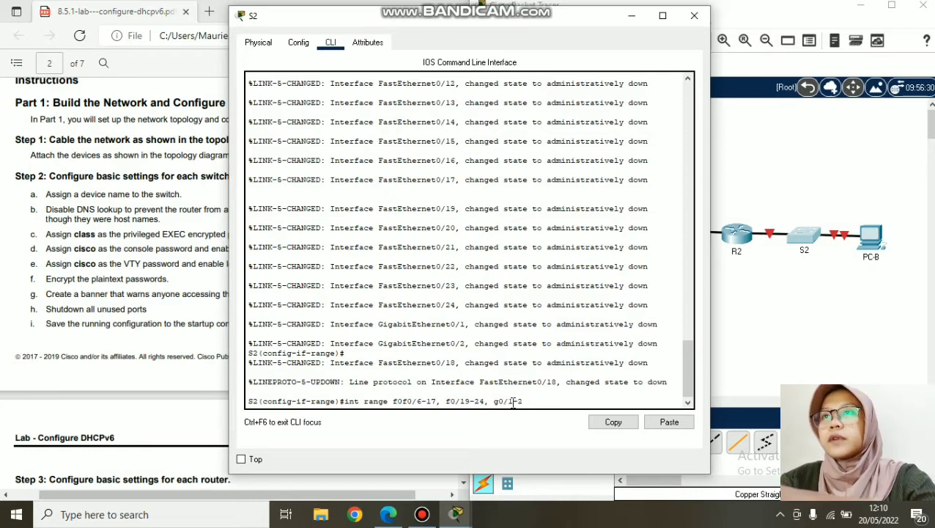
text(/1-4)
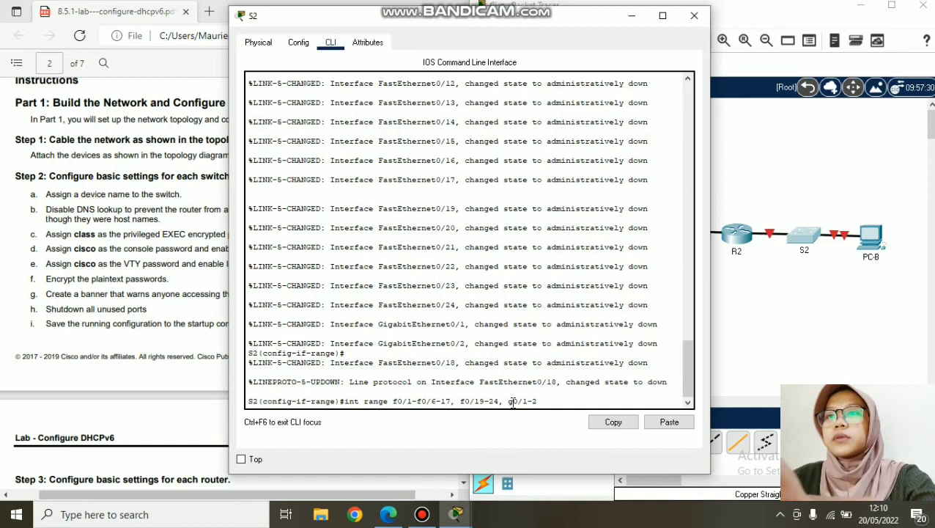
text(,)
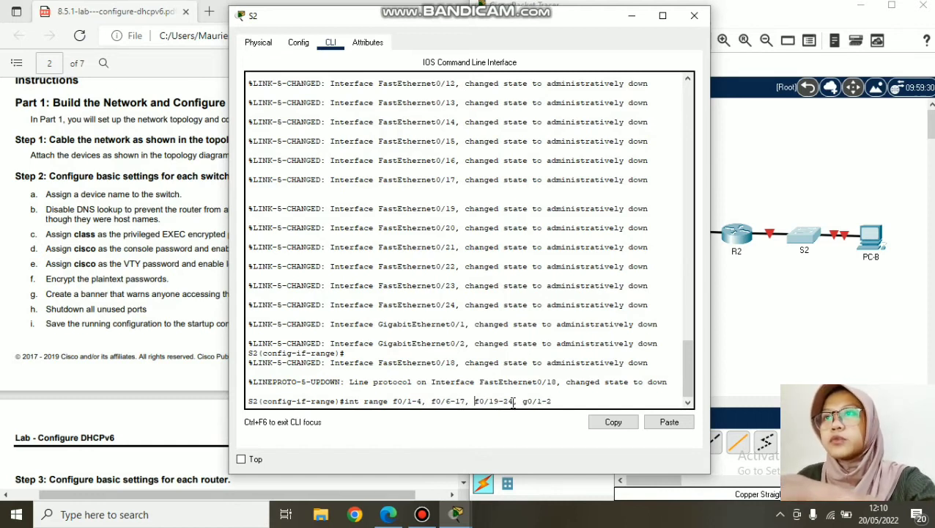
key(Right)
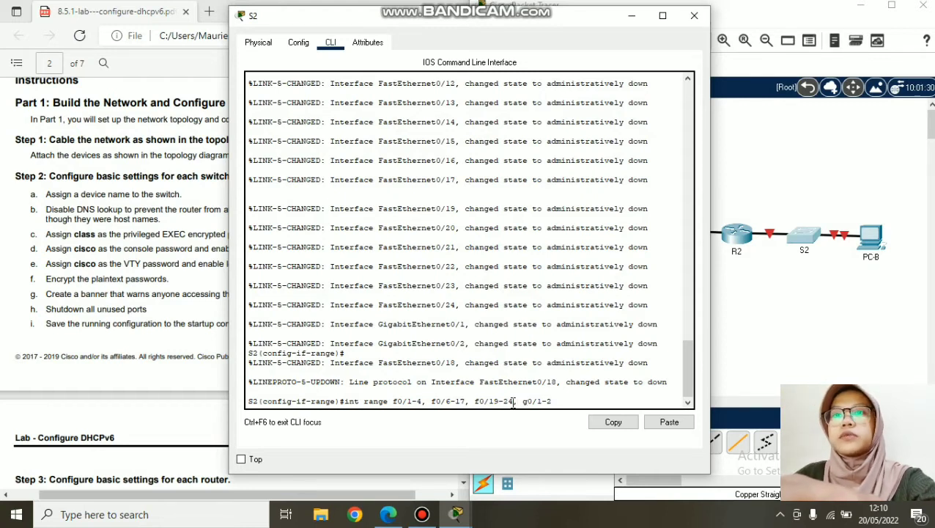
key(Return)
text(shutd)
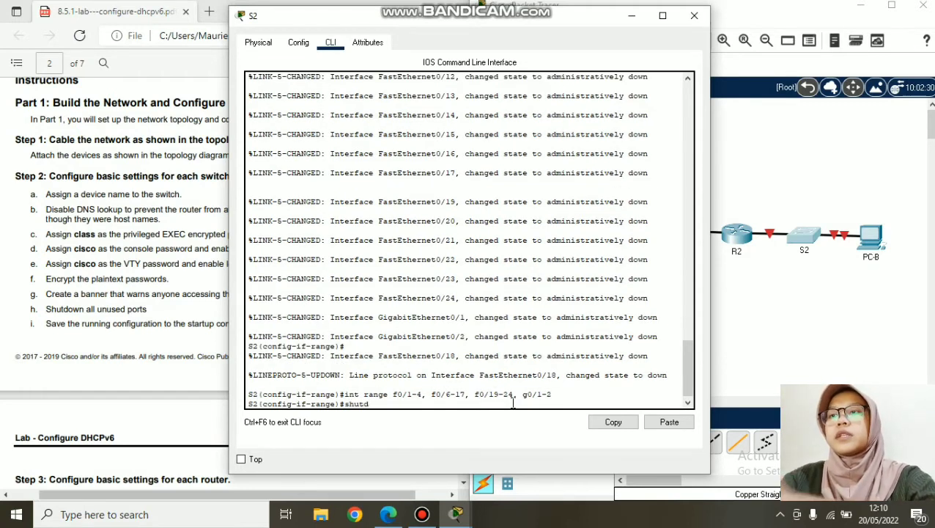
text(own)
key(Return)
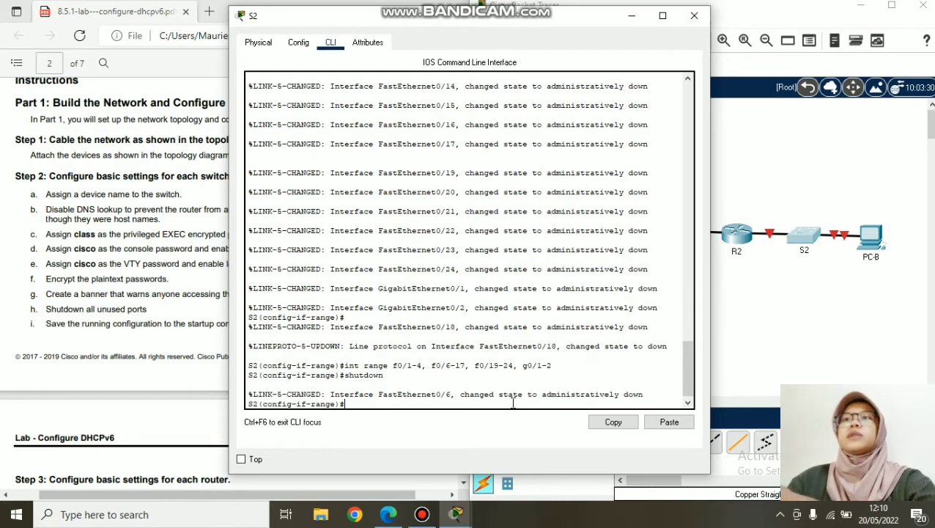
- Move S2's console aside and copy step i about saving the configuration from the lab PDF
drag(522, 22, 688, 25)
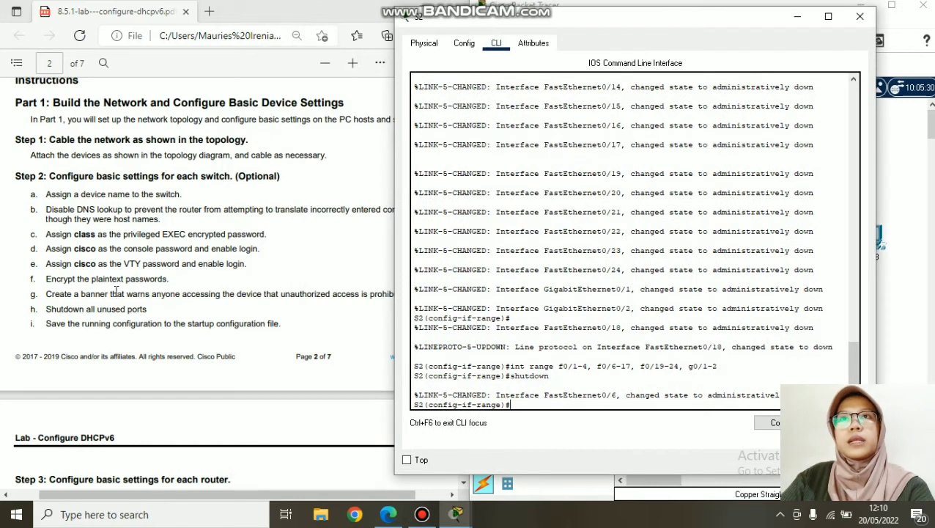
drag(46, 323, 286, 328)
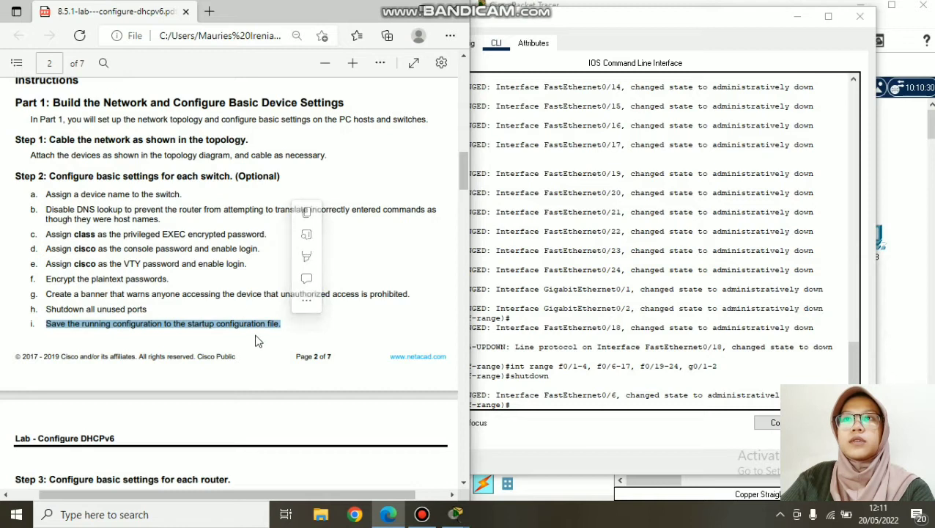
key(ctrl+c)
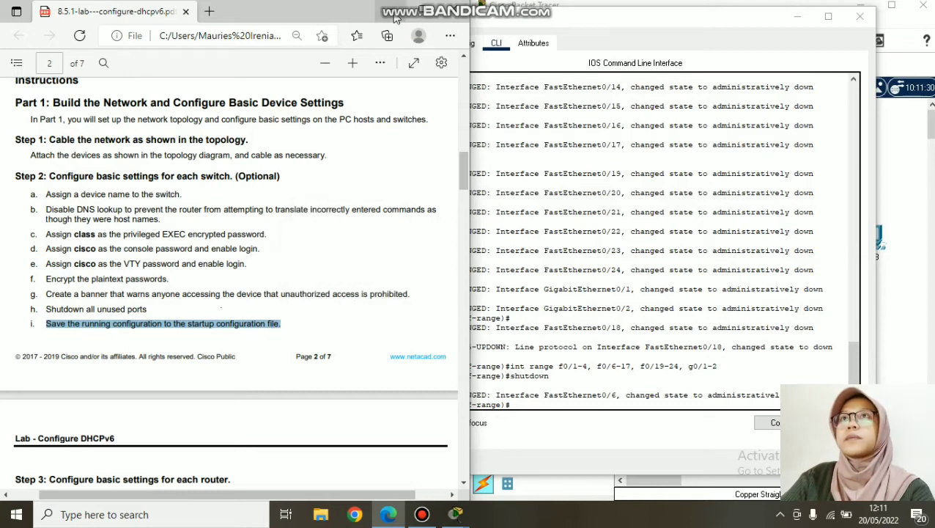
- Close S2's console and open switch S1's command line
click(684, 231)
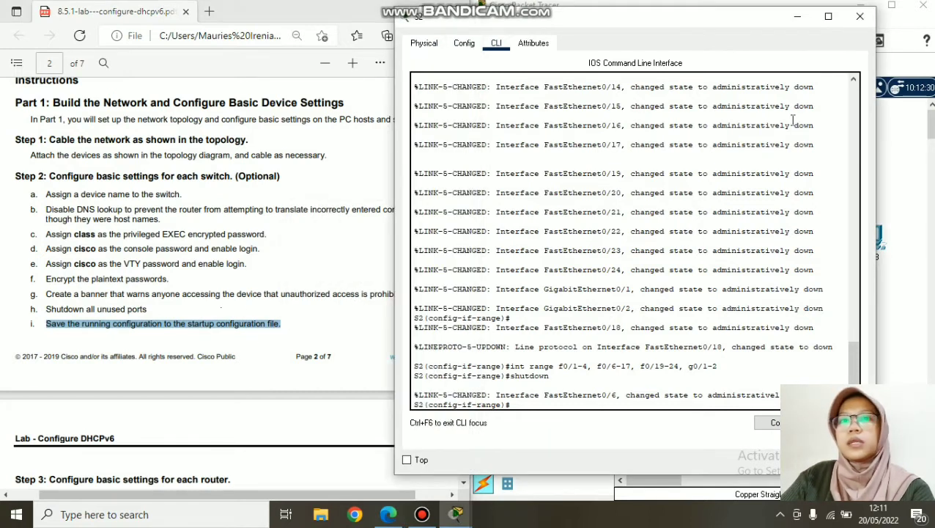
click(860, 15)
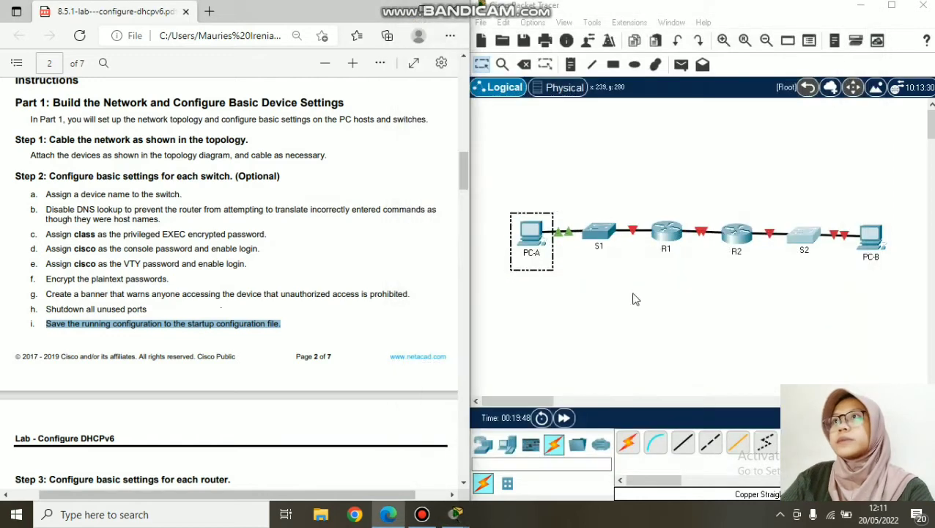
click(598, 237)
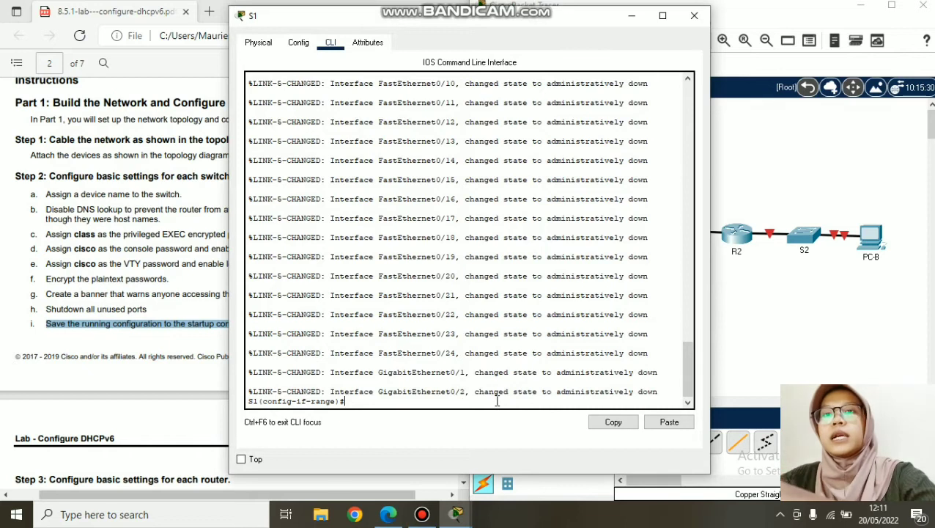
- Exit configuration mode on S1 and save with copy running-config startup-config
text(e)
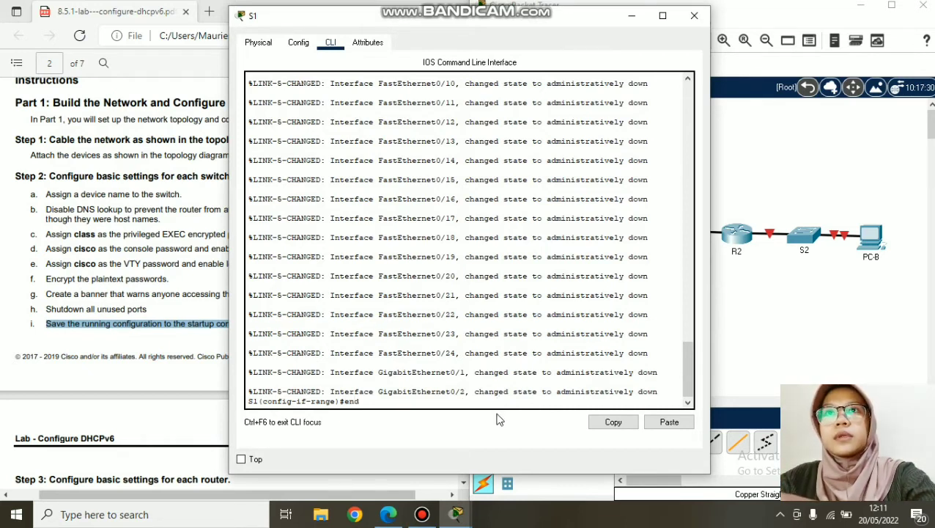
text(nd)
key(Return)
key(Return)
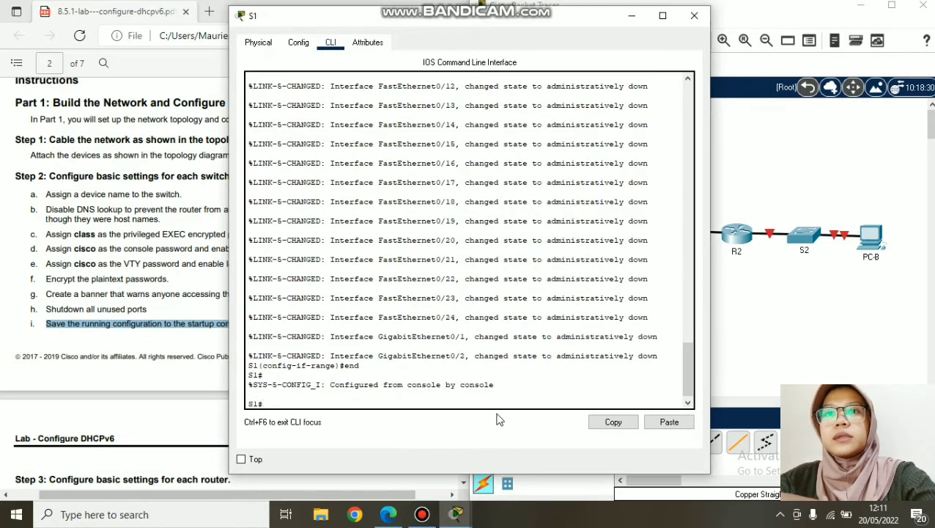
text(run)
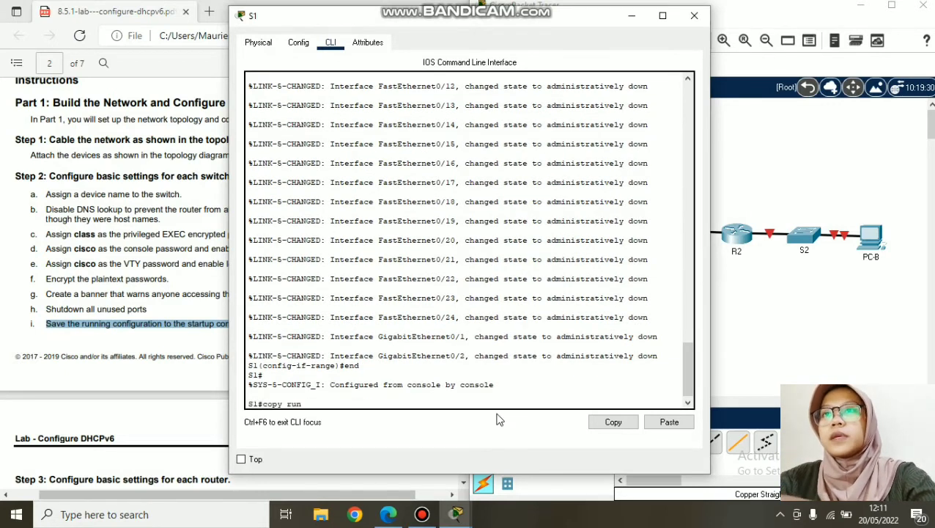
text(nnng)
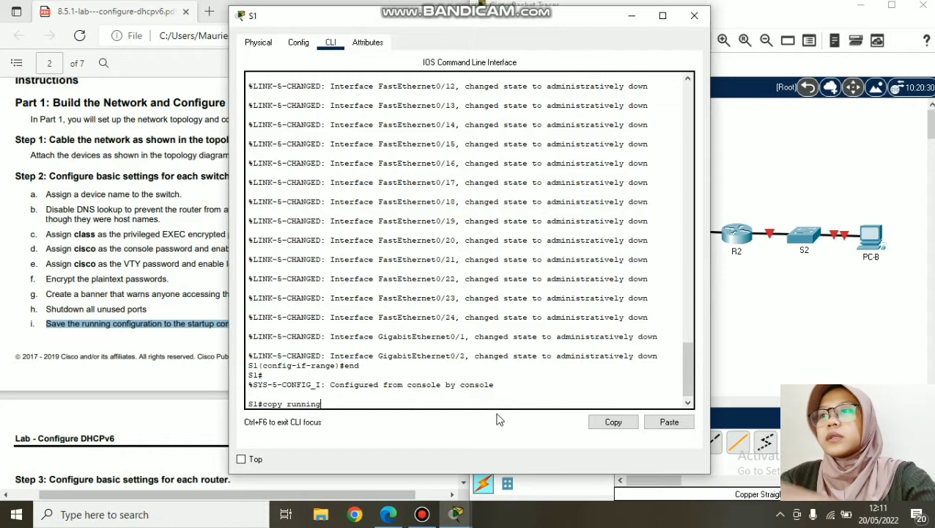
text(-conf)
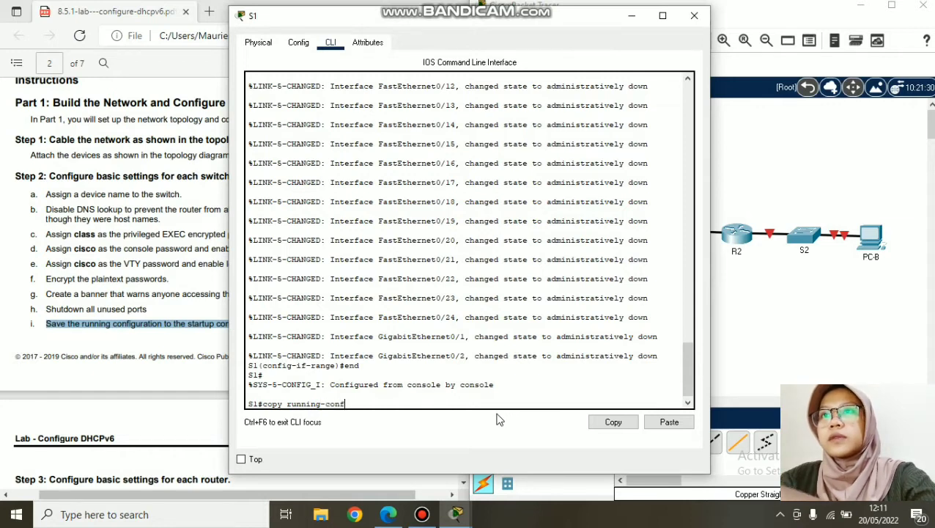
text(ig s)
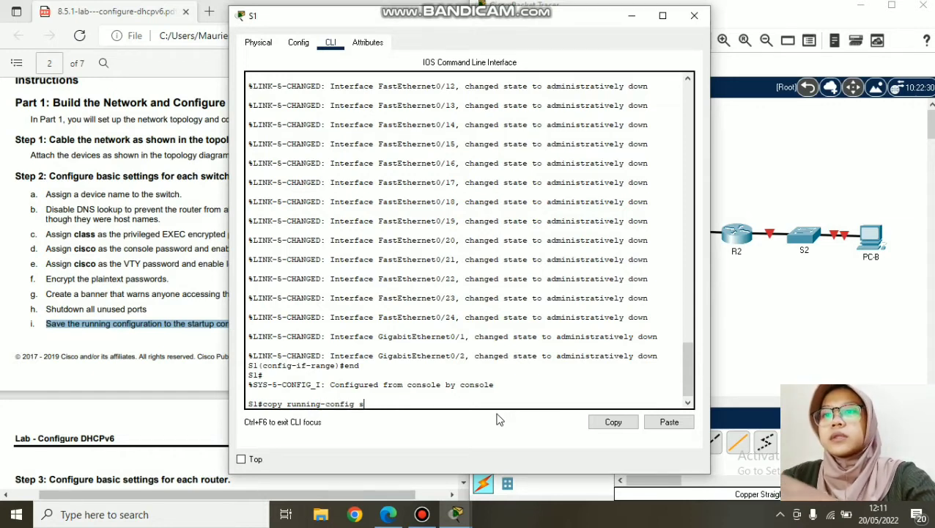
text(trart)
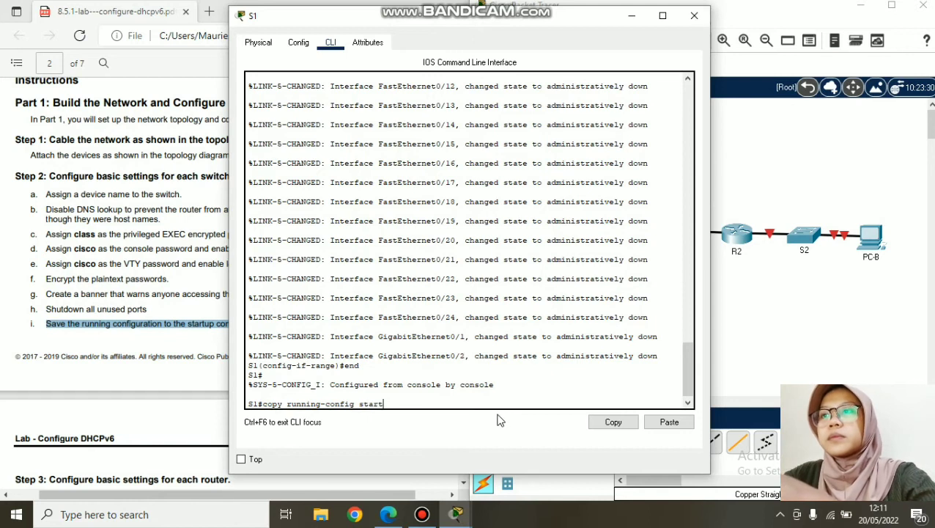
text(-up start)
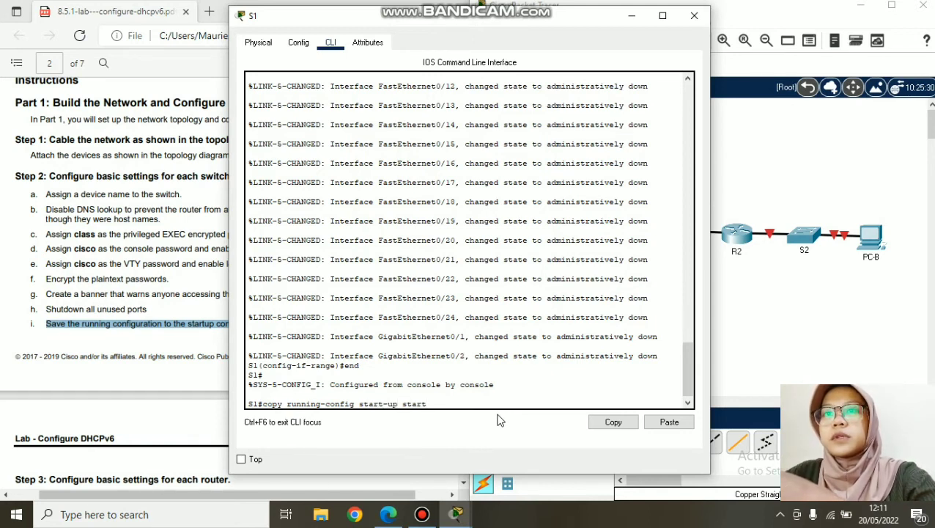
key(BackSpace)
key(BackSpace)
key(BackSpace)
key(BackSpace)
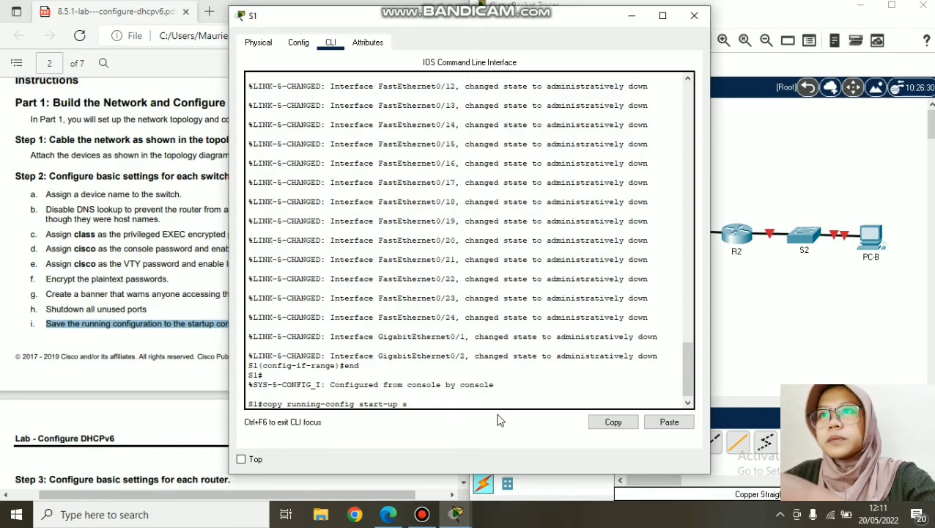
text(-cp)
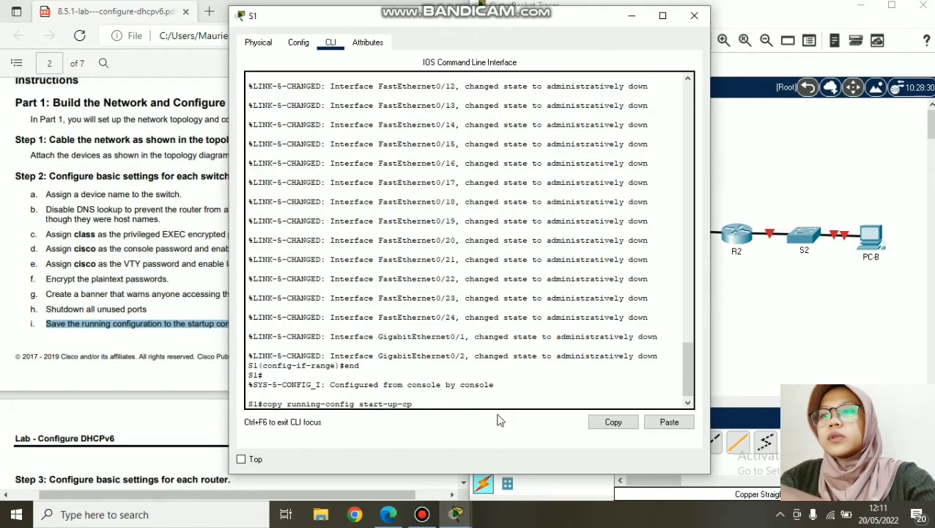
key(BackSpace)
text(onfig)
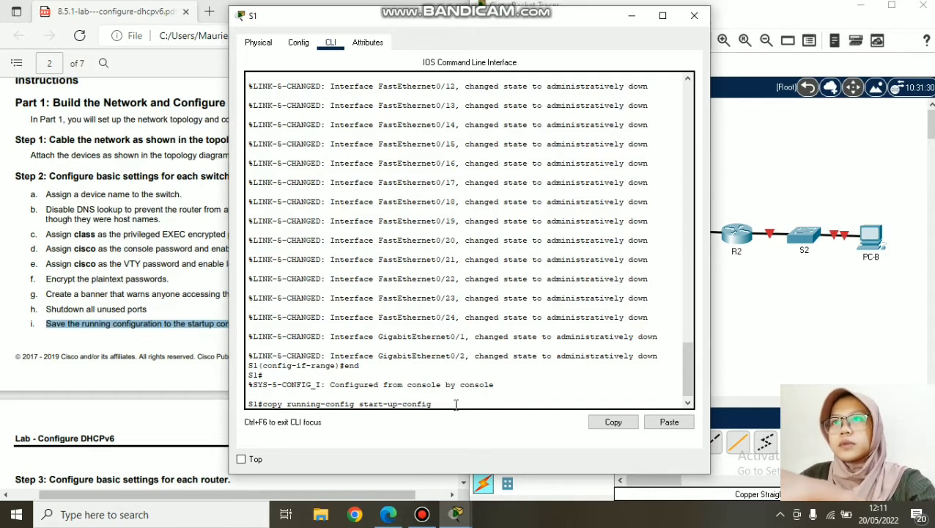
key(BackSpace)
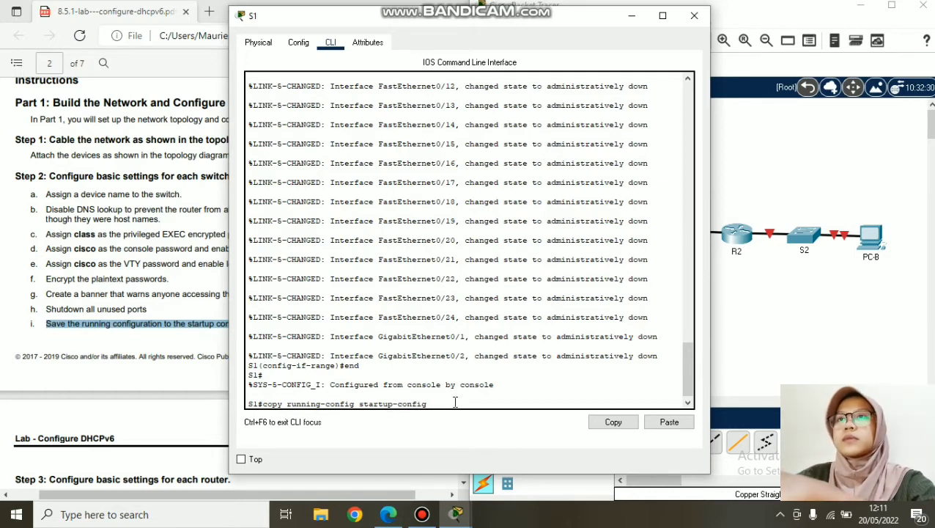
key(Return)
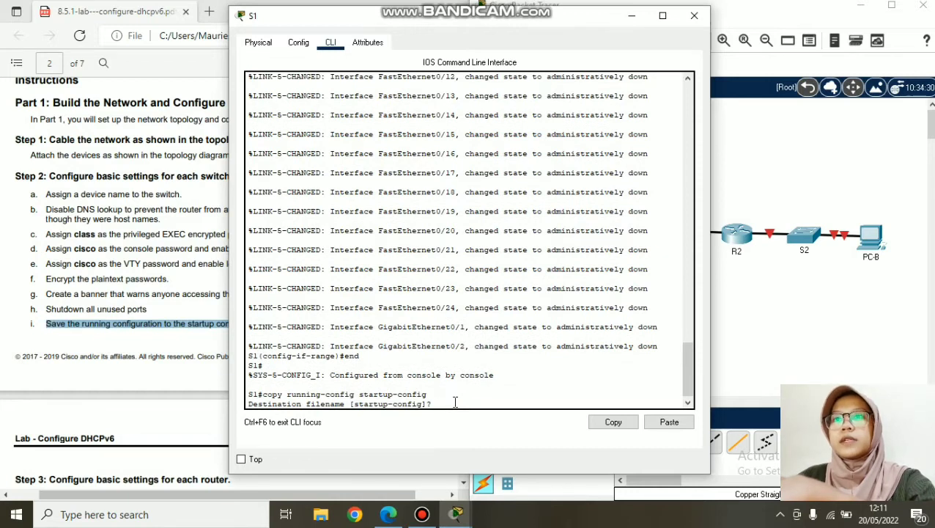
key(Return)
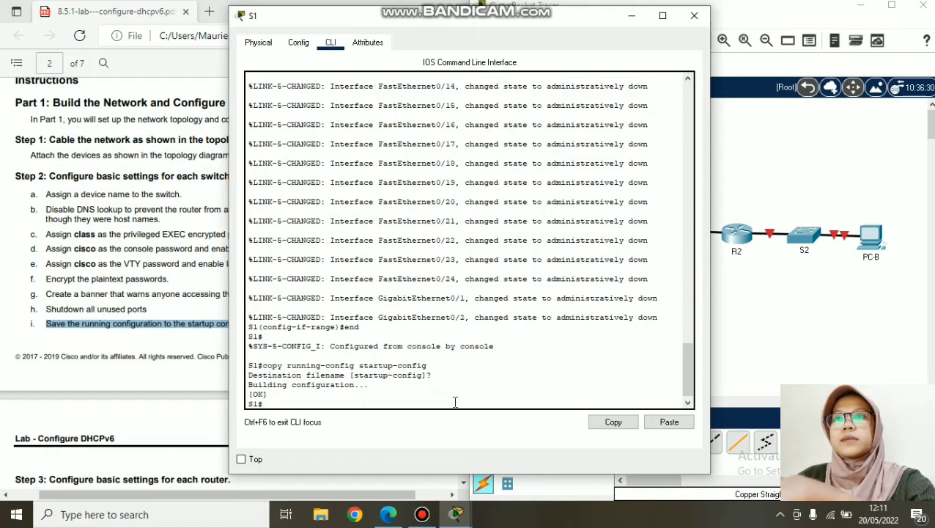
- Copy the save command text and close S1's console
drag(428, 365, 264, 366)
right_click(265, 366)
click(283, 373)
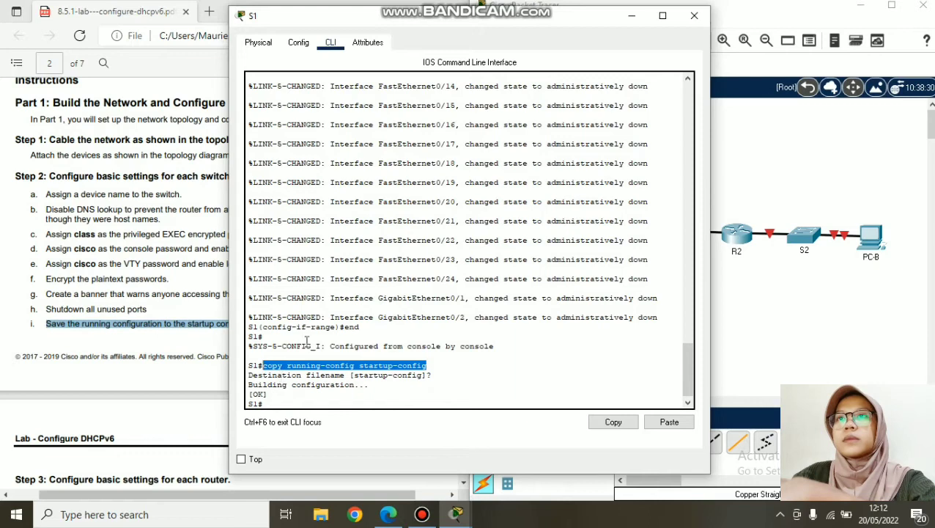
click(695, 15)
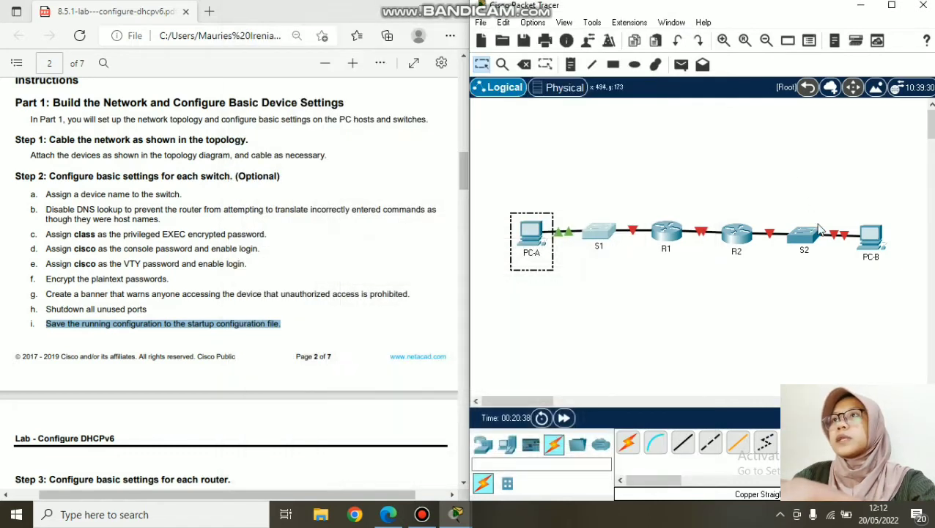
- On S2, leave configuration mode with end and run the pasted copy running-config startup-config
click(806, 242)
right_click(383, 404)
click(409, 425)
key(BackSpace)
key(BackSpace)
key(BackSpace)
key(BackSpace)
key(BackSpace)
key(BackSpace)
key(BackSpace)
key(BackSpace)
key(BackSpace)
key(BackSpace)
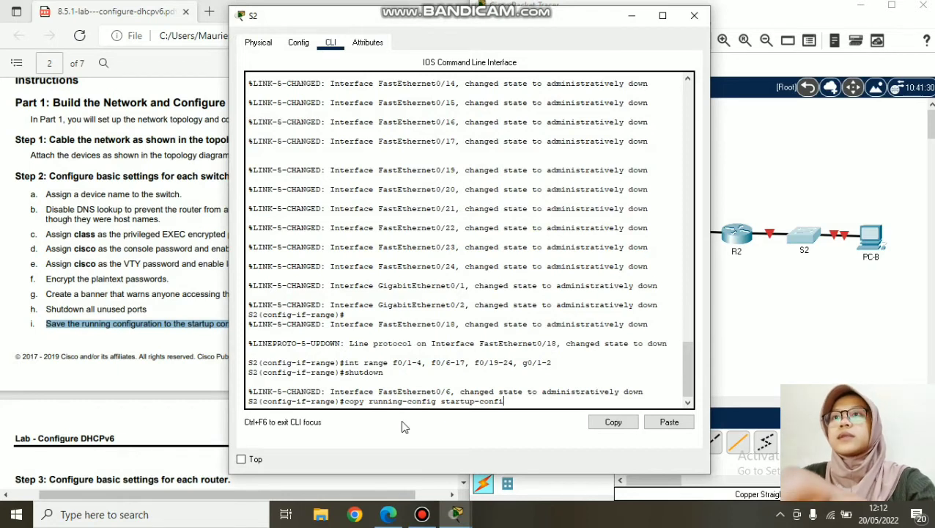
key(BackSpace)
key(BackSpace)
key(BackSpace)
key(BackSpace)
key(BackSpace)
key(BackSpace)
key(BackSpace)
key(BackSpace)
key(BackSpace)
key(BackSpace)
key(BackSpace)
key(BackSpace)
key(BackSpace)
key(BackSpace)
key(BackSpace)
key(BackSpace)
key(BackSpace)
key(BackSpace)
key(BackSpace)
key(BackSpace)
text(end)
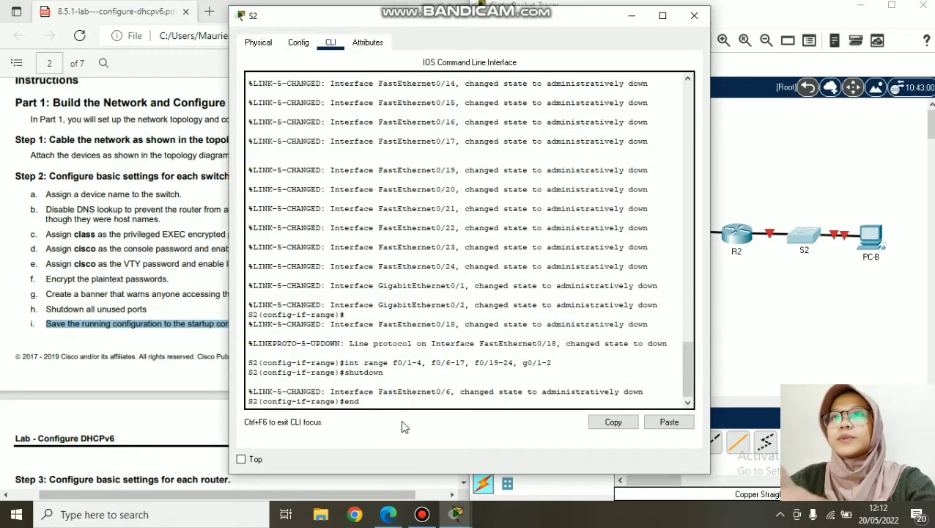
key(Return)
key(Return)
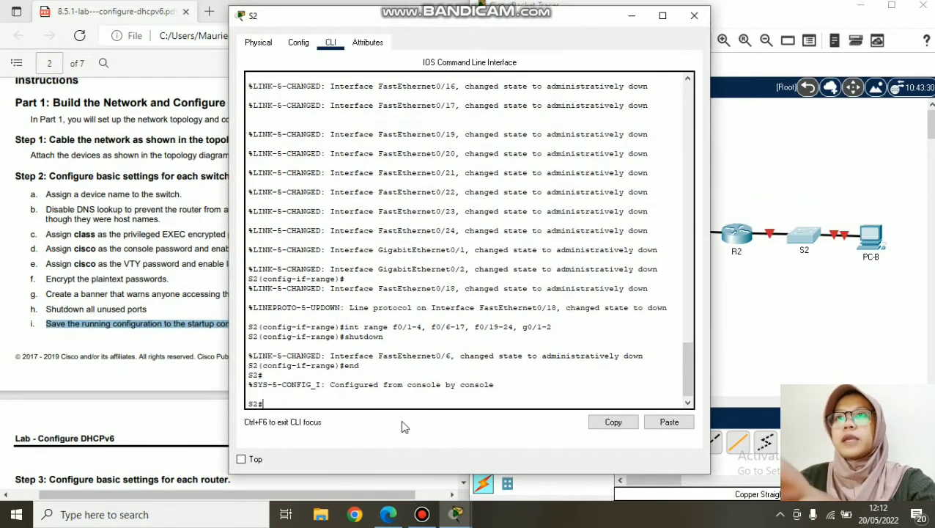
right_click(387, 403)
click(411, 425)
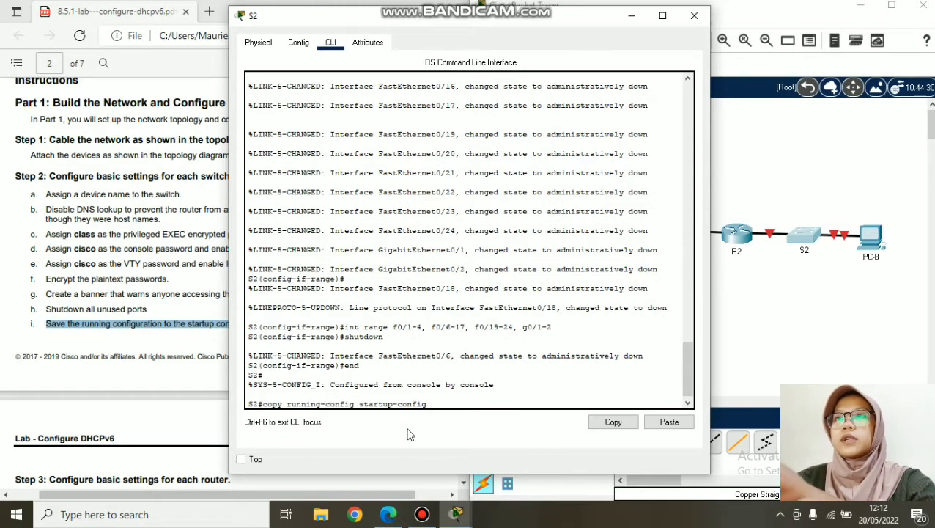
key(Return)
key(Return)
key(Return)
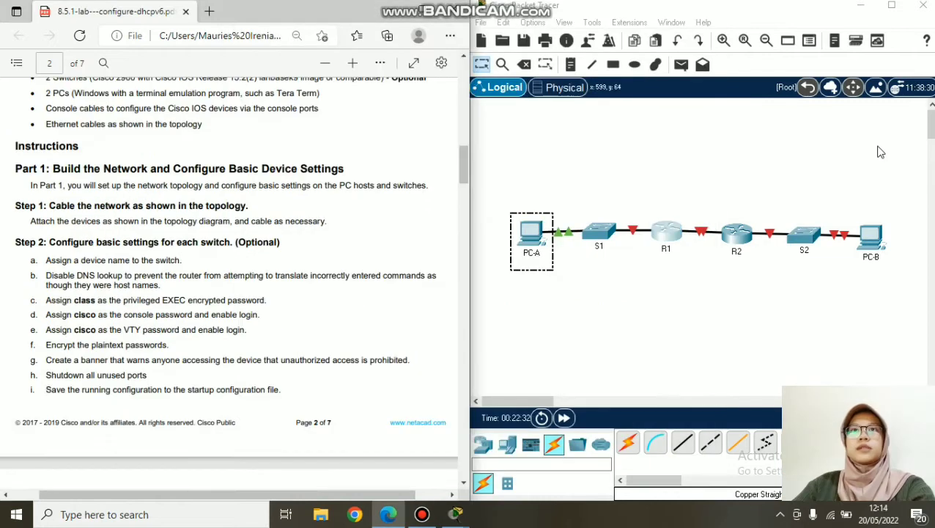
- Scroll the lab PDF to Step 3's basic router settings
scroll(118, 284, down, 3)
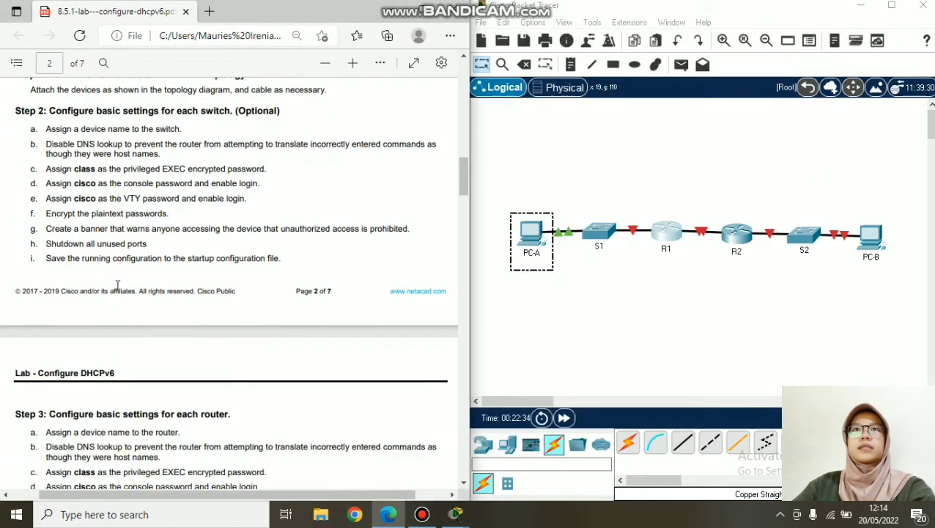
scroll(117, 284, down, 7)
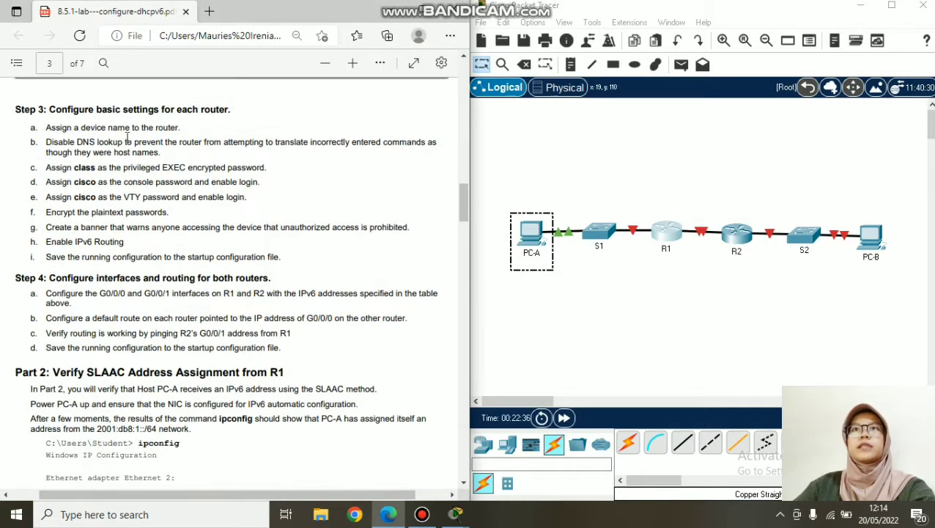
scroll(126, 138, up, 2)
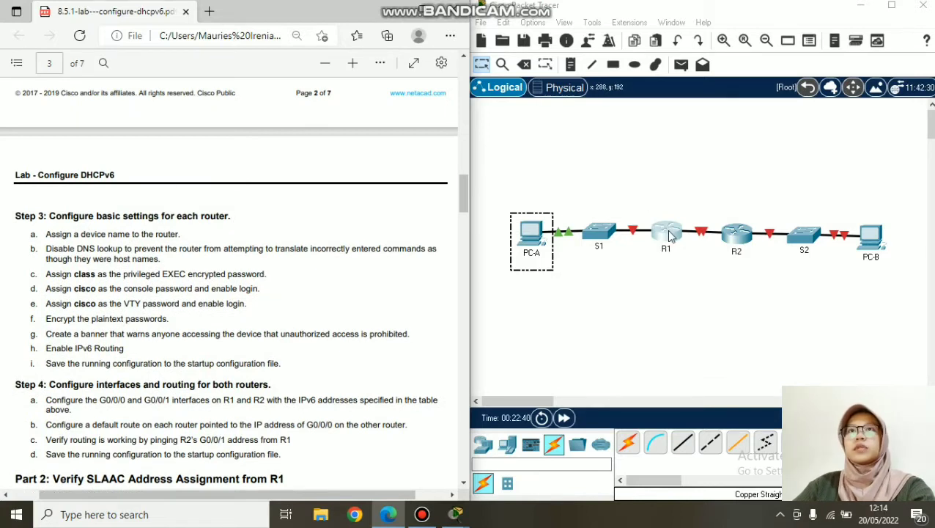
- On R1, decline the setup dialog, enter global configuration and set hostname R1
click(667, 231)
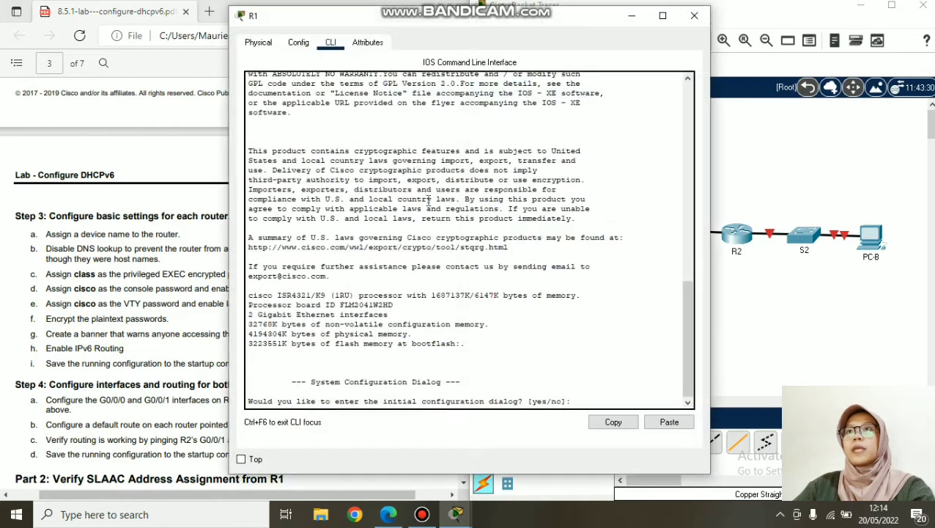
text(no)
key(Return)
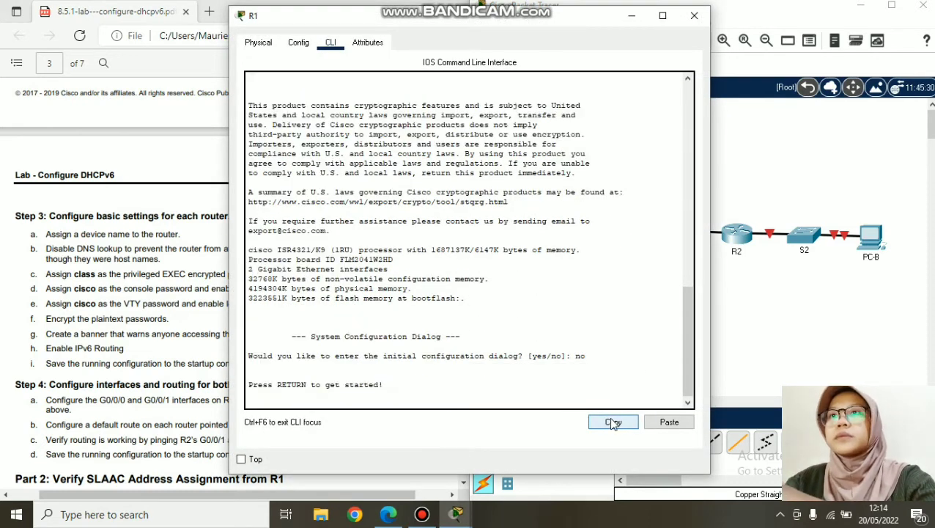
key(Return)
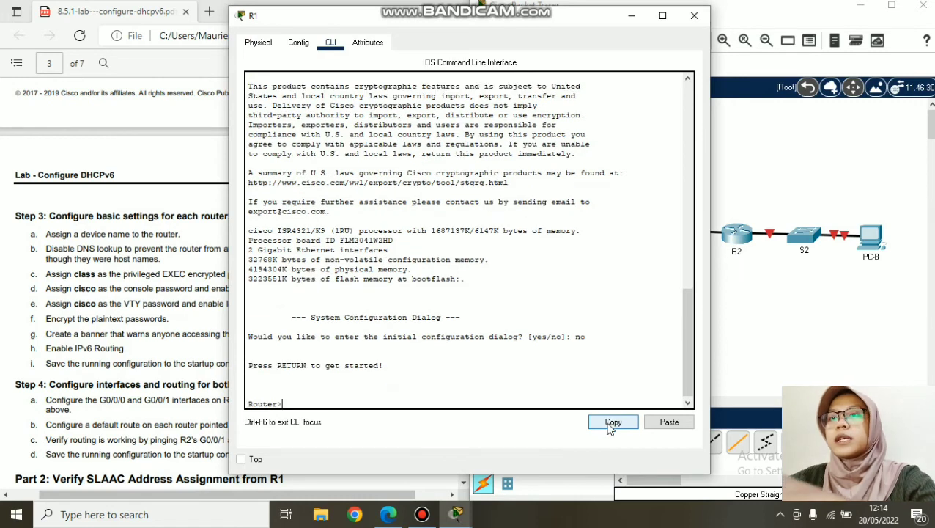
text(en)
key(Return)
text(conf t)
key(Return)
text(hostname)
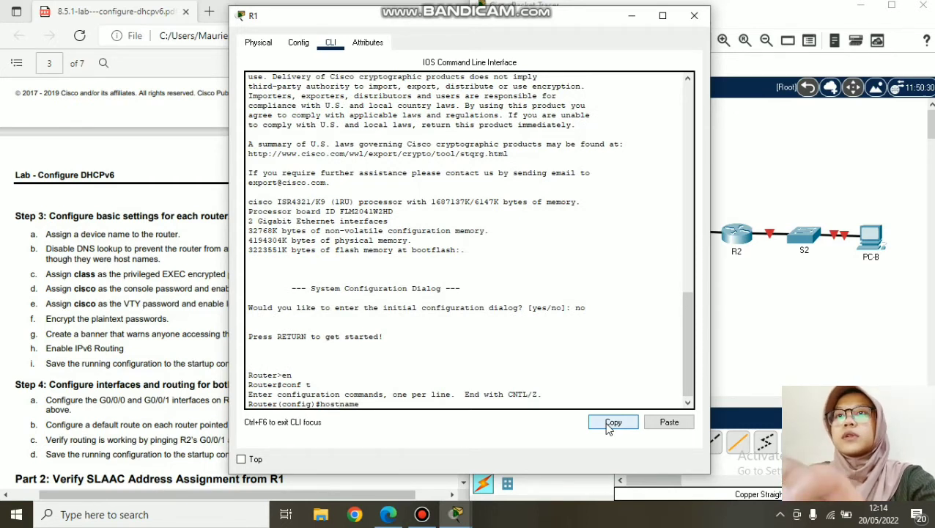
text( R1)
key(Return)
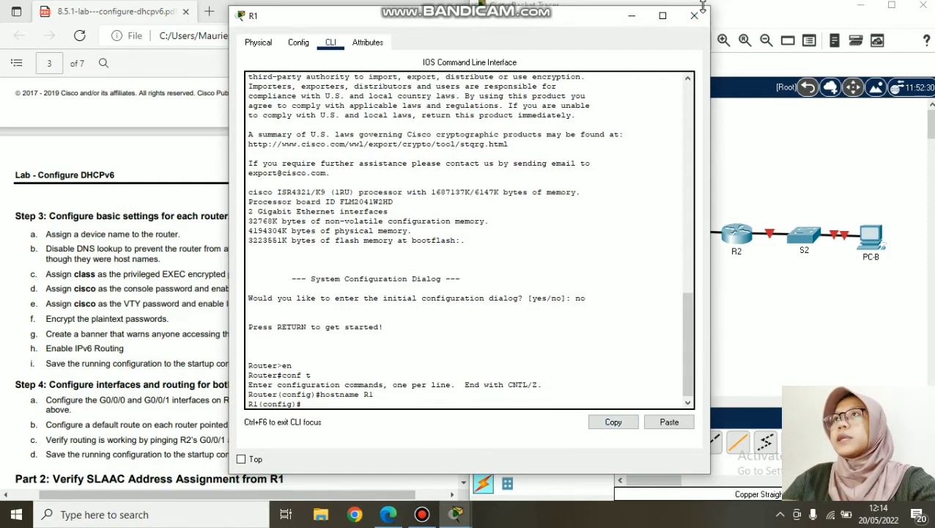
- On R2, decline the setup dialog and set hostname R2, then highlight the DNS lookup step
click(745, 93)
click(736, 235)
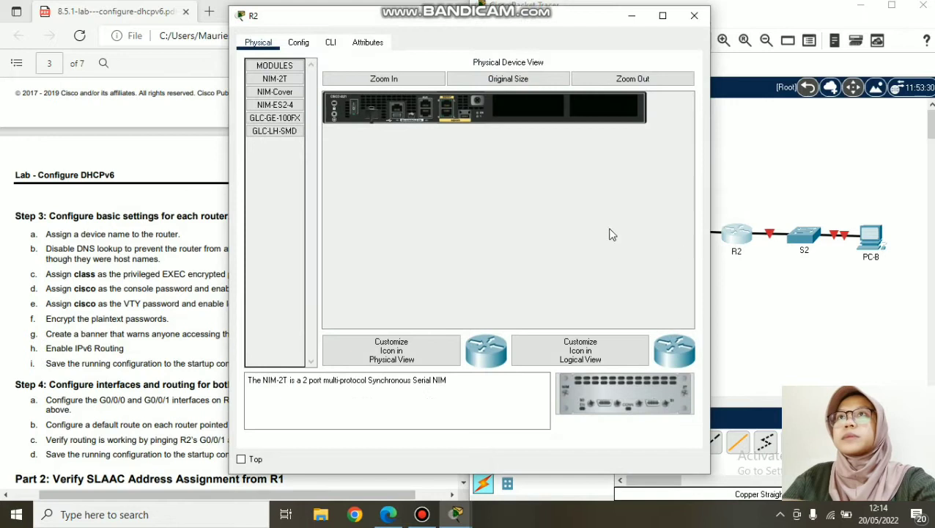
click(331, 42)
text(no)
key(Return)
key(Return)
text(en)
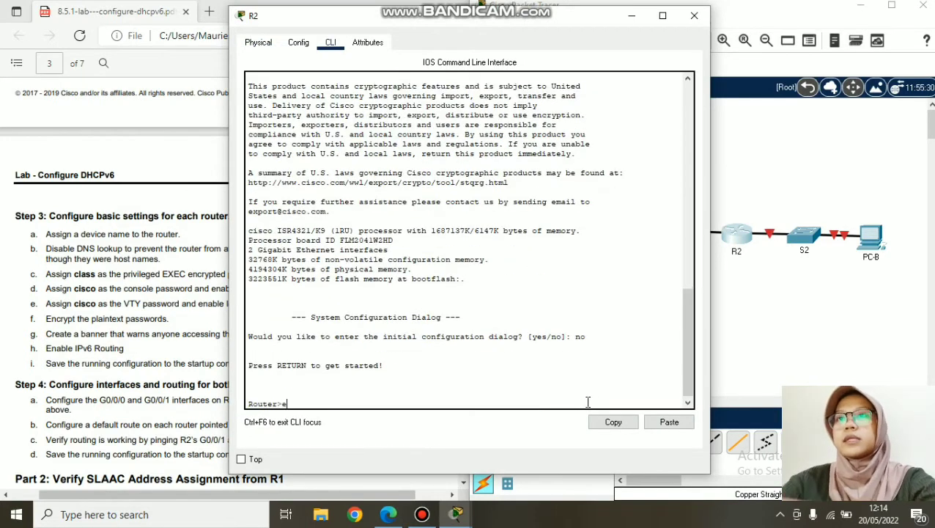
key(Return)
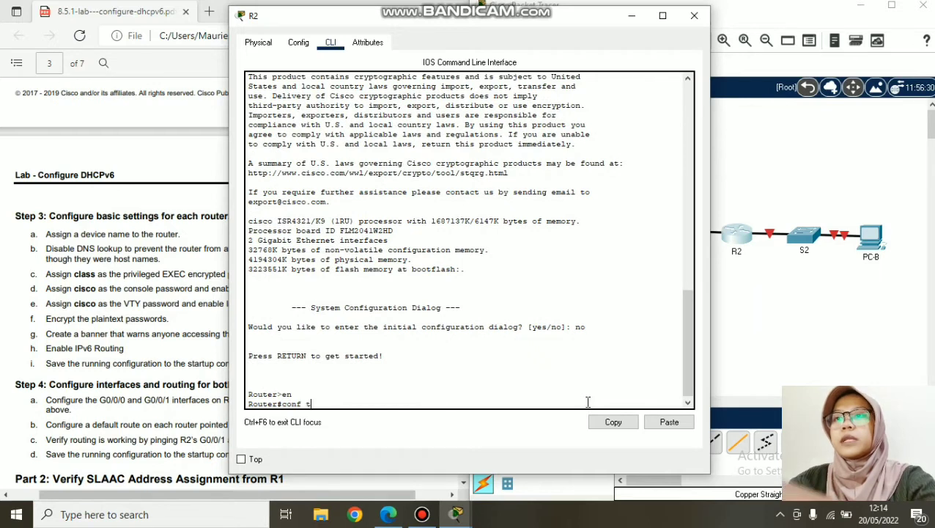
text(conf t)
key(Return)
text(hostname R2)
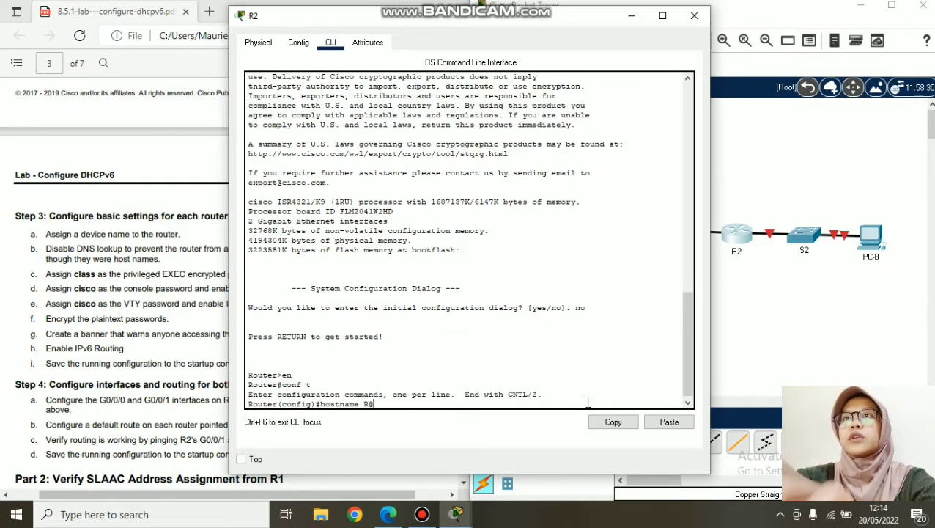
key(Return)
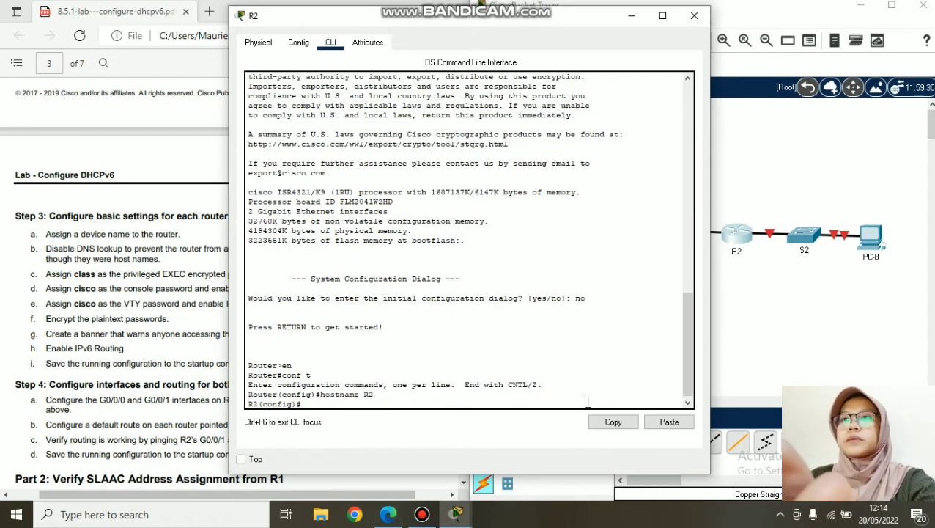
click(694, 15)
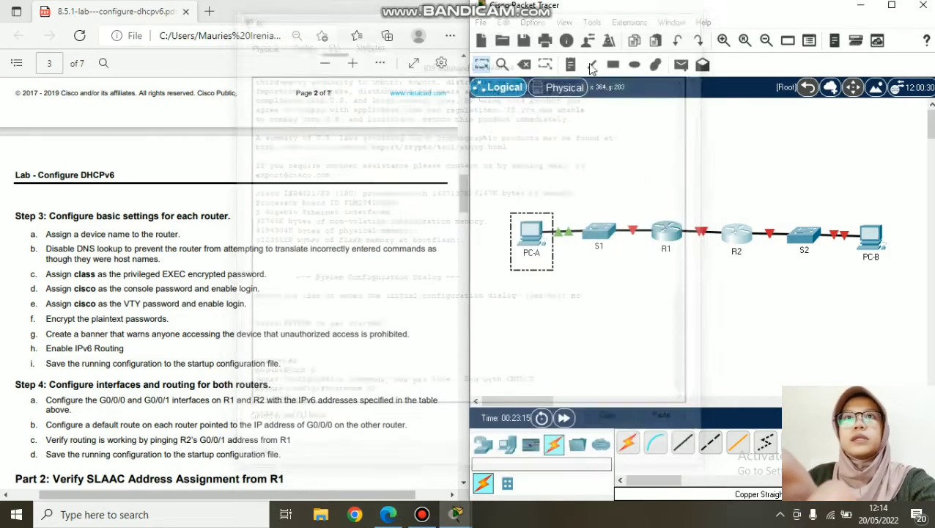
drag(46, 248, 183, 264)
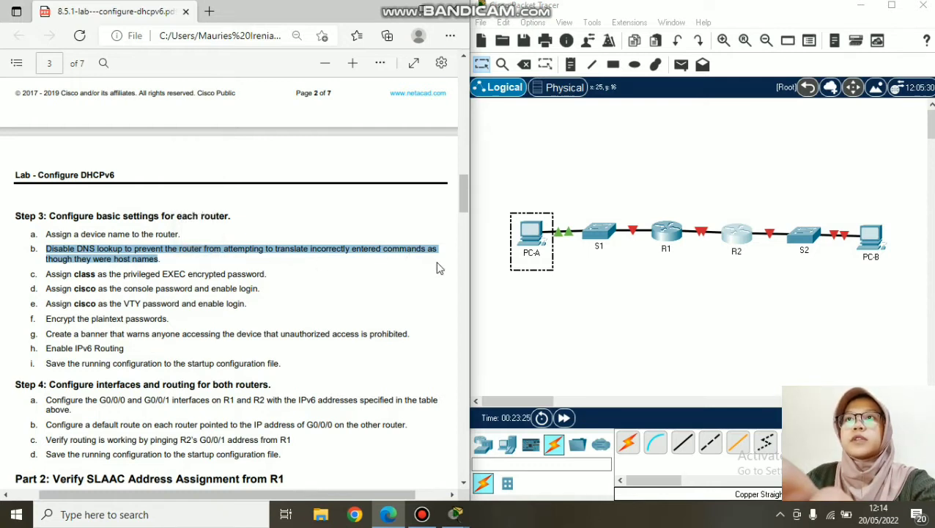
- Disable DNS lookup on R1 with 'no ip domain-lookup' and select the command
click(669, 244)
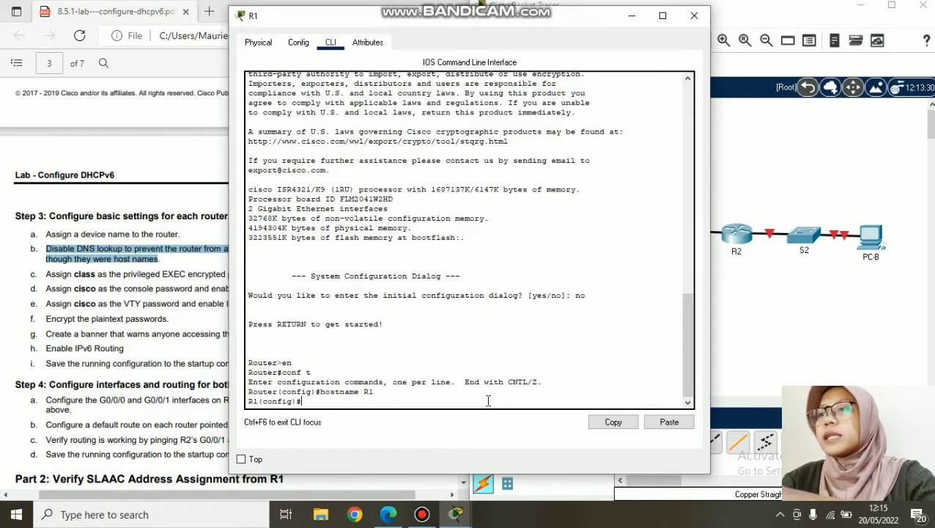
text(ip domain)
key(BackSpace)
key(BackSpace)
key(BackSpace)
text(domain-lookup)
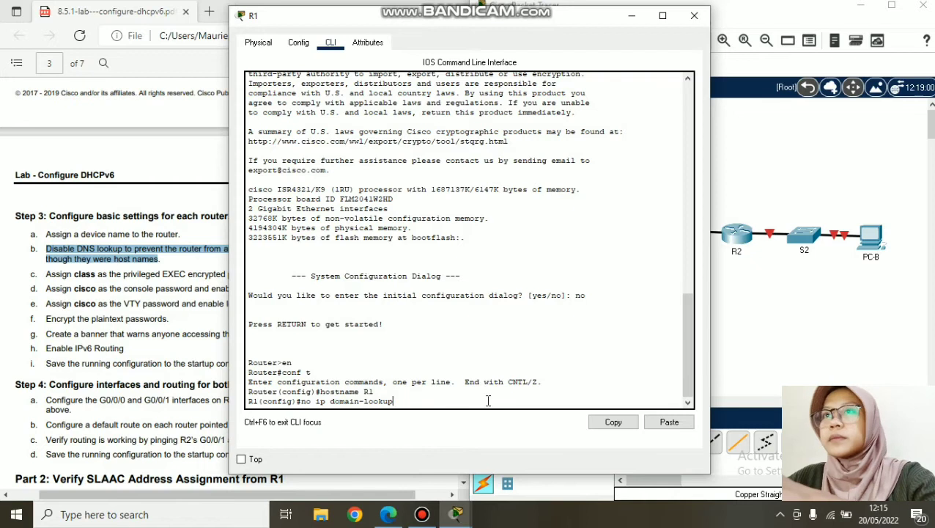
key(Return)
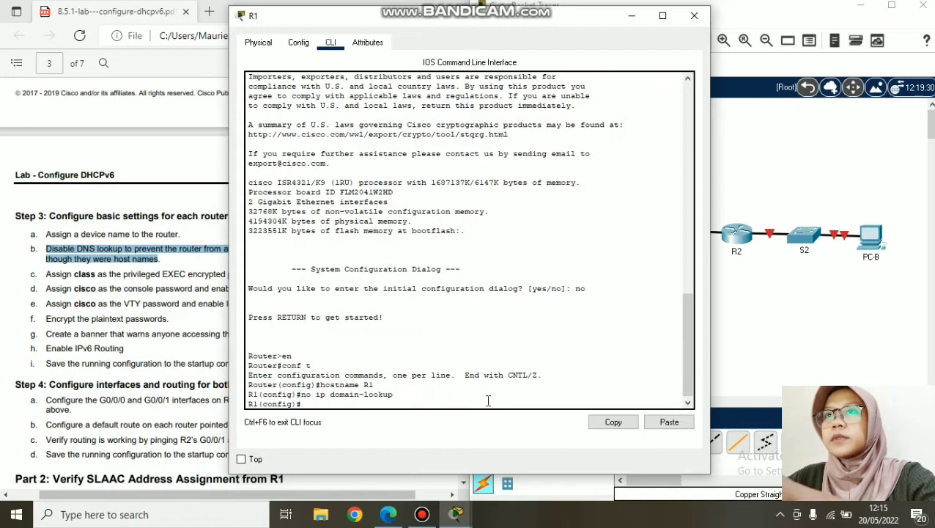
drag(394, 395, 300, 395)
key(ctrl+c)
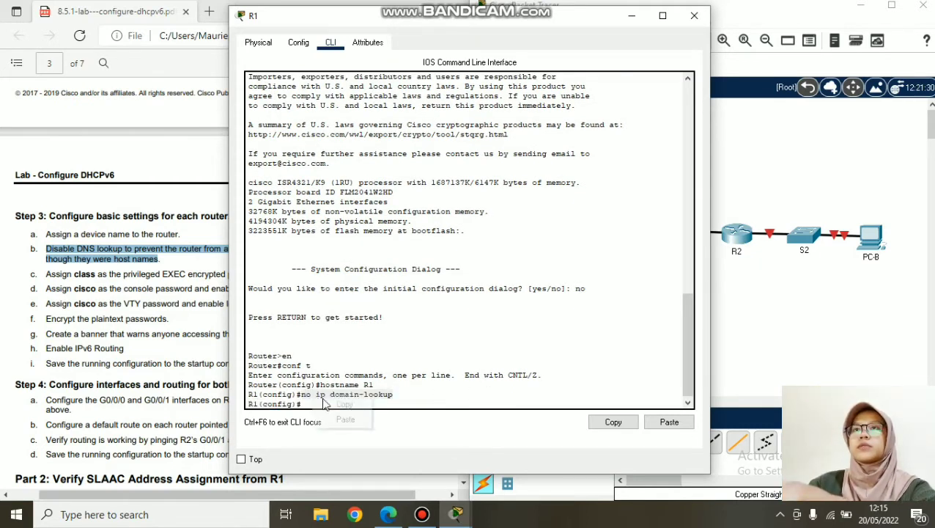
click(698, 17)
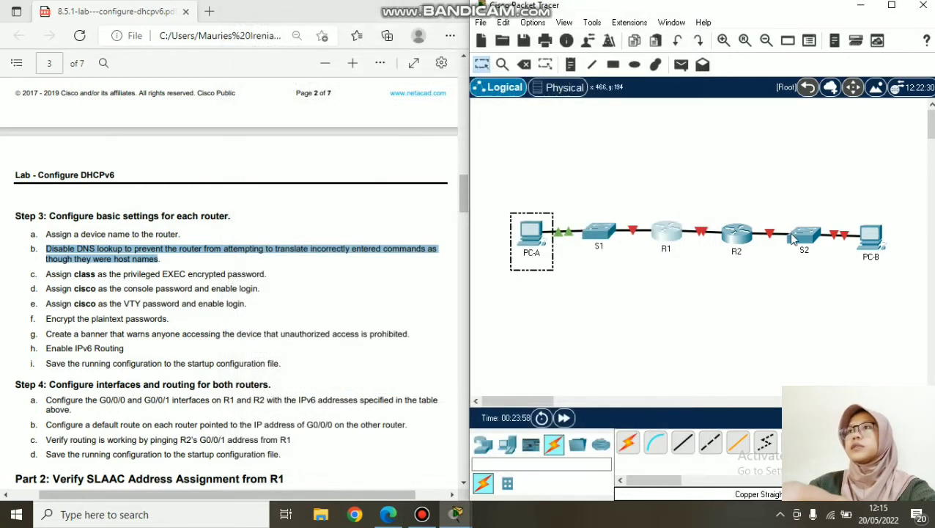
- Paste and run 'no ip domain-lookup' in R2's CLI, then close its window
click(735, 231)
right_click(401, 401)
click(432, 427)
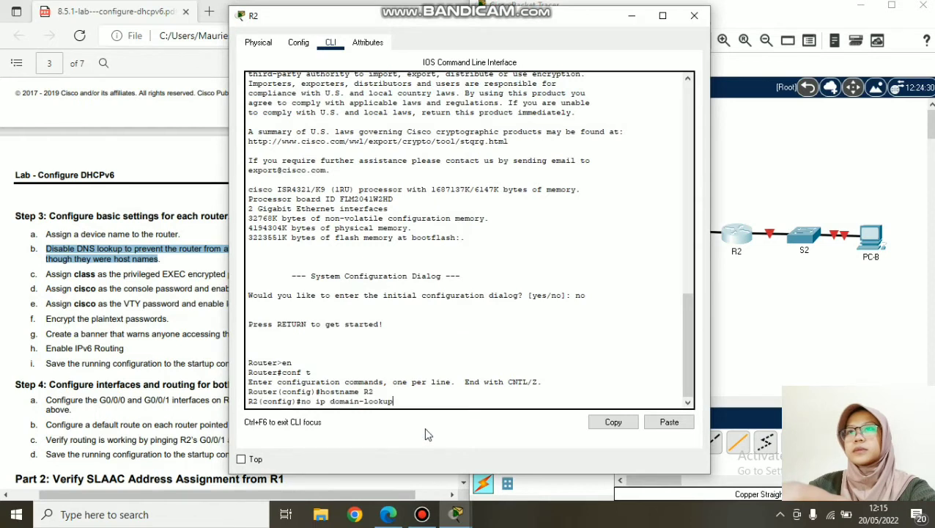
key(Return)
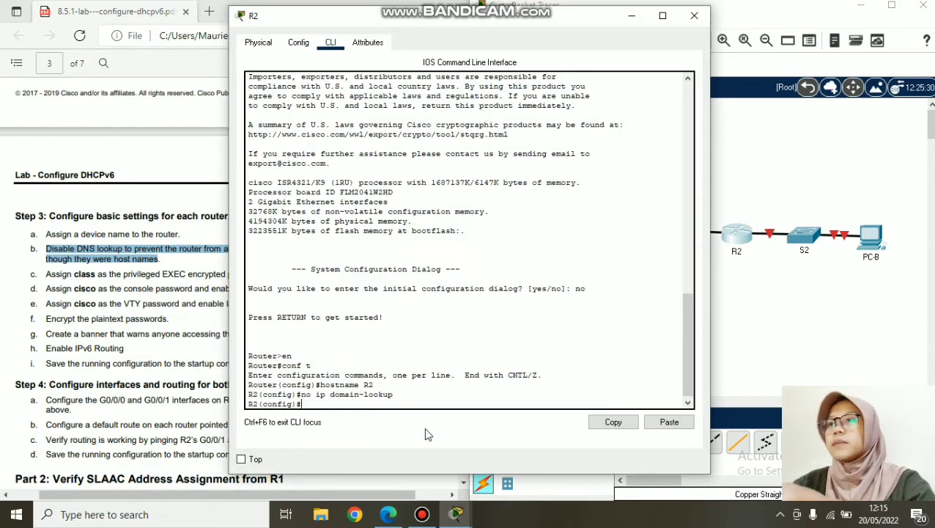
click(693, 15)
scroll(171, 223, down, 1)
- Set R1's privileged EXEC password with enable secret and the lab's password
drag(44, 208, 272, 213)
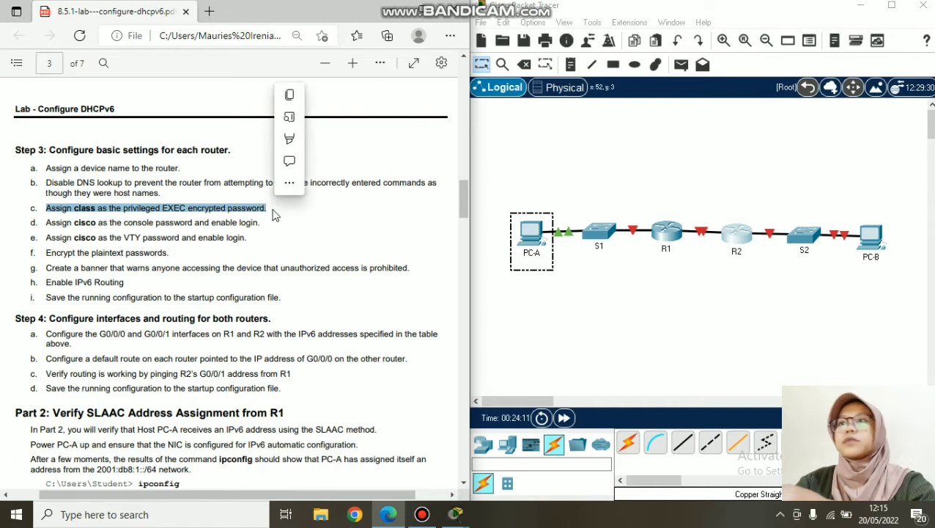
click(715, 205)
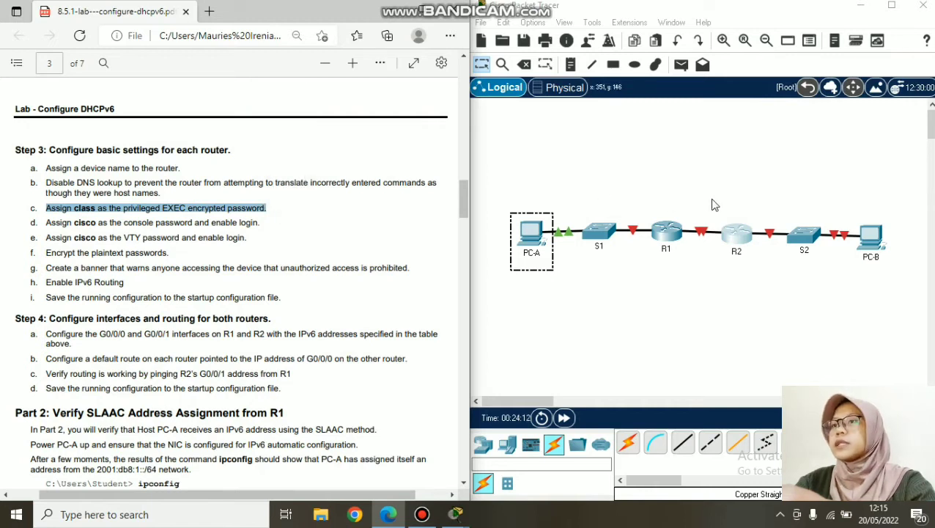
click(670, 243)
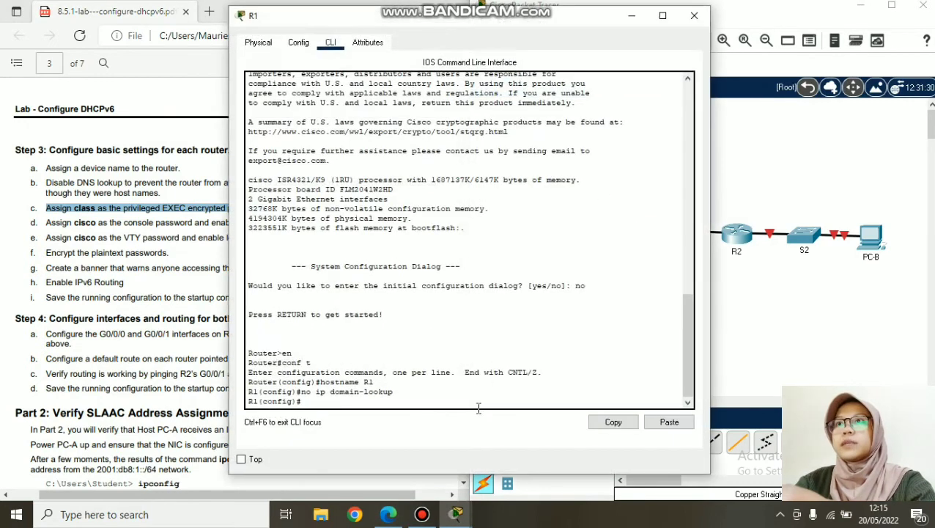
text(enable secret)
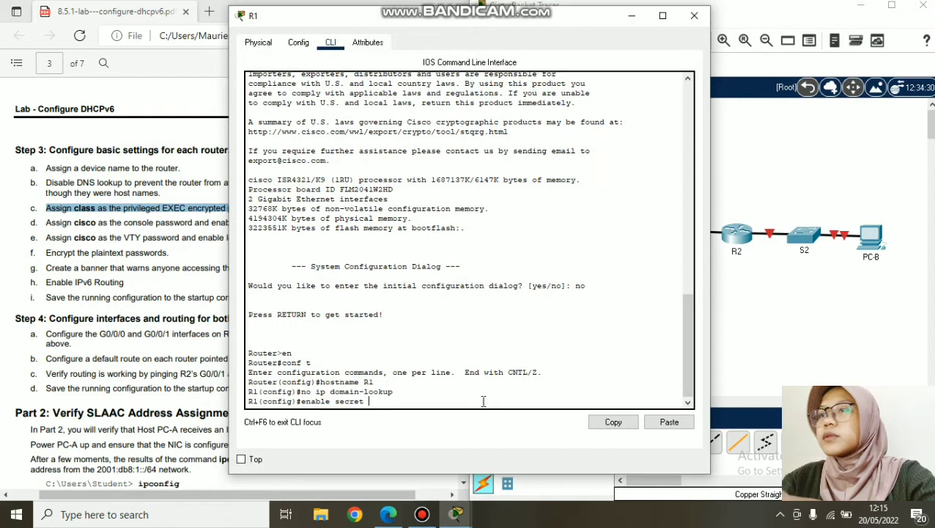
text( clas)
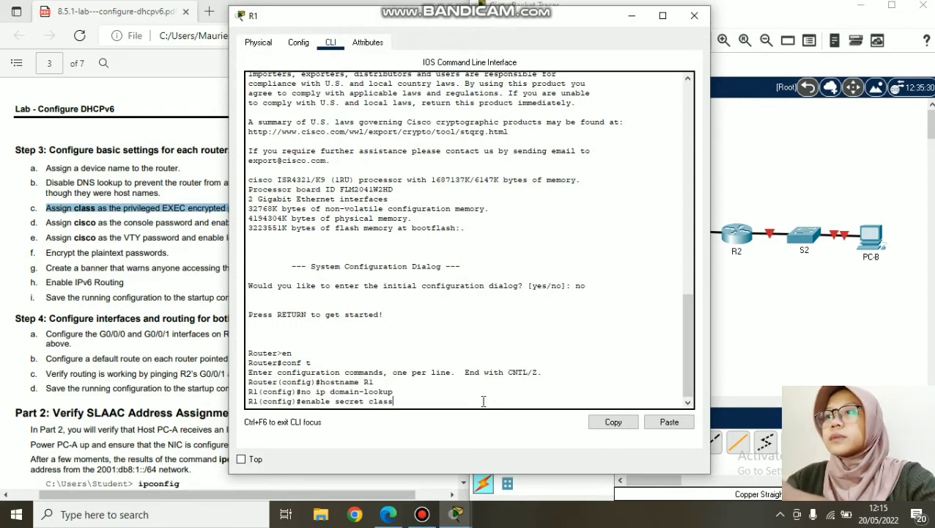
text(s)
key(Return)
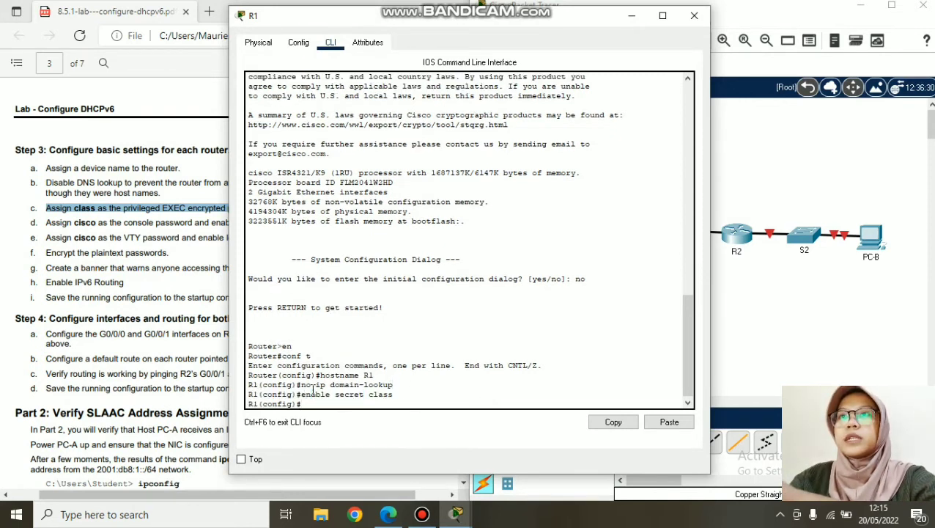
- Copy the enable secret command onto R2, then mark the console password step in the PDF
drag(302, 394, 395, 396)
right_click(387, 396)
click(415, 403)
click(694, 15)
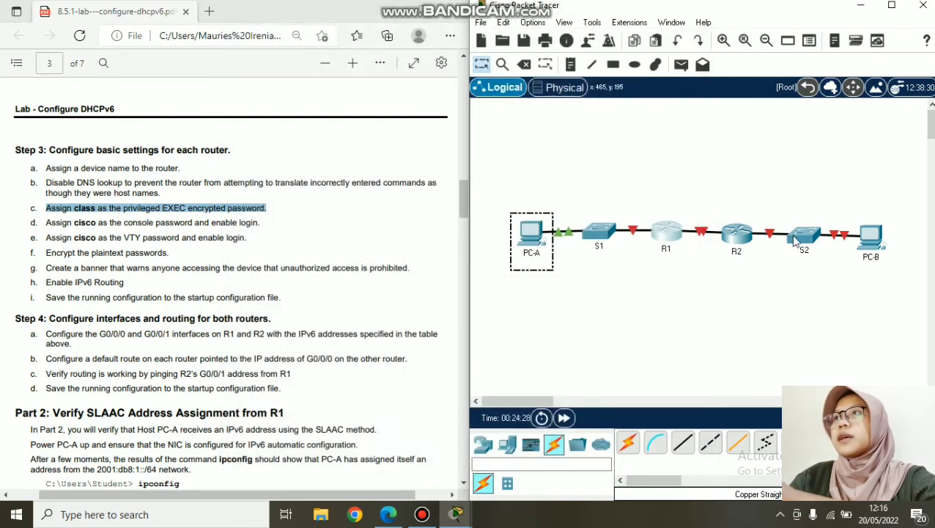
click(736, 233)
right_click(407, 404)
click(423, 431)
key(Return)
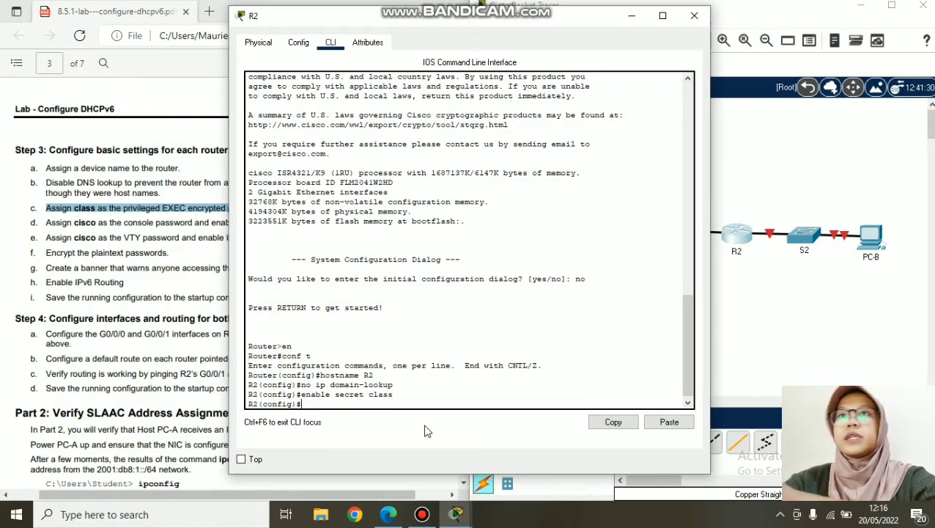
click(213, 258)
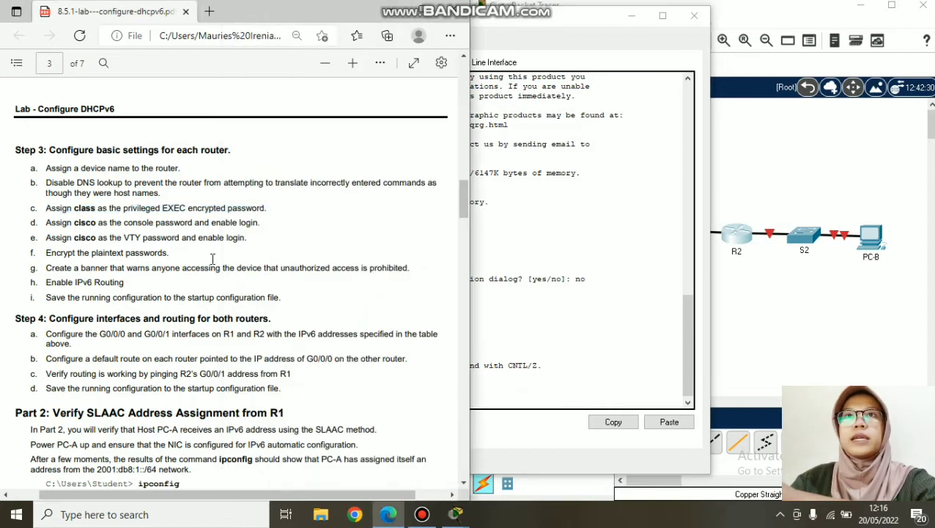
drag(46, 223, 266, 226)
key(ctrl+c)
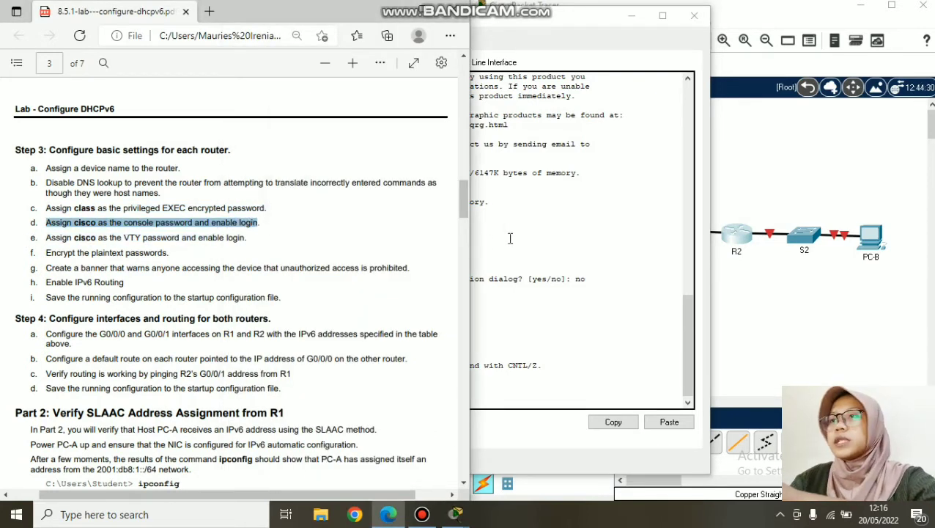
click(595, 19)
click(694, 15)
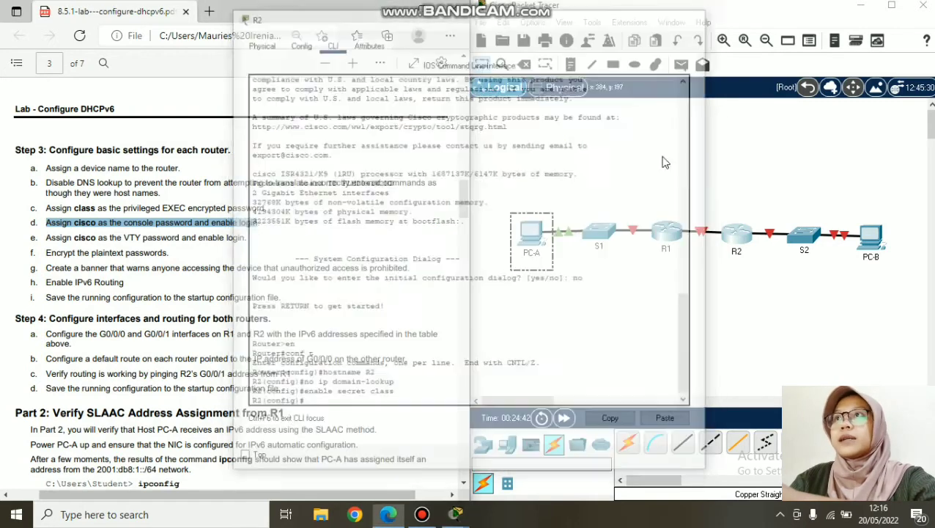
click(668, 233)
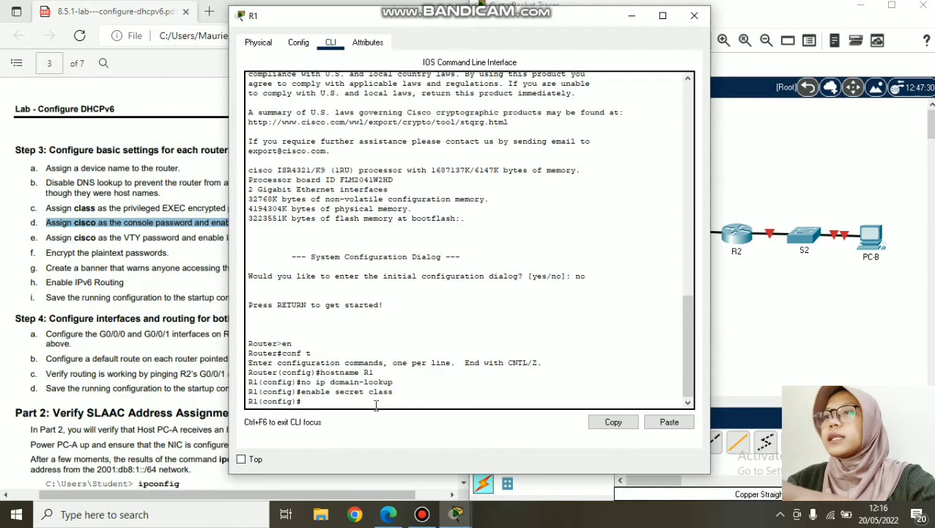
text(line console)
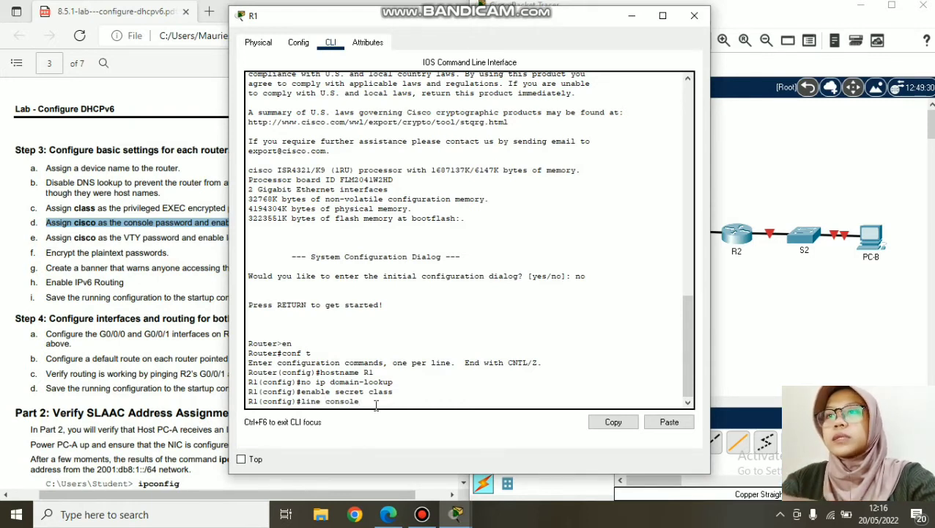
text( 0)
key(Return)
text(pass cisco)
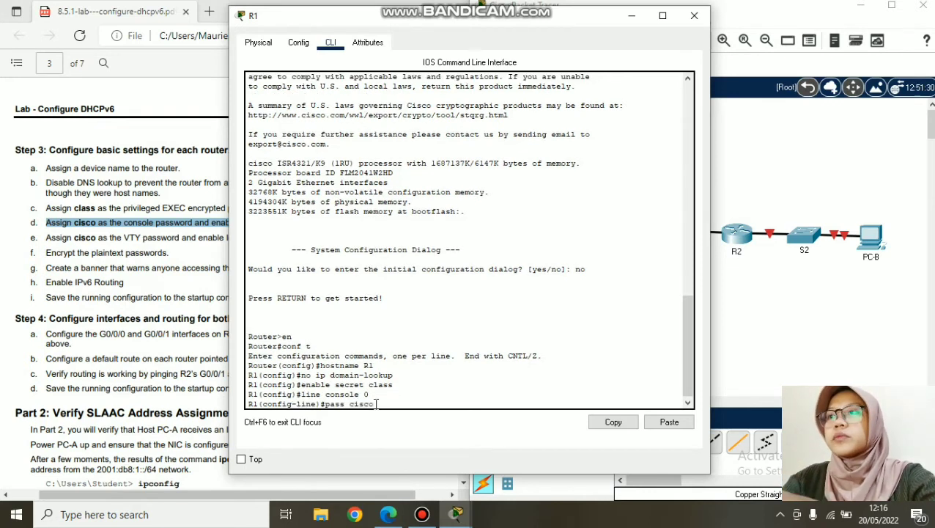
key(Return)
text(login)
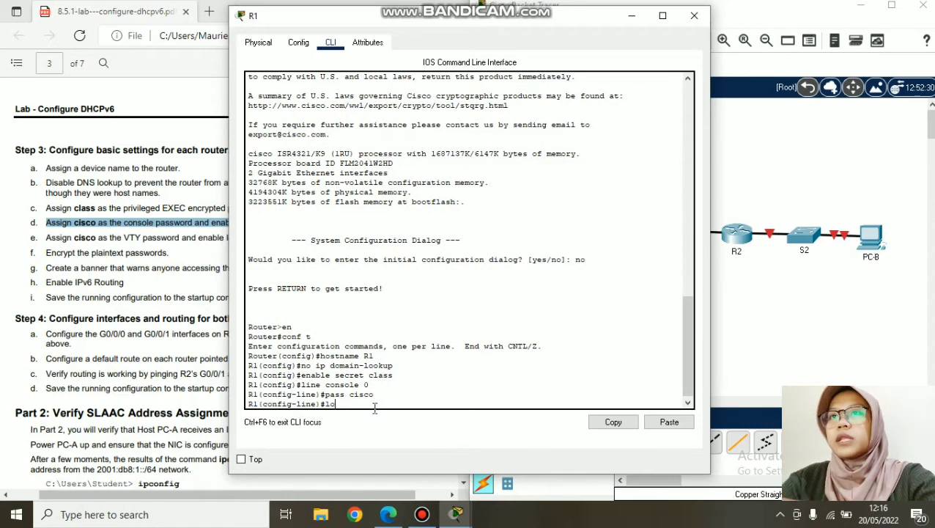
key(Return)
text(exit)
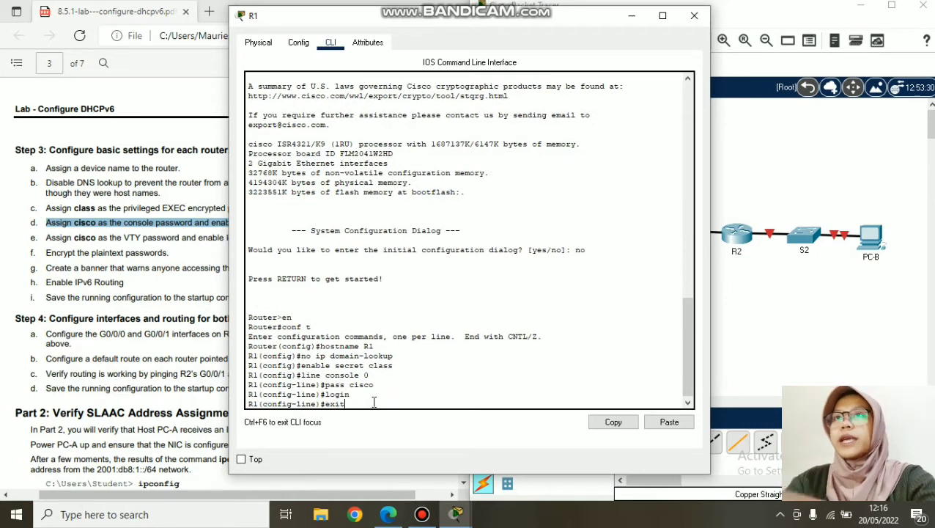
key(Return)
- Copy the 'line console 0' command from R1's CLI and paste it into R2's CLI
drag(373, 365, 302, 364)
right_click(310, 369)
click(319, 375)
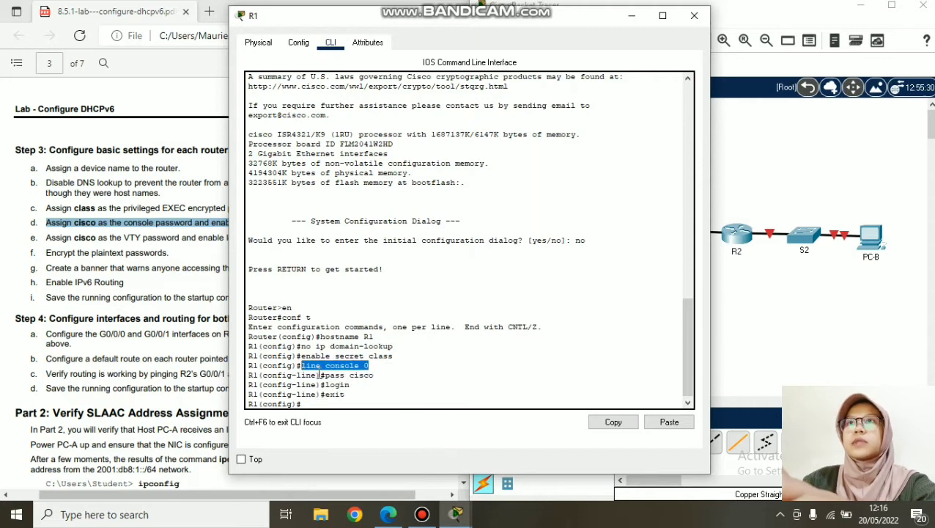
click(694, 16)
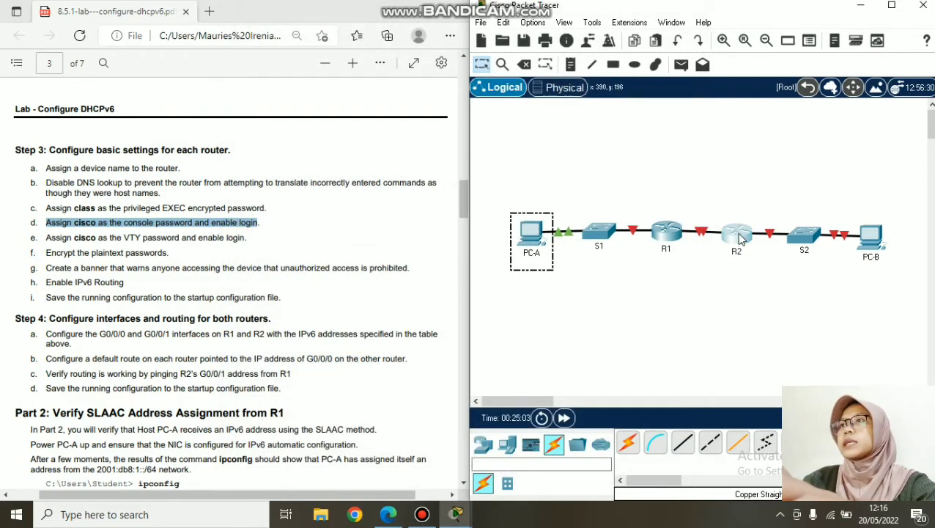
click(736, 238)
right_click(351, 403)
click(389, 431)
key(Return)
text(pass cis)
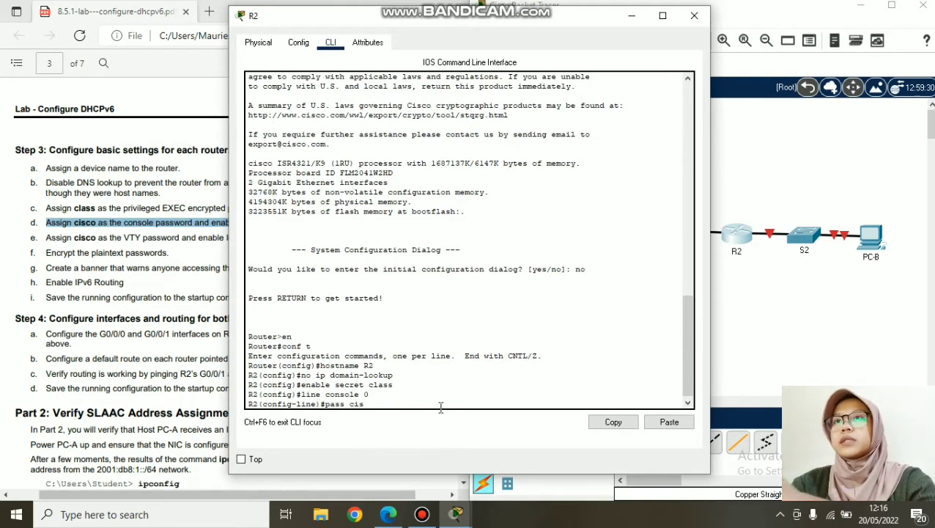
text(co)
key(Return)
text(login)
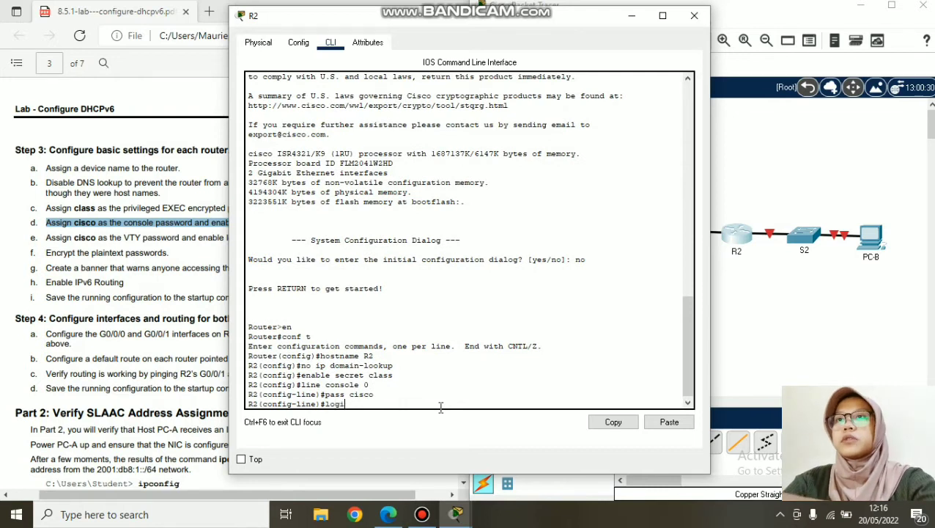
key(Return)
text(exit)
key(Return)
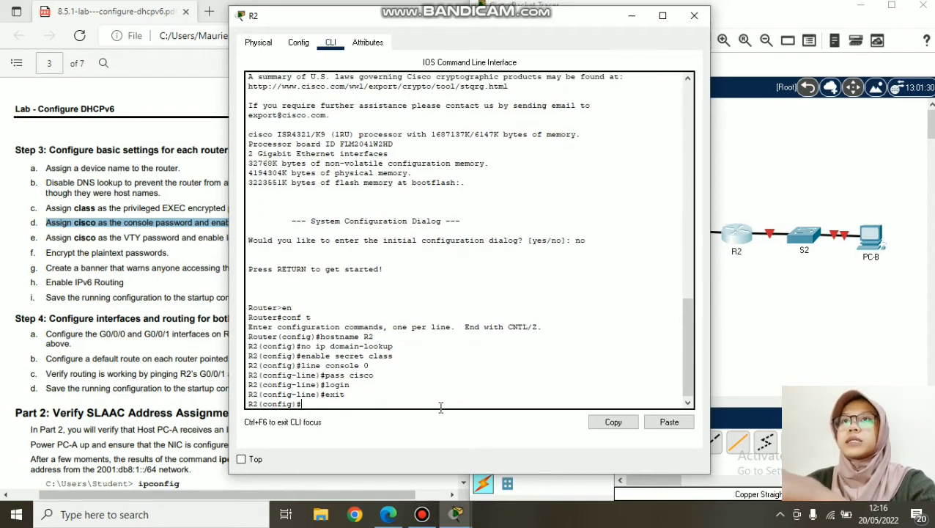
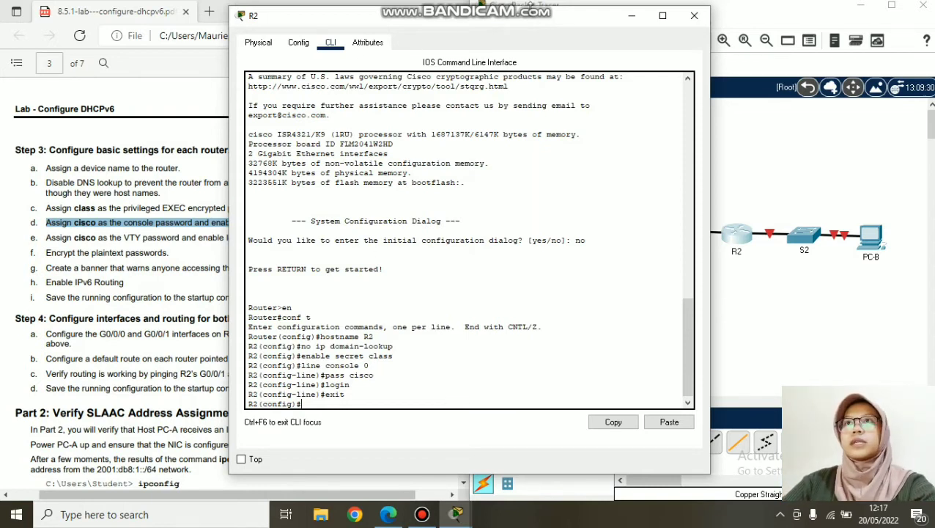
- Bring the lab PDF forward and highlight step e on the VTY password
click(117, 252)
drag(46, 237, 246, 240)
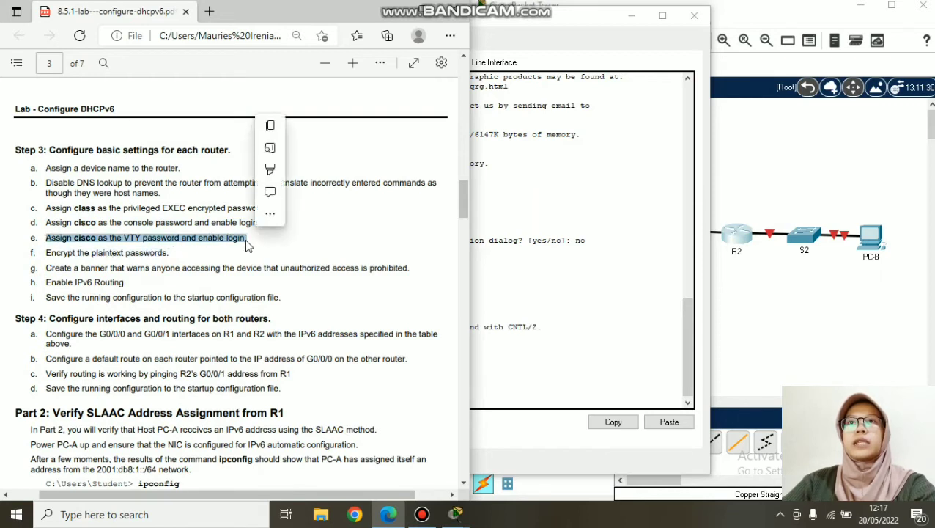
- Close R2's console and bring up R1's command line window
key(ctrl+c)
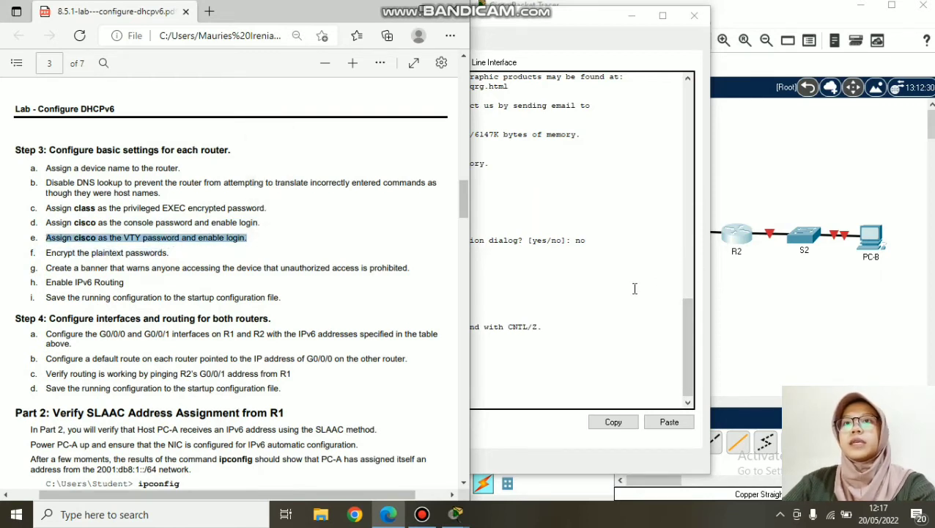
click(588, 88)
click(694, 16)
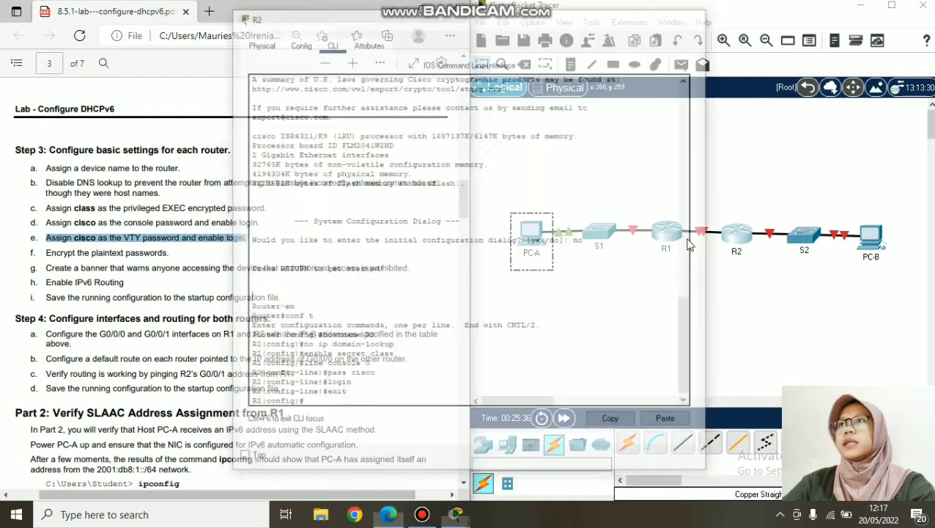
click(667, 238)
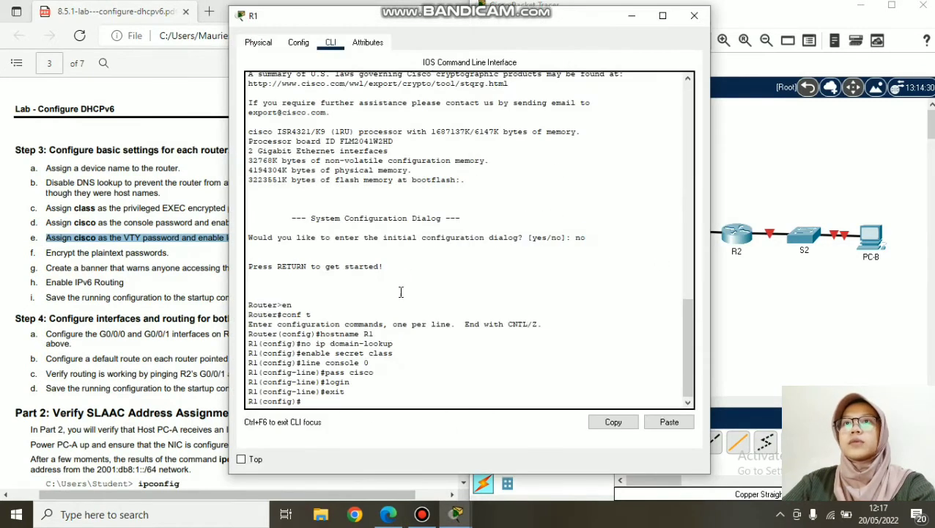
drag(447, 31, 541, 36)
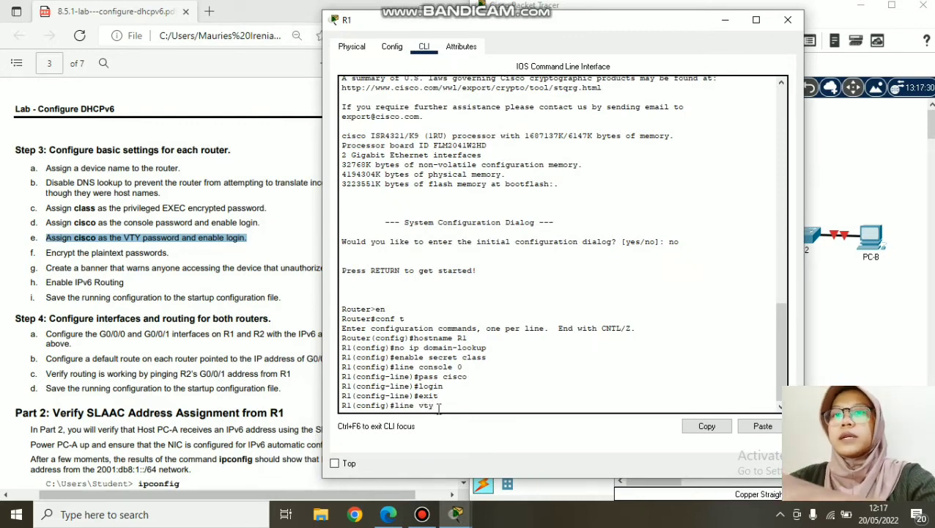
text(4)
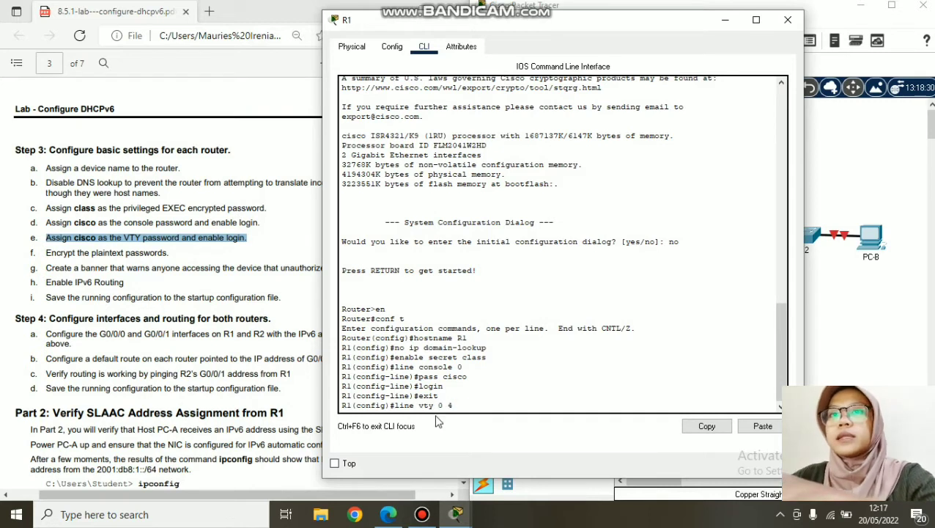
key(Return)
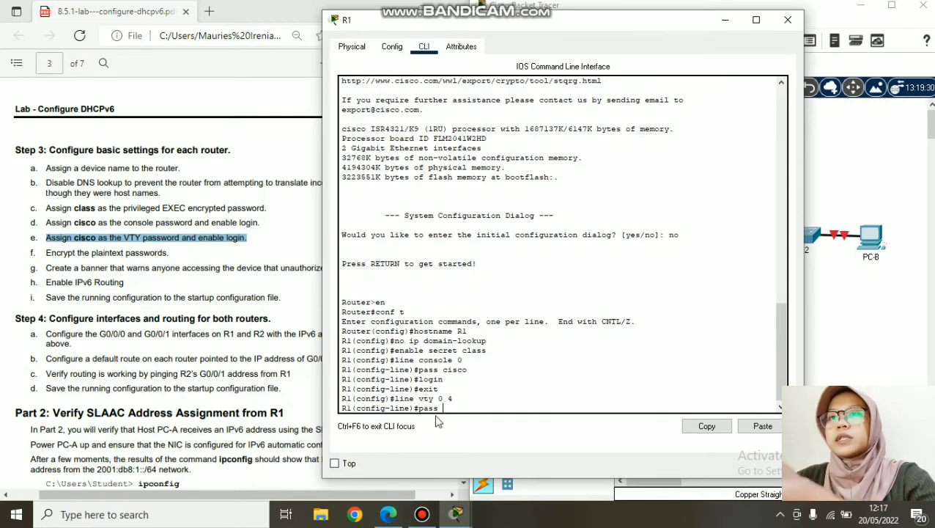
text(pass cisco)
key(Return)
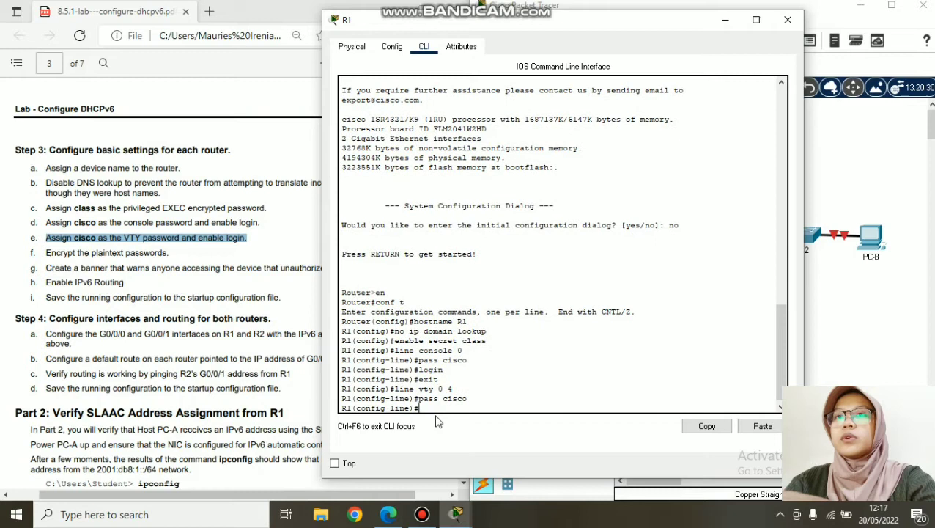
text(login)
key(Return)
text(e)#e)
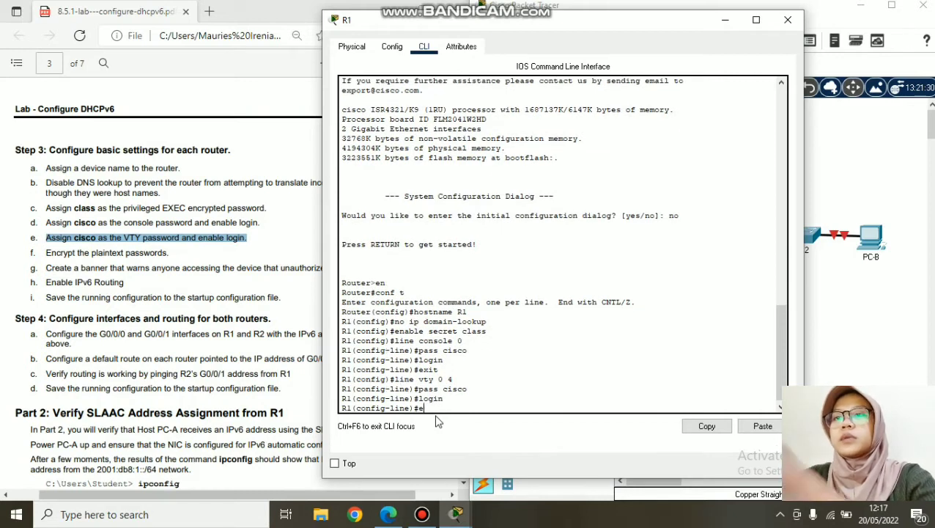
text(xit)
key(Return)
- Copy the 'line vty 0 4' command from R1's CLI and paste it into R2's CLI
drag(453, 369, 396, 374)
right_click(396, 374)
click(426, 380)
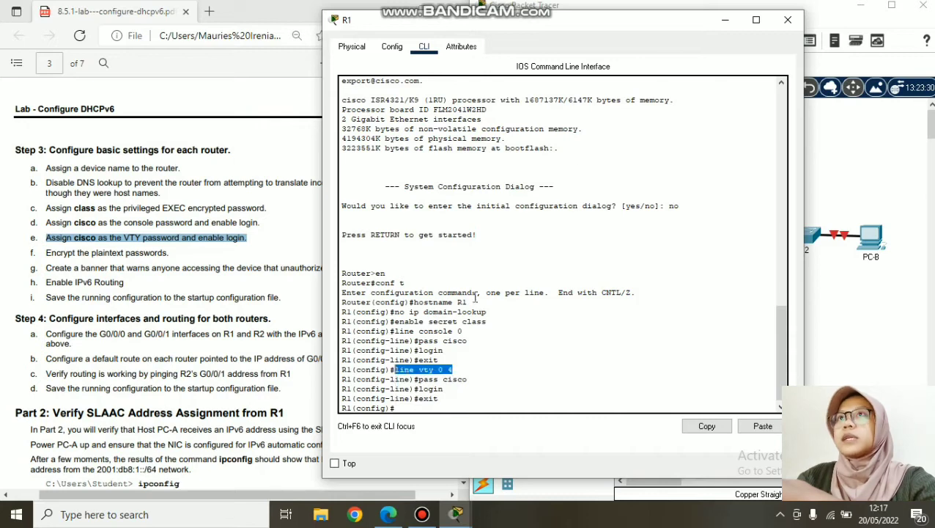
click(788, 19)
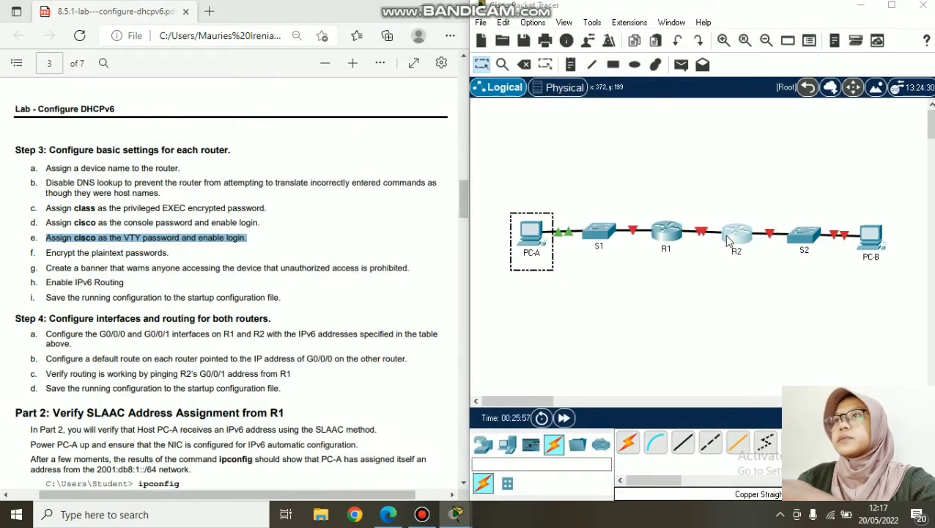
click(736, 234)
right_click(409, 394)
click(389, 401)
right_click(390, 405)
click(418, 428)
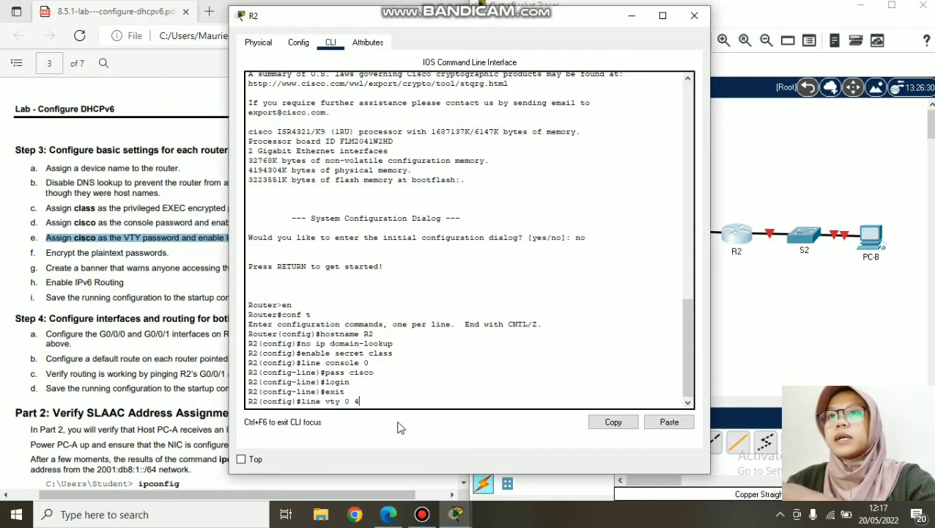
key(Return)
text(pass cisco)
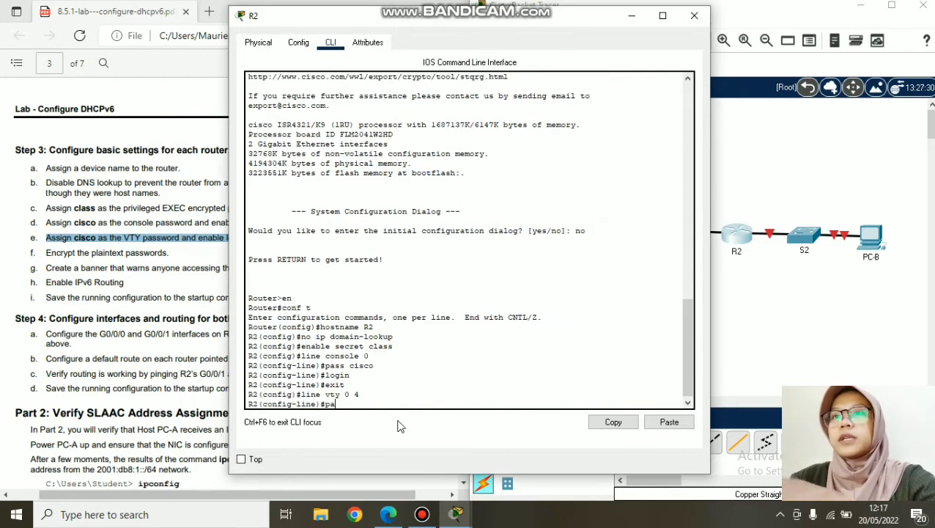
key(Return)
text(lgin)
key(Return)
text(login)
key(Return)
text(exi)
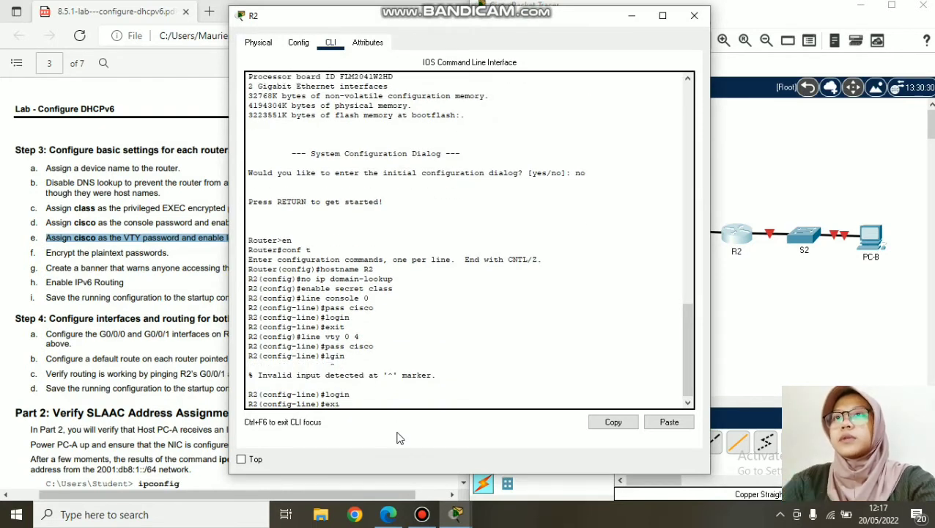
text(t)
key(Return)
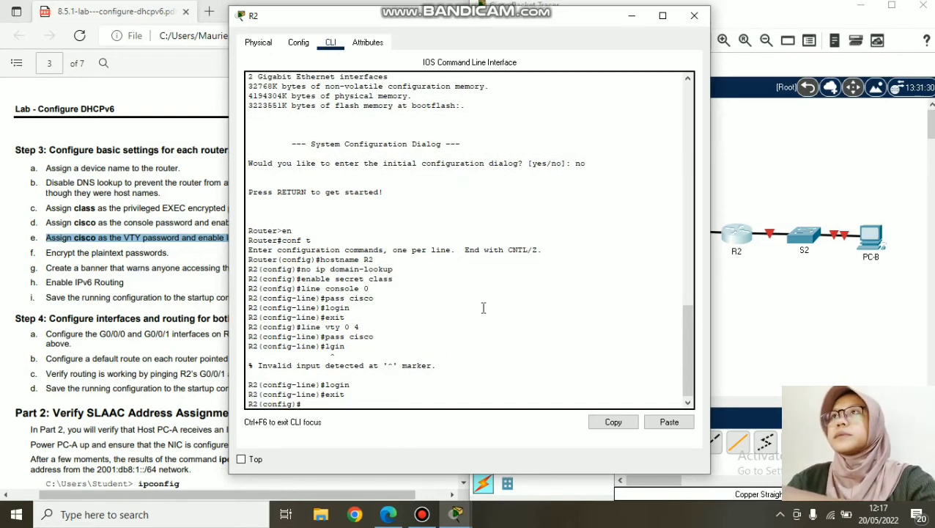
- Close R2 and highlight step f on encrypting passwords in the lab PDF
click(694, 19)
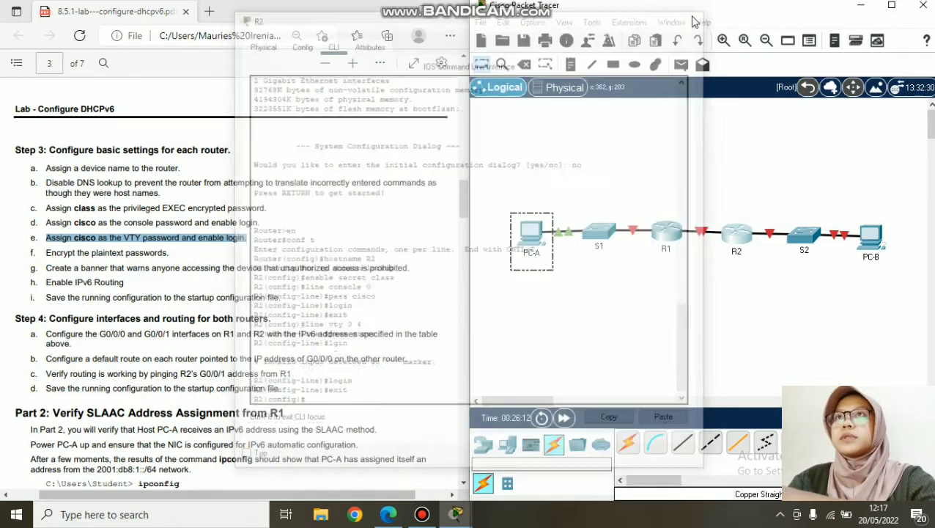
click(97, 272)
drag(47, 254, 171, 254)
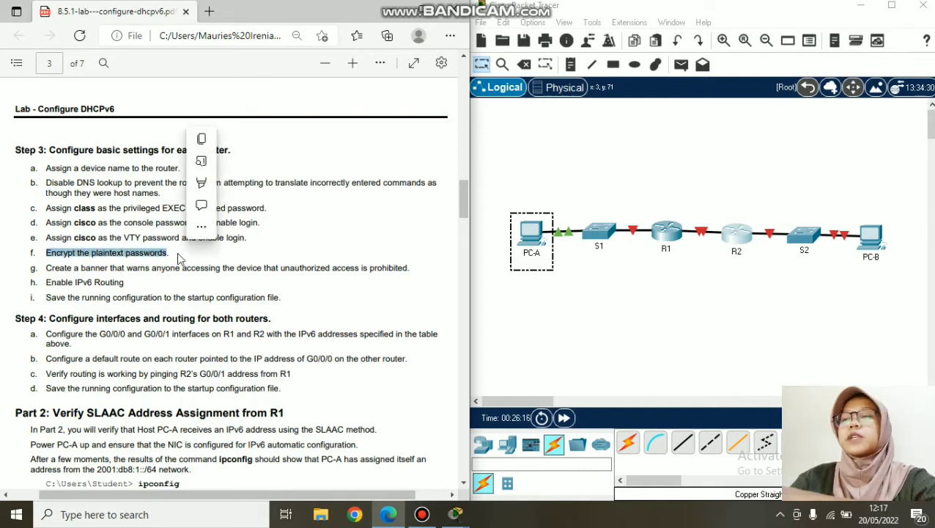
- Enable service password-encryption on R1
click(137, 320)
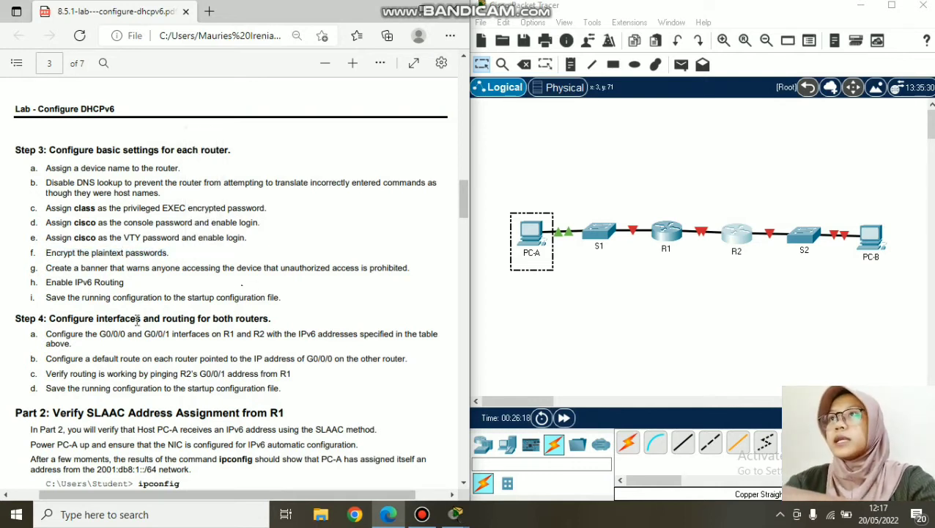
click(665, 236)
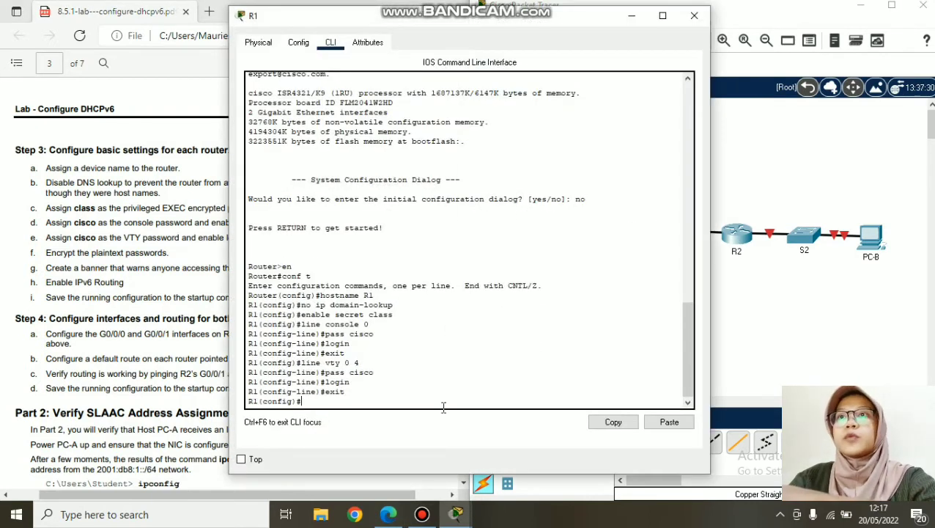
text(service)
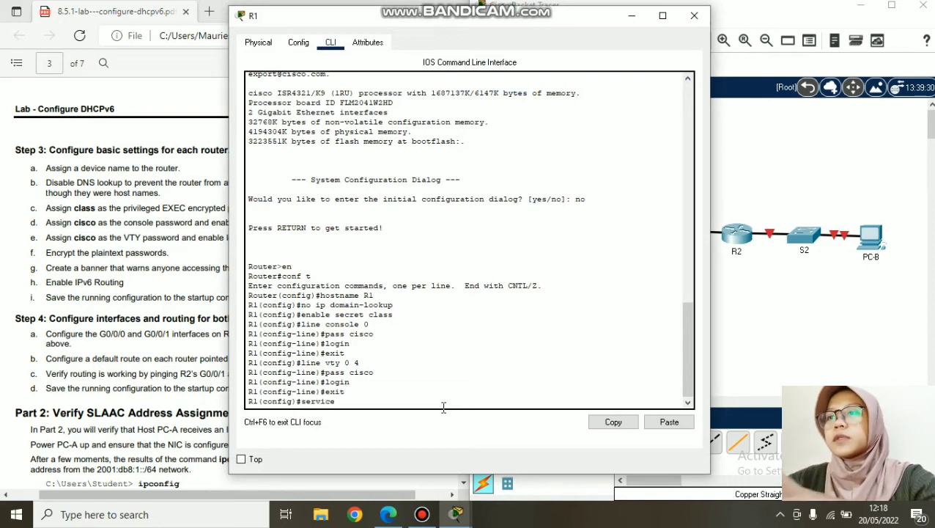
text( password)
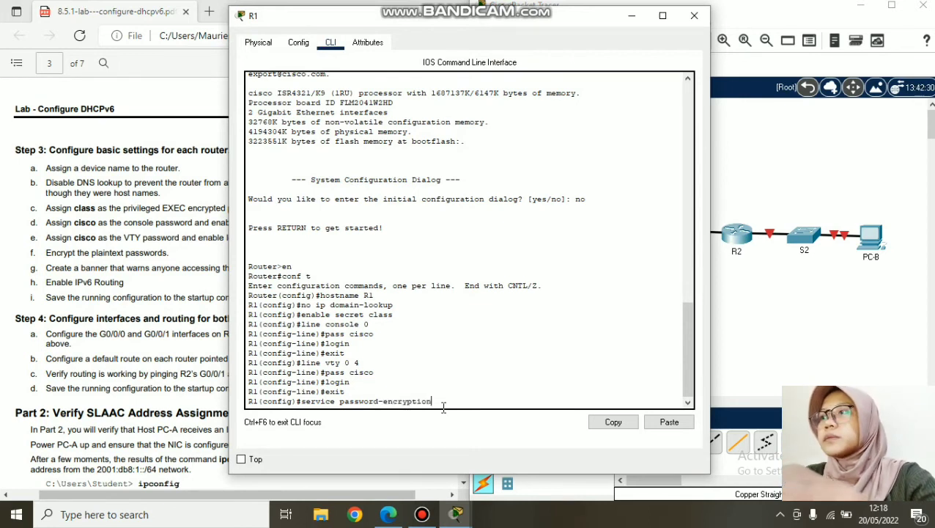
text(-encryption)
key(Return)
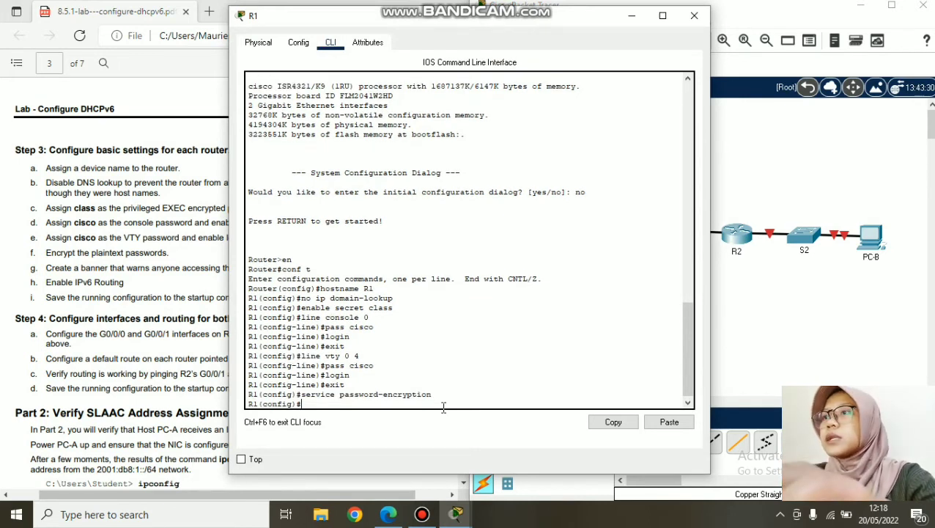
- Paste service password-encryption into R2's console and highlight step g on the warning banner
drag(430, 391, 302, 399)
key(ctrl+c)
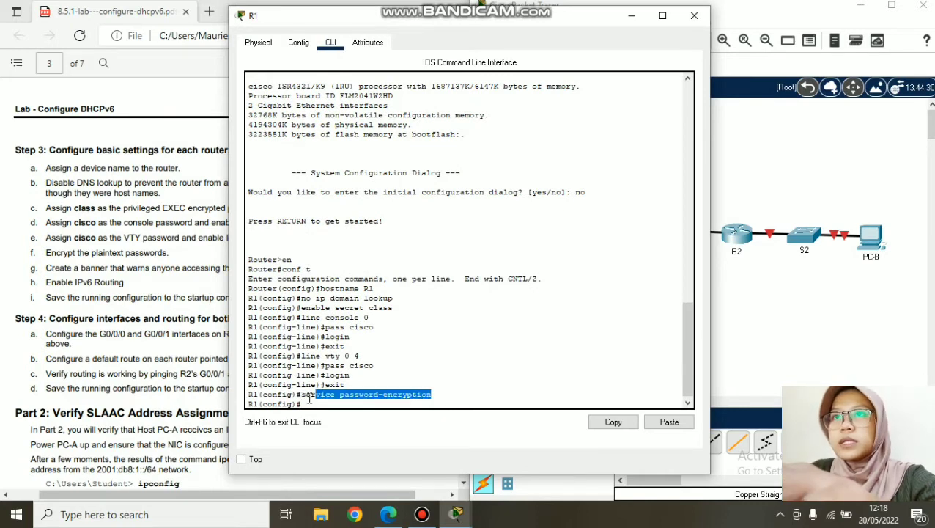
right_click(303, 400)
click(322, 407)
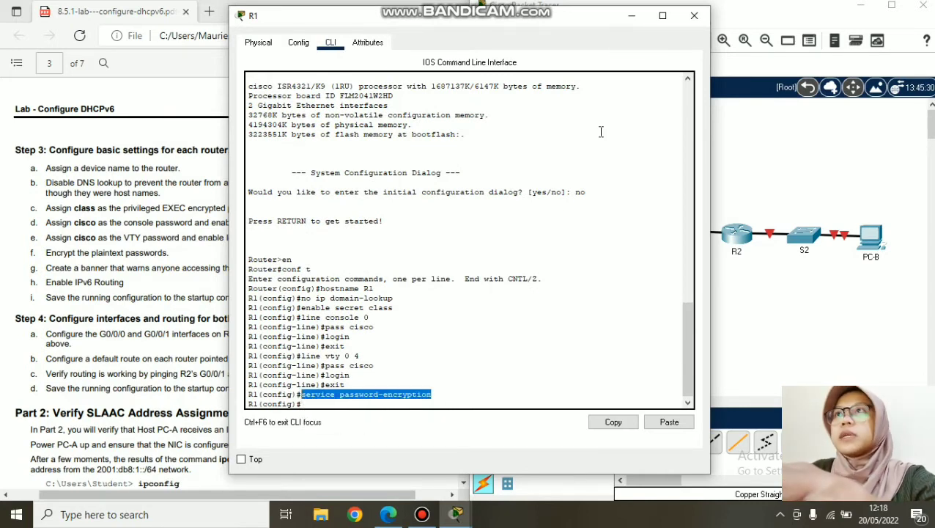
click(694, 16)
click(737, 234)
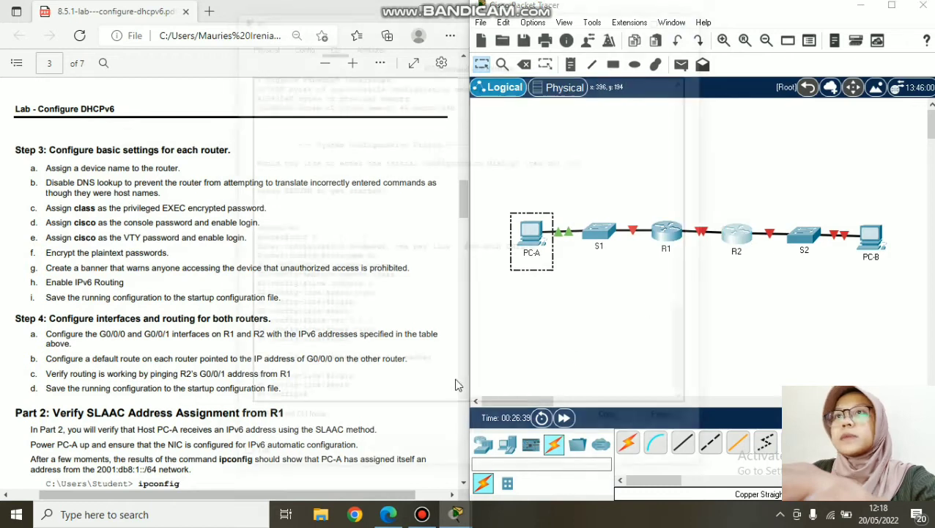
right_click(430, 403)
click(442, 425)
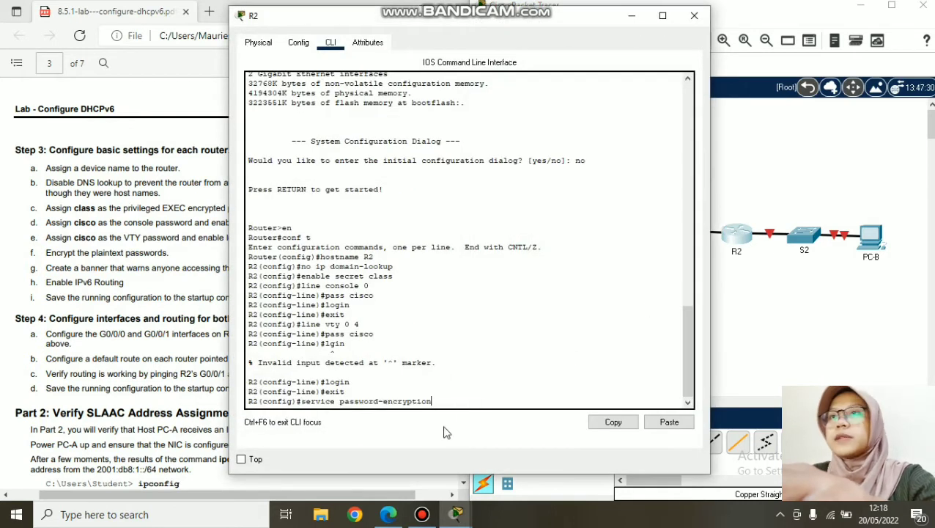
click(141, 263)
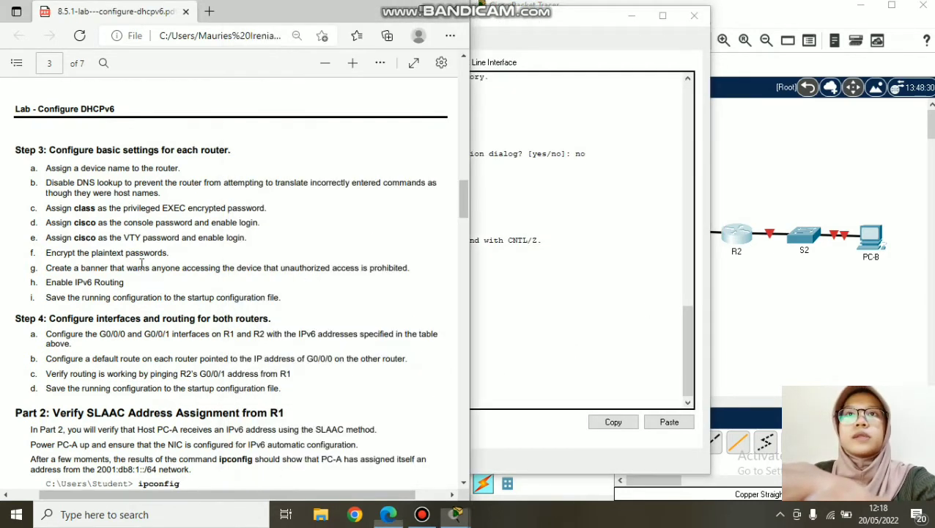
drag(45, 268, 409, 270)
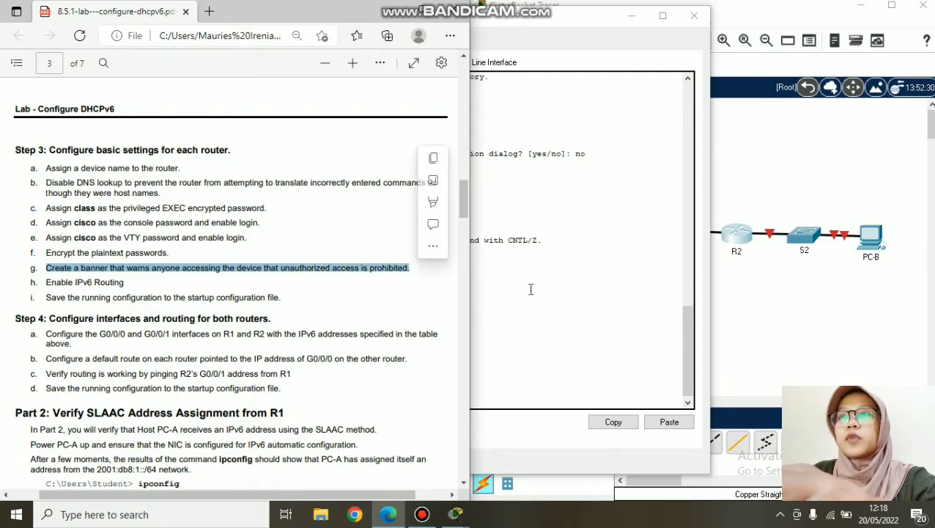
- Copy the existing banner motd command from switch S1's CLI
click(615, 129)
click(693, 15)
click(665, 236)
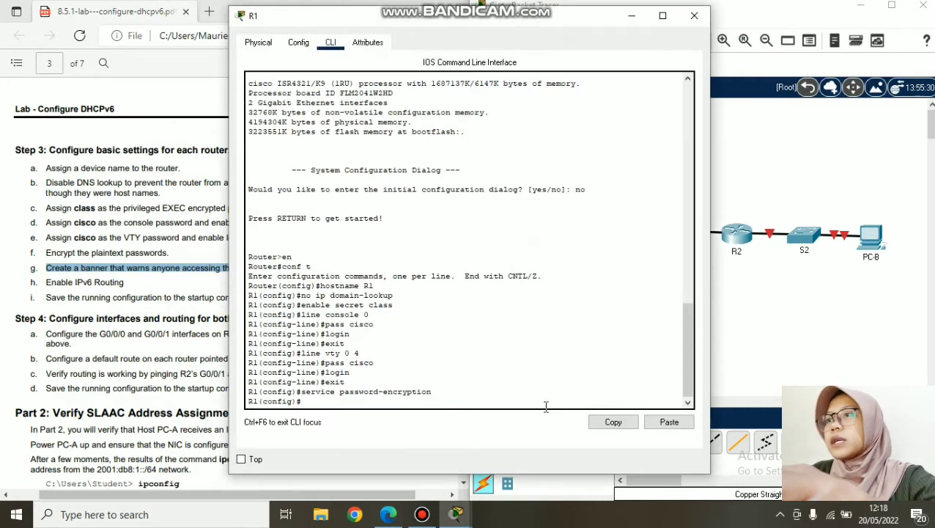
click(759, 350)
click(601, 231)
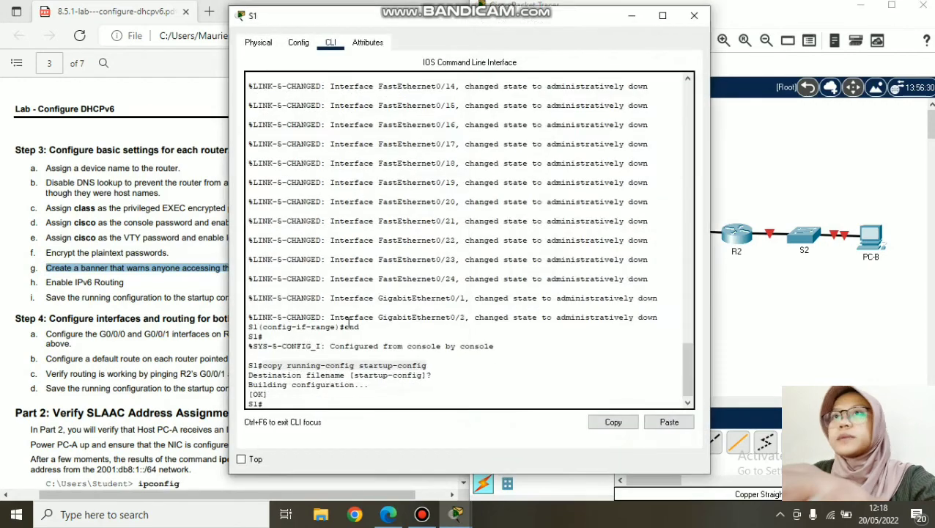
drag(689, 377, 710, 301)
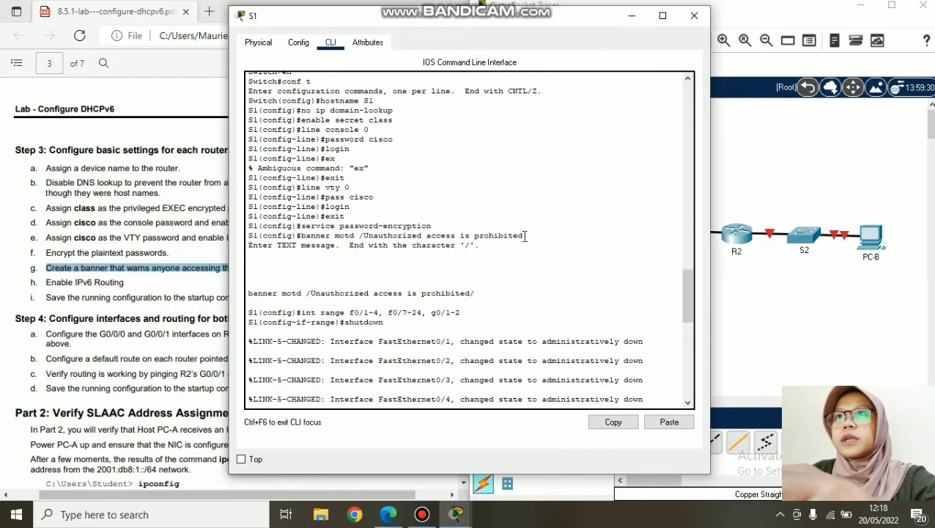
mouse_move(476, 292)
mouse_down()
mouse_move(251, 302)
mouse_move(249, 286)
mouse_move(475, 294)
mouse_up()
key(ctrl+c)
click(255, 296)
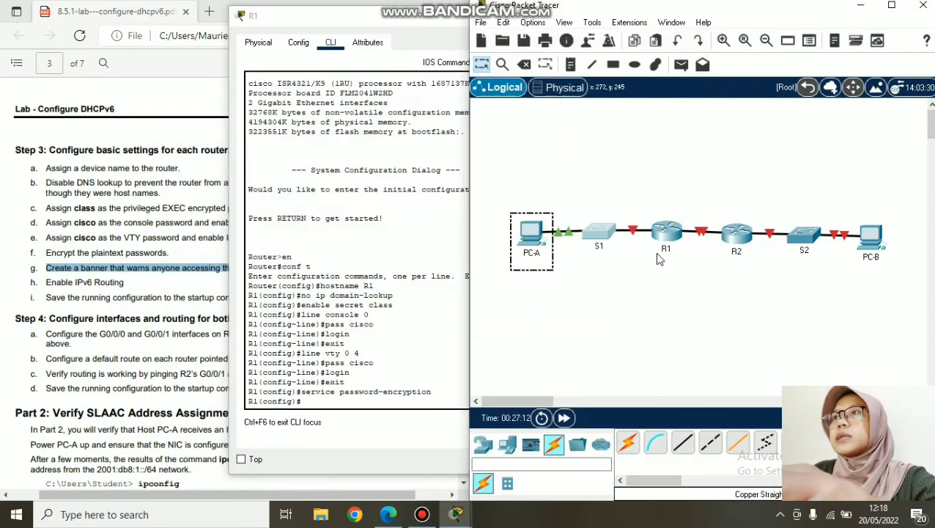
- Apply banner motd /Unauthorized access is prohibited/ on R1 and then R2
click(665, 238)
key(ctrl+v)
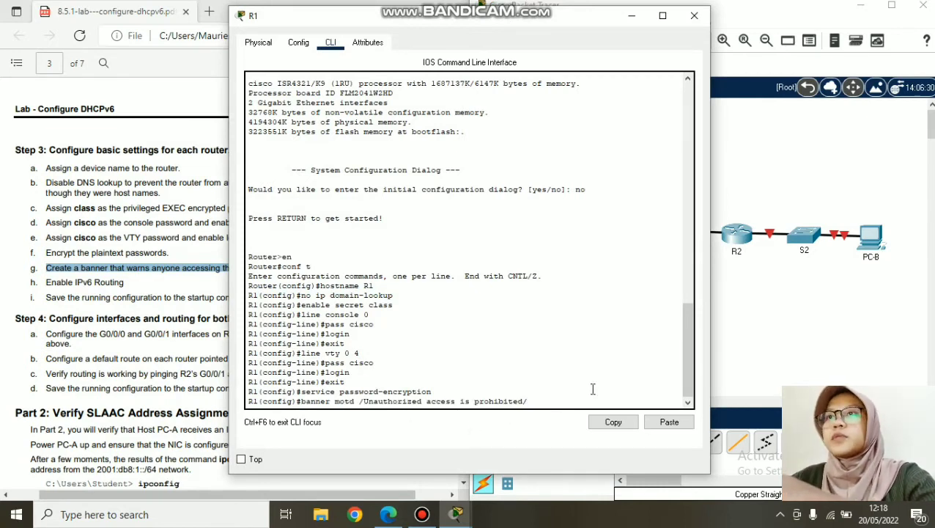
key(Return)
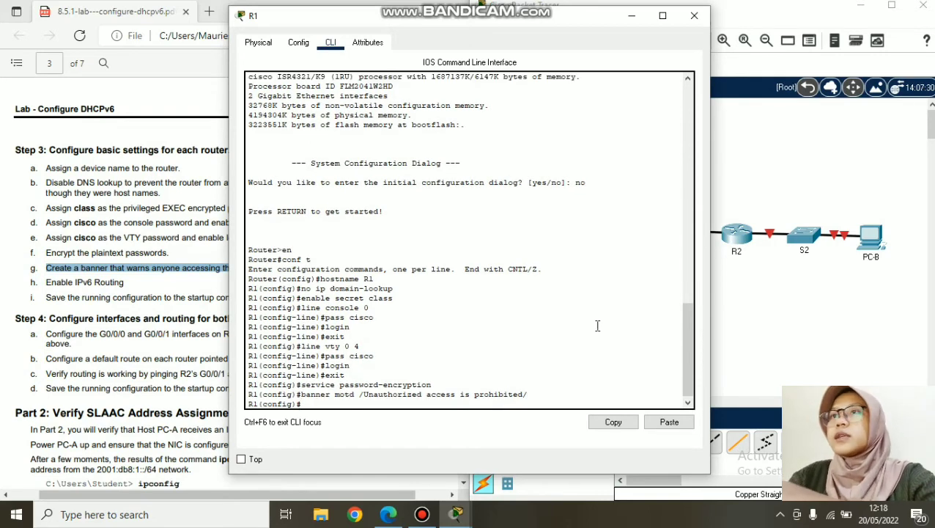
click(694, 15)
click(739, 236)
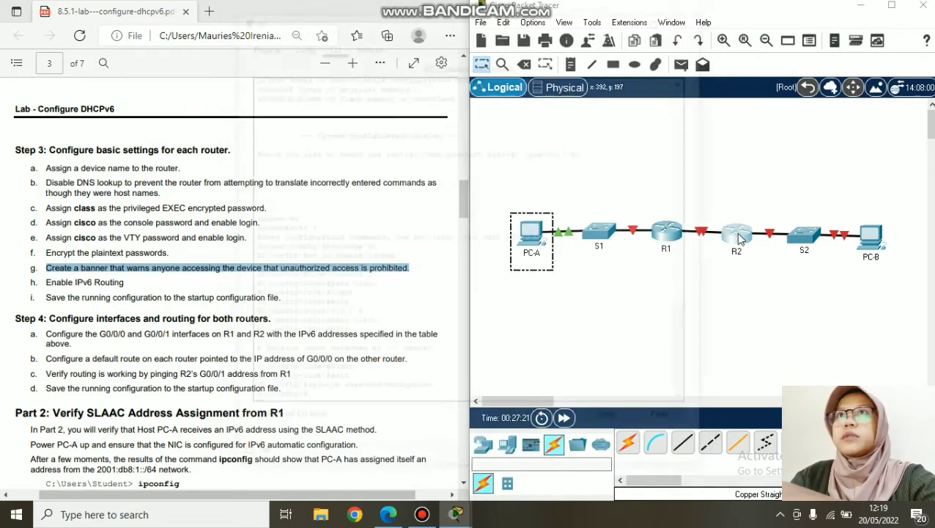
right_click(381, 402)
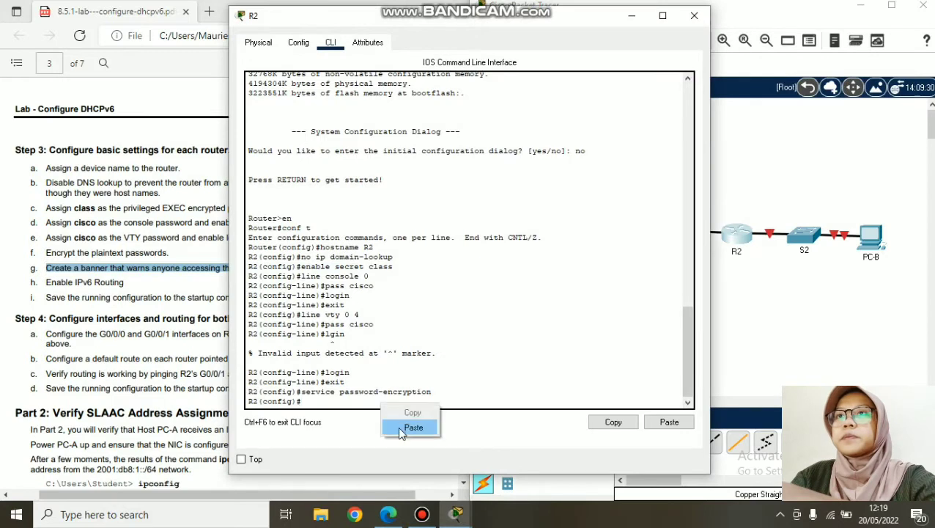
click(397, 427)
key(Return)
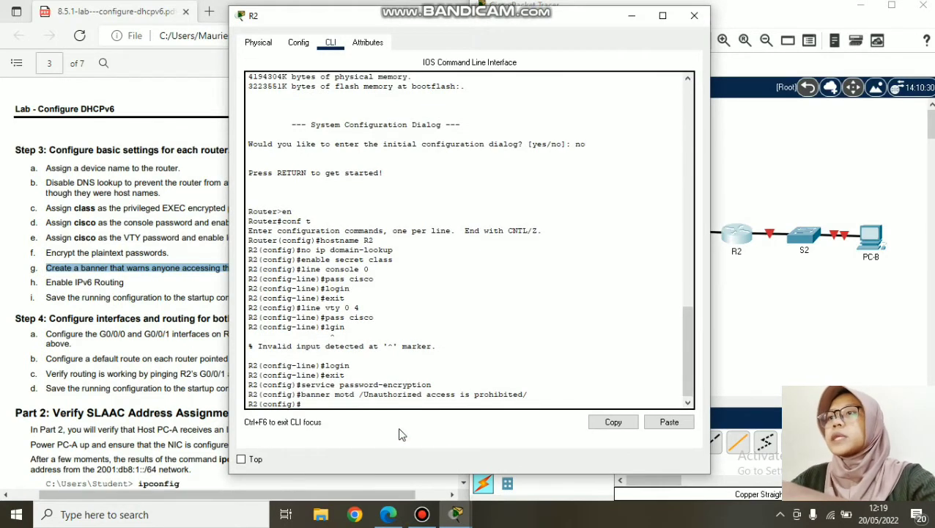
- Highlight the Enable IPv6 Routing step, then run ipv6 unicast-routing on R1
click(67, 258)
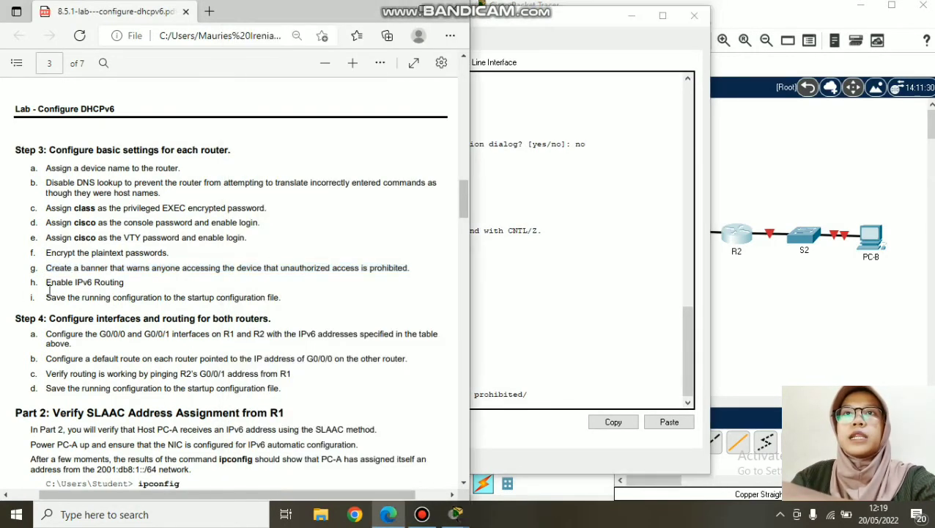
drag(46, 282, 124, 284)
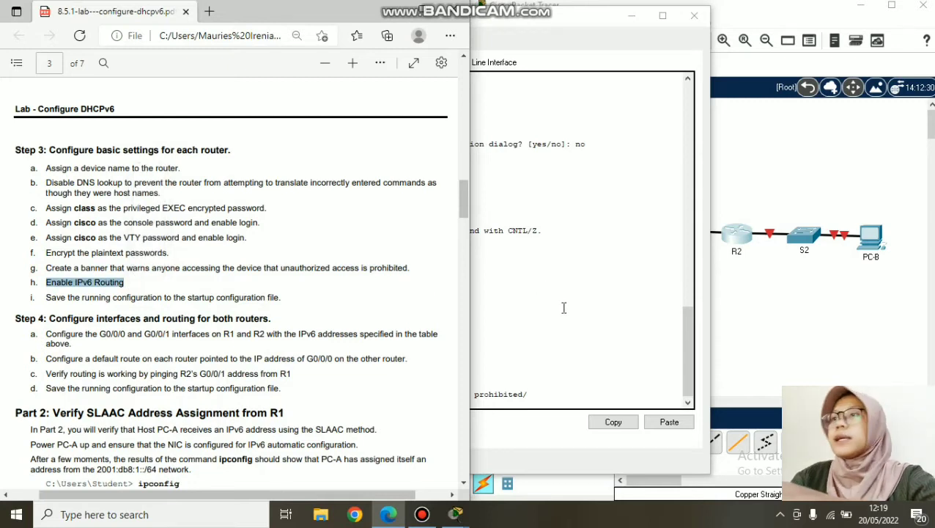
click(574, 253)
key(alt+F4)
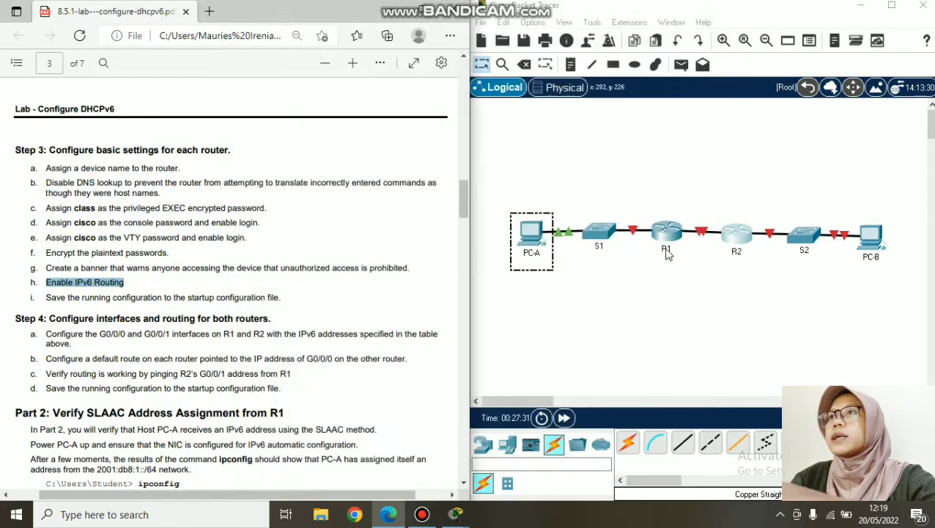
click(667, 249)
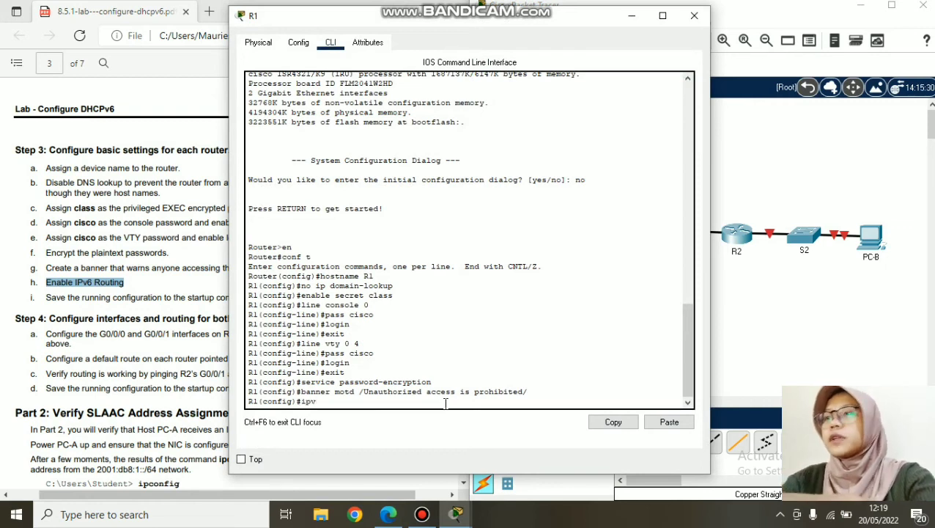
text(ipv6 unicast-routin)
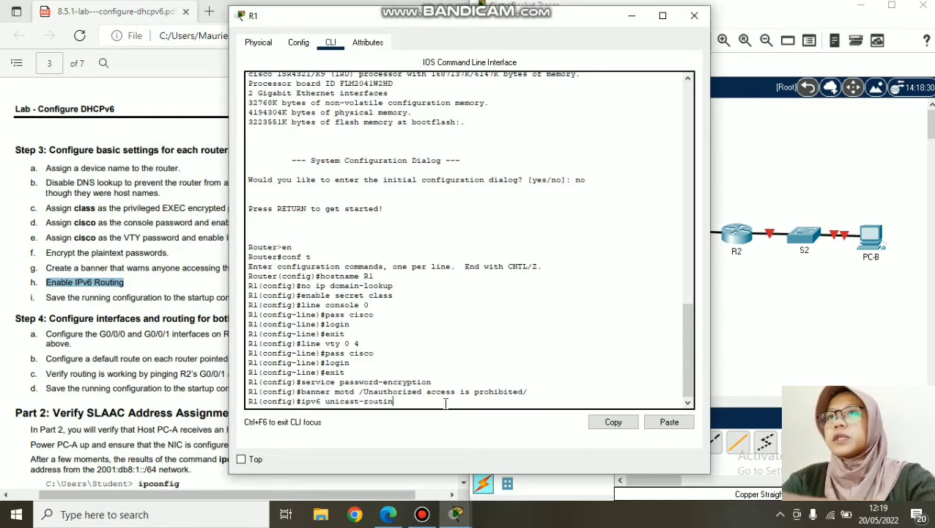
key(Return)
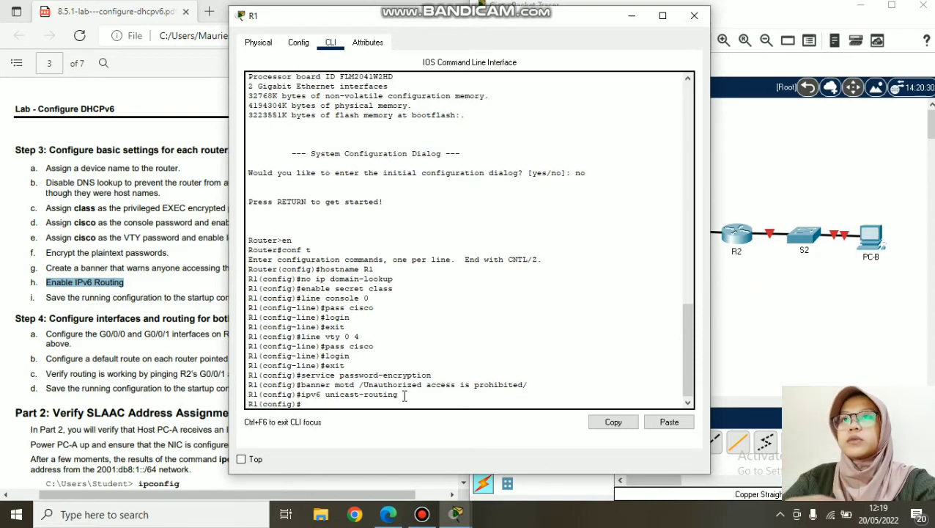
- Copy ipv6 unicast-routing from R1 and run it on R2
drag(400, 394, 302, 395)
right_click(302, 399)
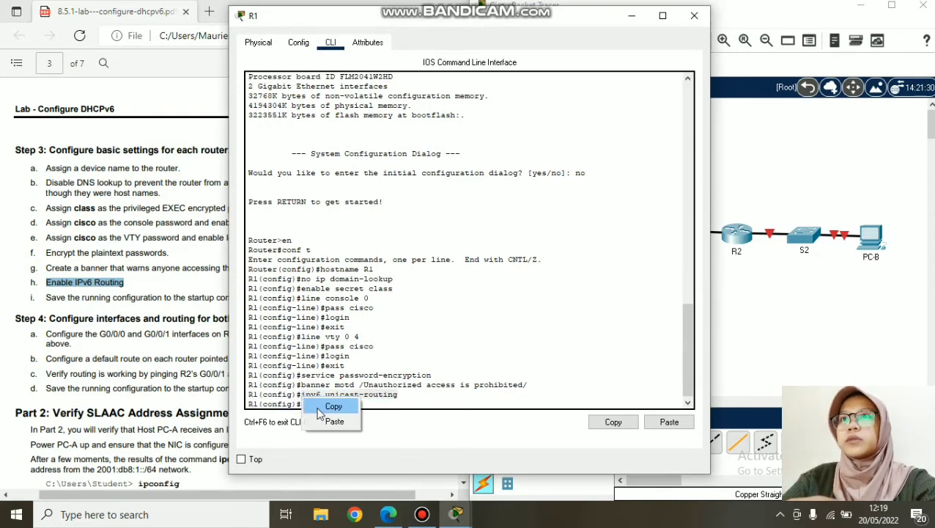
click(318, 406)
click(732, 232)
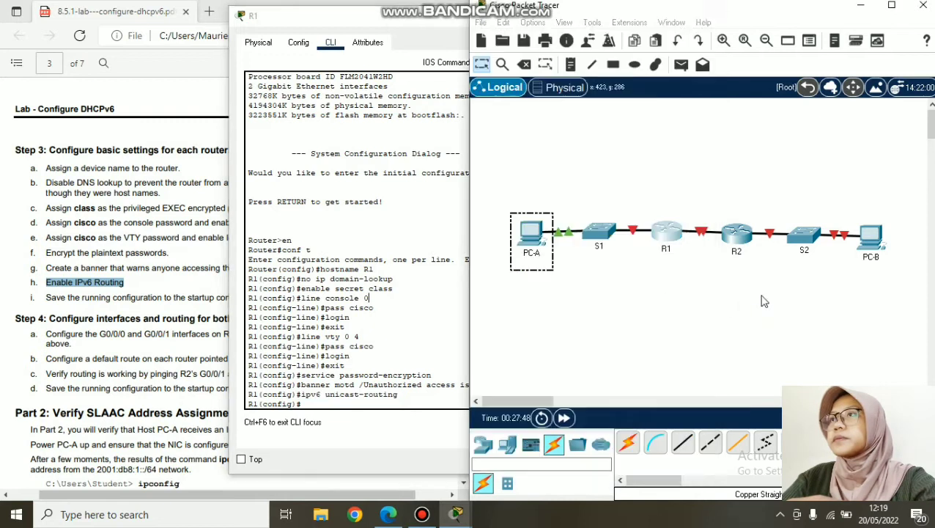
click(733, 231)
right_click(460, 406)
click(482, 428)
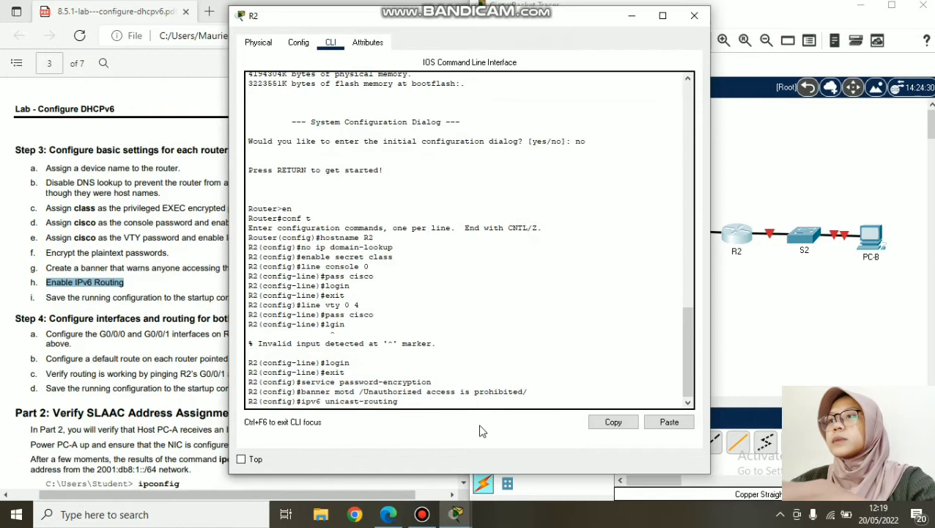
key(Return)
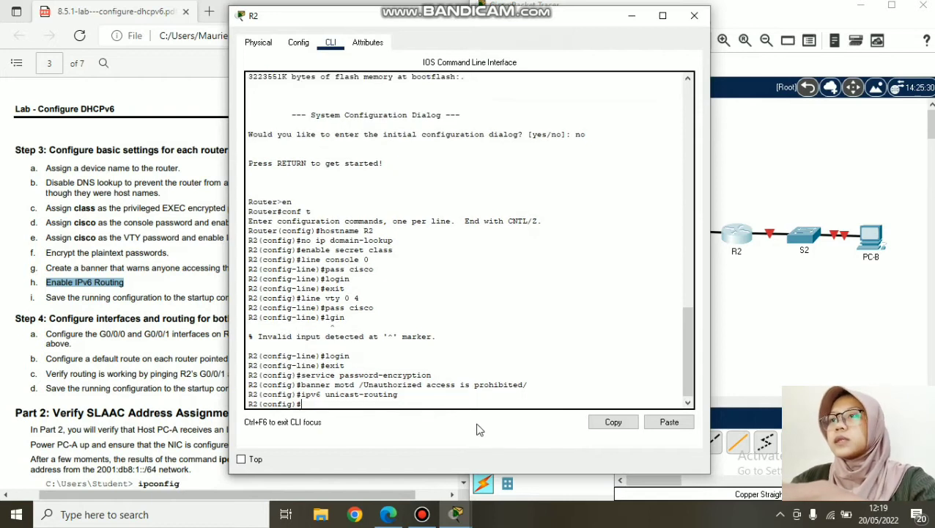
- Highlight the save-configuration step in the lab PDF
click(114, 328)
drag(46, 300, 283, 302)
click(574, 248)
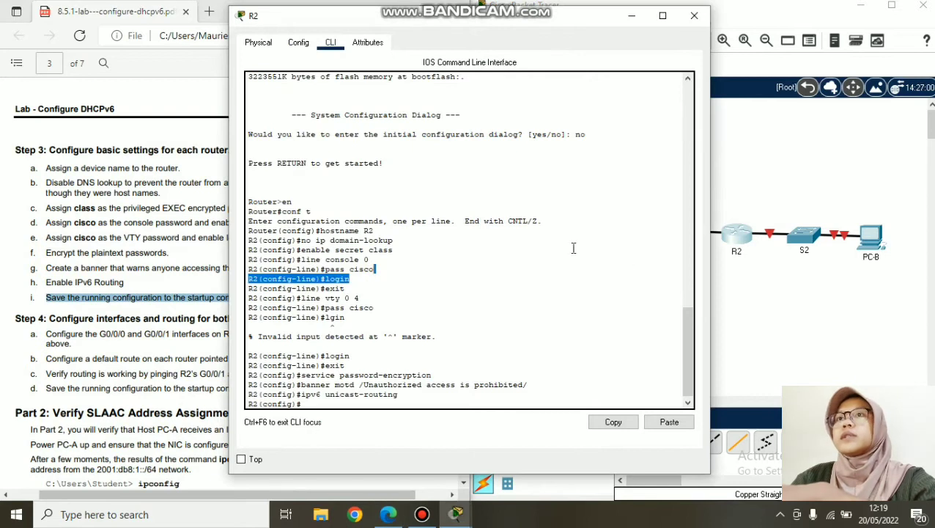
- On R2, exit config mode and copy running-config to startup-config
click(373, 404)
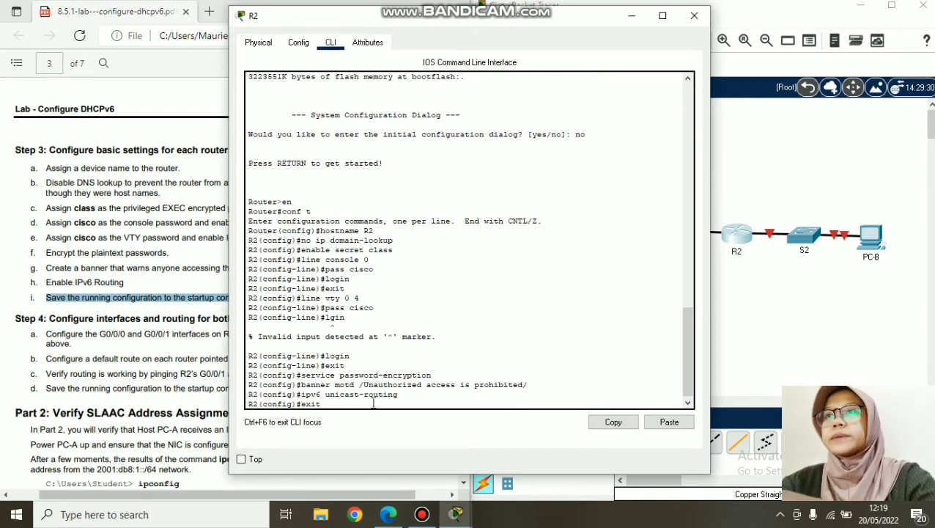
key(Return)
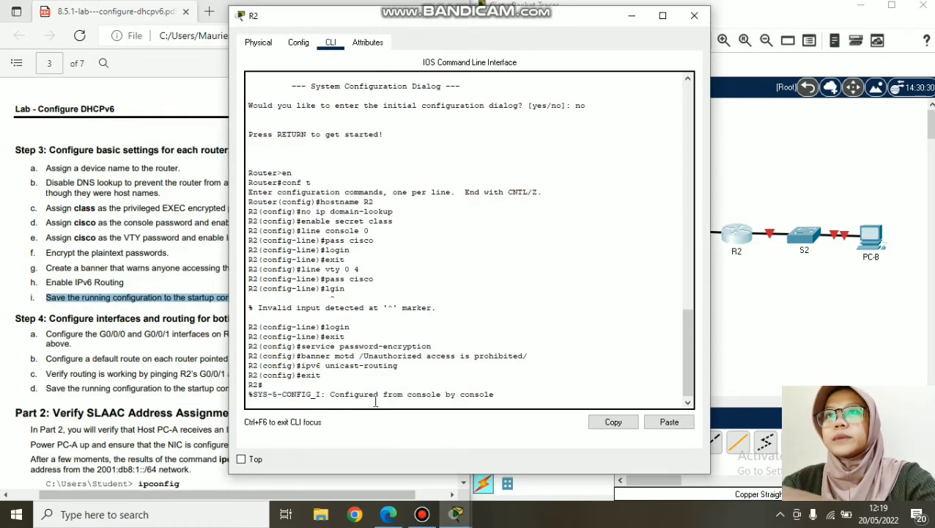
text(copy running-config)
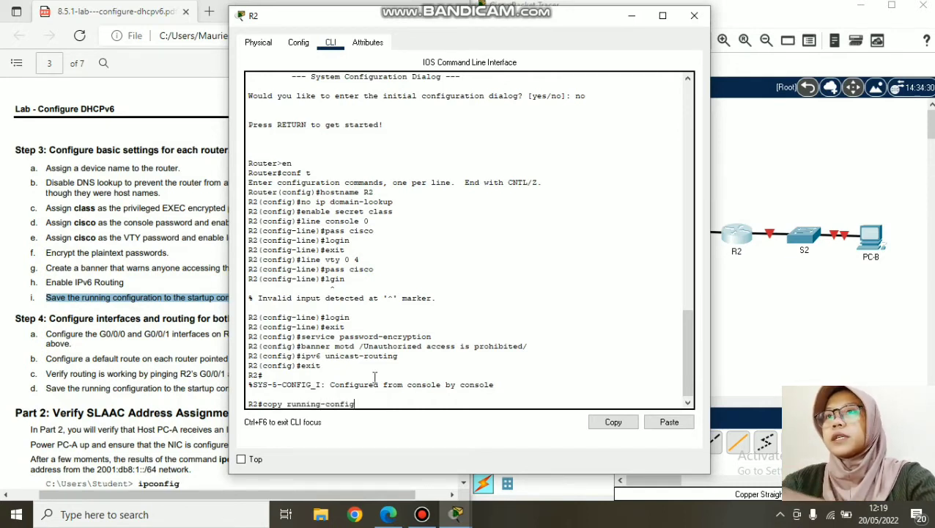
text( start)
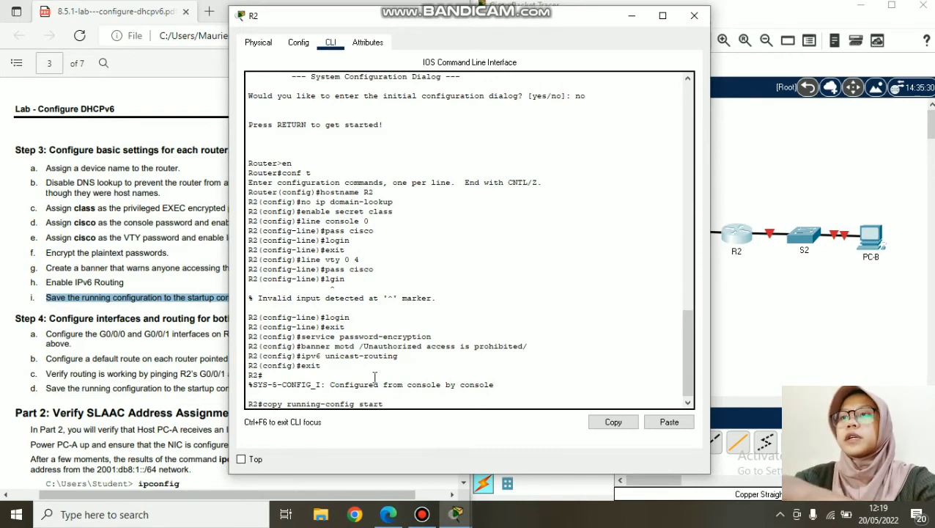
text(up-config)
key(Return)
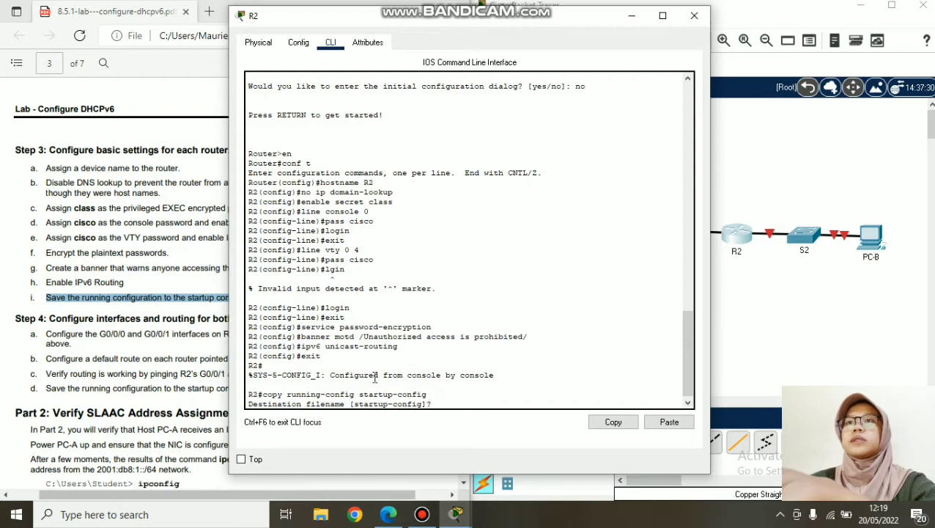
key(Return)
drag(430, 365, 264, 364)
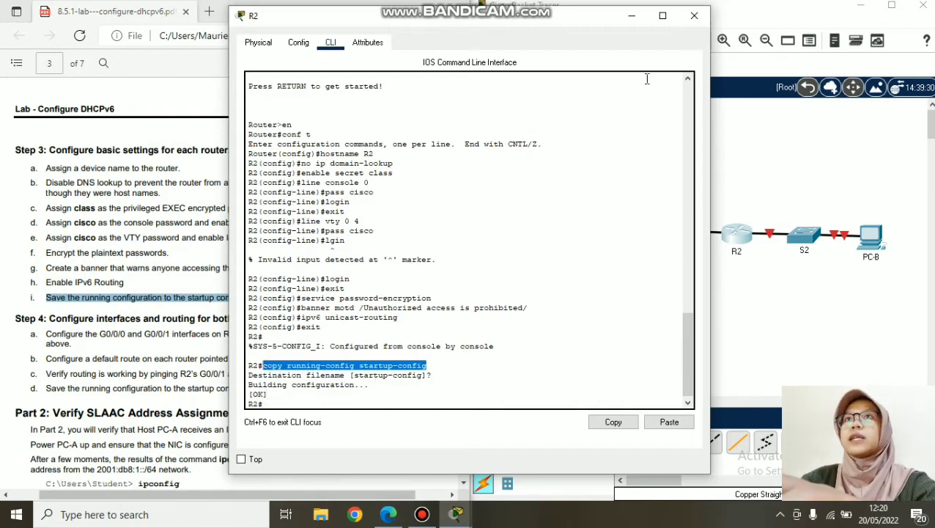
- On R1, exit config mode, run copy running-config startup-config, then close R1
click(694, 15)
click(663, 240)
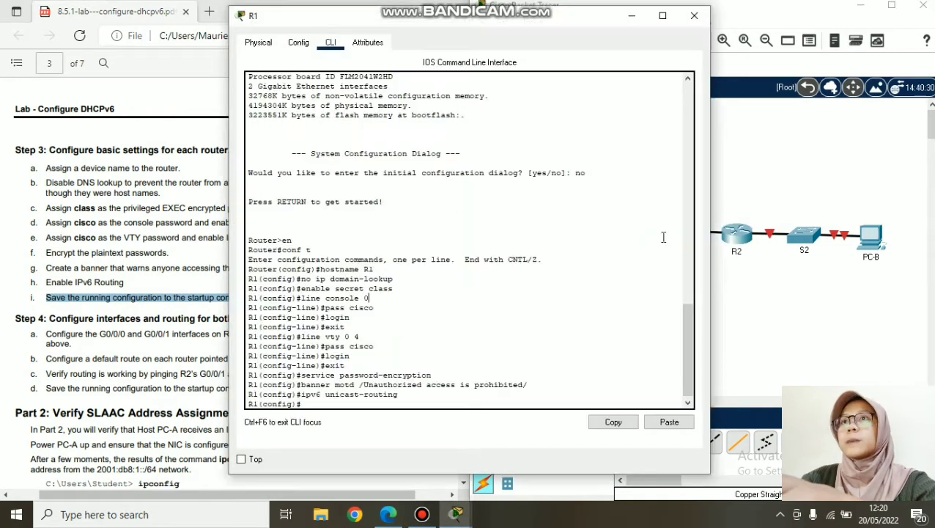
right_click(414, 405)
click(443, 431)
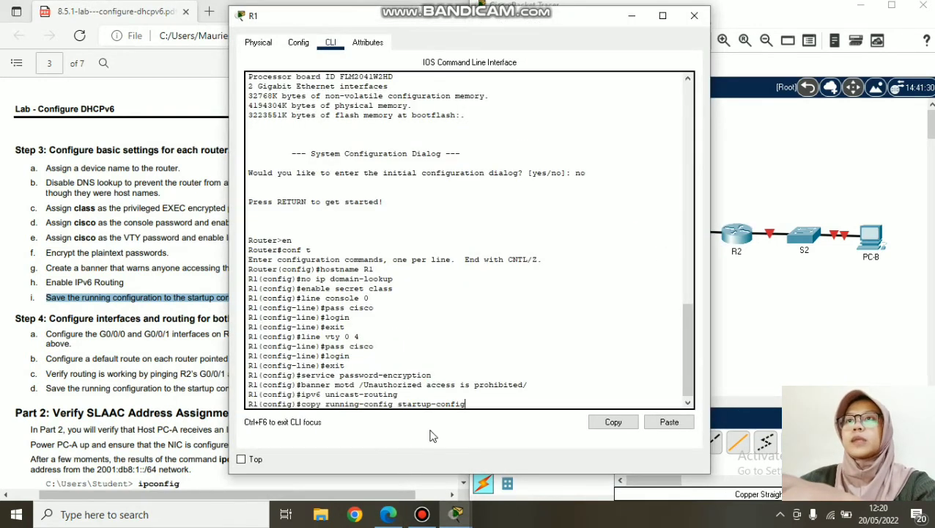
key(Return)
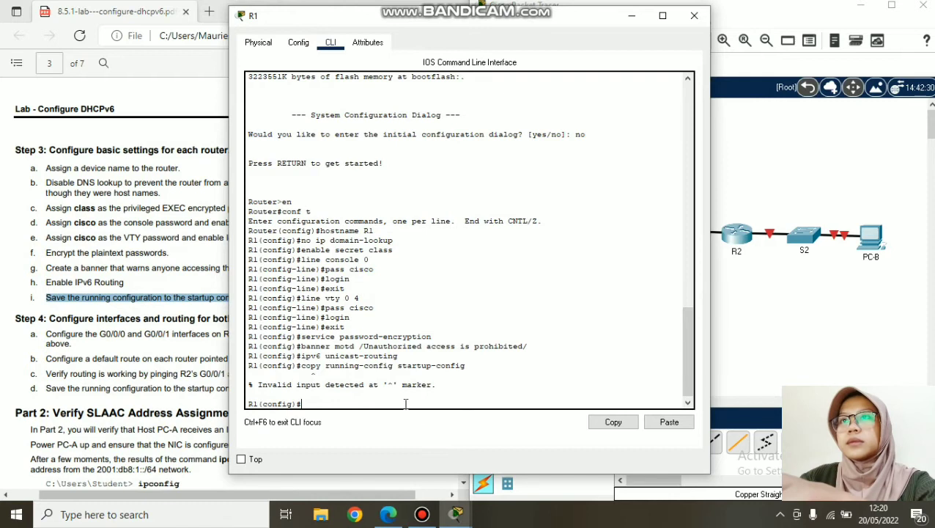
text(exit)
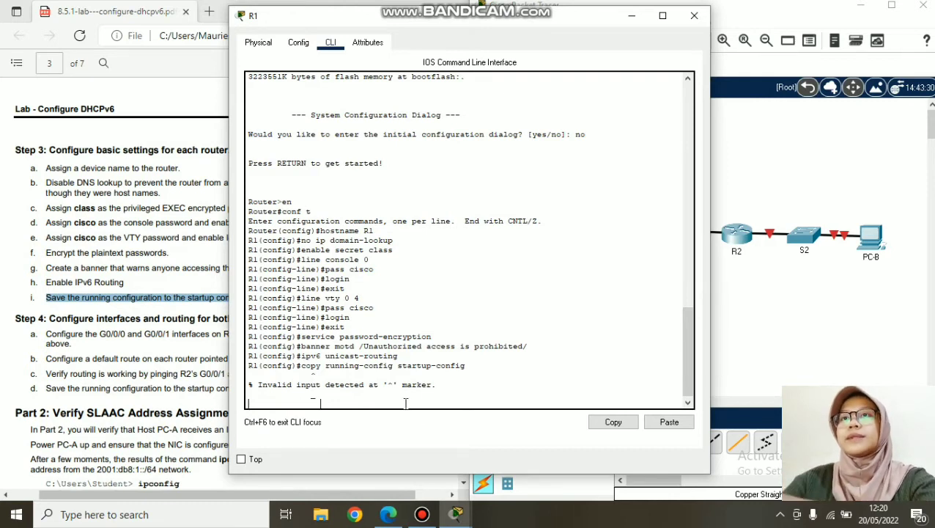
key(Return)
key(Return)
right_click(398, 408)
click(429, 431)
key(Return)
key(Return)
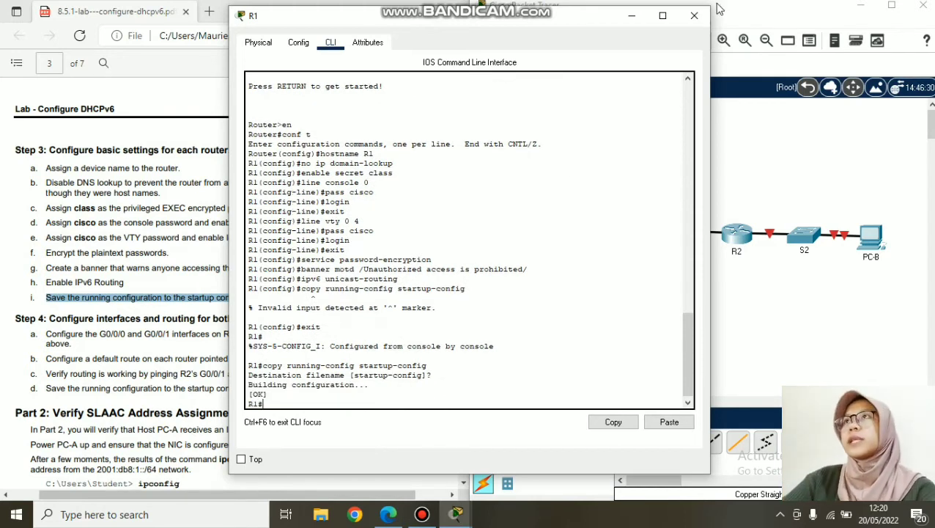
click(695, 16)
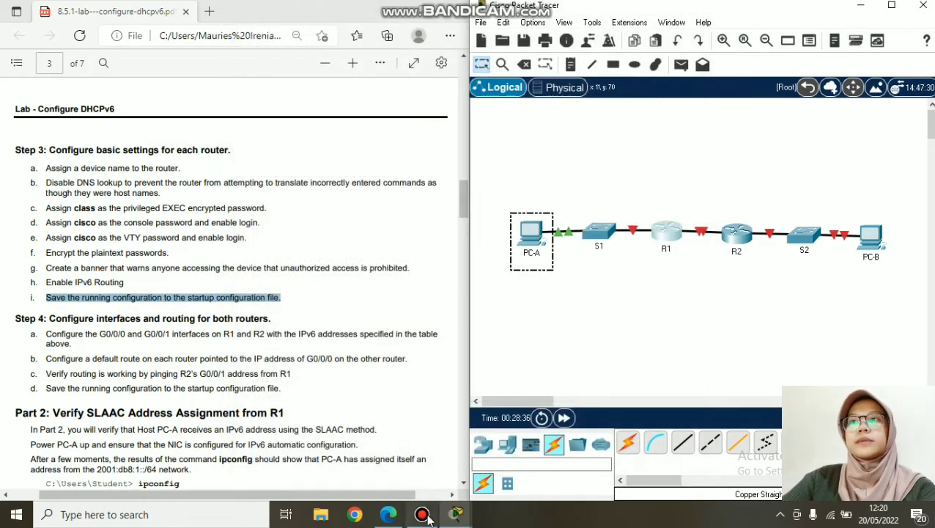
- Highlight the G0/0/0 and G0/0/1 instruction, then scroll the PDF to page 1's addressing table
click(423, 514)
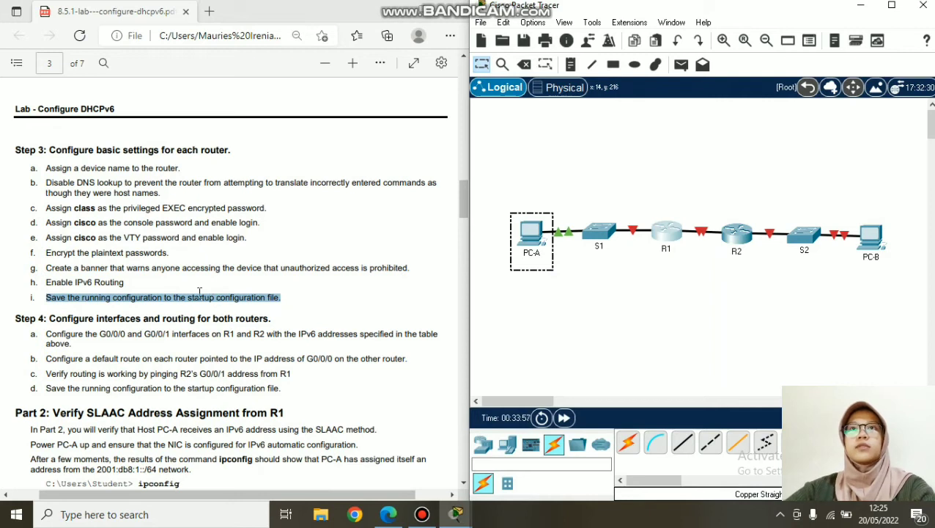
scroll(199, 292, down, 3)
drag(49, 187, 279, 190)
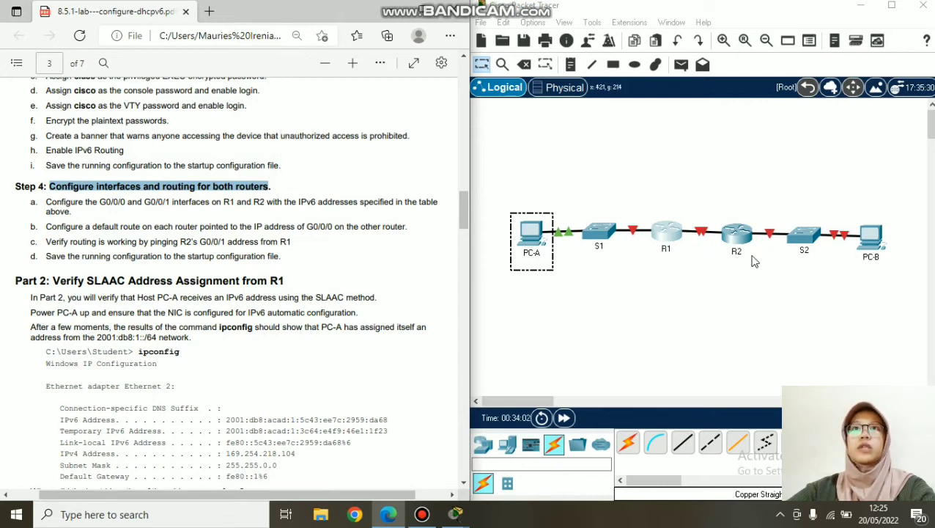
drag(43, 201, 357, 204)
scroll(322, 216, up, 10)
scroll(279, 221, up, 10)
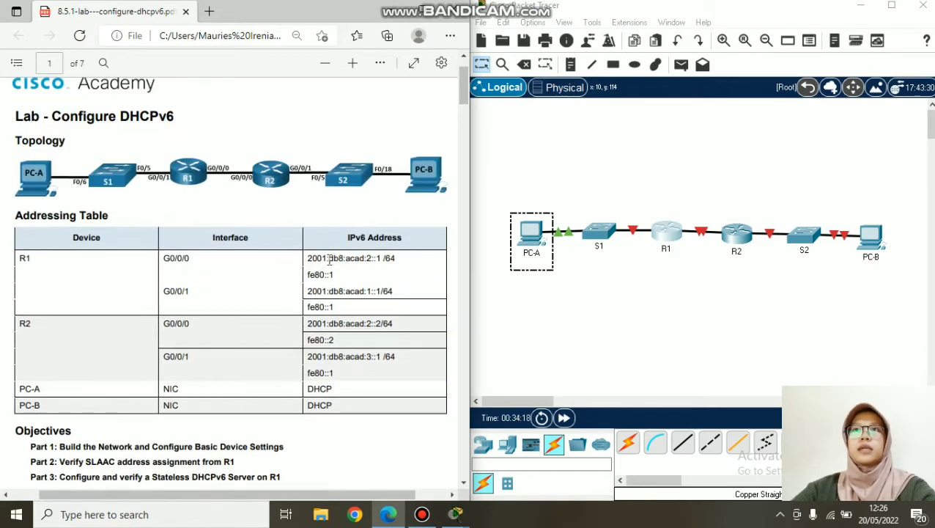
scroll(329, 260, down, 2)
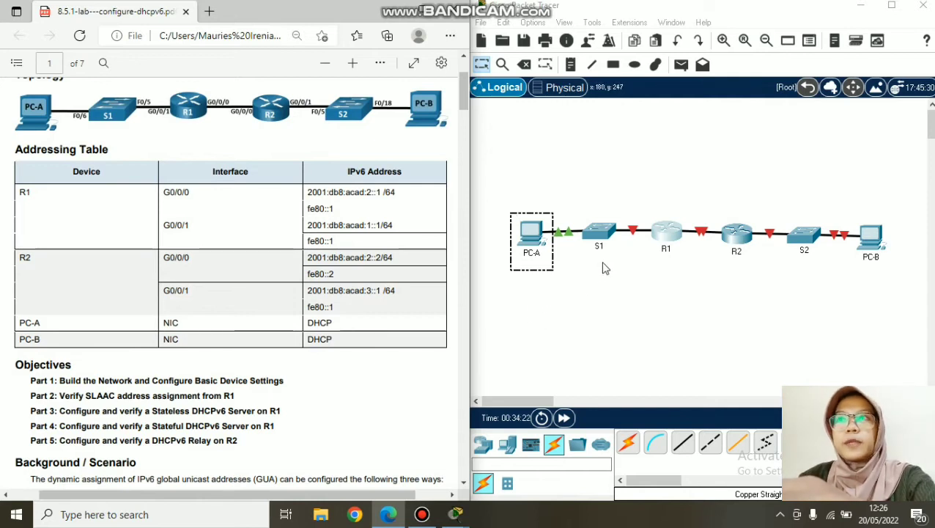
- On R1's CLI, enter global configuration and interface G0/0/0 configuration
click(663, 237)
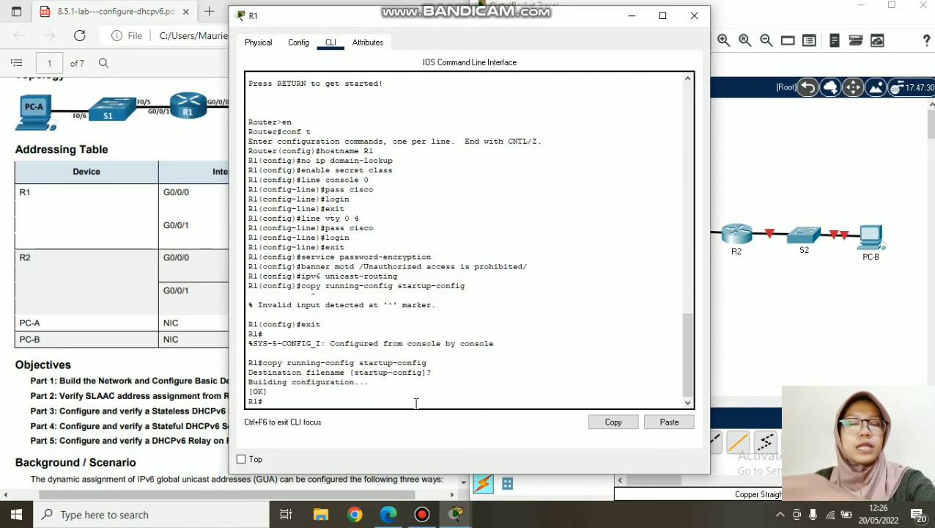
text(conf t)
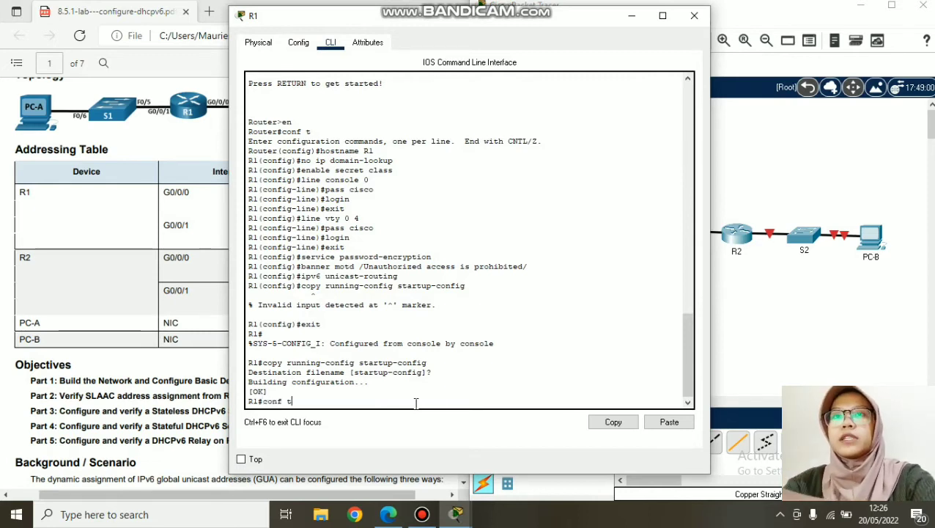
key(Return)
text(int)
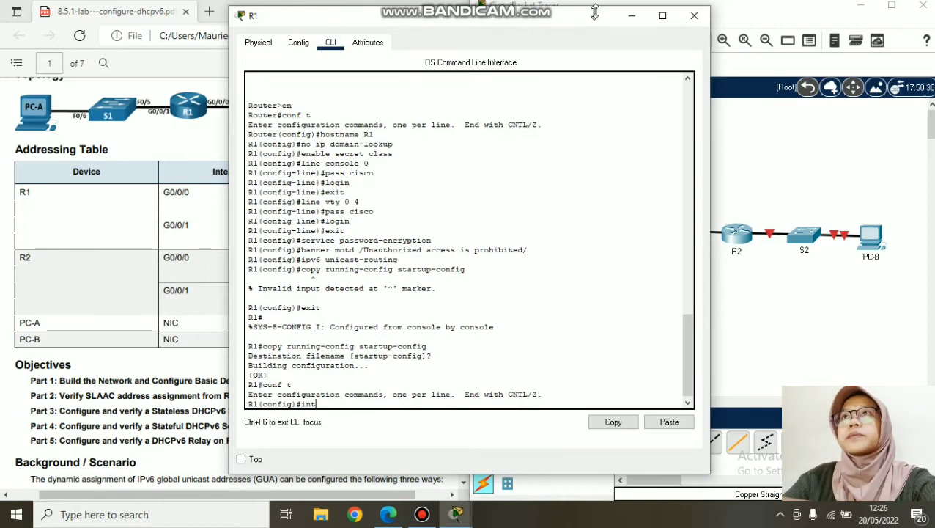
drag(579, 21, 713, 29)
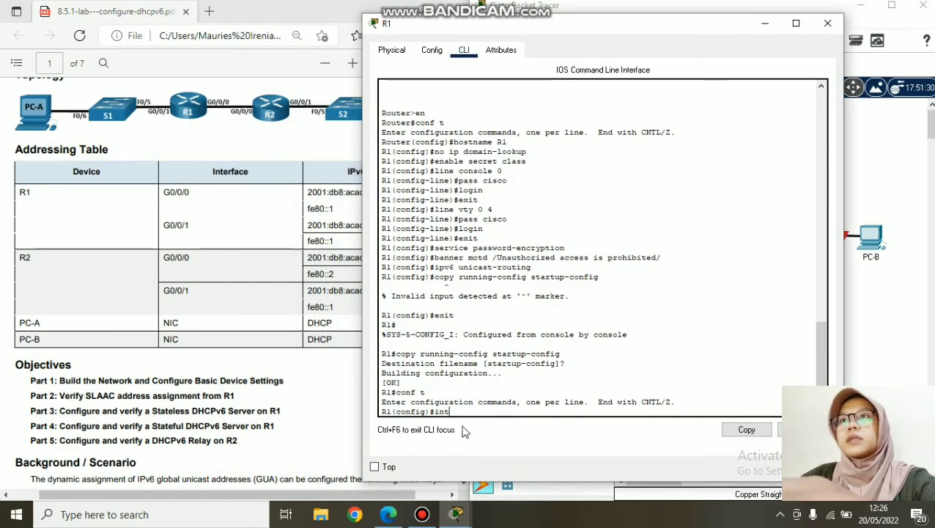
text(g0/)
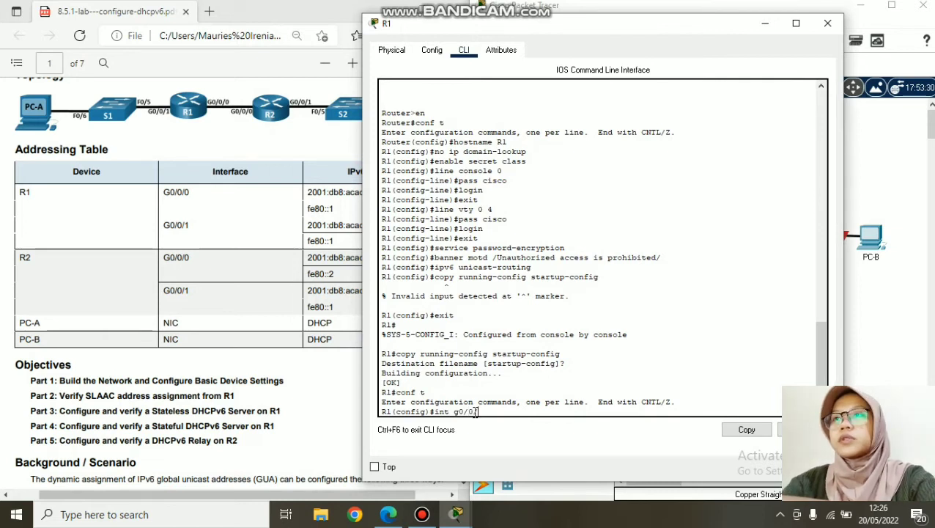
text(0/0)
key(Return)
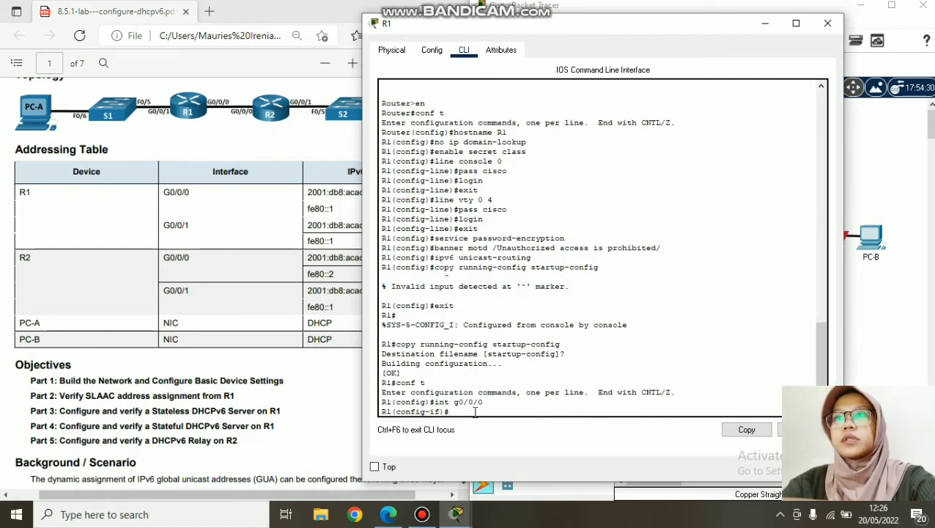
- Run an ipv6 address command with 2001:db8:acad:2::1/64 copied from the addressing table; it is rejected
text(ipv)
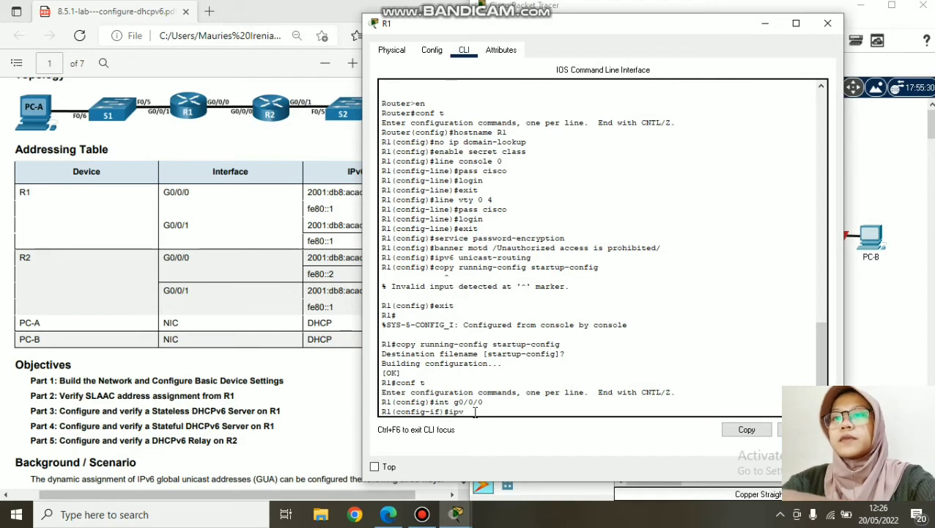
text(6)
text( nd)
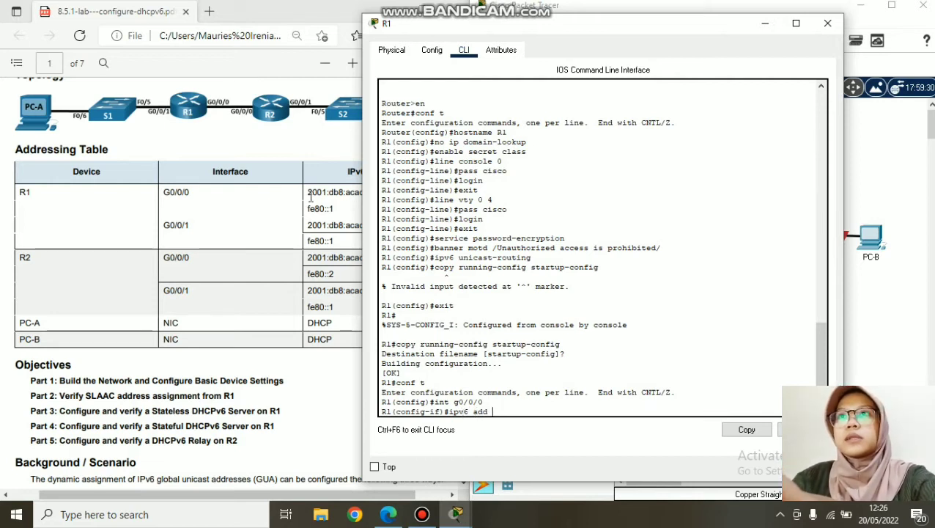
drag(308, 193, 395, 195)
key(ctrl+c)
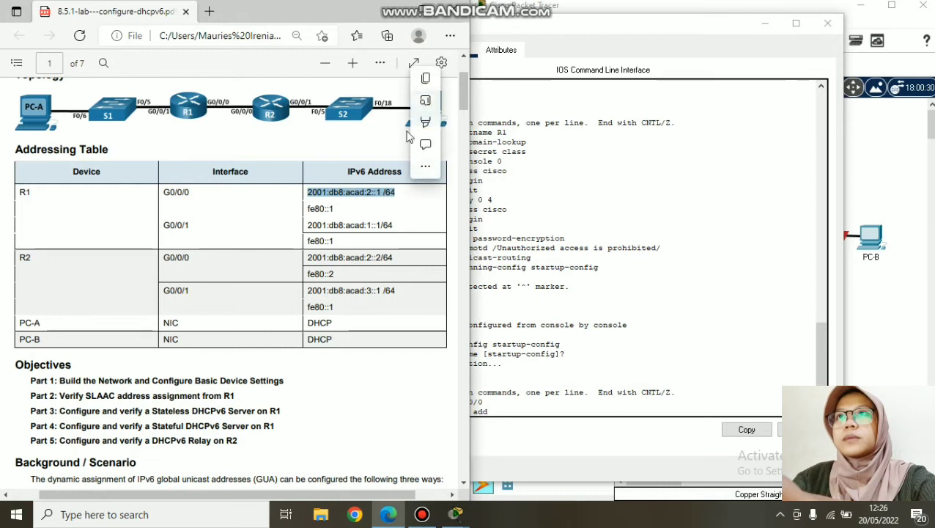
click(424, 80)
click(678, 405)
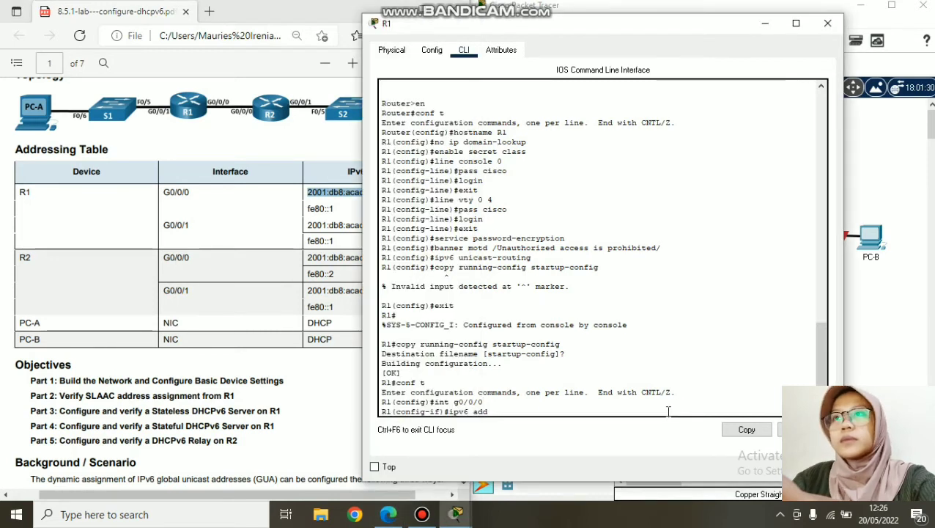
right_click(668, 411)
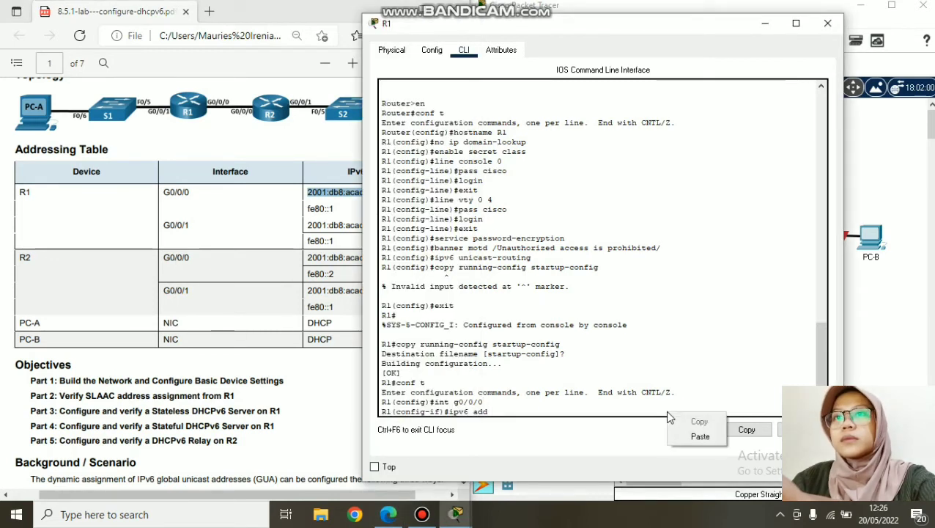
click(698, 438)
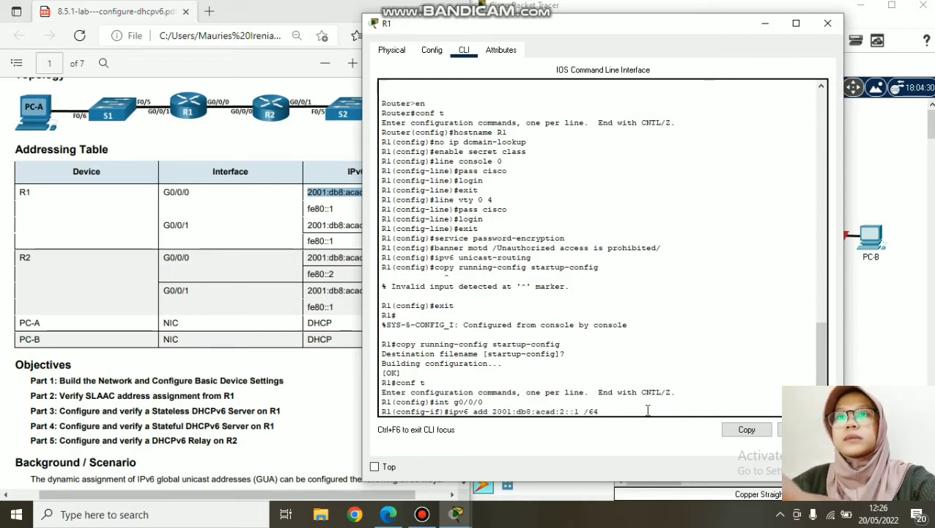
key(Return)
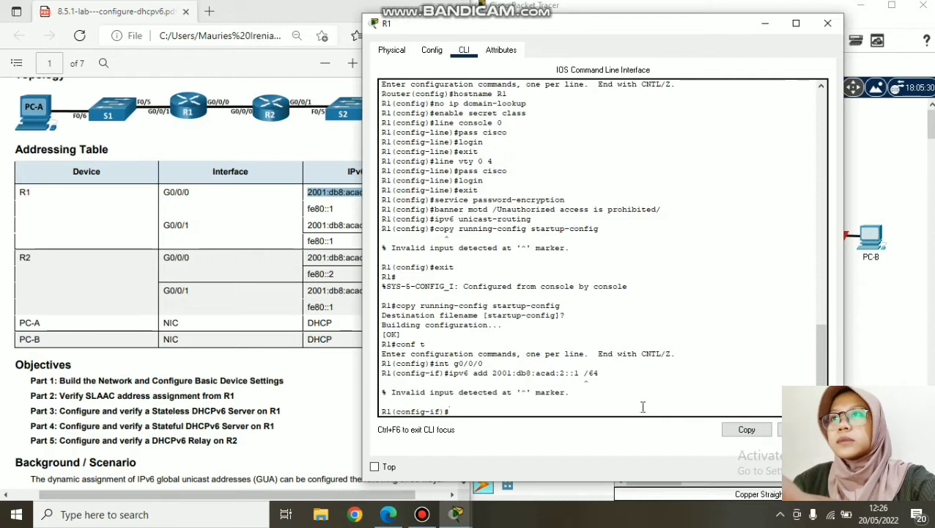
- Copy the rejected ipv6 command back onto the prompt for editing
drag(600, 371, 449, 373)
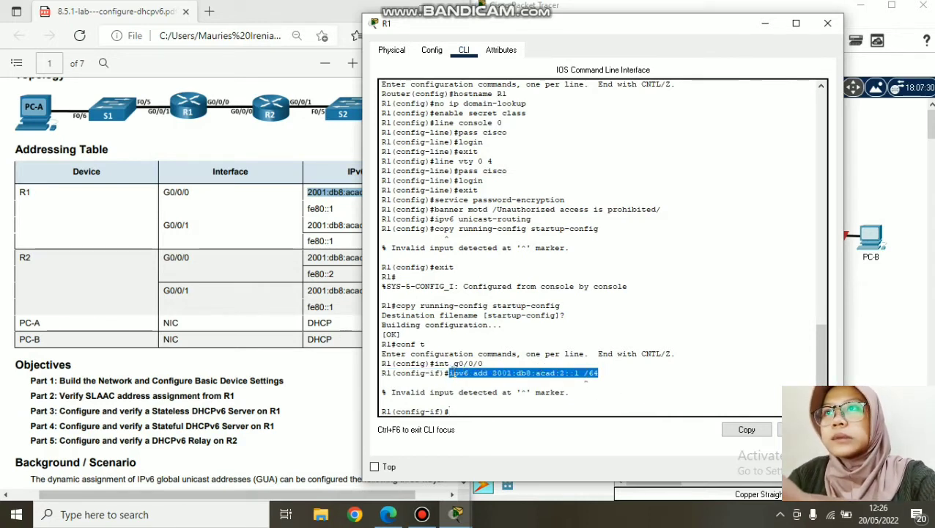
right_click(455, 374)
click(473, 382)
click(484, 411)
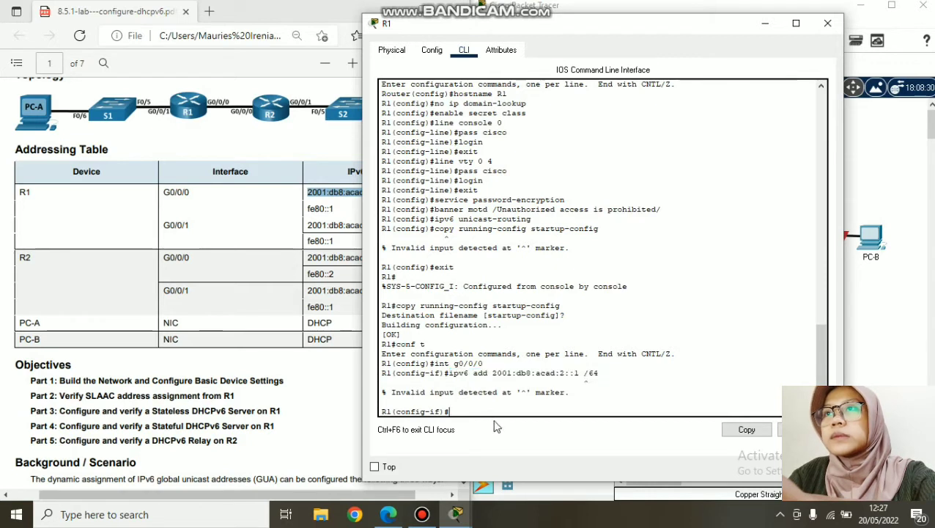
right_click(496, 406)
click(514, 438)
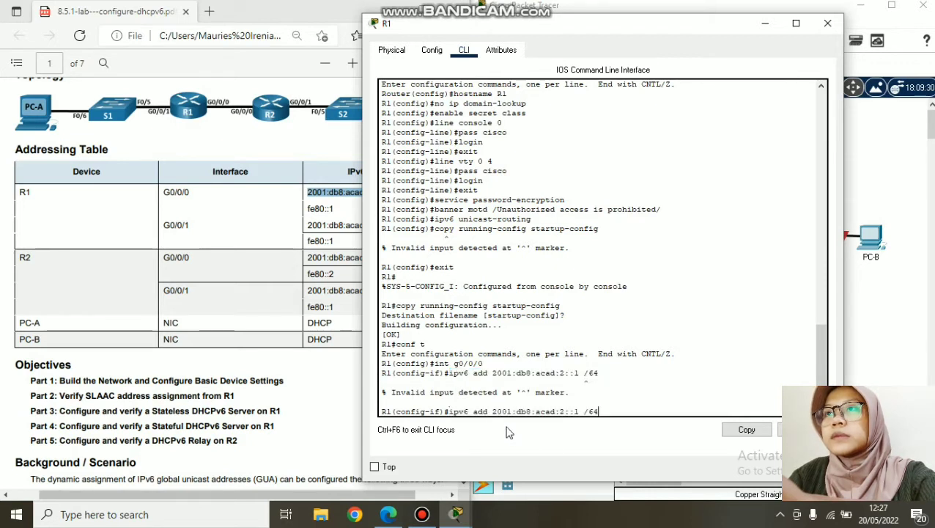
- Correct the keyword, remove the space before /64, and apply 2001:db8:acad:2::1/64 to G0/0/0
text(r)
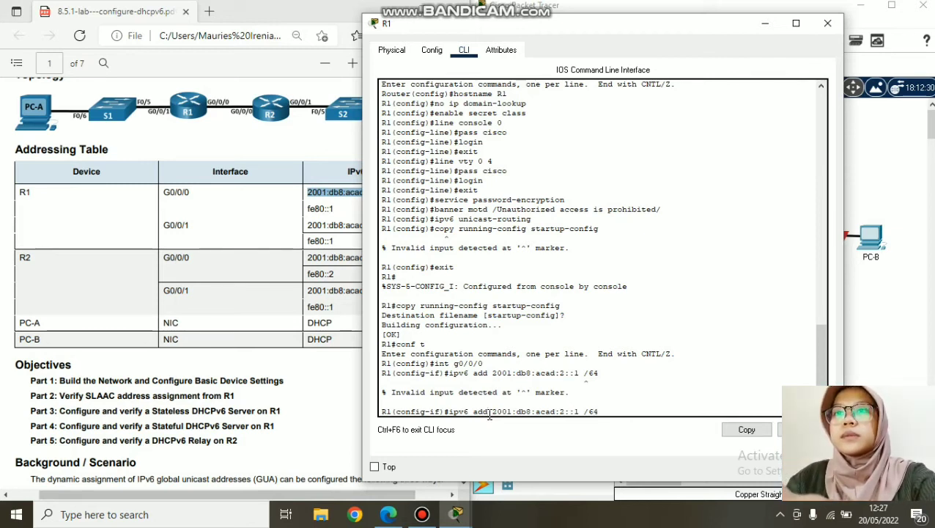
key(Left)
key(Left)
key(Left)
key(Left)
key(Left)
key(Left)
key(Left)
key(Left)
key(Left)
key(Left)
key(Left)
key(Left)
key(Left)
key(Left)
key(Left)
key(Left)
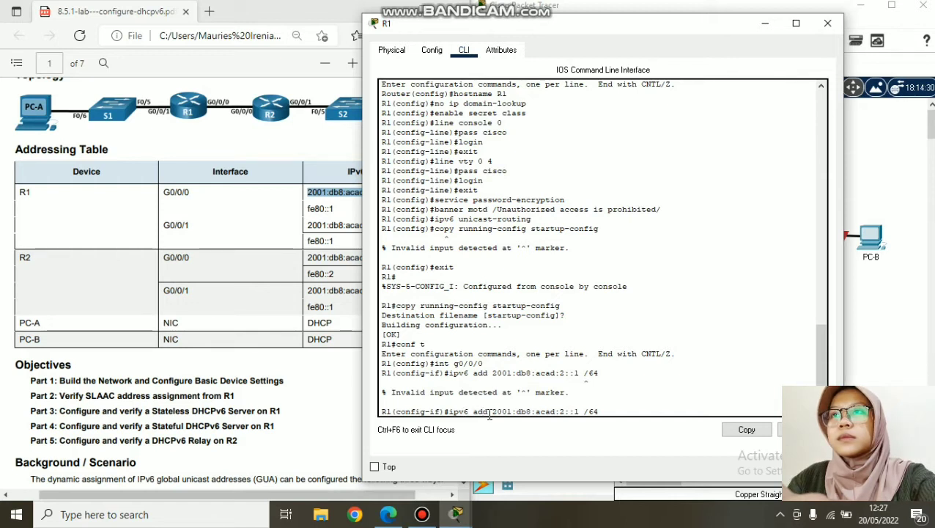
text(ress)
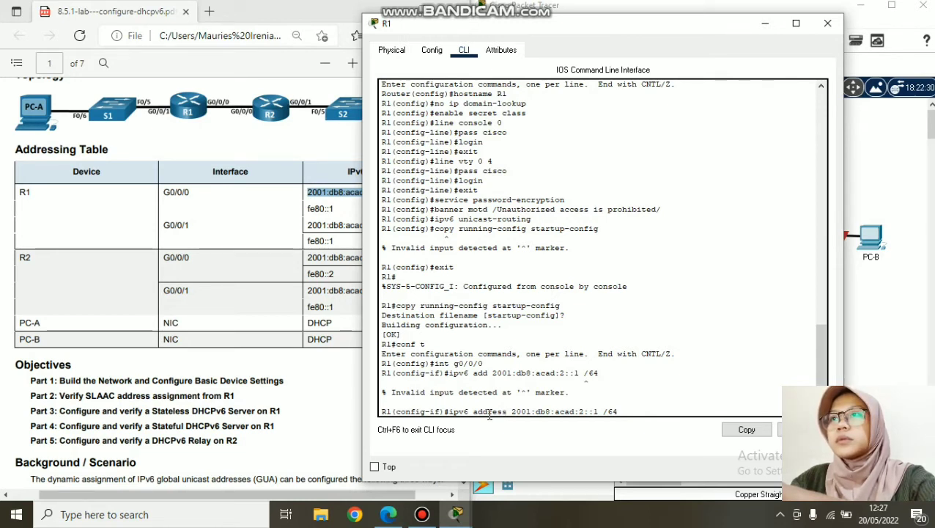
key(Right)
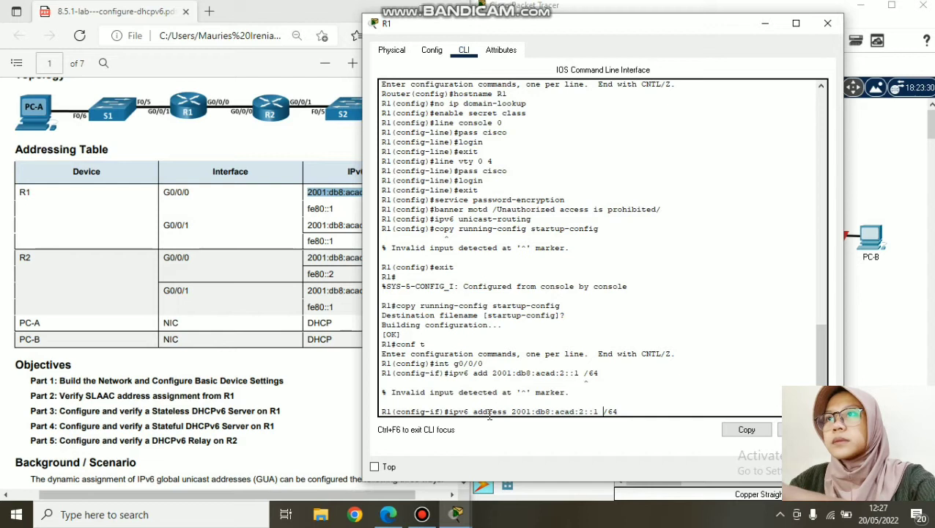
key(BackSpace)
drag(587, 30, 635, 31)
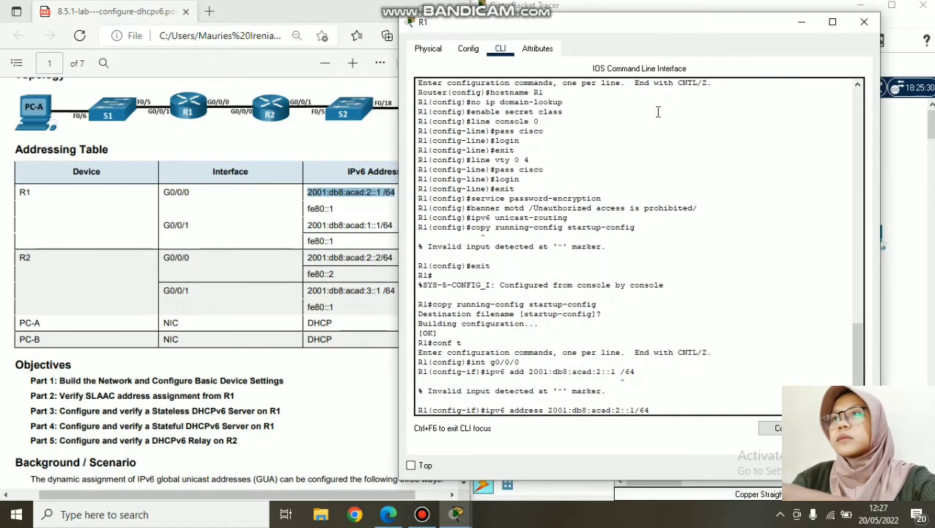
key(Left)
key(Left)
key(Left)
key(Left)
key(Left)
key(Left)
key(Left)
key(Left)
key(Left)
key(Left)
key(Left)
key(Left)
key(Left)
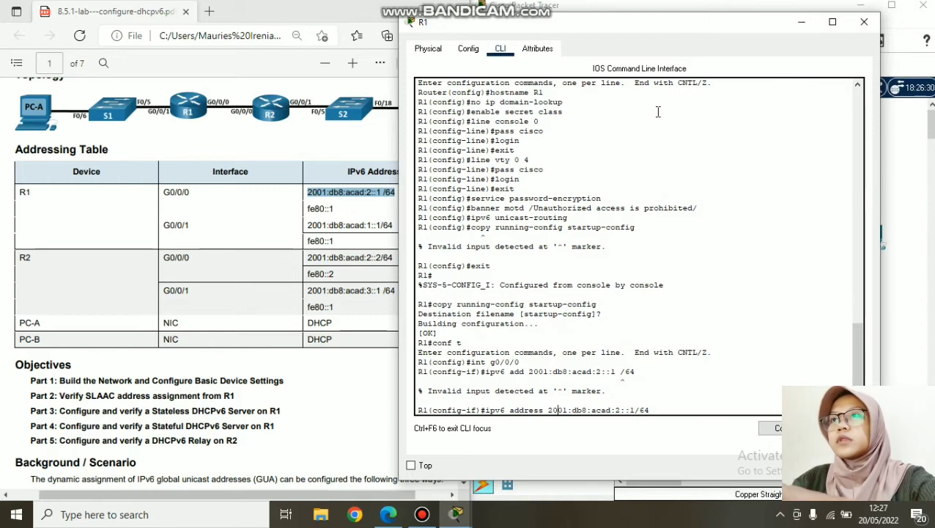
key(BackSpace)
key(BackSpace)
key(BackSpace)
key(BackSpace)
key(Return)
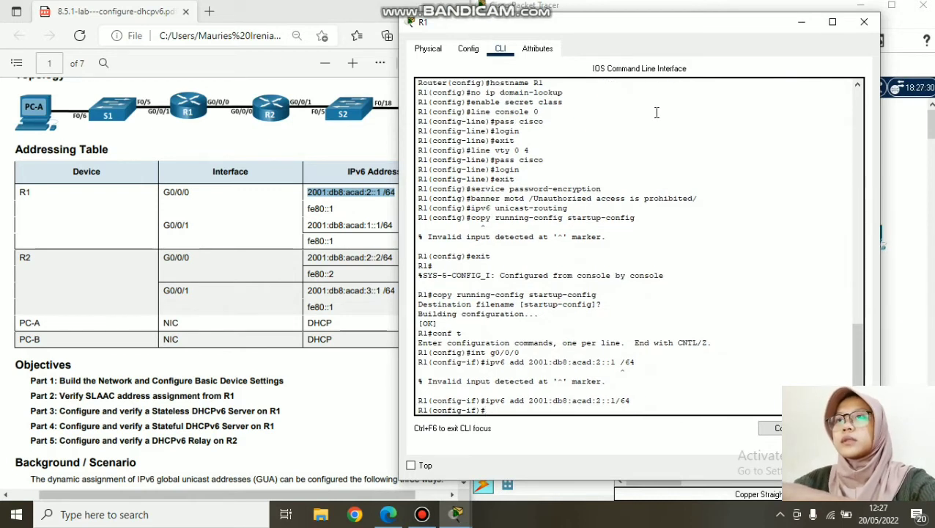
- Paste the accepted ipv6 address command at the prompt and clear its old address
drag(630, 400, 486, 400)
right_click(488, 400)
click(515, 411)
click(511, 412)
right_click(509, 415)
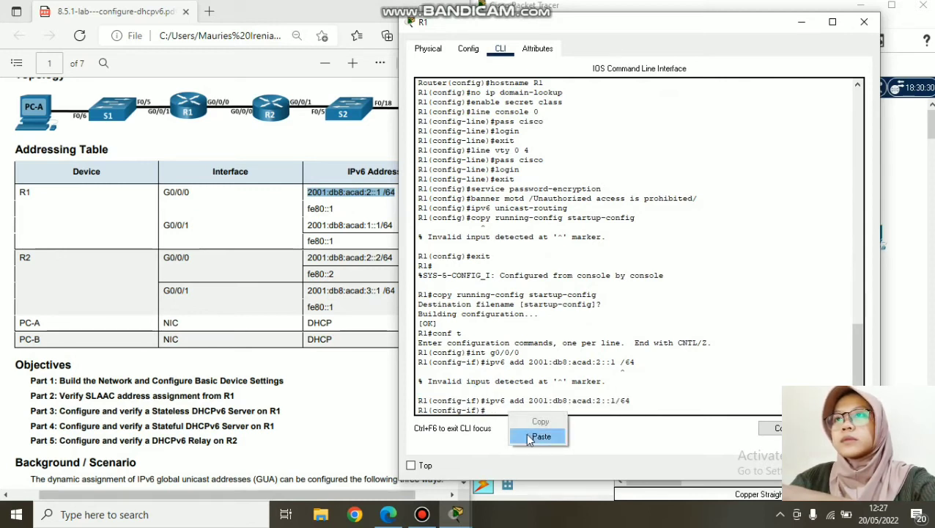
click(527, 435)
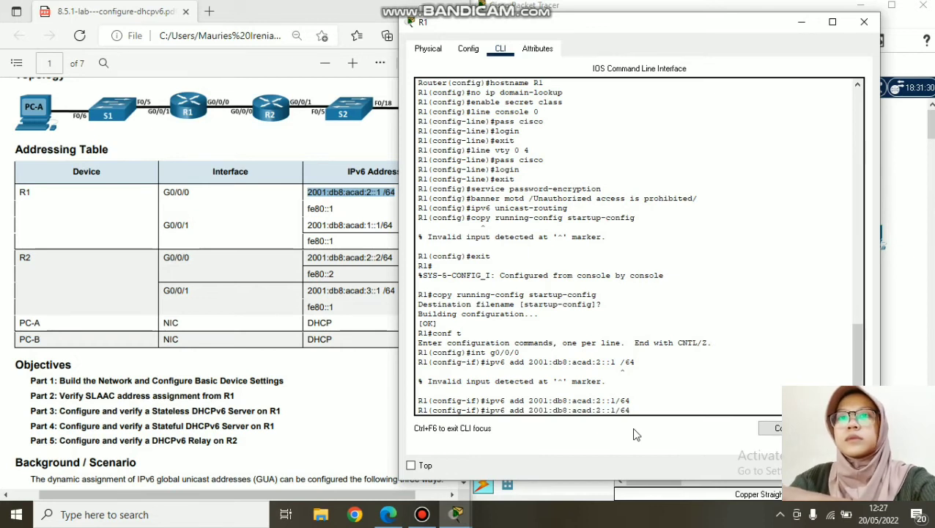
key(BackSpace)
key(BackSpace)
key(BackSpace)
key(BackSpace)
key(BackSpace)
key(BackSpace)
key(BackSpace)
key(BackSpace)
key(BackSpace)
key(BackSpace)
key(BackSpace)
key(BackSpace)
key(BackSpace)
- Add fe80::1, copied from the handout, to the ipv6 address command and run it
text(d)
click(308, 210)
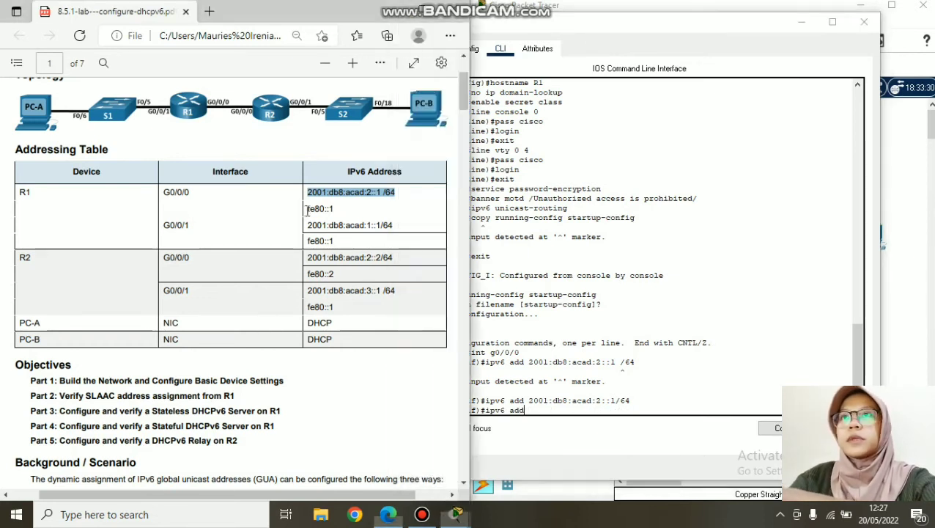
drag(308, 210, 334, 209)
click(359, 95)
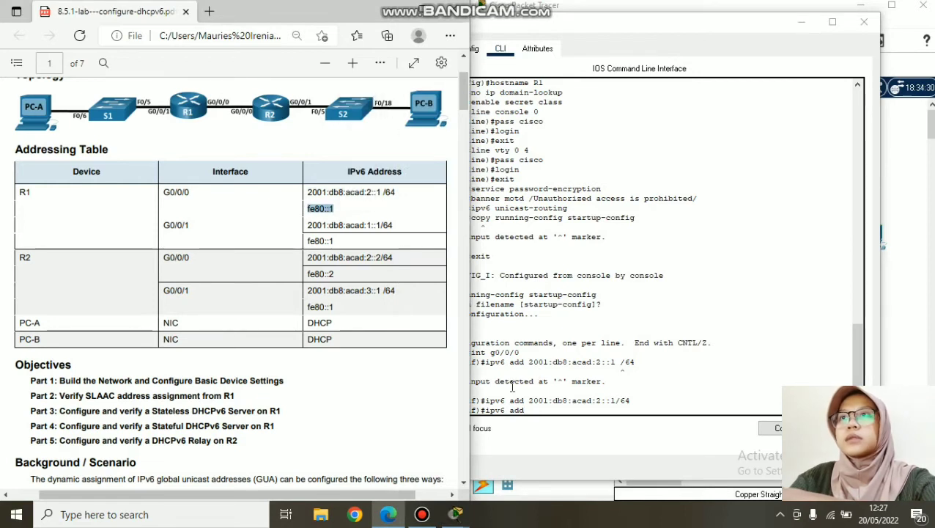
click(541, 408)
right_click(556, 412)
click(562, 437)
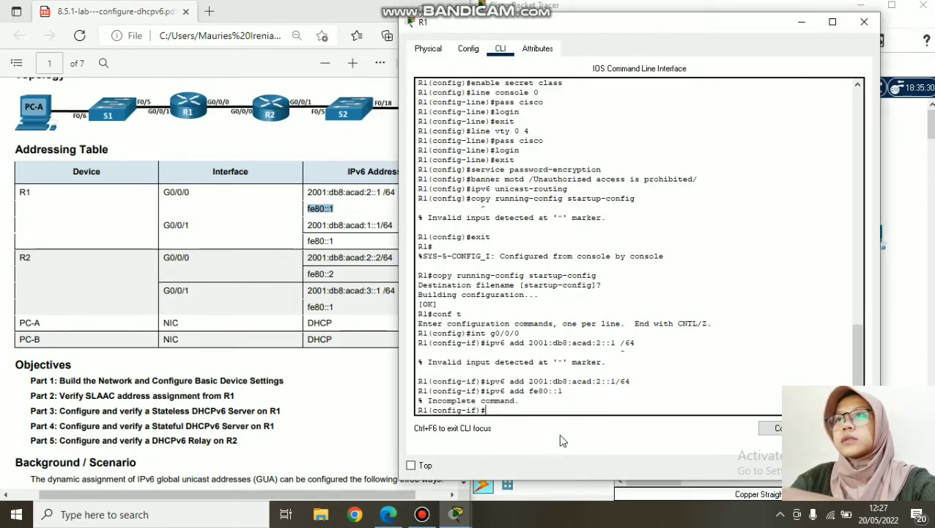
key(Up)
key(Return)
- Assign fe80::1 as G0/0/0's link-local address, run no shutdown, and exit the interface
right_click(536, 409)
key(Up)
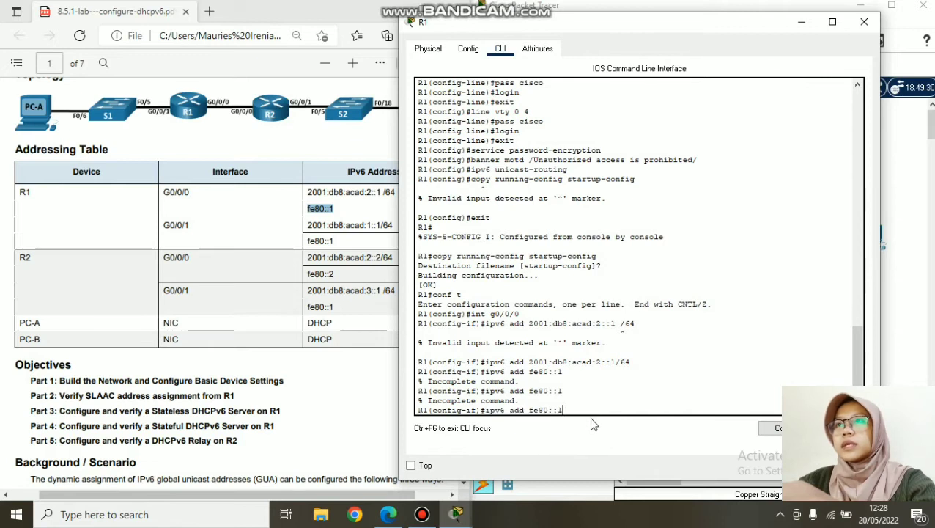
text(link-local)
key(Return)
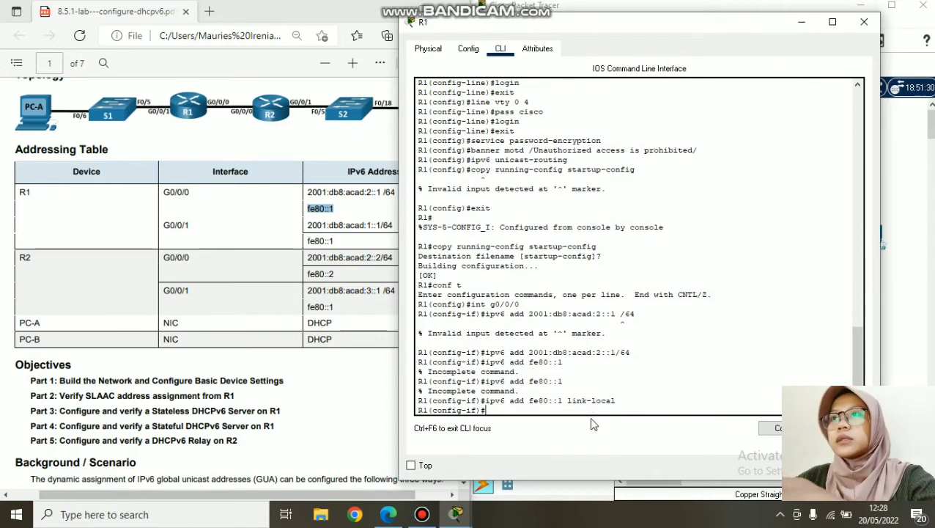
text(no sh)
key(Return)
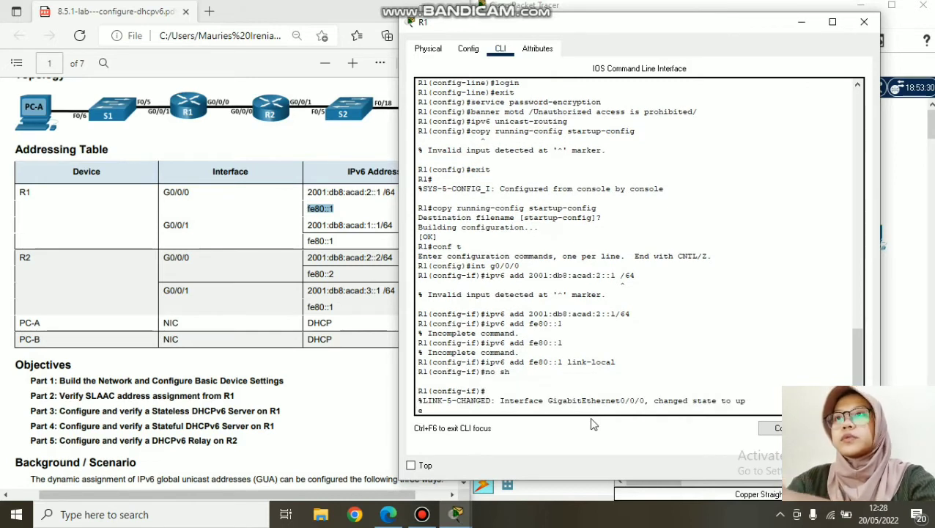
text(e)
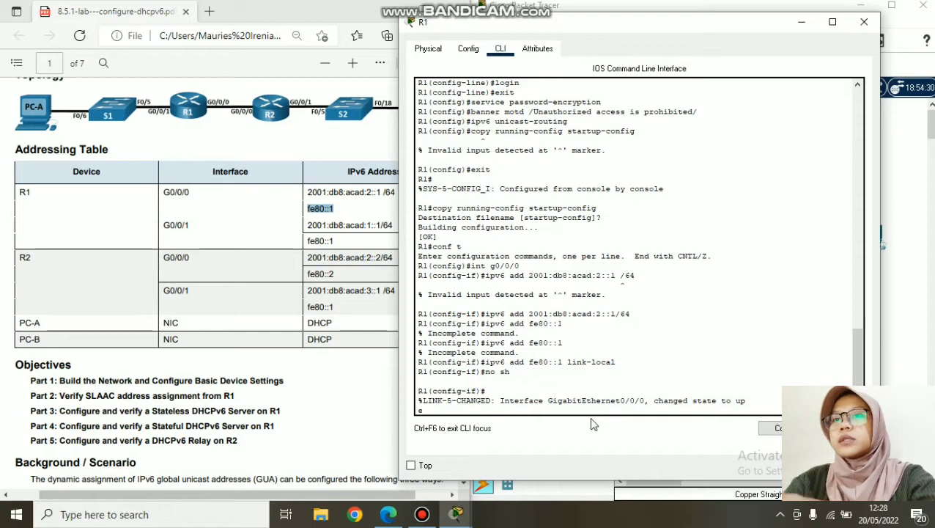
text(x)
key(Return)
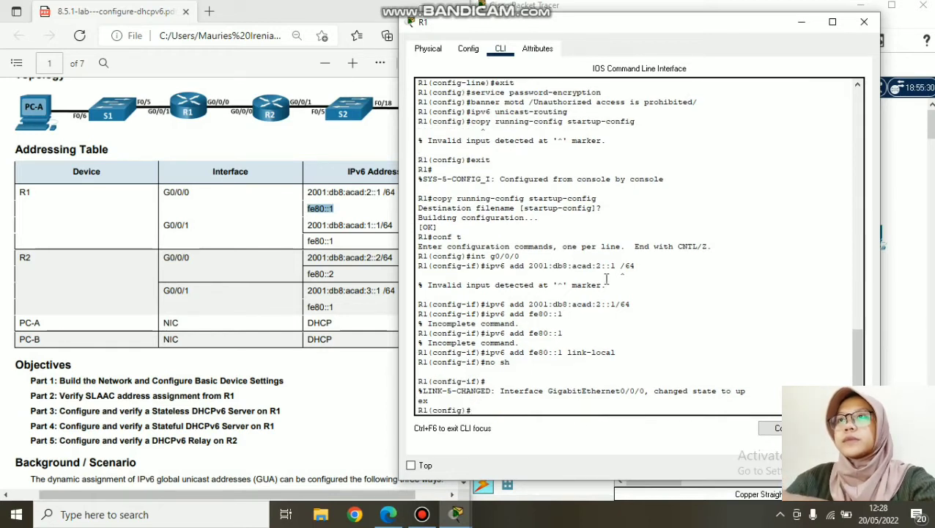
- Reuse the earlier address command and copy G0/0/1's address 2001:db8:acad:1::1/64 from the table
drag(631, 304, 486, 305)
right_click(487, 305)
click(499, 310)
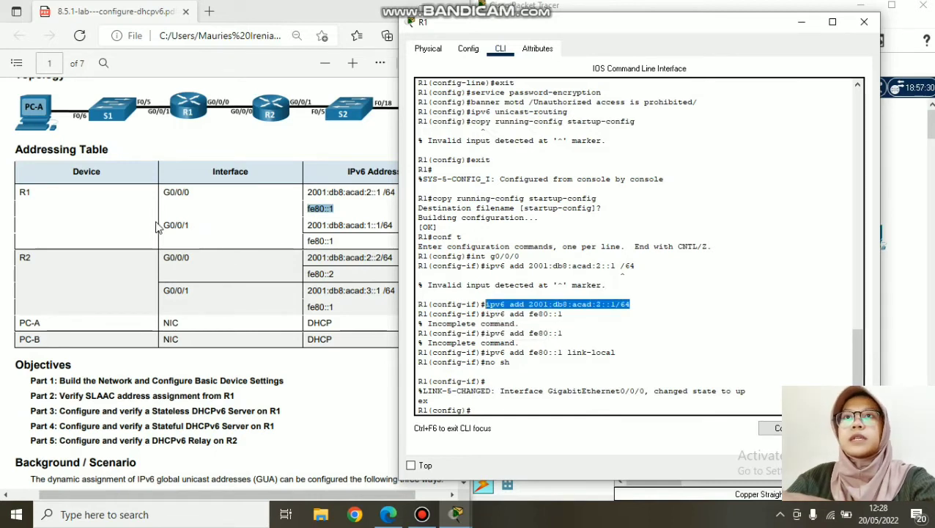
click(492, 409)
right_click(492, 412)
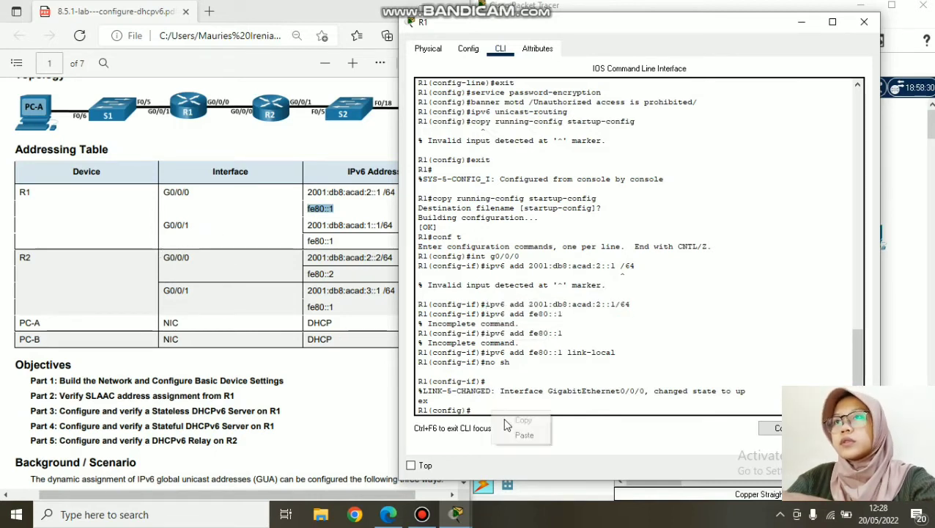
click(523, 434)
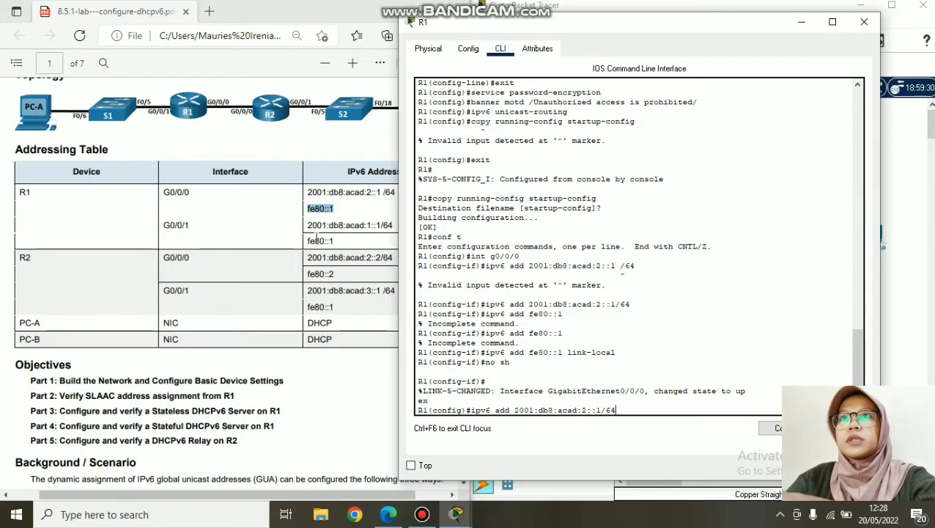
drag(307, 225, 392, 226)
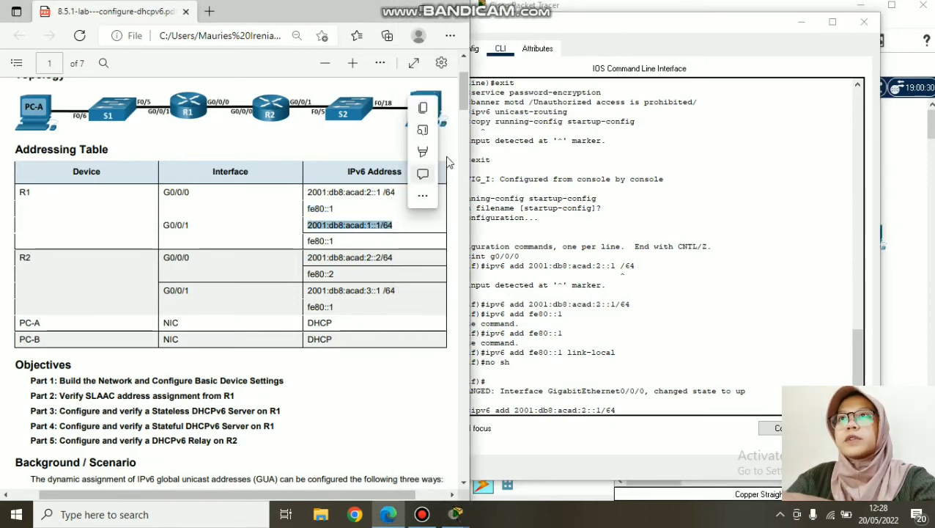
click(422, 108)
click(696, 409)
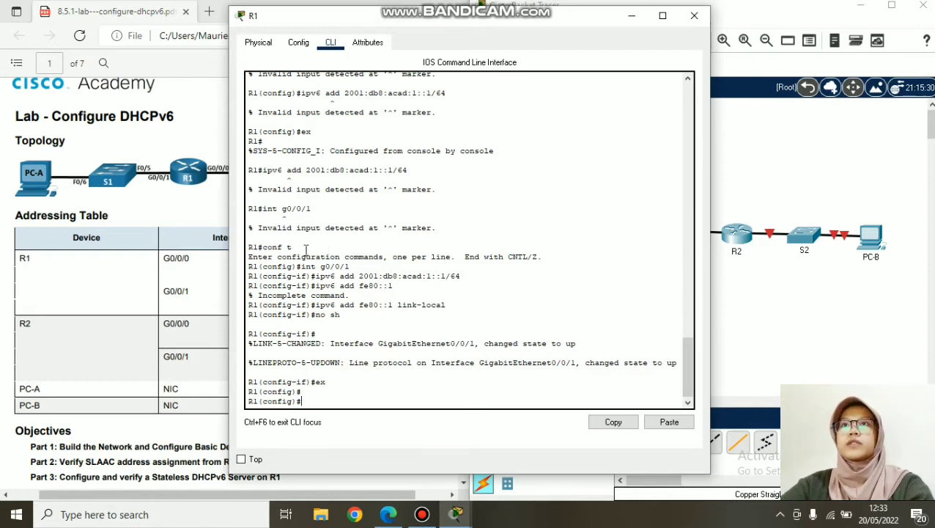
- Review R1's G0/0/1 commands (2001:db8:acad:1::1/64, fe80::1 link-local, exit), then close the window
scroll(313, 212, up, 2)
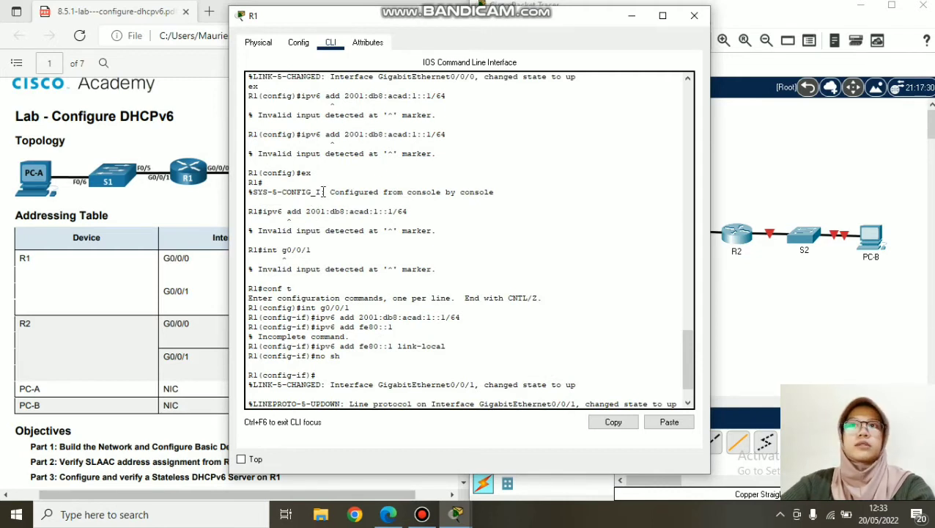
scroll(331, 232, down, 2)
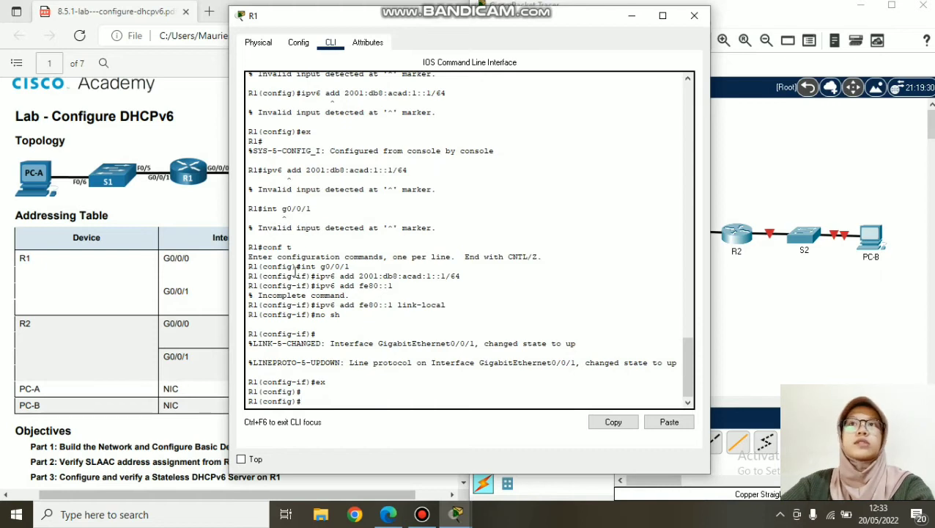
drag(308, 248, 263, 245)
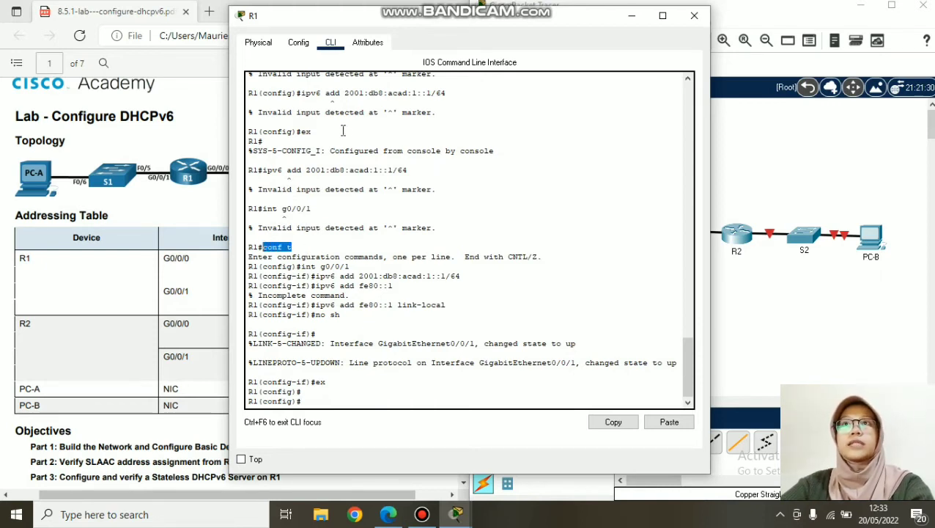
drag(333, 132, 298, 138)
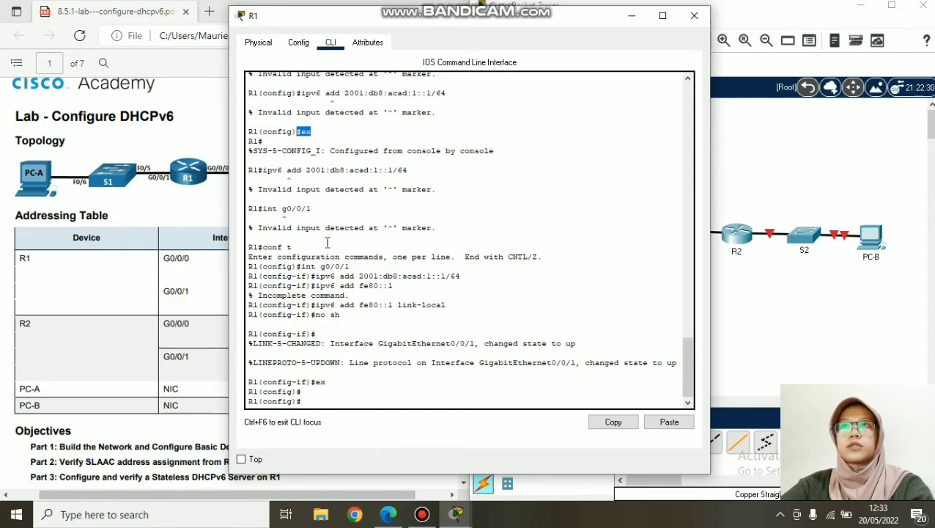
drag(293, 247, 264, 253)
drag(350, 267, 303, 267)
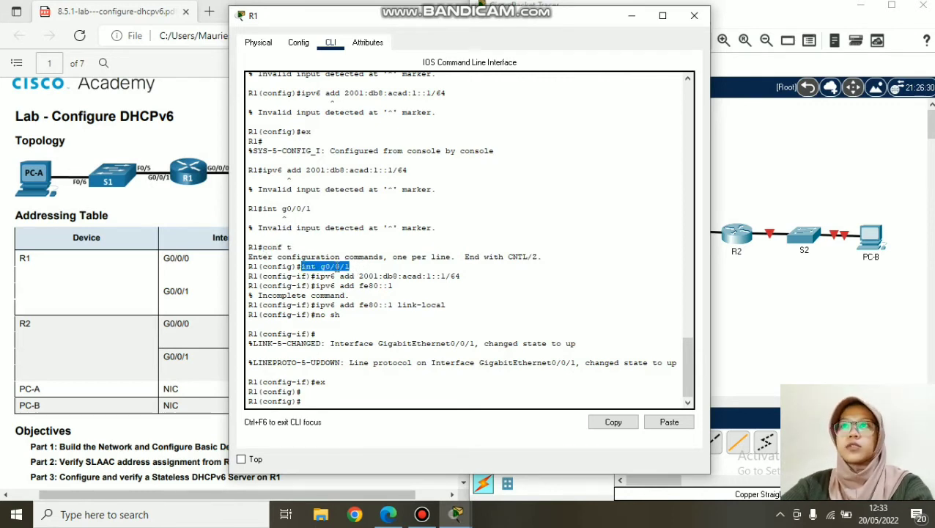
drag(462, 275, 316, 277)
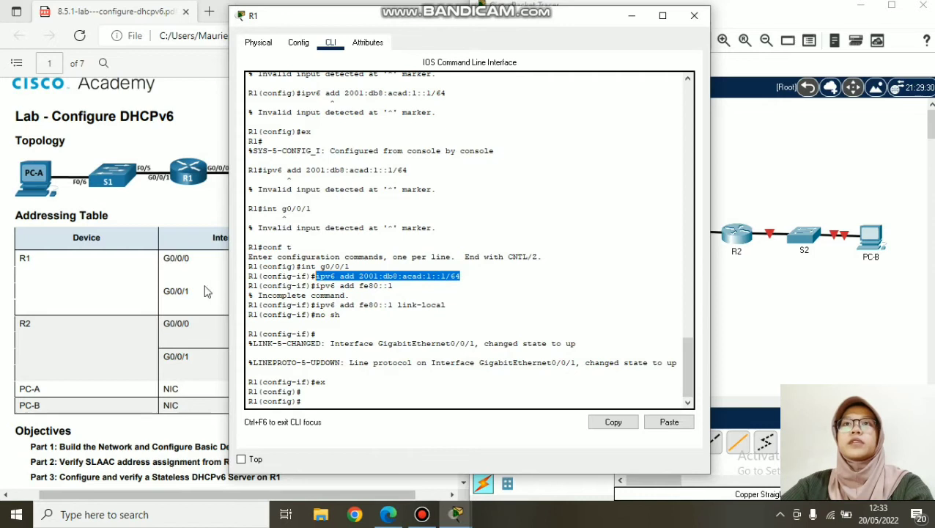
drag(316, 286, 398, 290)
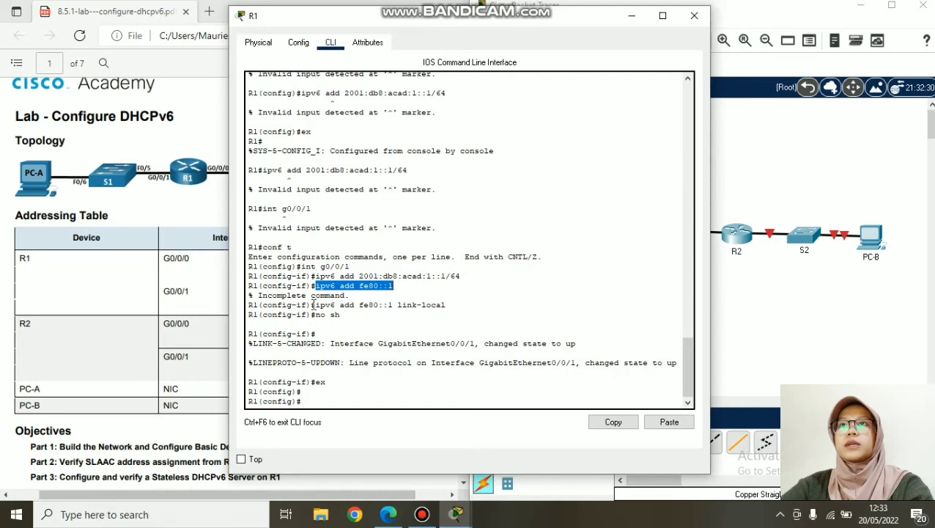
drag(449, 305, 312, 315)
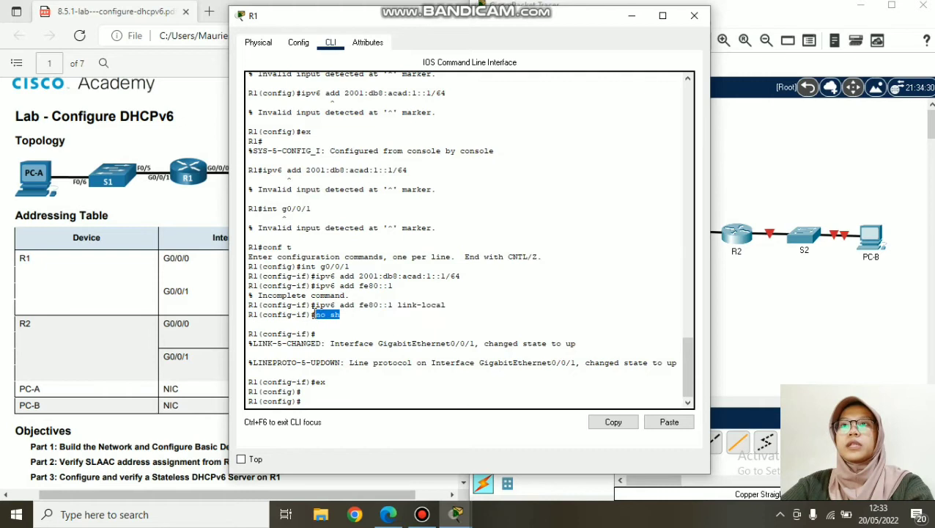
drag(327, 382, 320, 383)
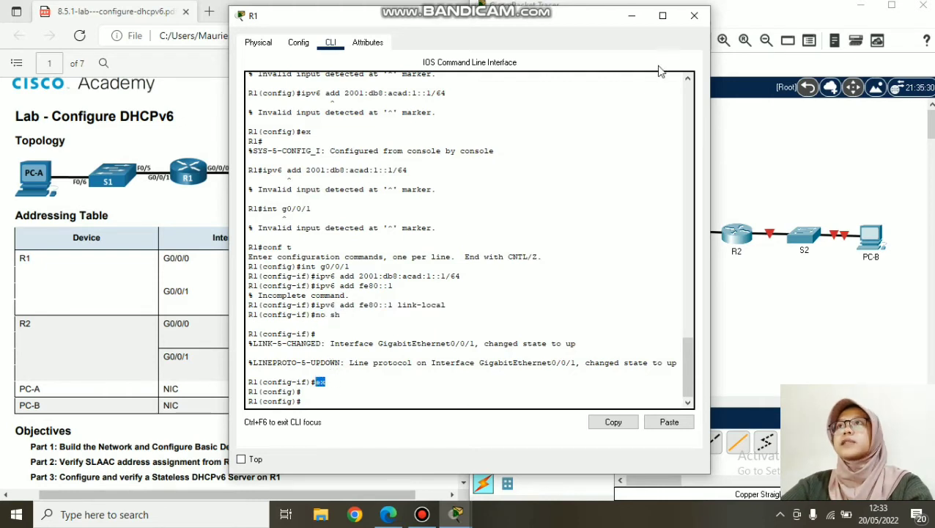
click(693, 20)
- On R2's CLI, enter global configuration and begin configuring interface G0/0/0
click(737, 240)
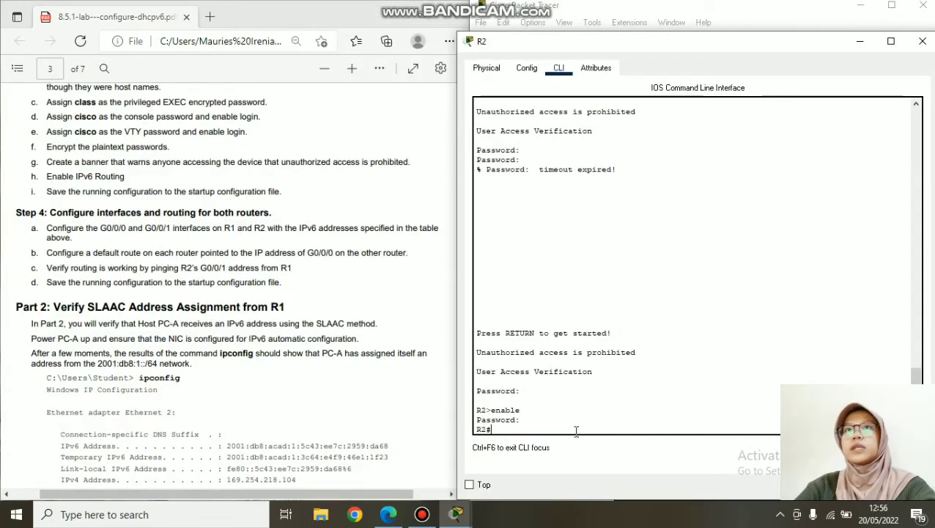
text(co)
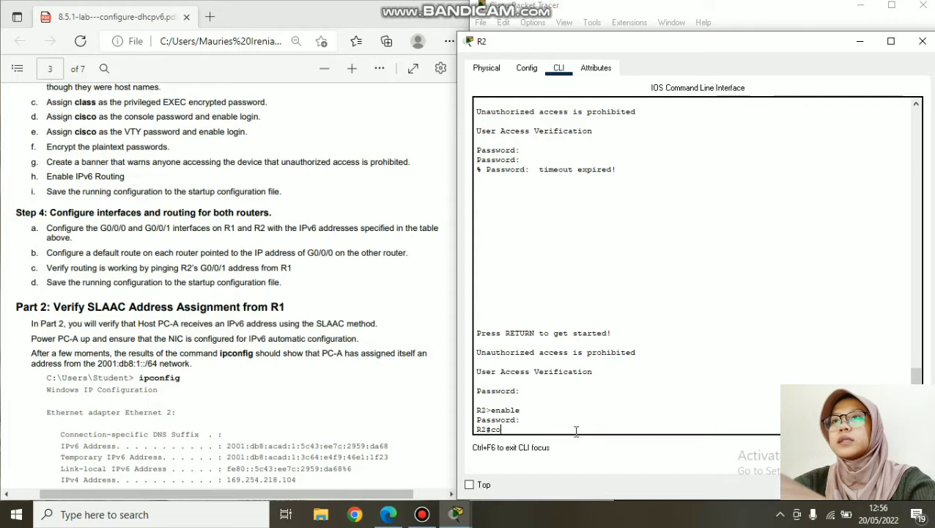
text(nf t)
key(Return)
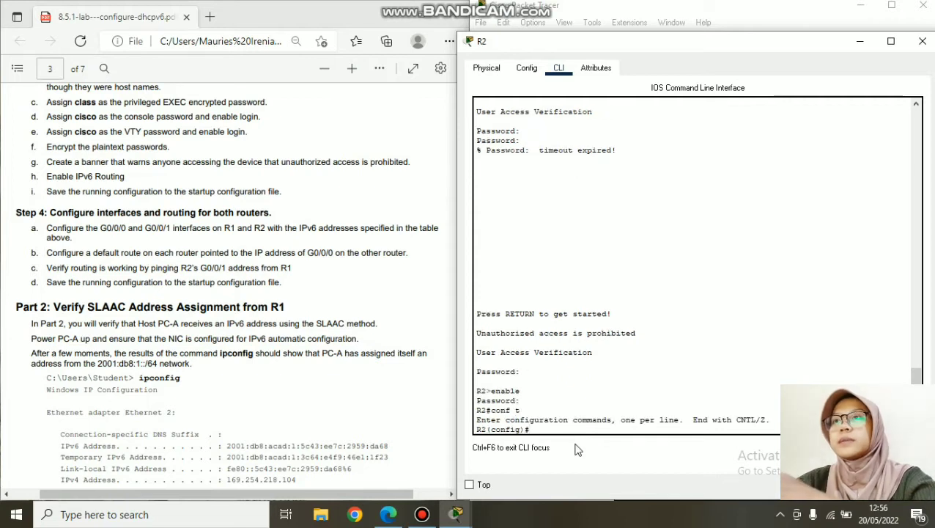
text(ipv6)
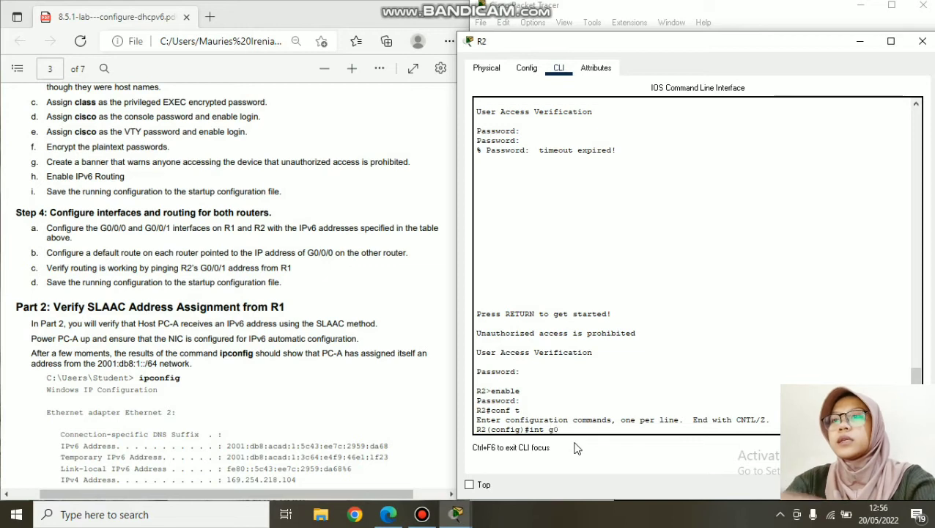
text(/0/0)
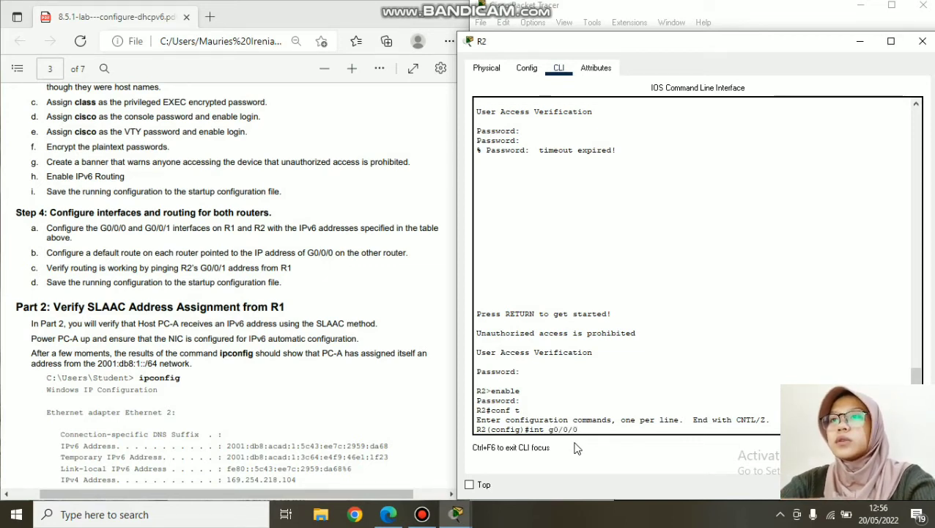
key(Return)
scroll(302, 294, up, 4)
scroll(302, 311, up, 6)
click(326, 287)
scroll(327, 291, up, 4)
click(325, 288)
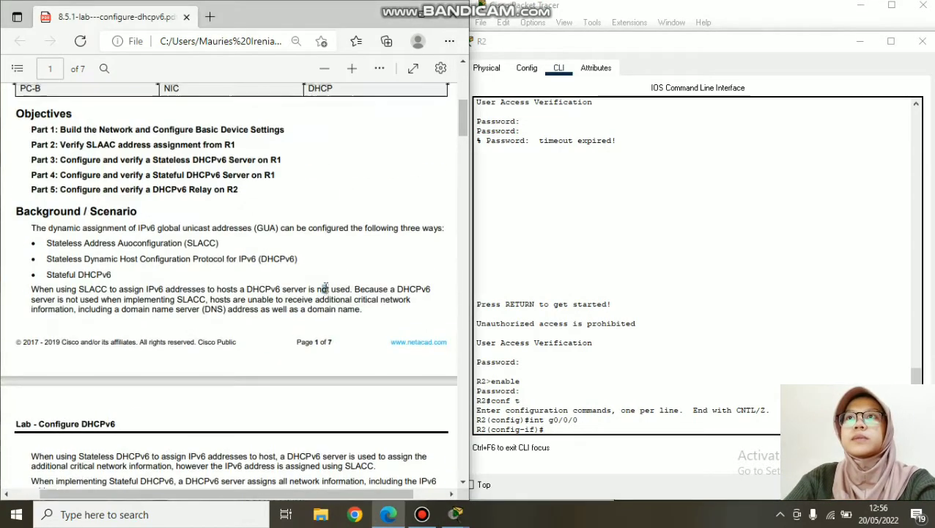
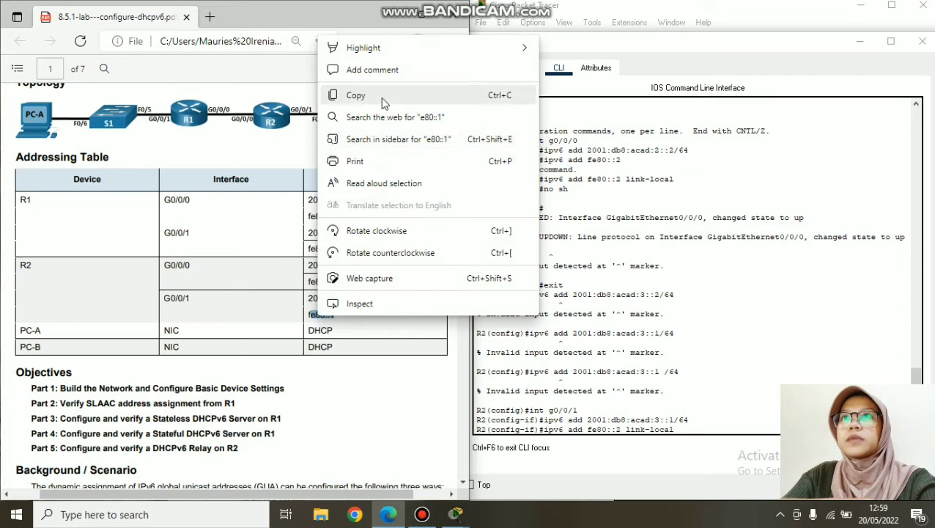
- Give R2's G0/0/1 the link-local address fe80::1
click(693, 427)
key(BackSpace)
key(BackSpace)
key(BackSpace)
key(BackSpace)
key(BackSpace)
key(BackSpace)
key(BackSpace)
key(BackSpace)
key(BackSpace)
key(BackSpace)
key(BackSpace)
key(BackSpace)
key(BackSpace)
key(BackSpace)
key(BackSpace)
text(80::)
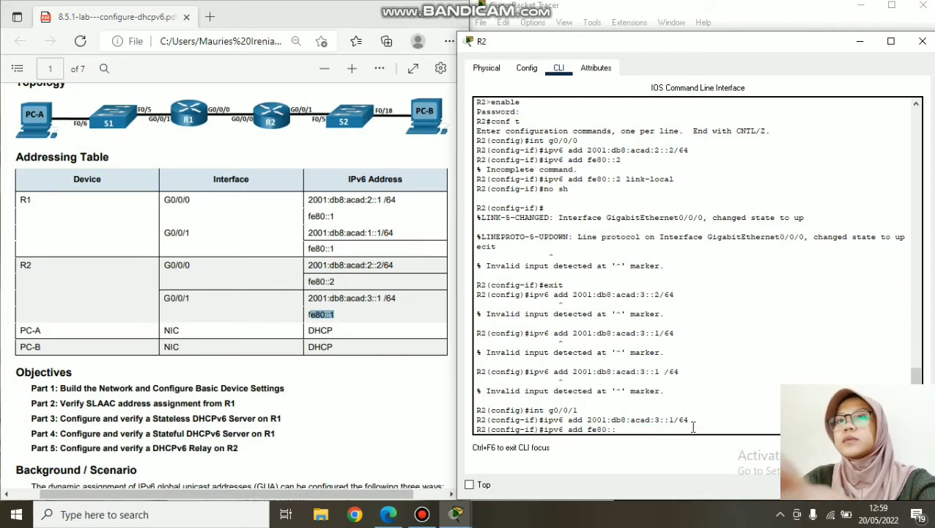
key(Return)
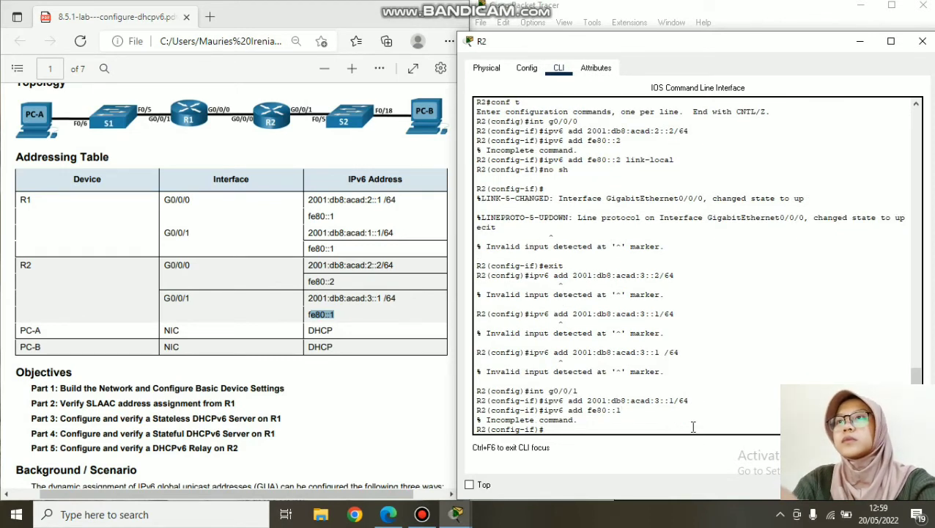
drag(621, 411, 543, 411)
right_click(547, 413)
click(565, 419)
right_click(561, 432)
click(584, 455)
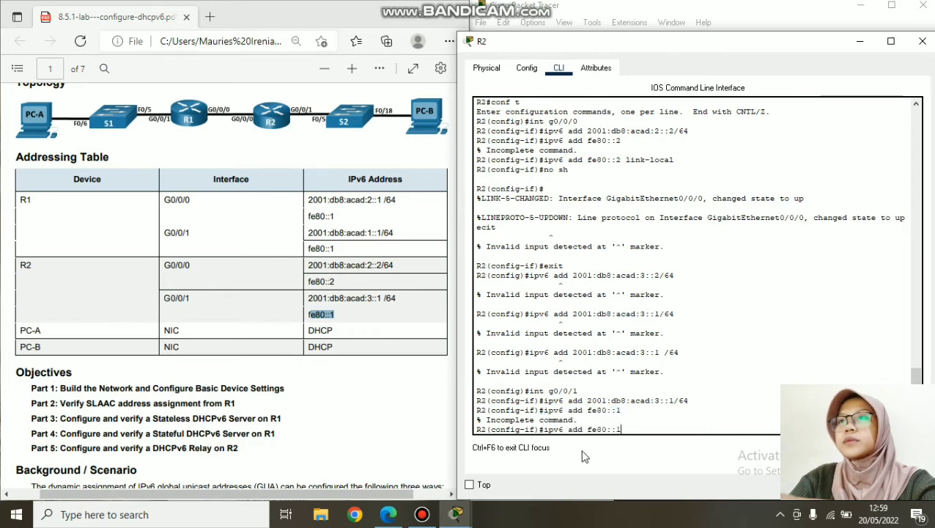
text(link-local)
key(Return)
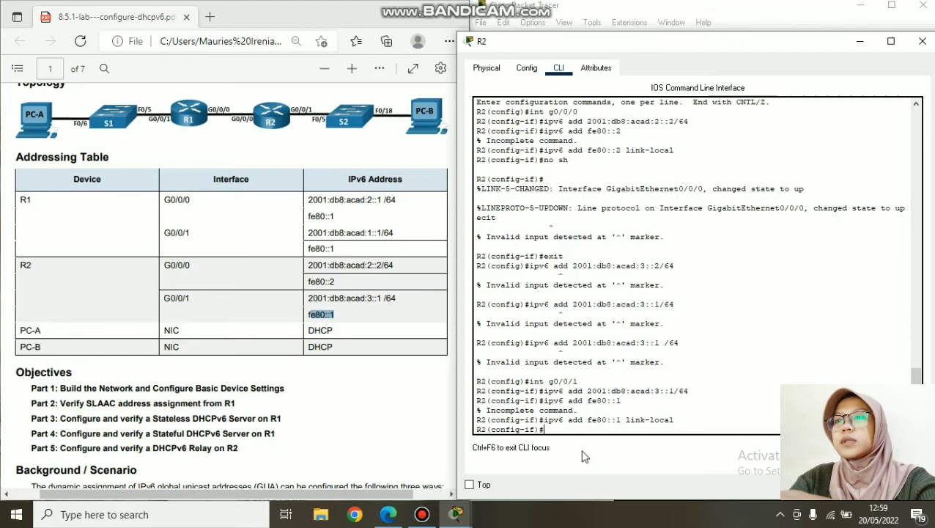
- Bring G0/0/1 up with no shutdown and exit to global configuration
text(no sh)
key(Return)
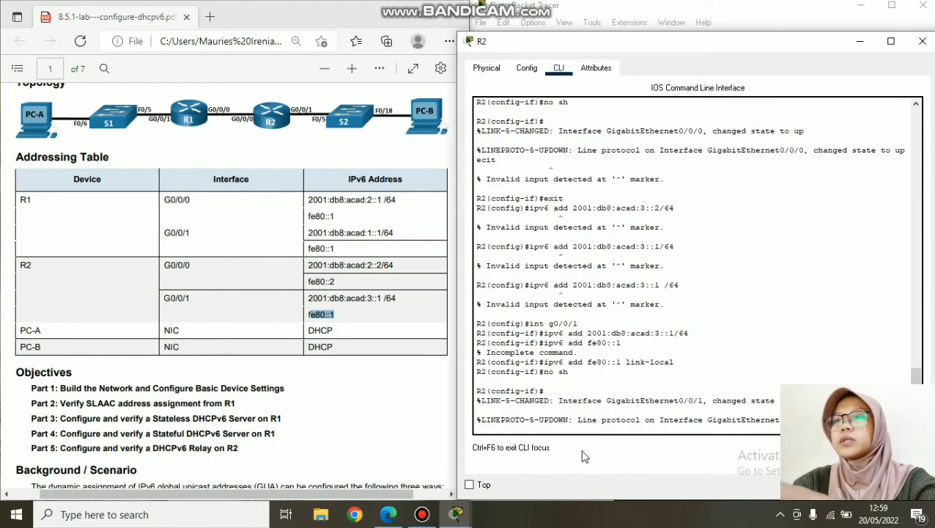
text(ex)
key(Return)
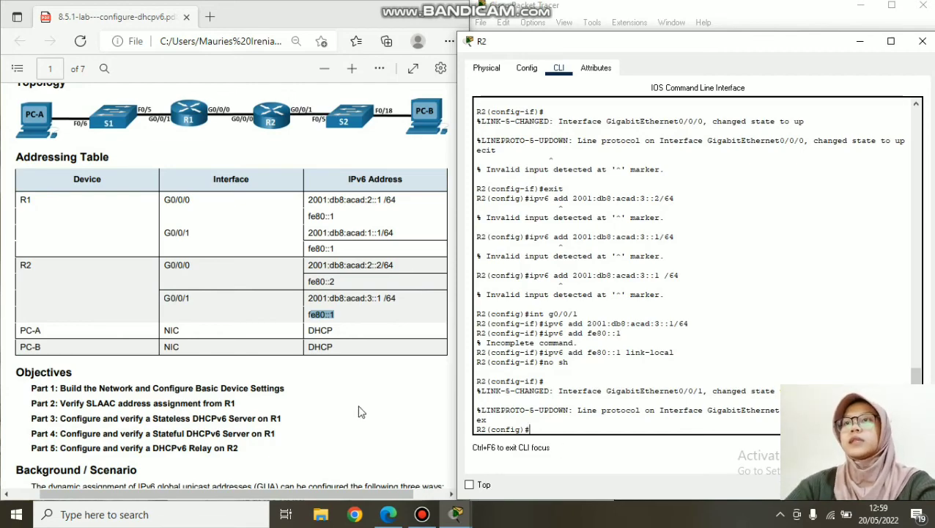
- Scroll the lab guide to page 3 Step 4, mark the default-route instruction, and close R2's CLI
scroll(259, 362, down, 15)
scroll(360, 283, down, 15)
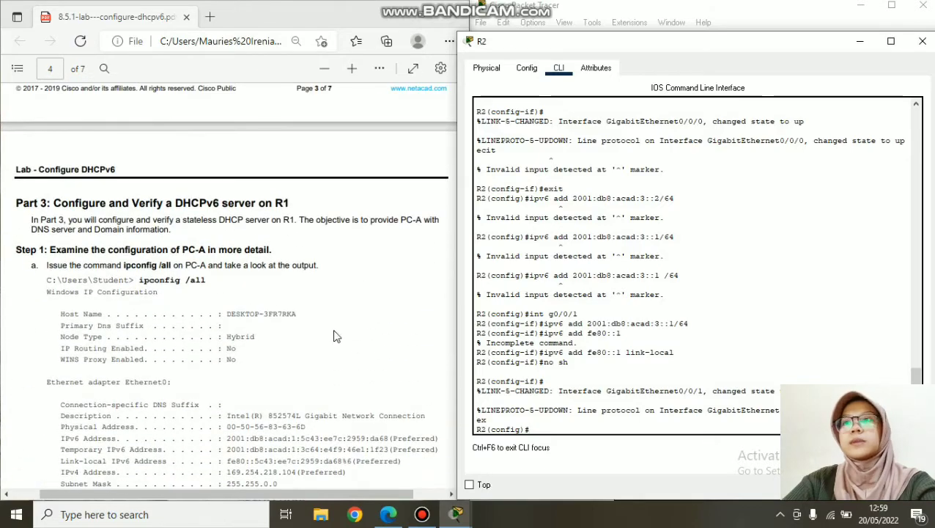
scroll(219, 312, down, 10)
scroll(223, 308, up, 15)
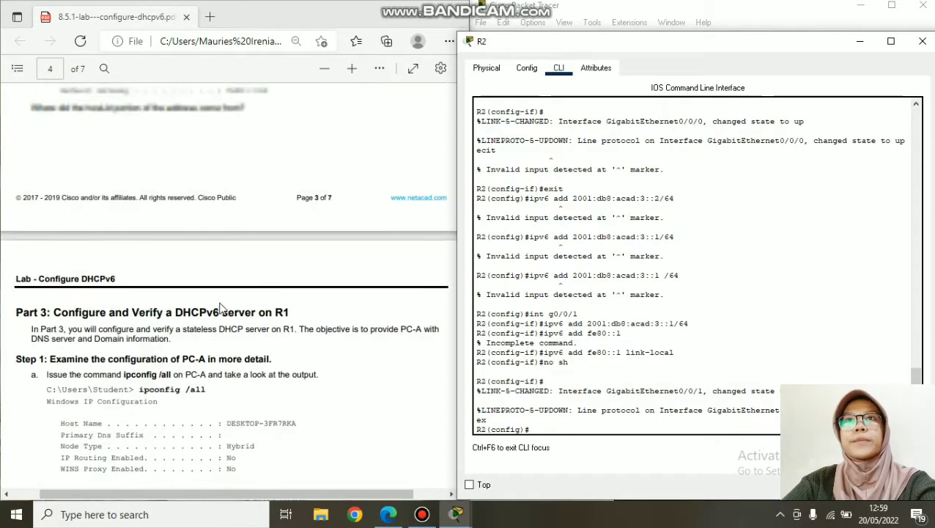
scroll(213, 316, down, 2)
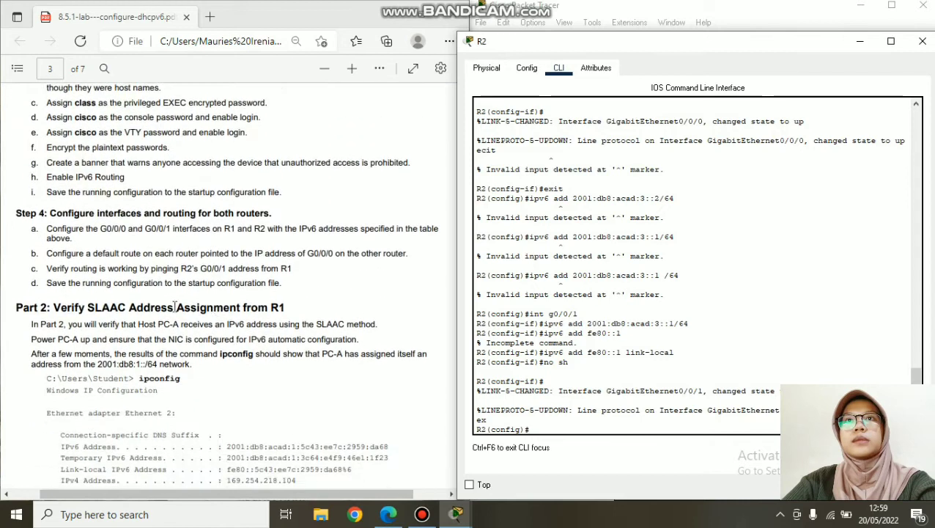
drag(51, 250, 408, 255)
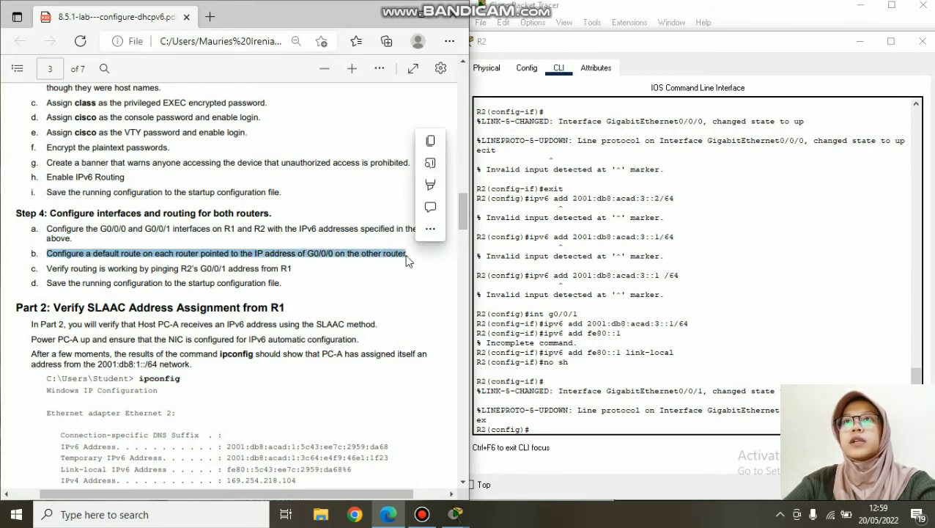
click(922, 41)
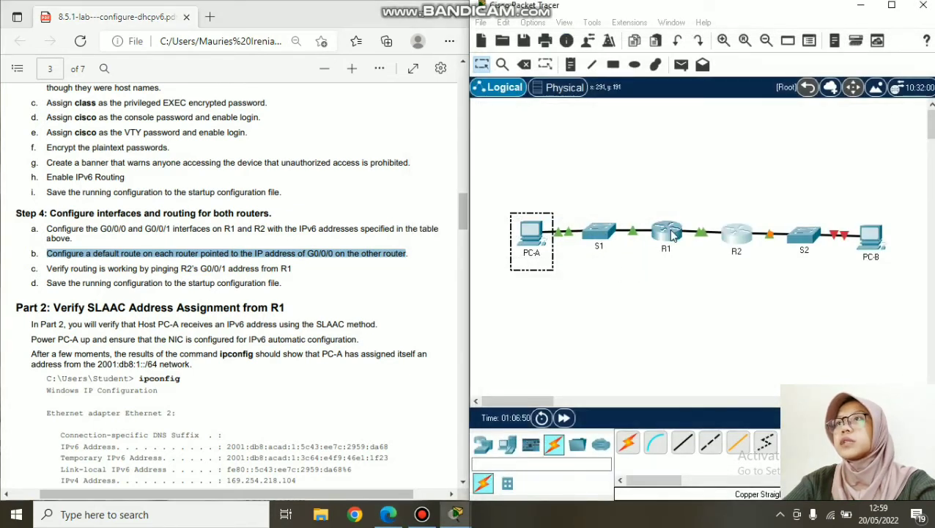
- Open R1's CLI, log in with privileged access, and enter global configuration mode
click(668, 229)
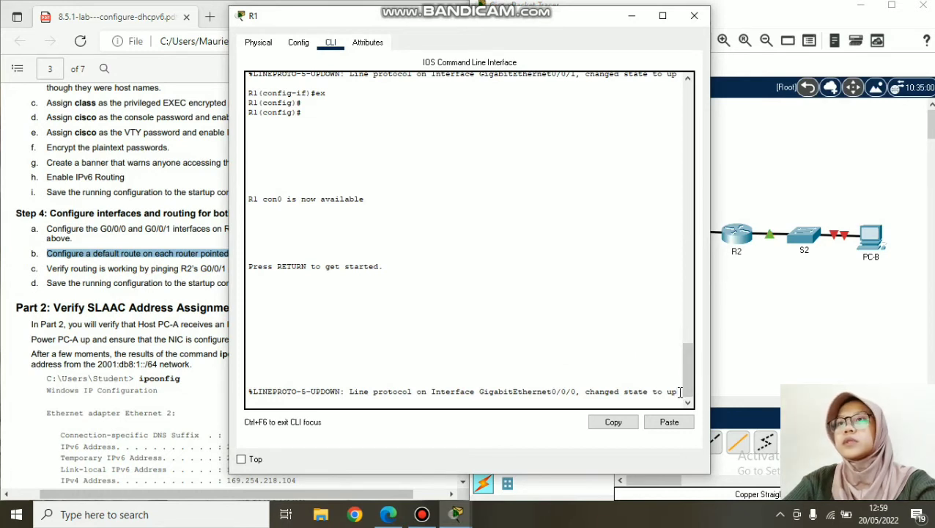
key(Return)
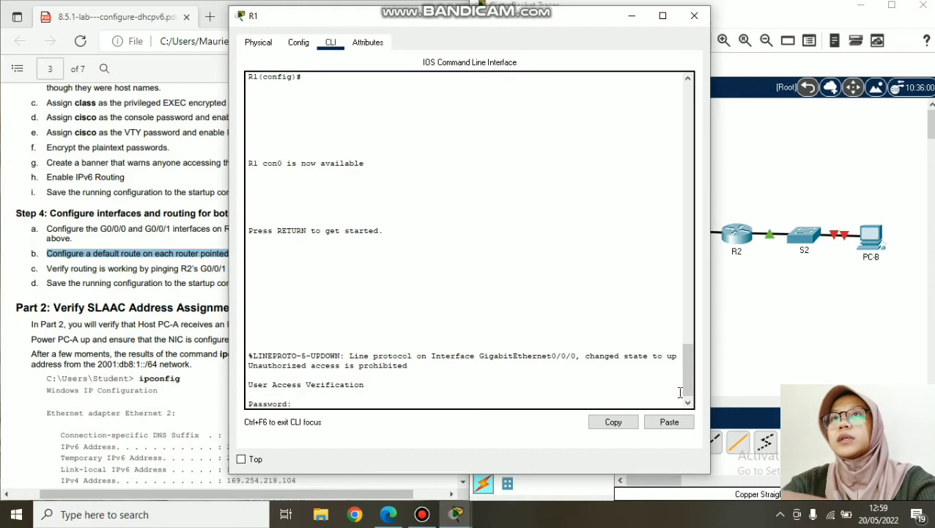
key(Return)
text(en)
key(Return)
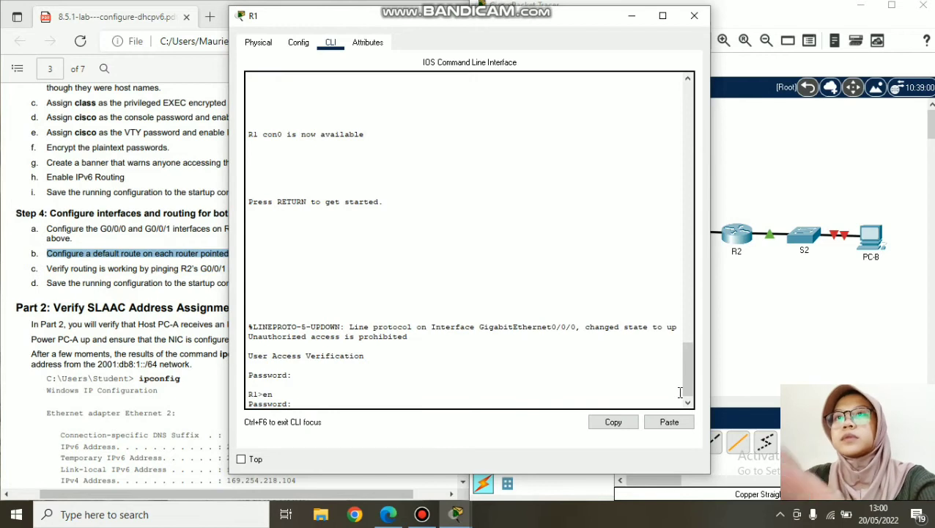
key(Return)
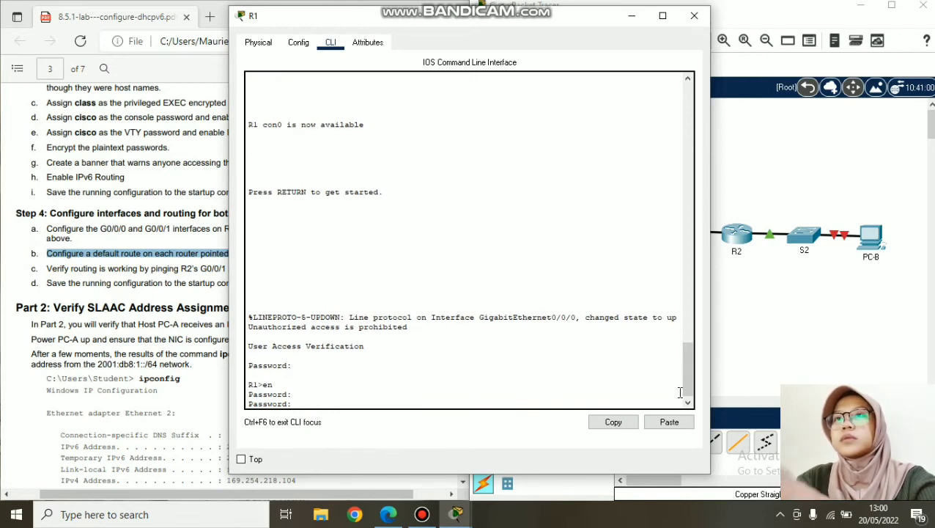
key(Return)
text(conf t)
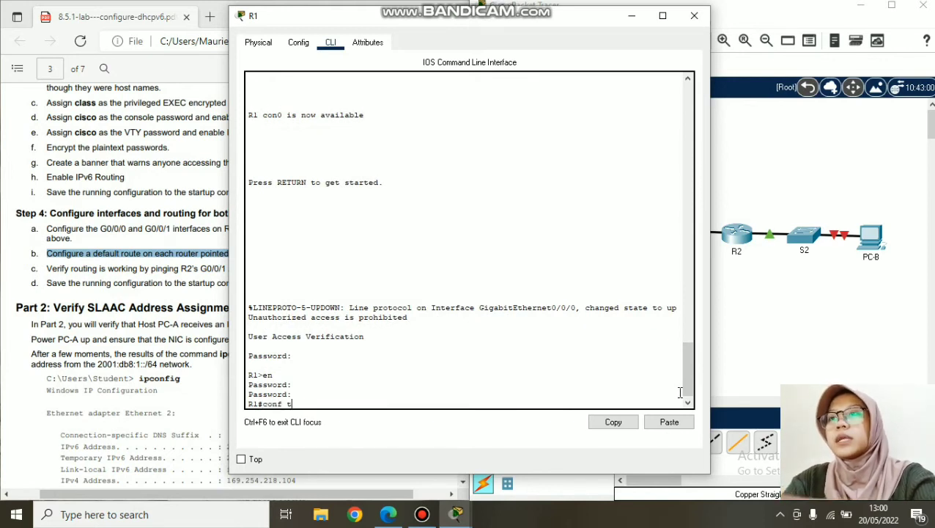
key(Return)
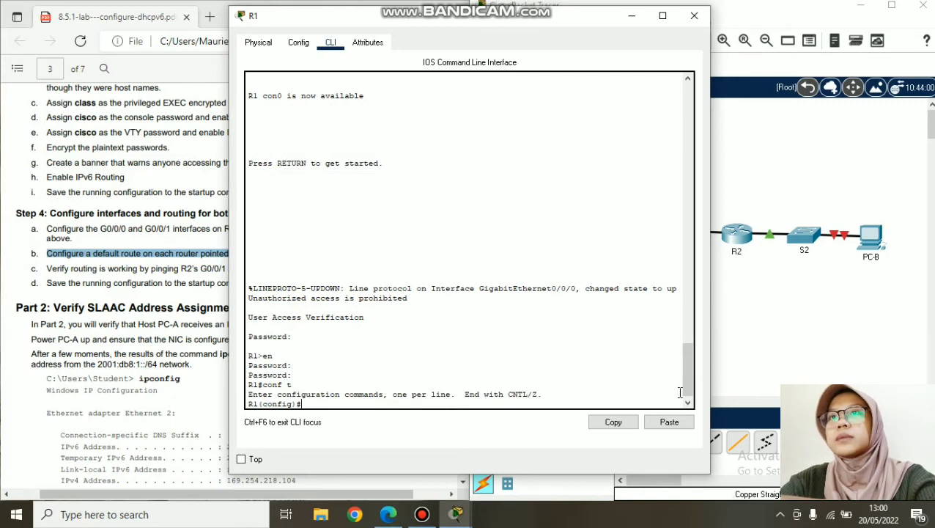
- Enter the default route 'ipv6 route :: /0 2001:db8:acad:2::2', checking the addressing table
text(ipv6)
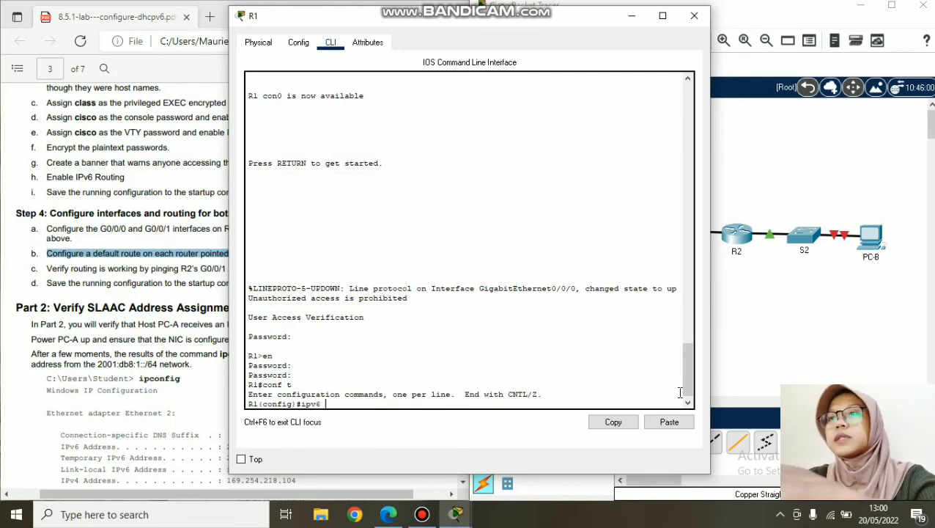
text( route :: /0)
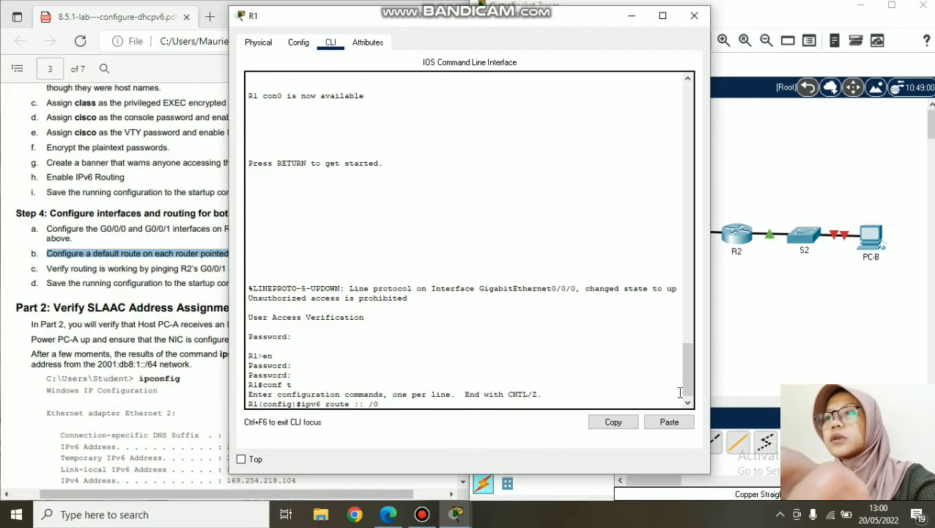
text( 2001:)
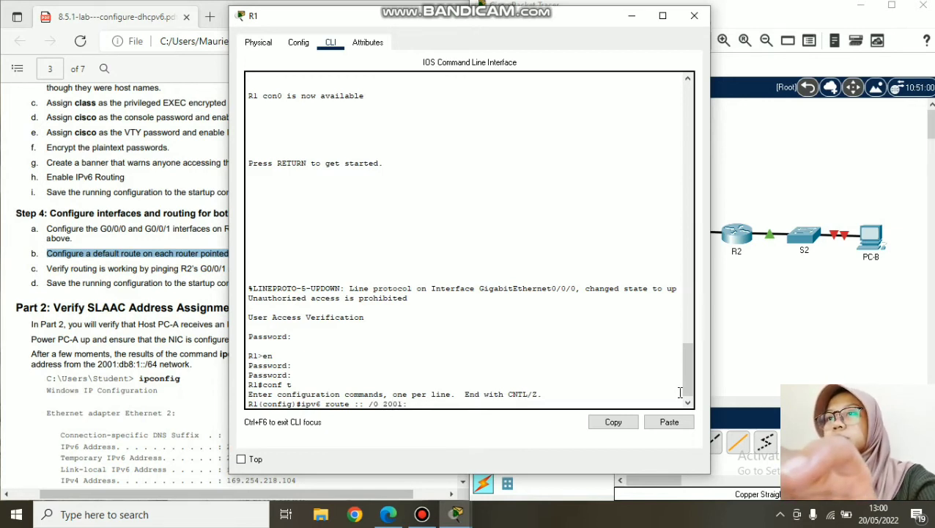
click(198, 187)
scroll(196, 189, up, 8)
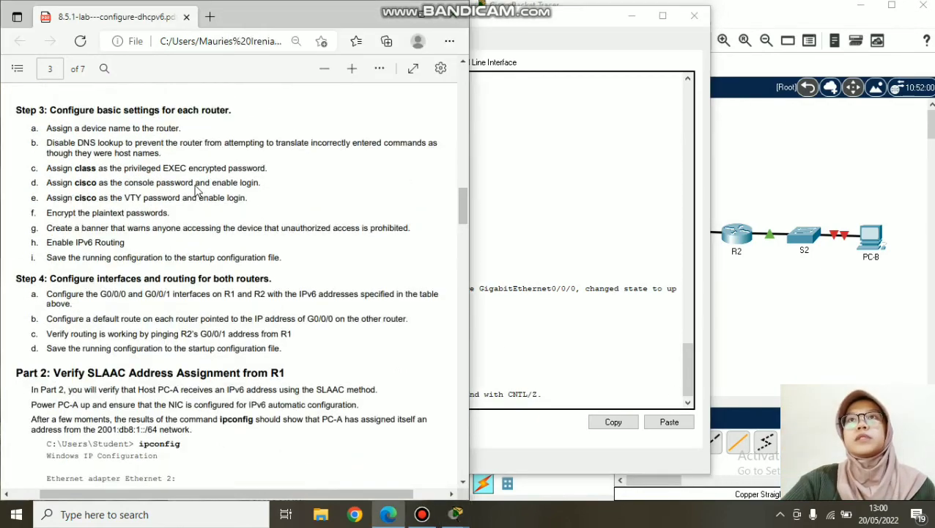
scroll(195, 191, up, 5)
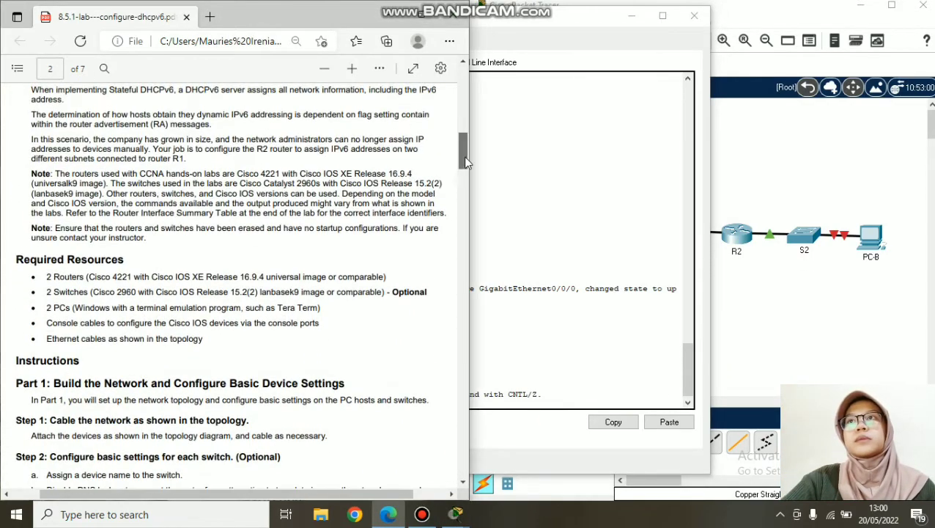
drag(463, 150, 464, 92)
click(614, 353)
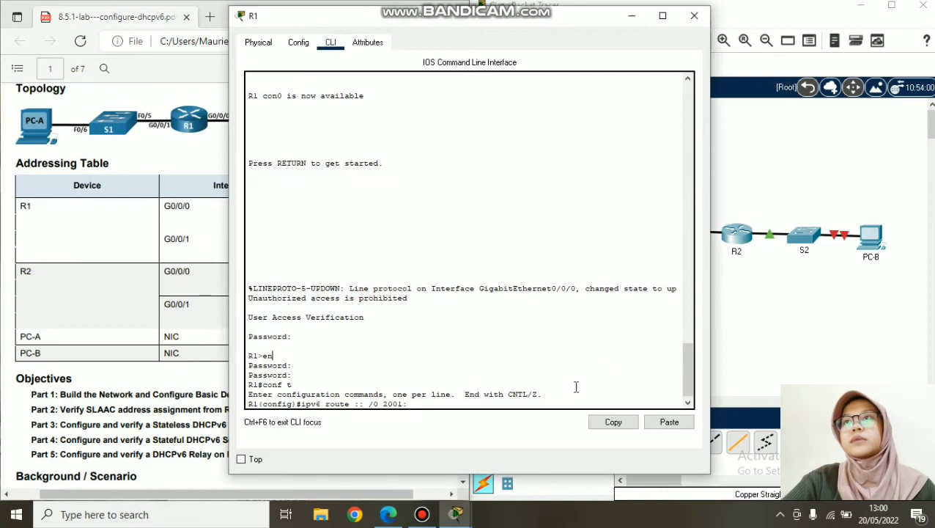
drag(507, 18, 693, 22)
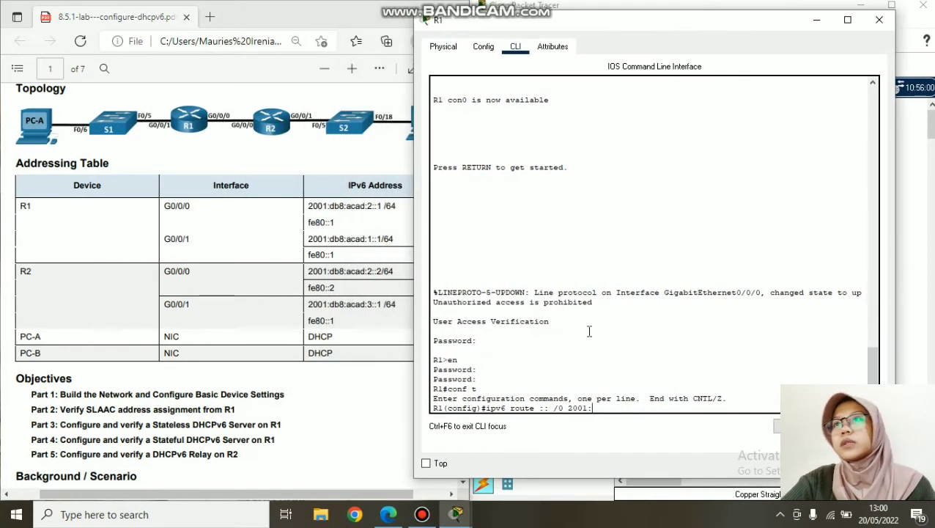
drag(593, 409, 573, 409)
click(601, 409)
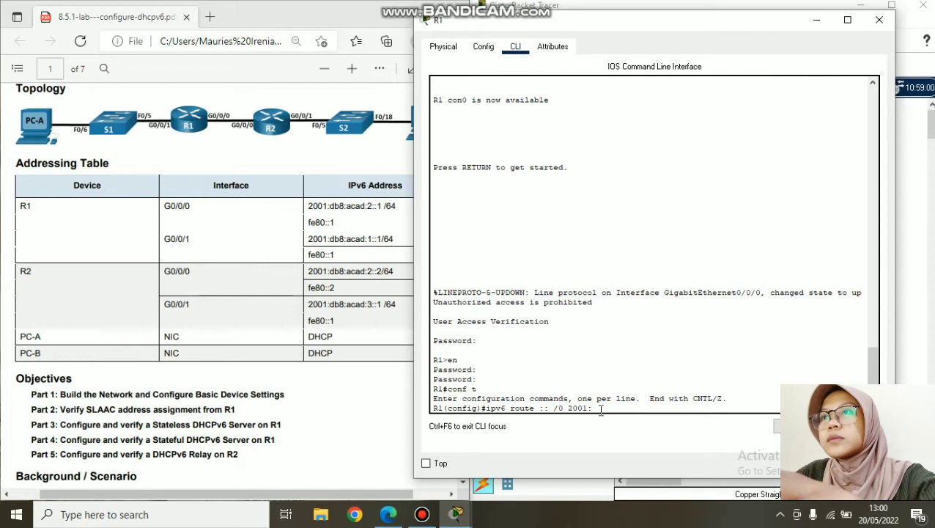
text(db)
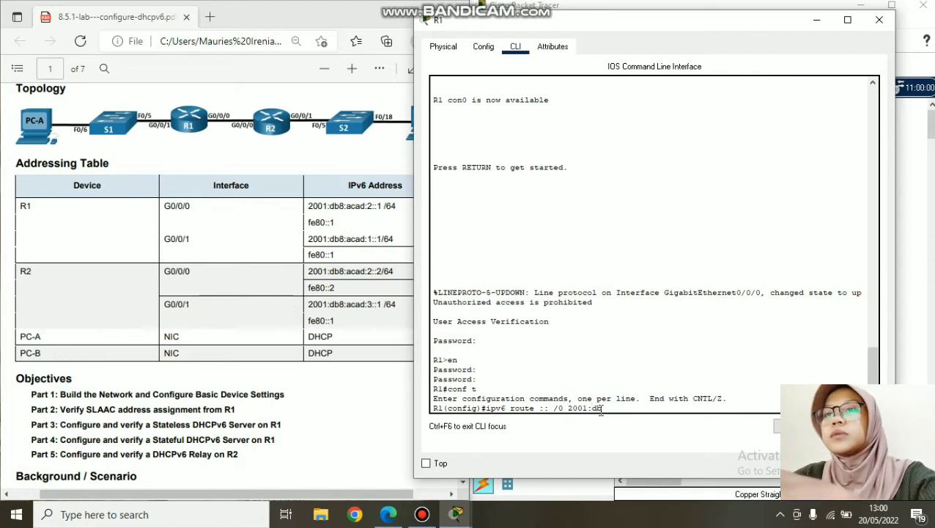
text(8:acad:)
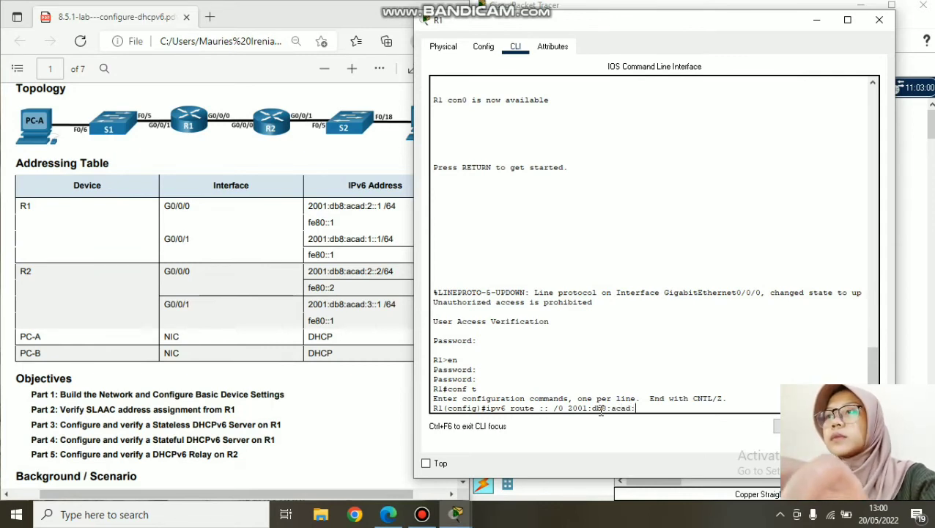
text(2::)
text(2)
key(Return)
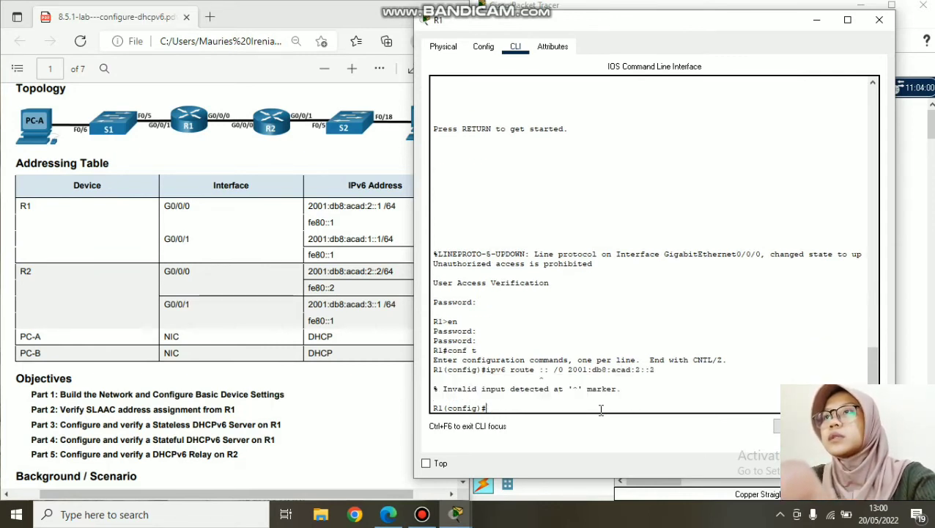
- Re-enter the route as 'ipv6 route ::/0 2001:db8:acad:2::2' with the stray space removed
drag(655, 371, 484, 371)
key(ctrl+c)
right_click(488, 374)
click(505, 438)
click(524, 412)
right_click(524, 412)
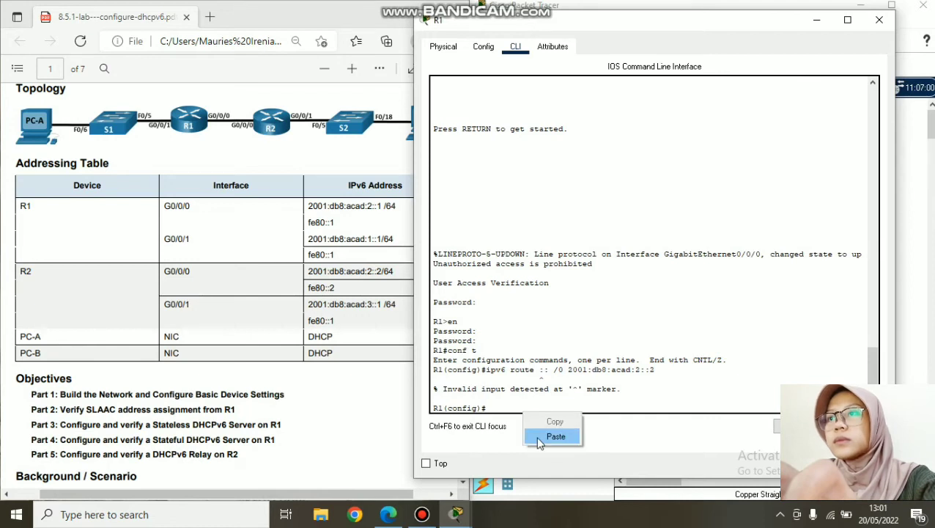
click(555, 437)
key(Left)
key(Left)
key(Left)
key(Left)
key(Left)
key(Left)
key(Left)
key(Left)
key(Left)
key(Left)
key(Left)
key(Left)
key(Left)
key(Left)
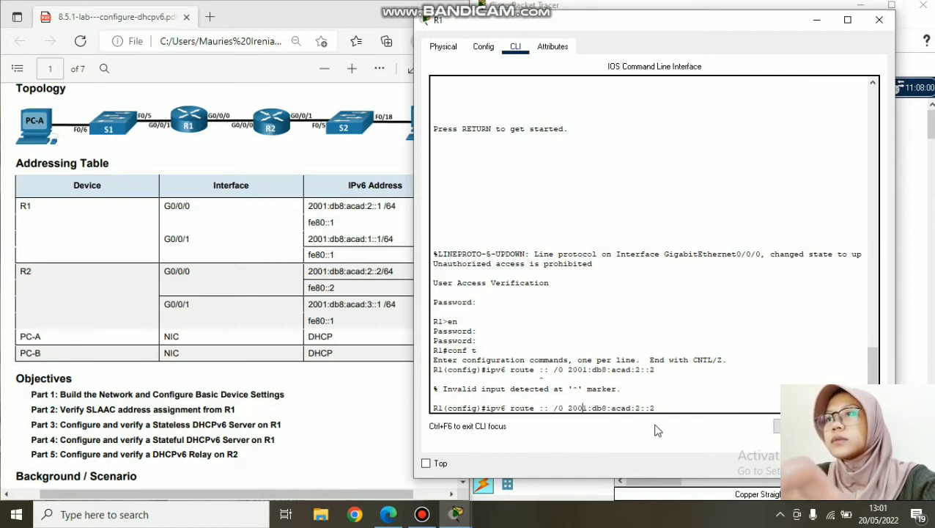
key(BackSpace)
key(Return)
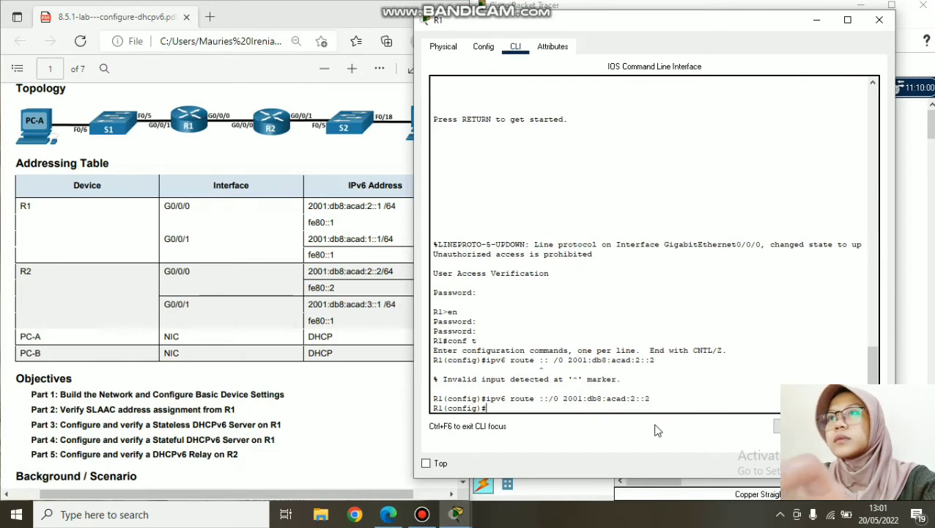
- Run 'ipv6 route ::/0 2001:db8:acad:2::1', copy that command for R2, and close R1's console
text(ipv6)
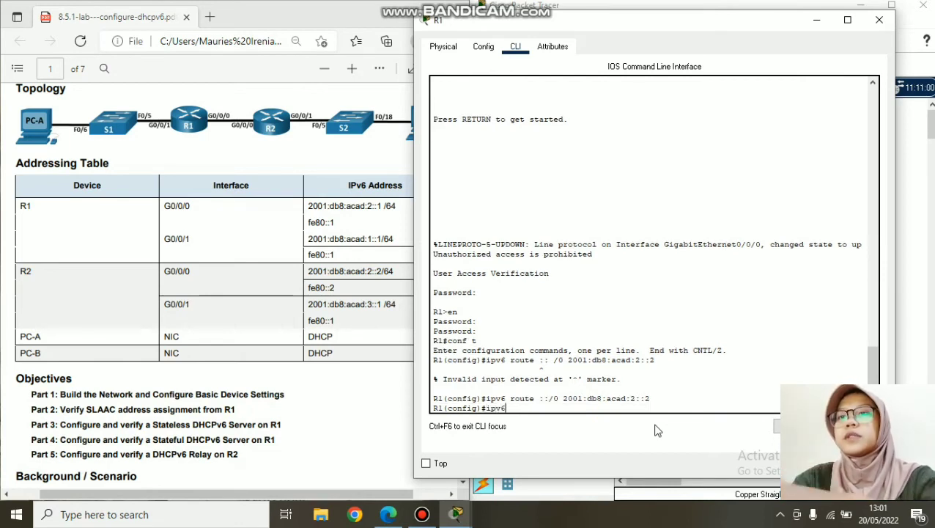
text( route ::/)
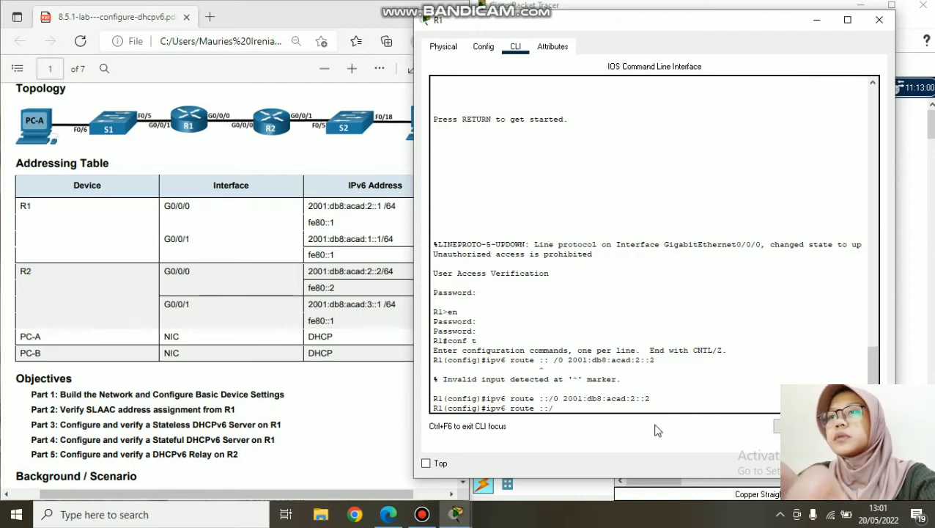
text(0 2001:)
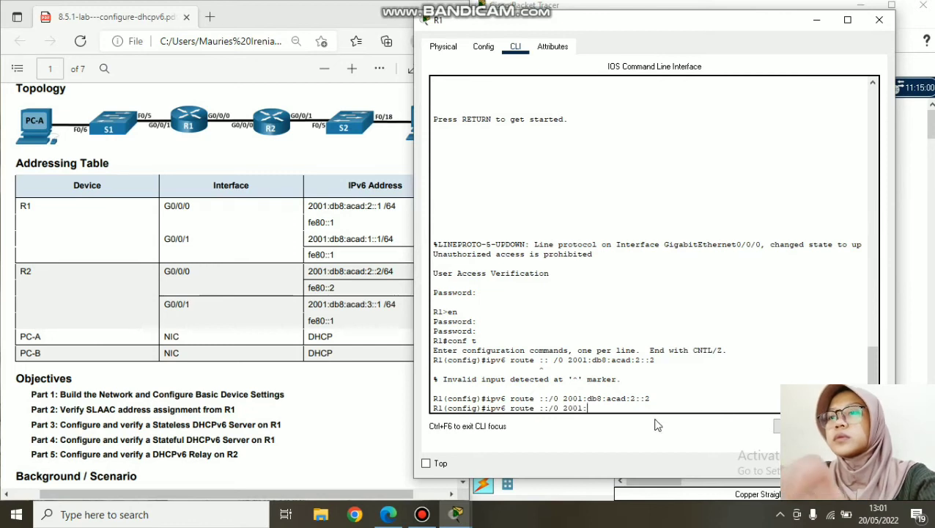
text(db8)
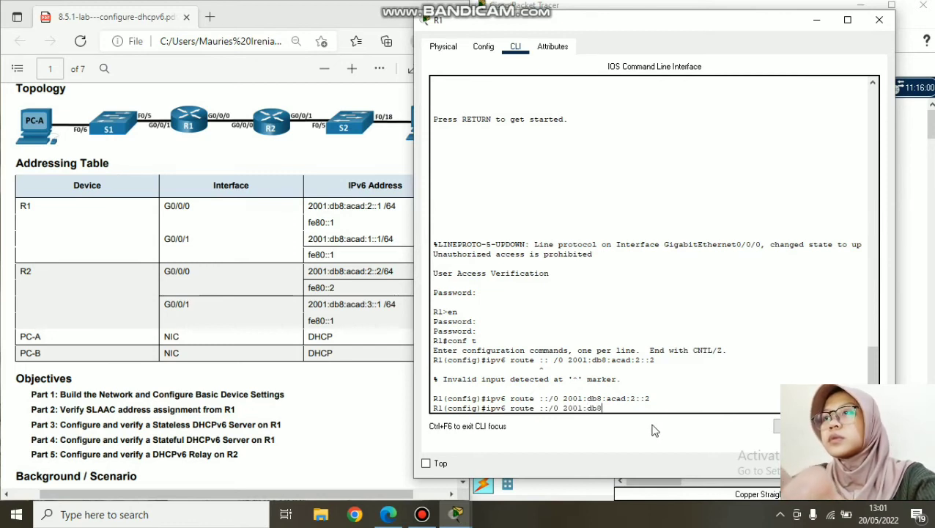
text(:acad)
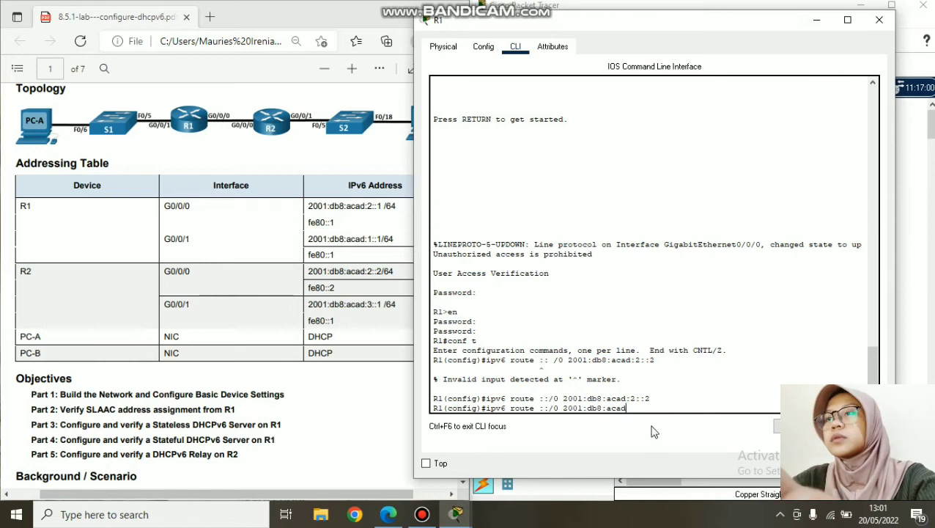
text(:2::1)
key(Return)
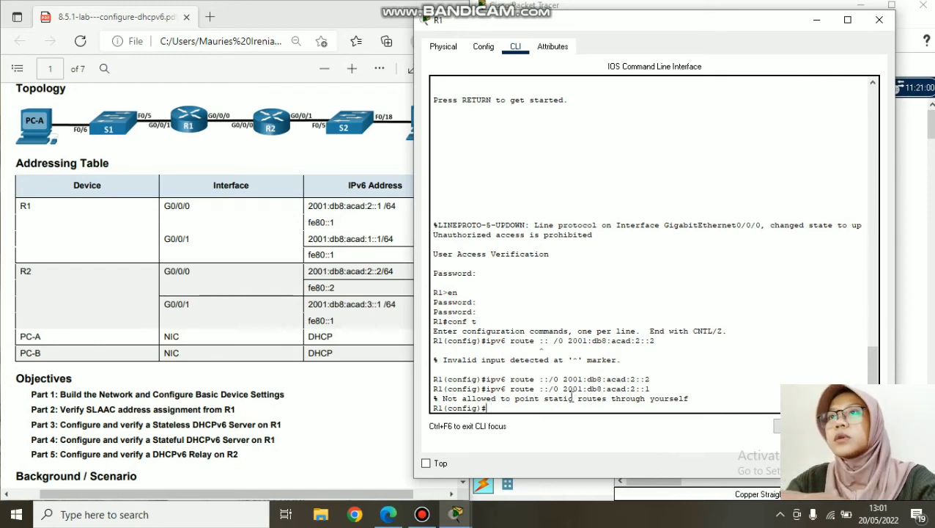
drag(663, 388, 493, 396)
key(ctrl+c)
right_click(493, 396)
click(517, 399)
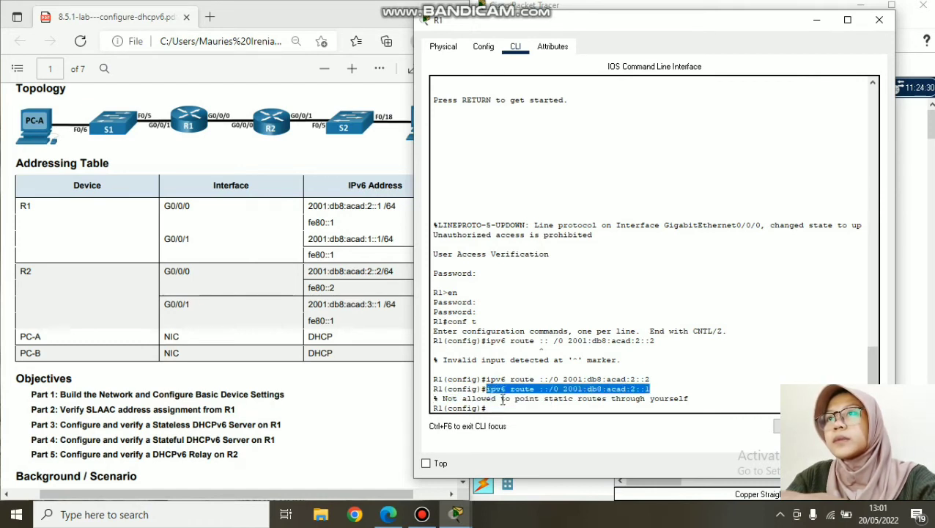
click(879, 20)
- Paste and enter 'ipv6 route ::/0 2001:db8:acad:2::1' in R2's CLI
click(743, 253)
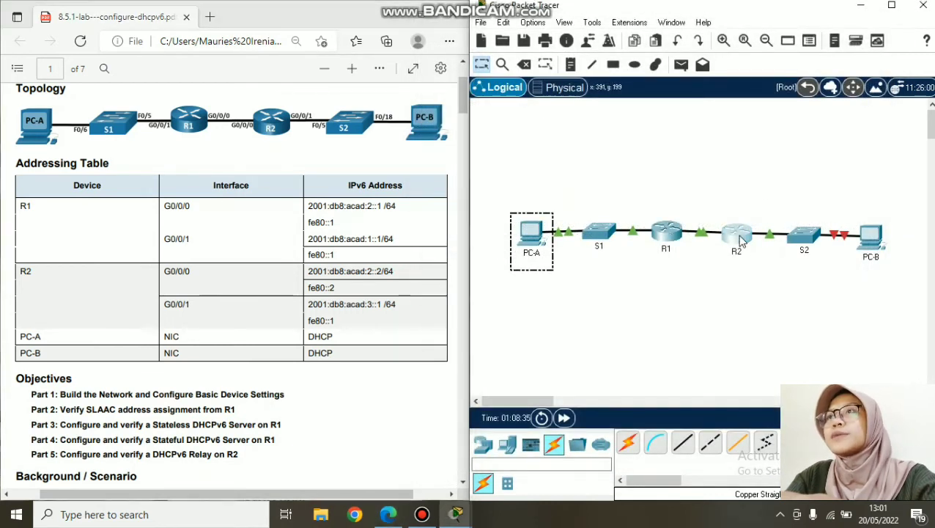
right_click(404, 402)
click(428, 431)
key(Return)
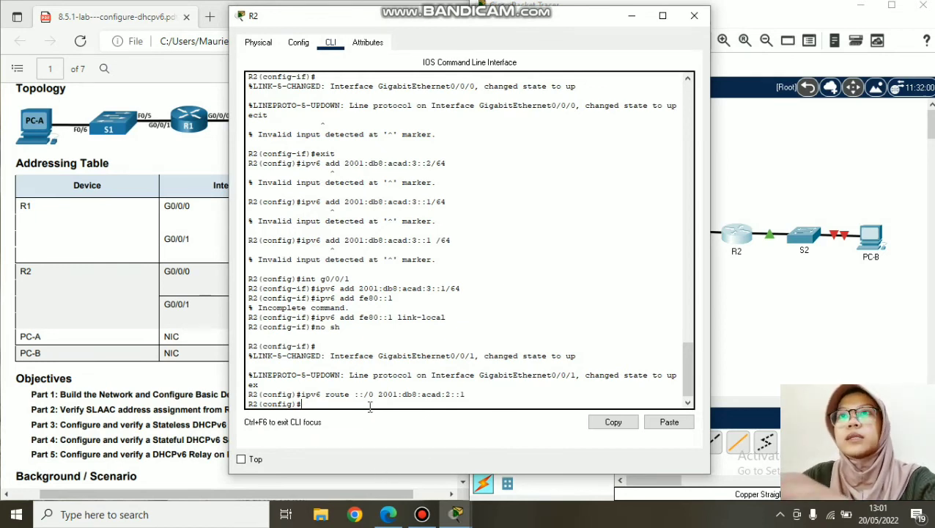
- Mark the lab guide's ping verification step, then close R2's console
click(154, 294)
scroll(161, 315, down, 15)
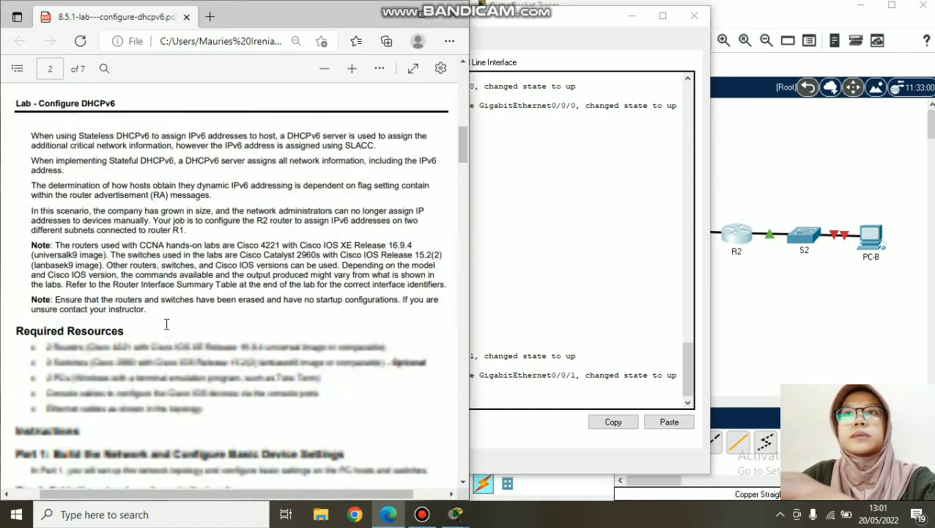
scroll(167, 317, down, 5)
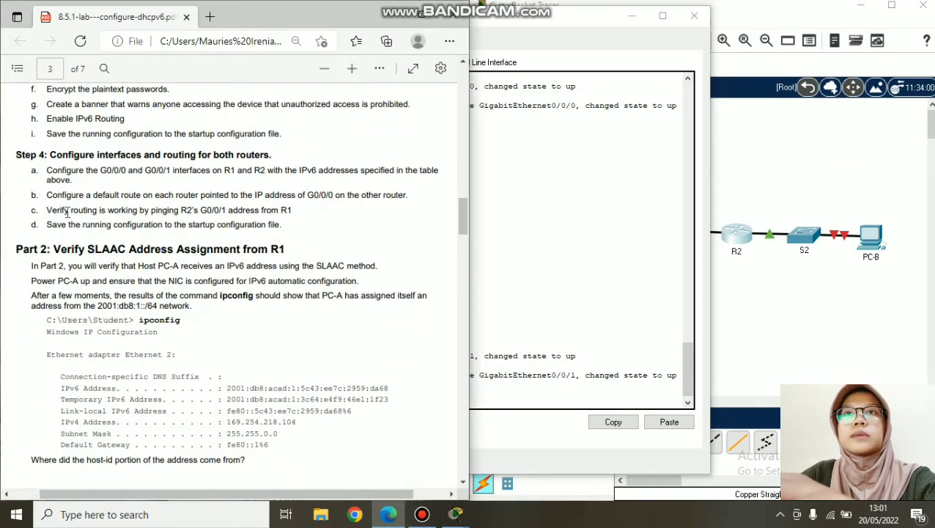
drag(47, 209, 294, 210)
click(576, 341)
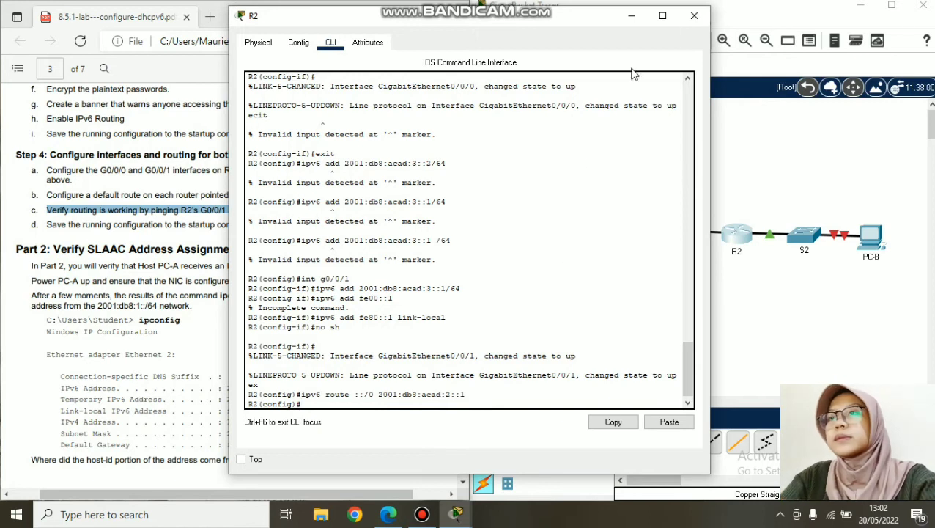
click(693, 16)
- On R1, exit configuration mode and start a ping command
click(651, 228)
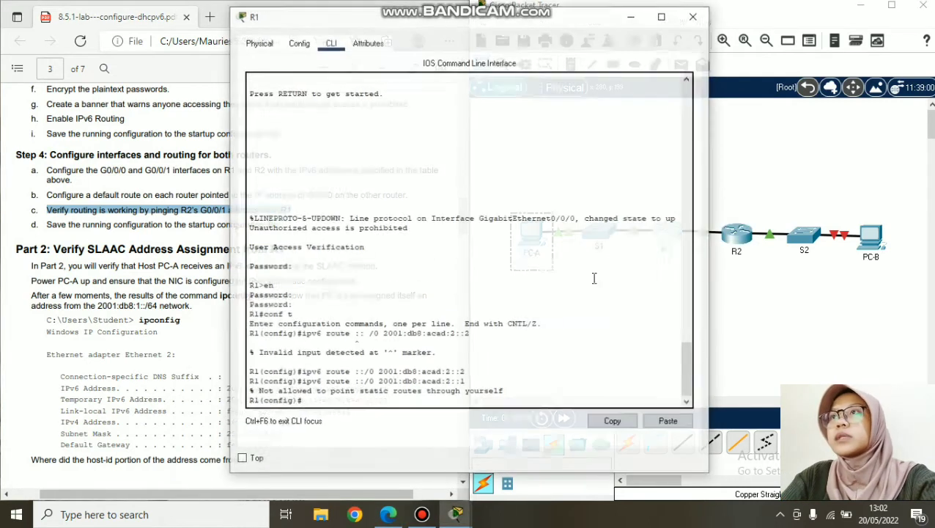
text(ex)
key(Return)
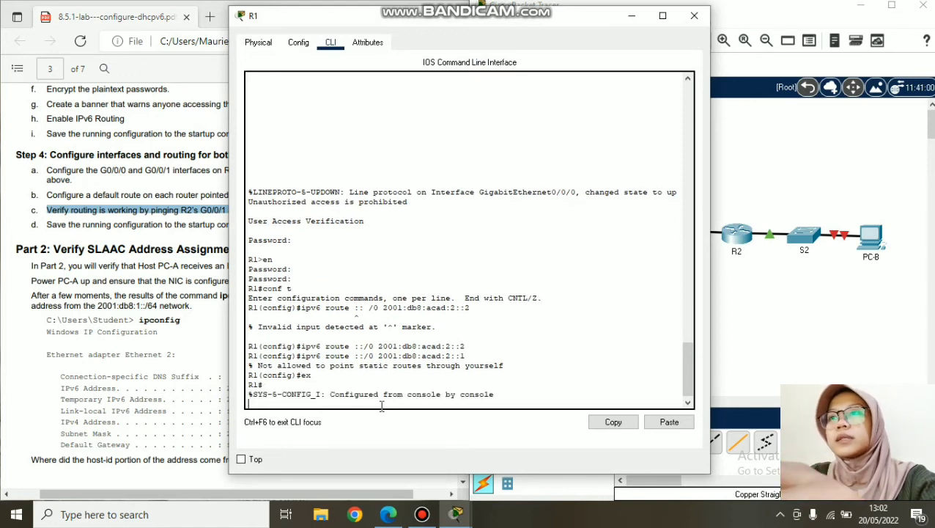
key(Return)
text(ping)
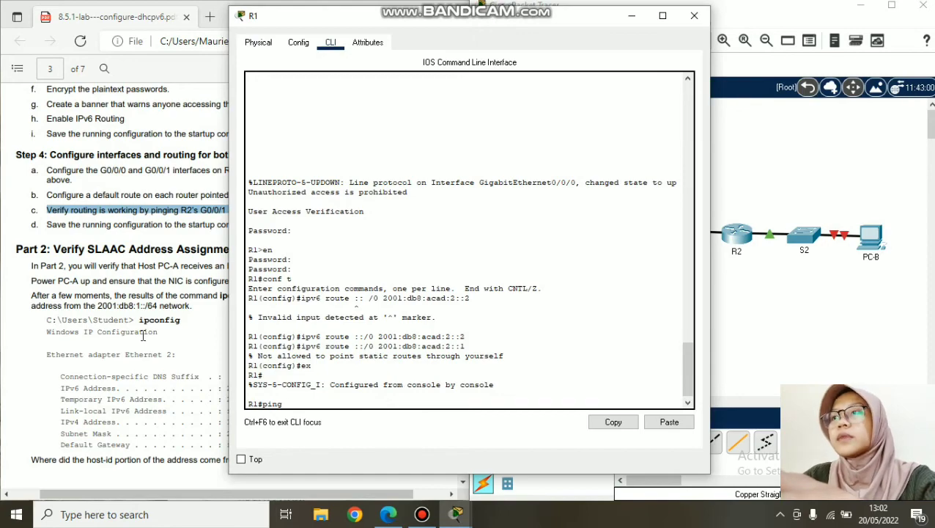
click(184, 189)
scroll(177, 197, up, 4)
scroll(177, 196, up, 15)
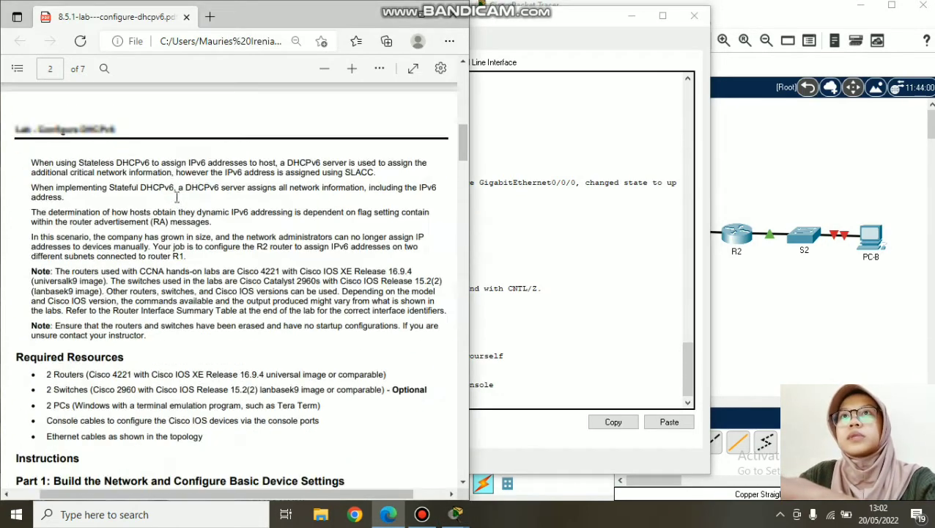
click(541, 299)
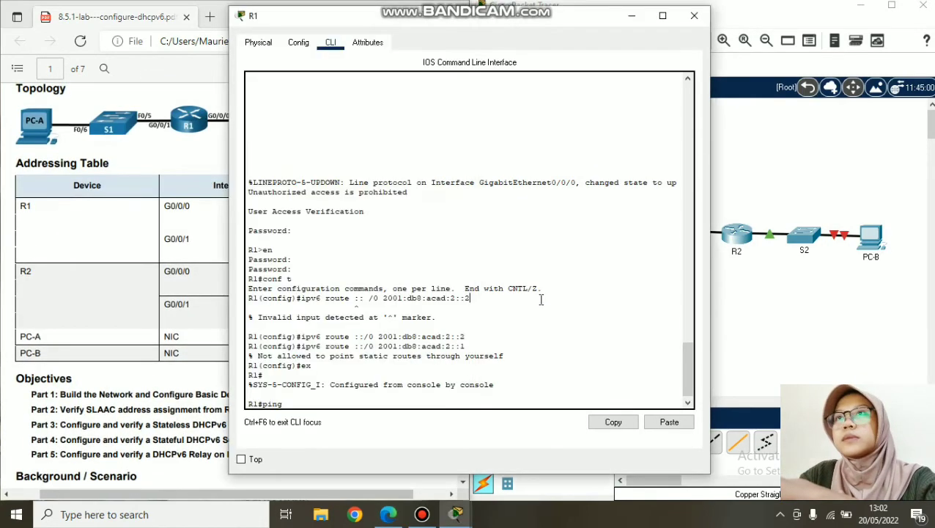
- Ping 2001:db8:acad:1::1 copied from the addressing table; it succeeds 5/5
click(220, 258)
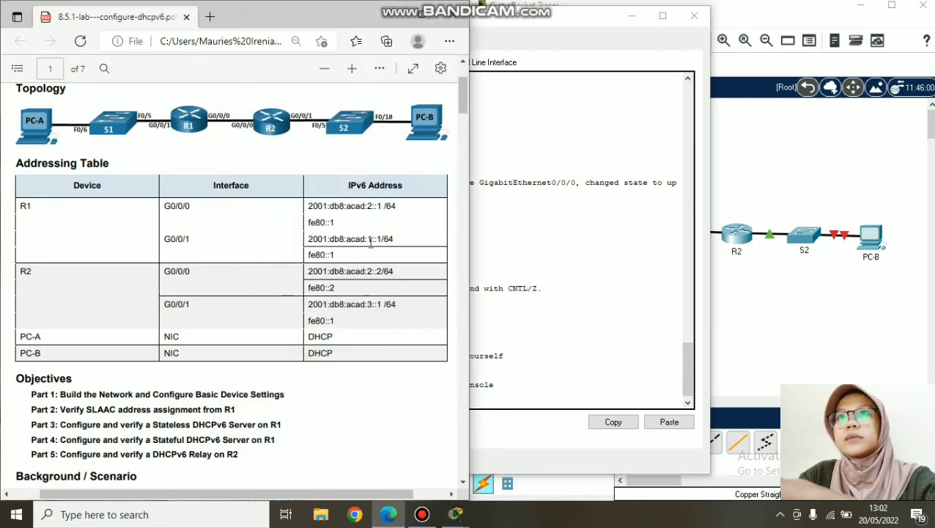
drag(393, 239, 308, 247)
click(305, 239)
drag(344, 240, 400, 242)
click(424, 128)
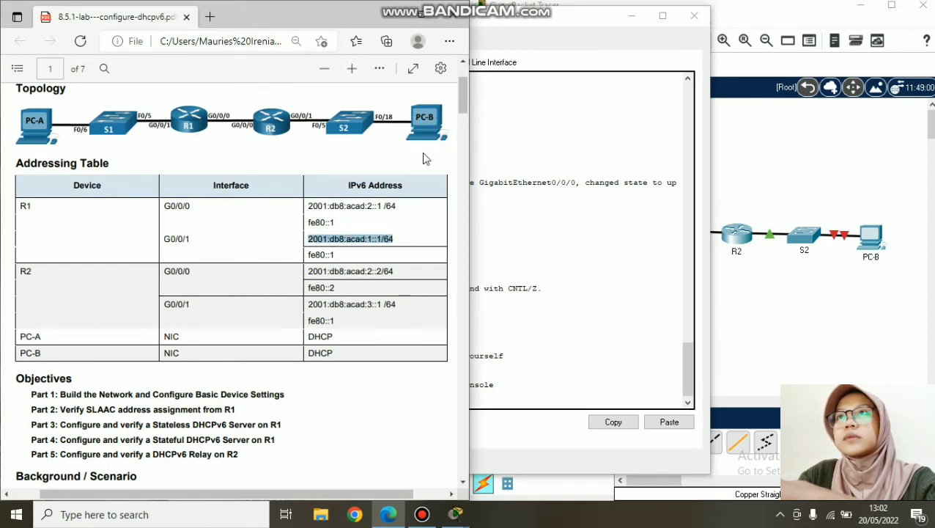
click(499, 400)
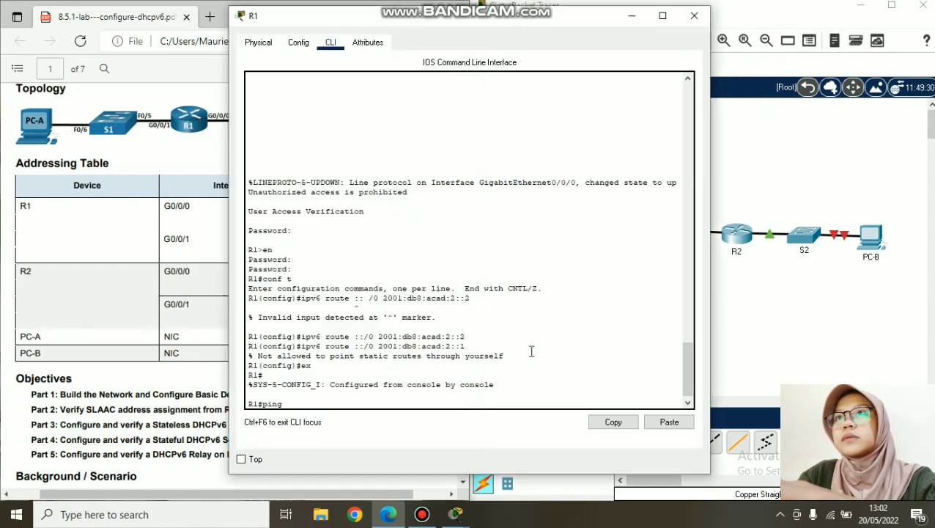
right_click(497, 402)
click(526, 429)
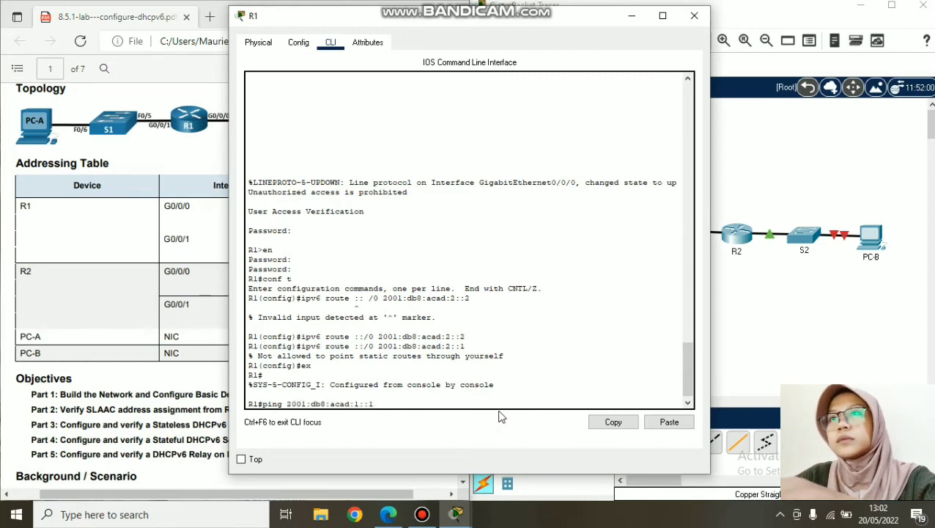
key(Return)
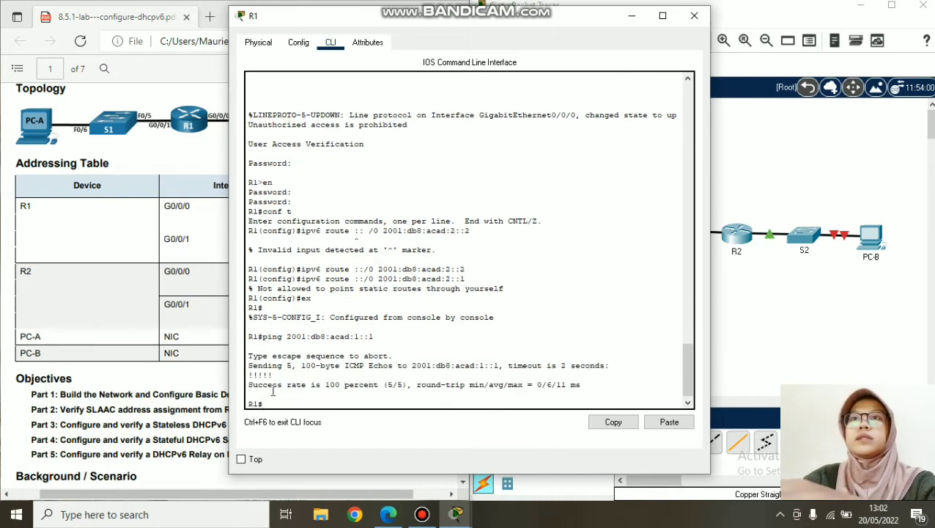
drag(252, 384, 329, 380)
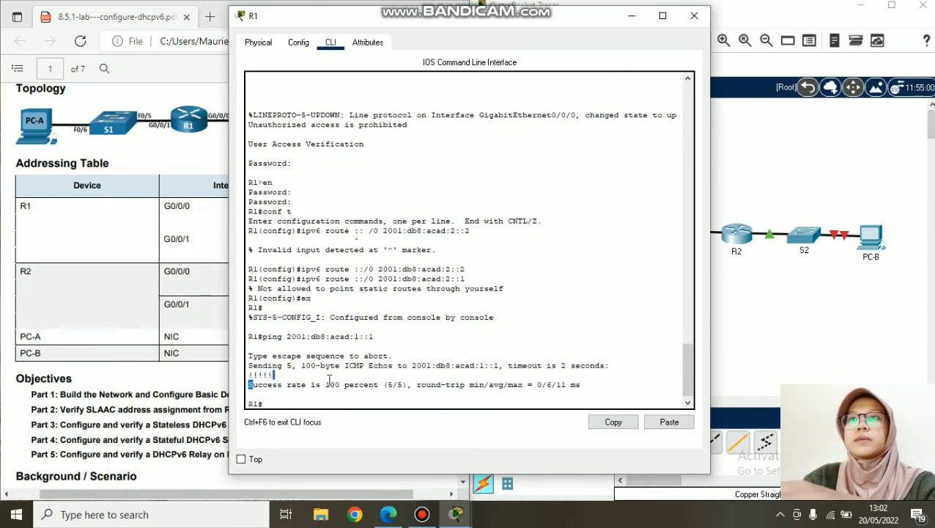
click(465, 339)
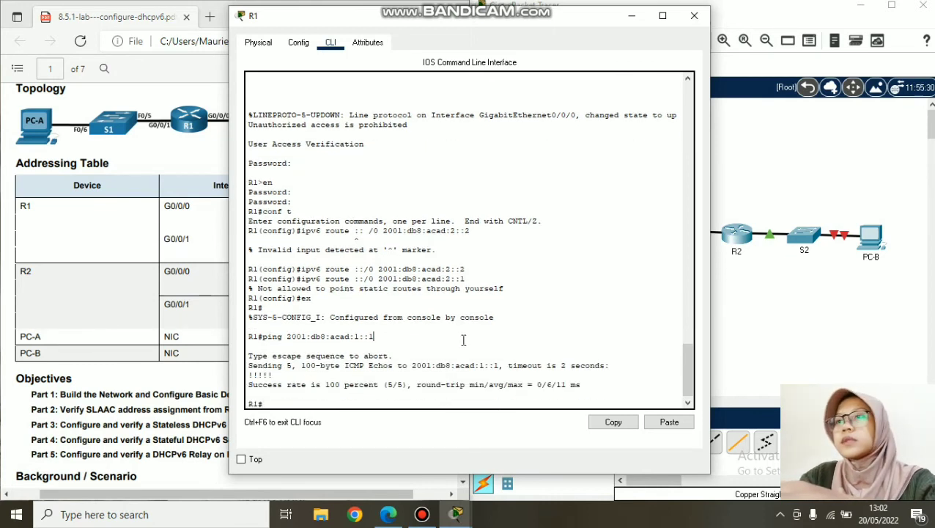
click(693, 17)
scroll(454, 167, down, 15)
drag(454, 167, 439, 209)
drag(46, 323, 233, 325)
click(696, 231)
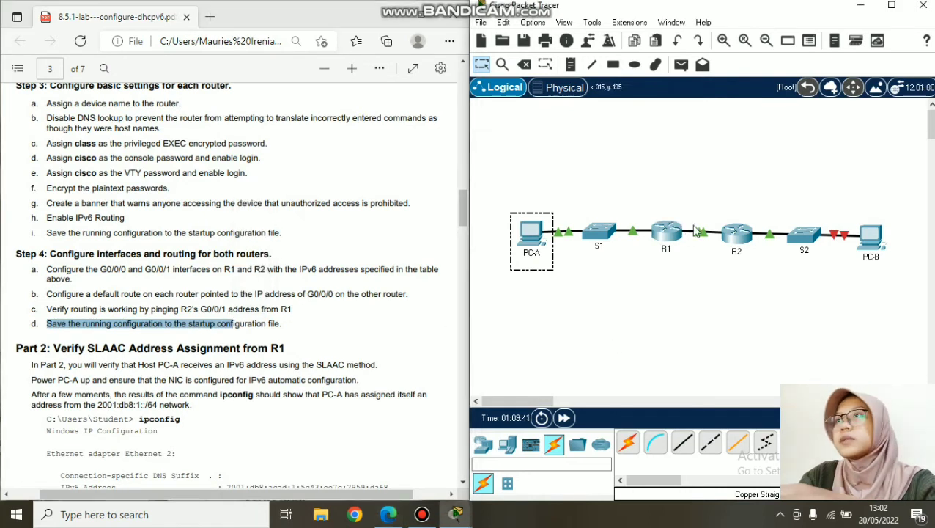
click(674, 236)
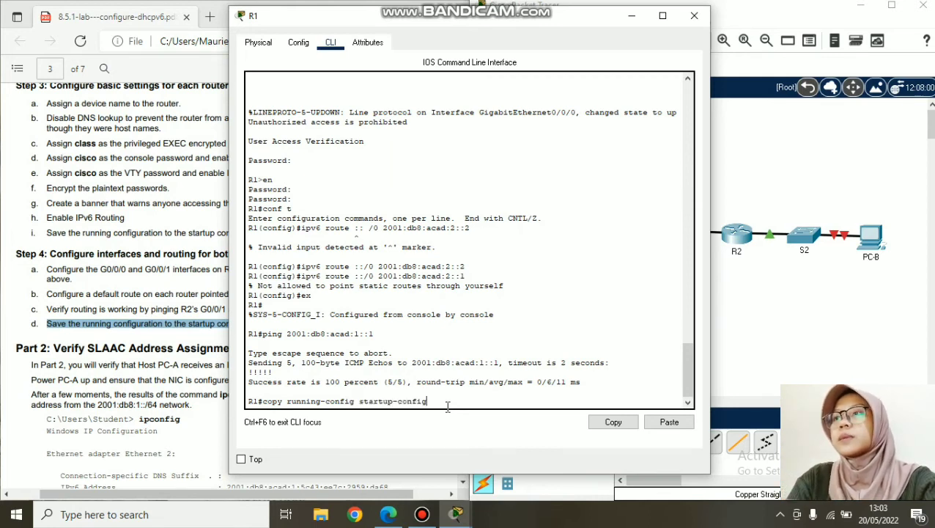
key(Return)
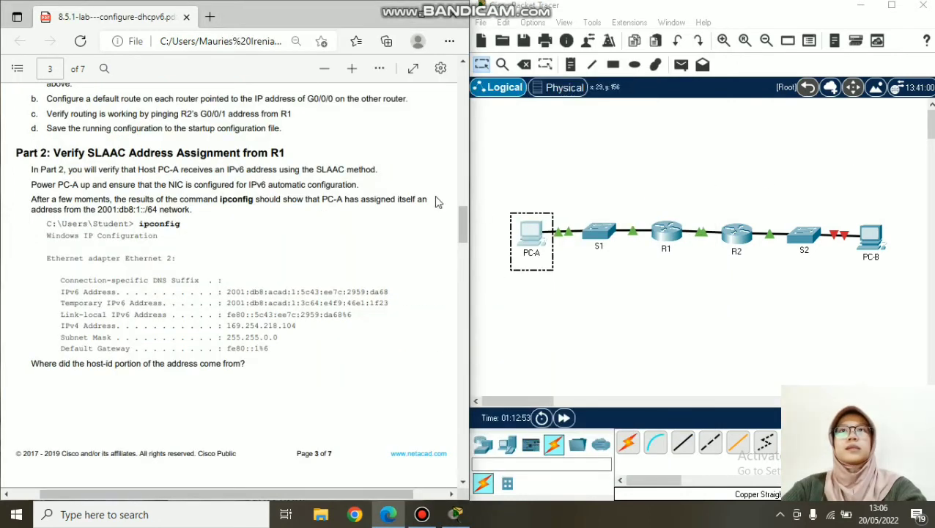
drag(54, 152, 300, 161)
click(157, 198)
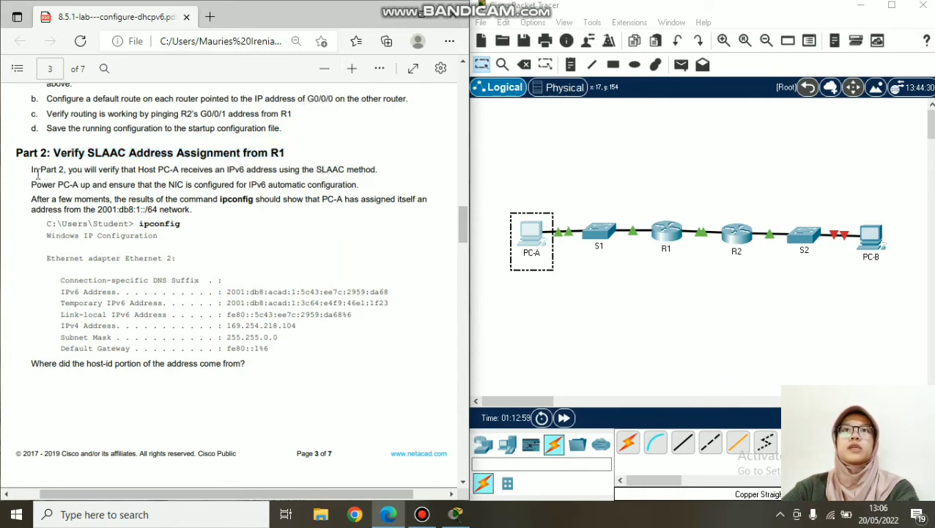
drag(101, 169, 383, 173)
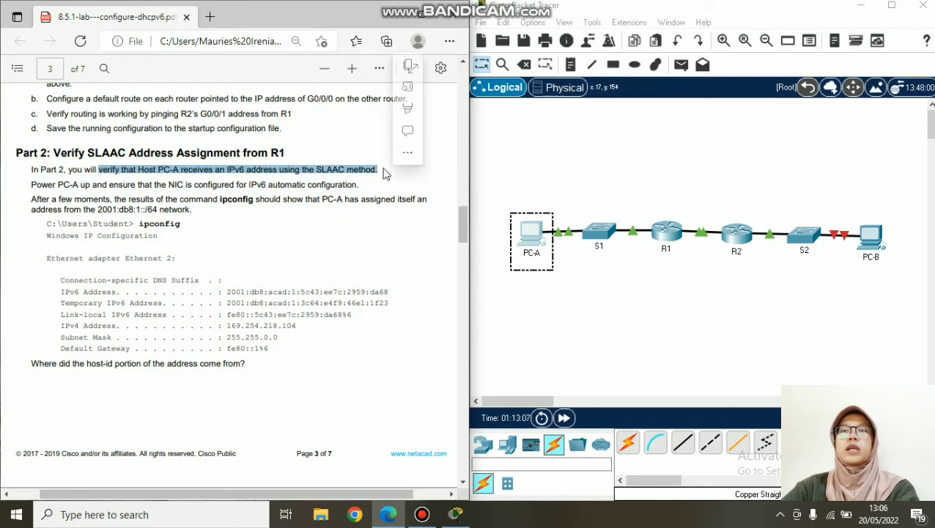
click(352, 206)
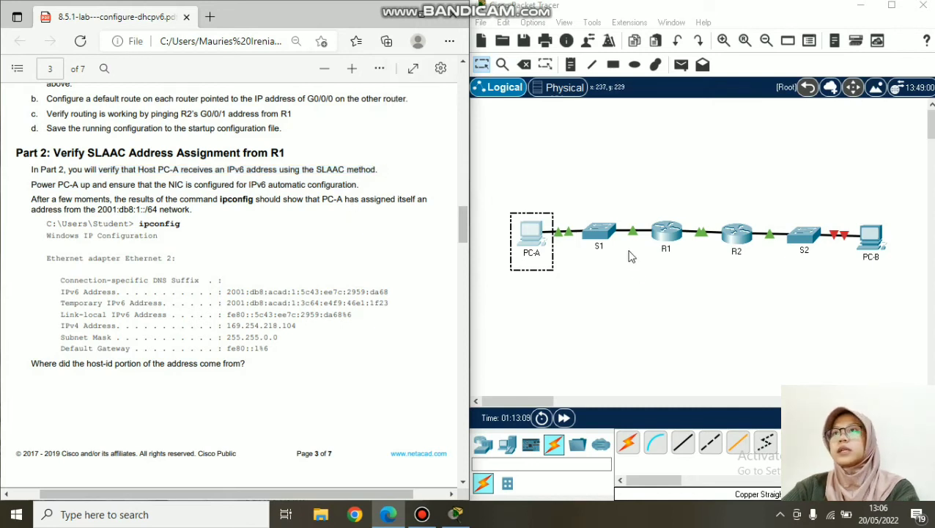
- Check PC-A's IP Configuration settings, then close PC-A's window
click(531, 235)
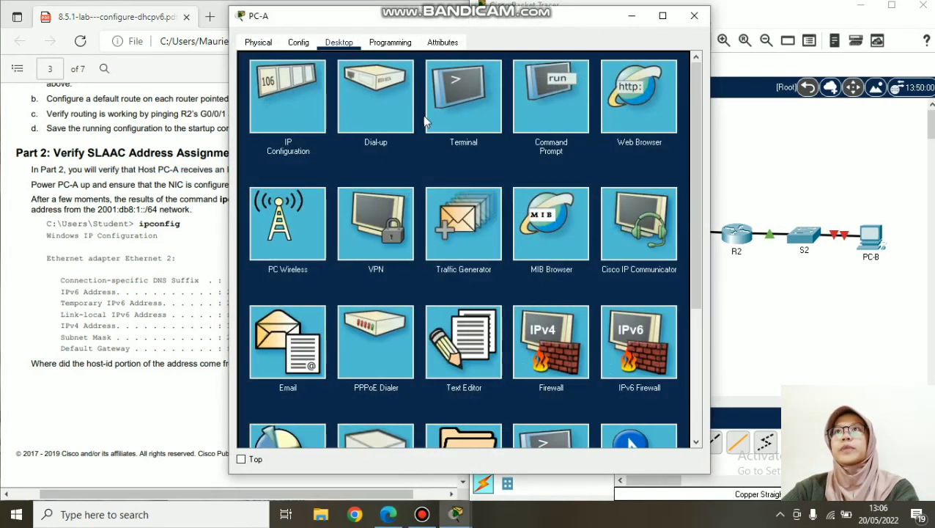
click(302, 105)
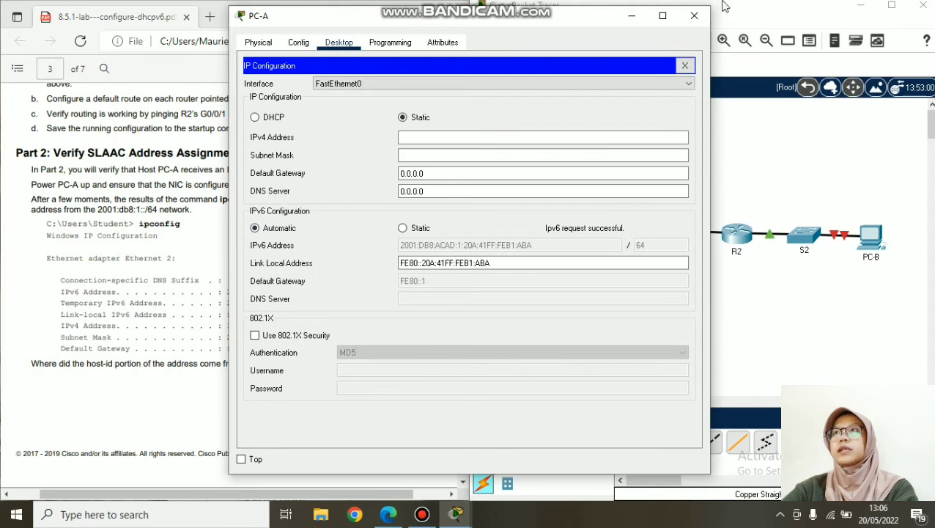
click(663, 16)
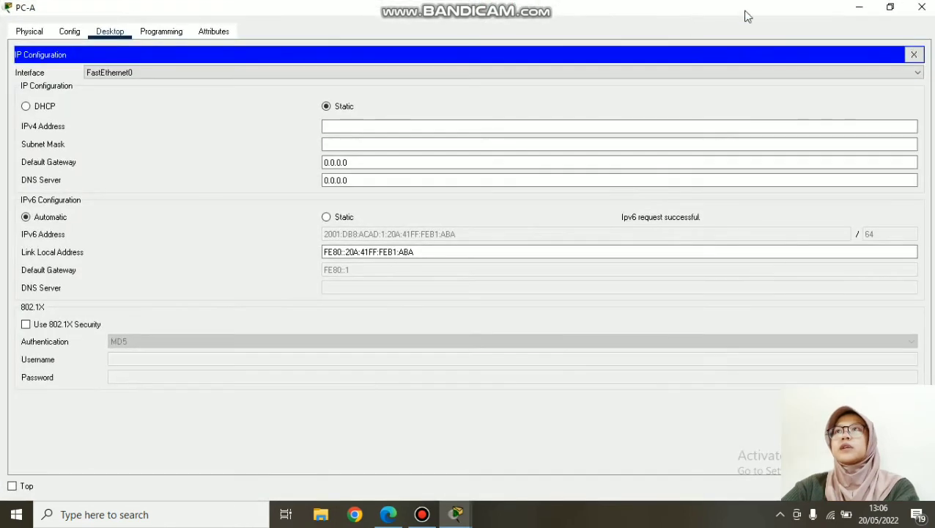
click(871, 7)
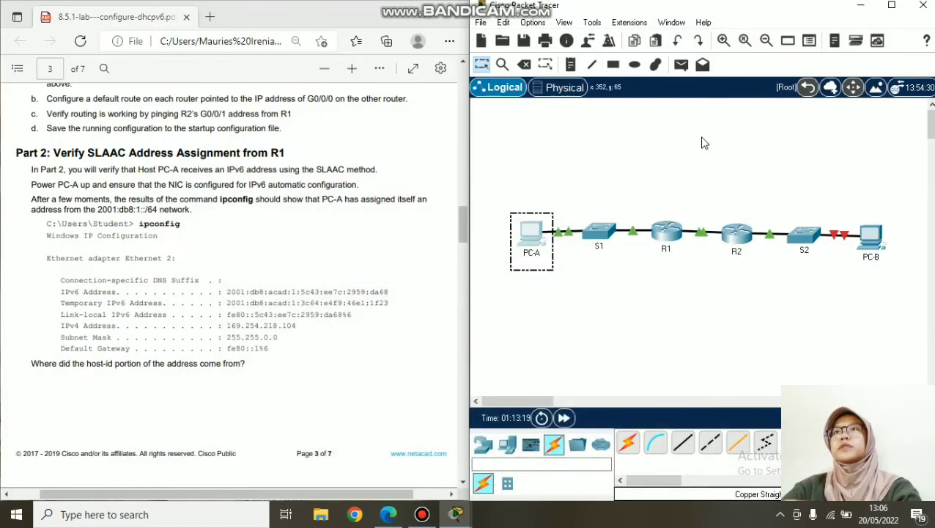
- Run ipconfig on PC-A, showing address 2001:DB8:ACAD:1:20A:41FF:FEB1:ABA and gateway FE80::1
click(537, 240)
click(692, 65)
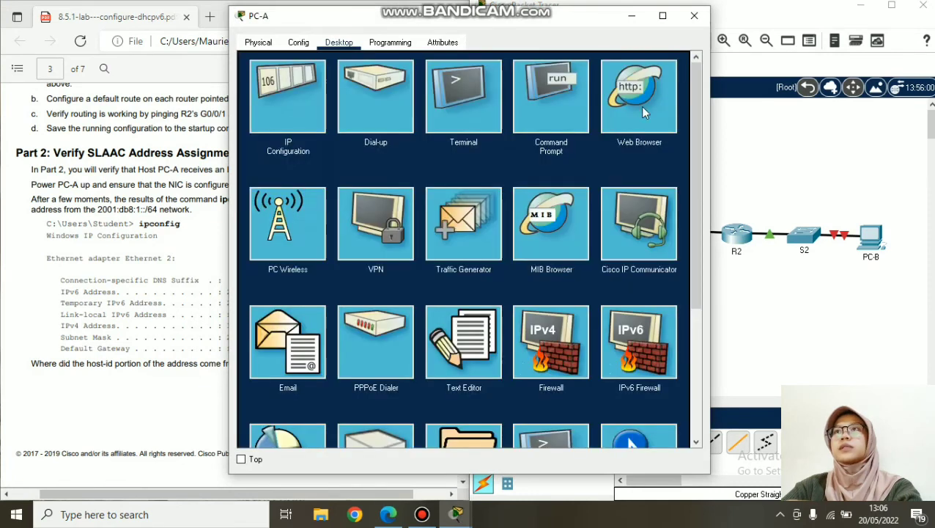
click(542, 121)
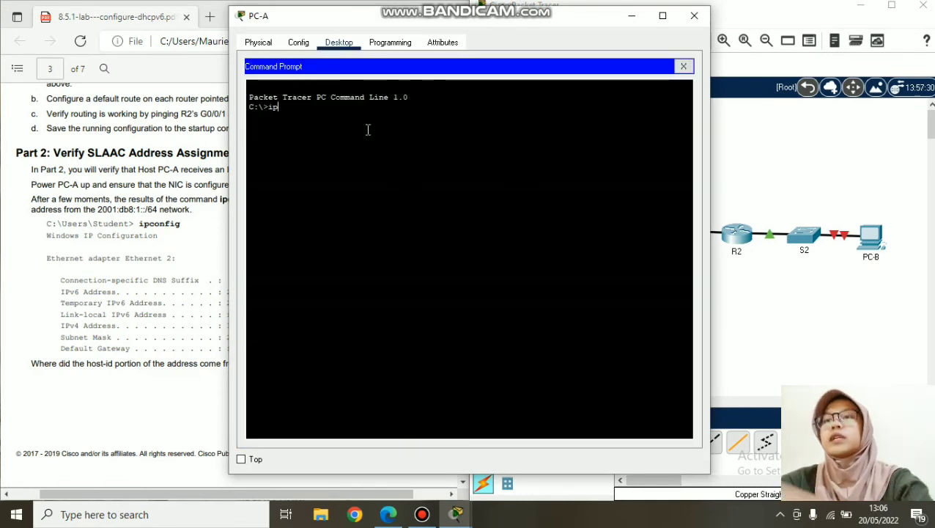
text(ipconfig)
key(Return)
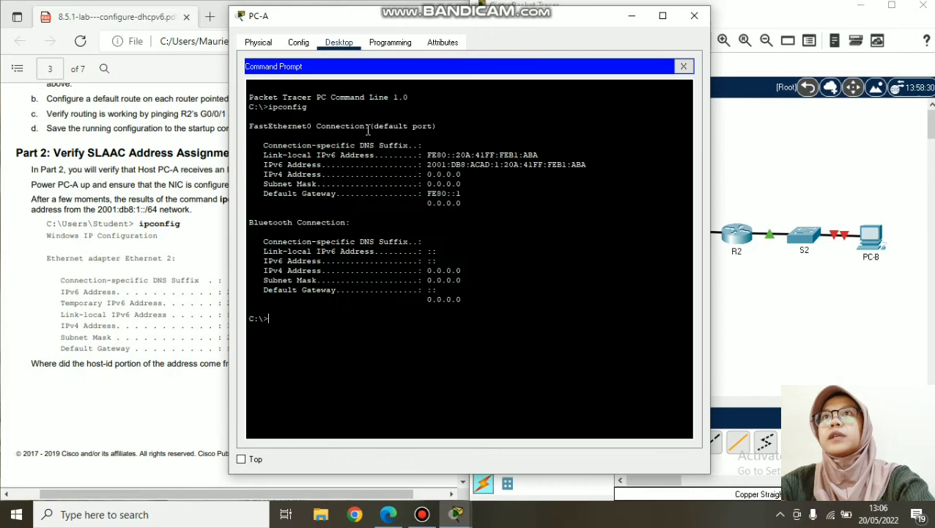
drag(372, 27, 563, 35)
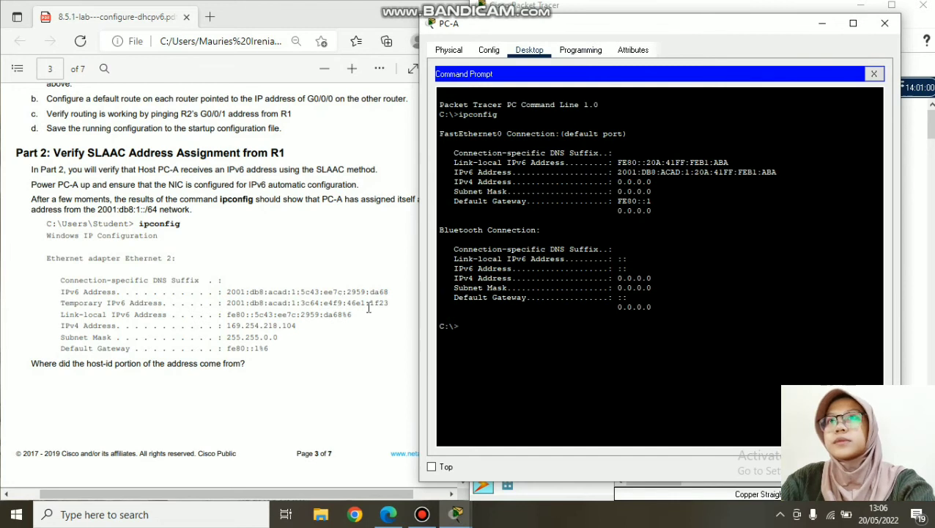
scroll(223, 343, down, 4)
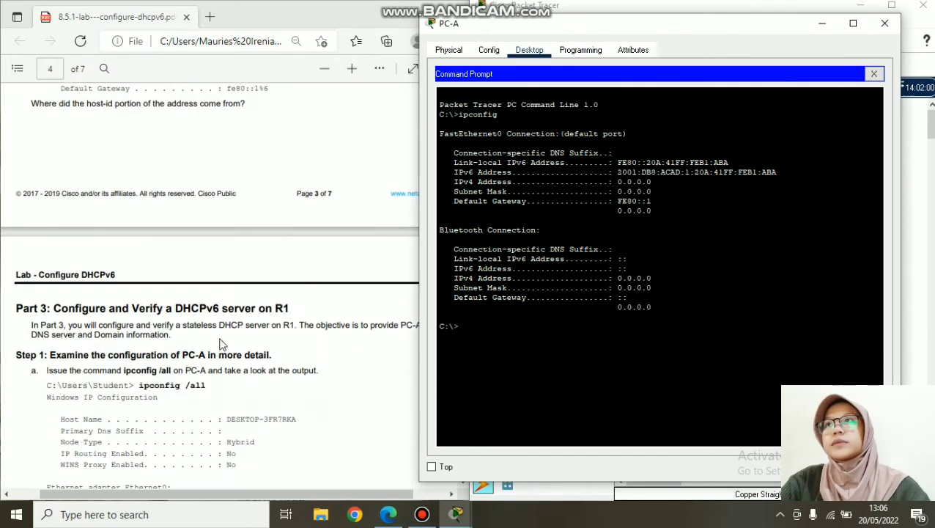
scroll(211, 319, up, 4)
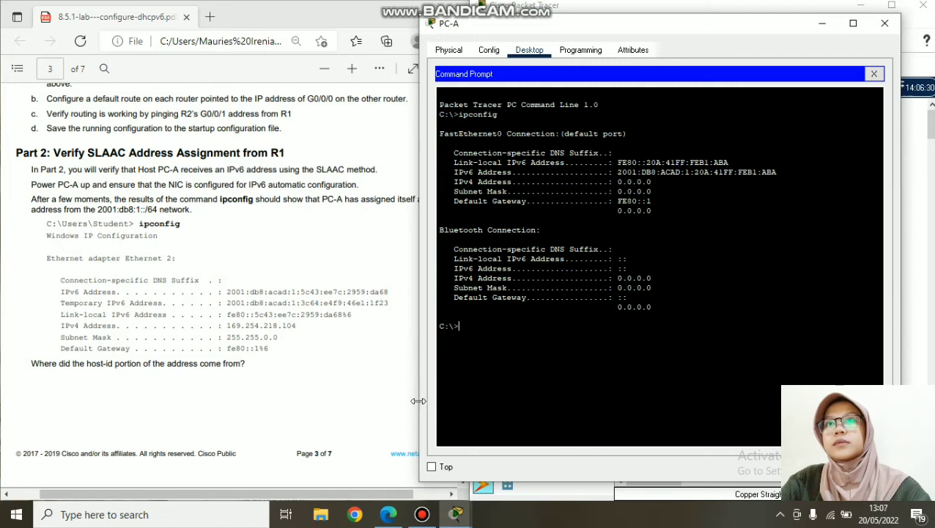
- Pause and resume the Bandicam recording while scrolling the lab PDF
click(421, 514)
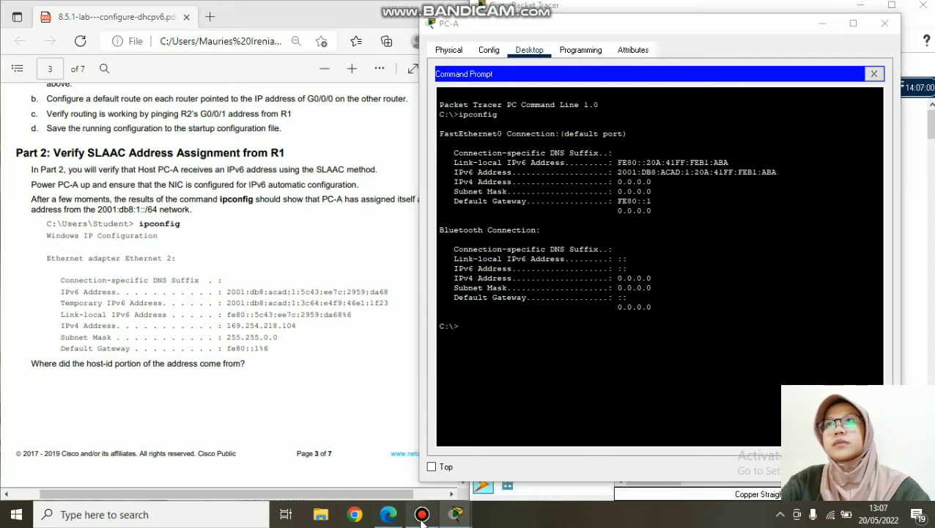
click(844, 153)
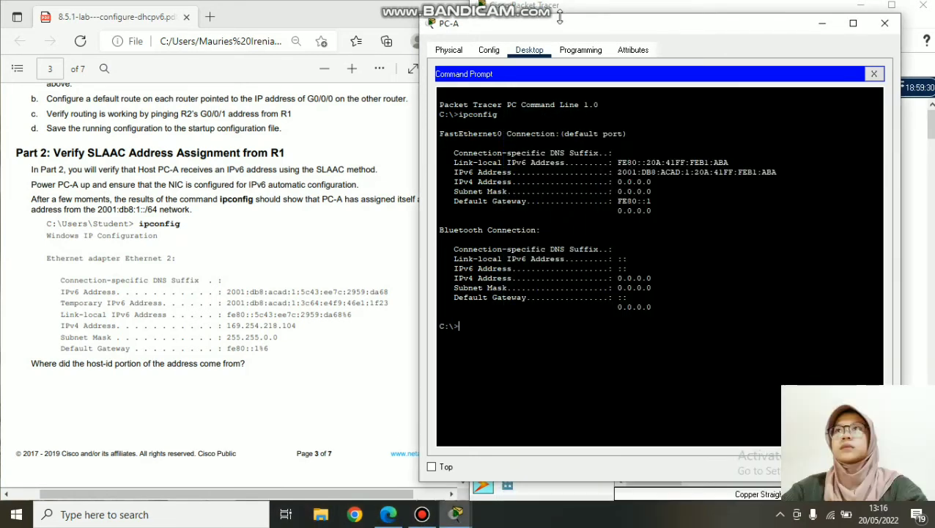
click(284, 264)
scroll(242, 294, down, 8)
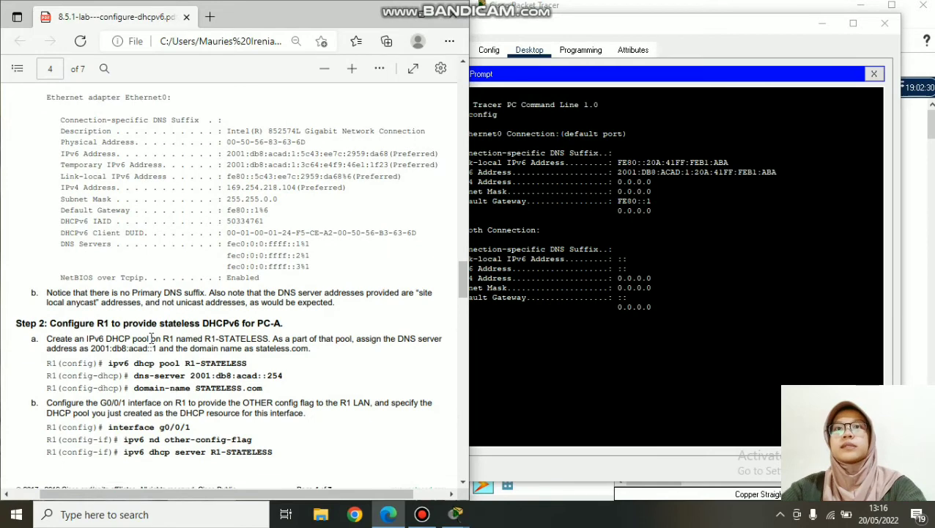
scroll(150, 338, down, 2)
scroll(140, 267, up, 6)
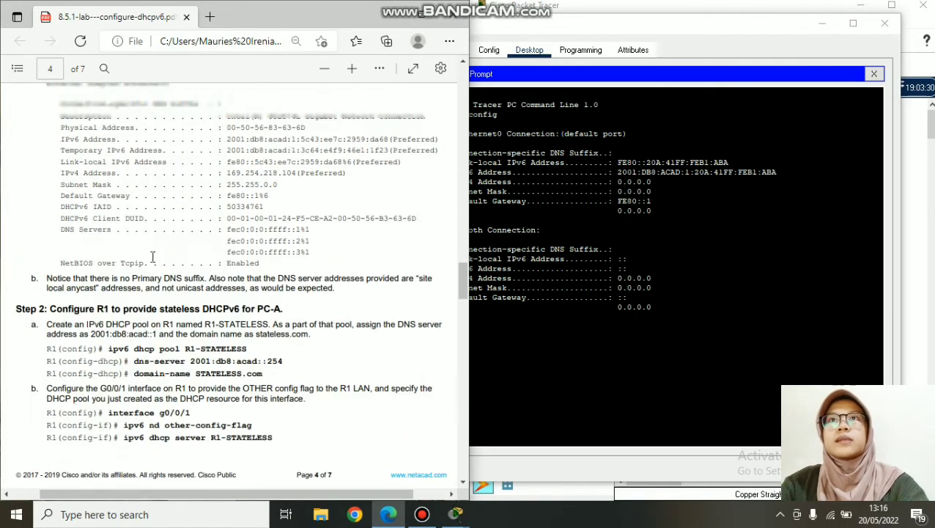
scroll(166, 294, down, 4)
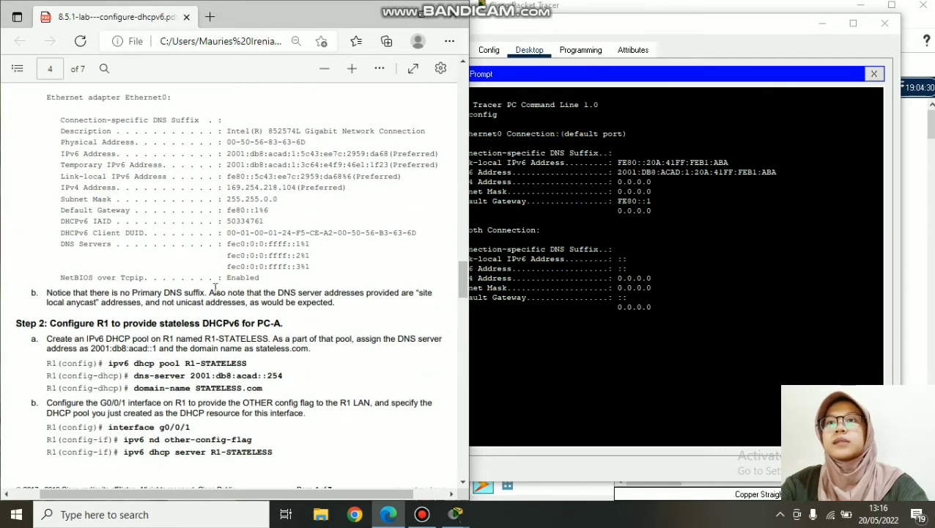
scroll(150, 257, down, 4)
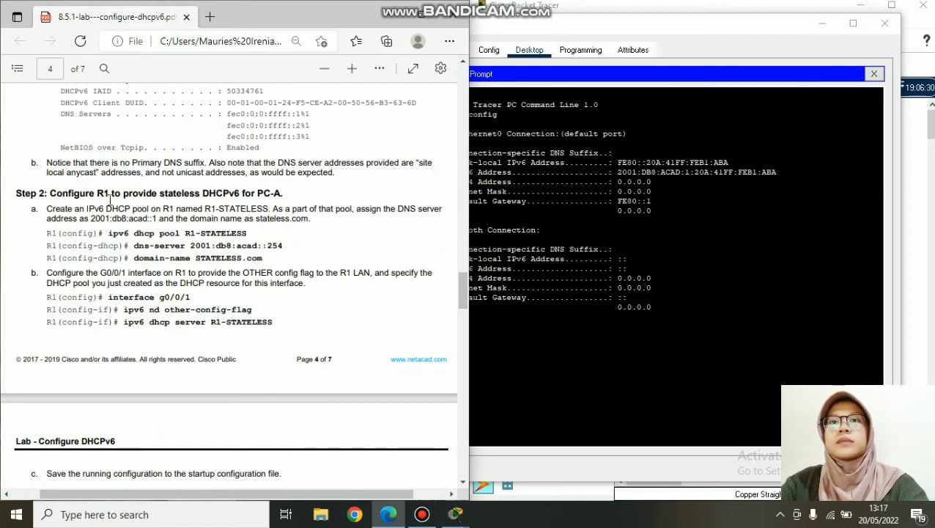
click(422, 514)
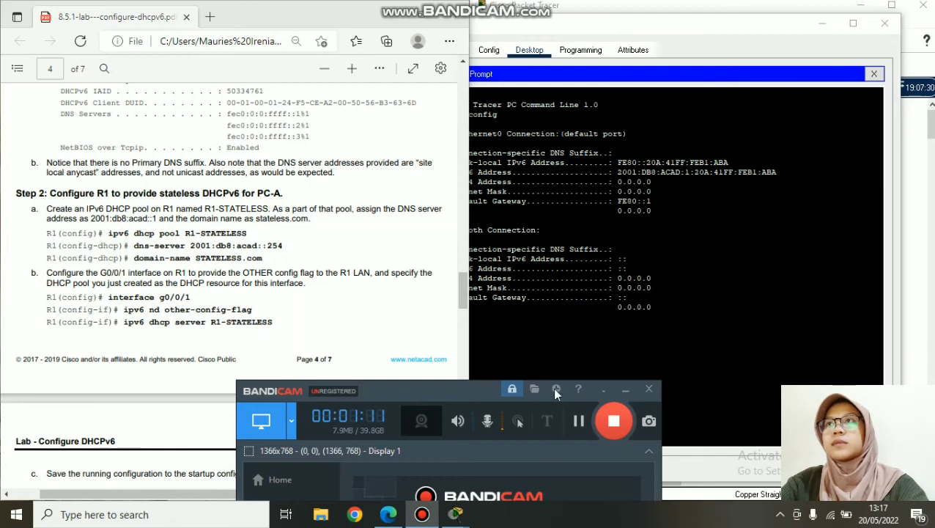
click(579, 422)
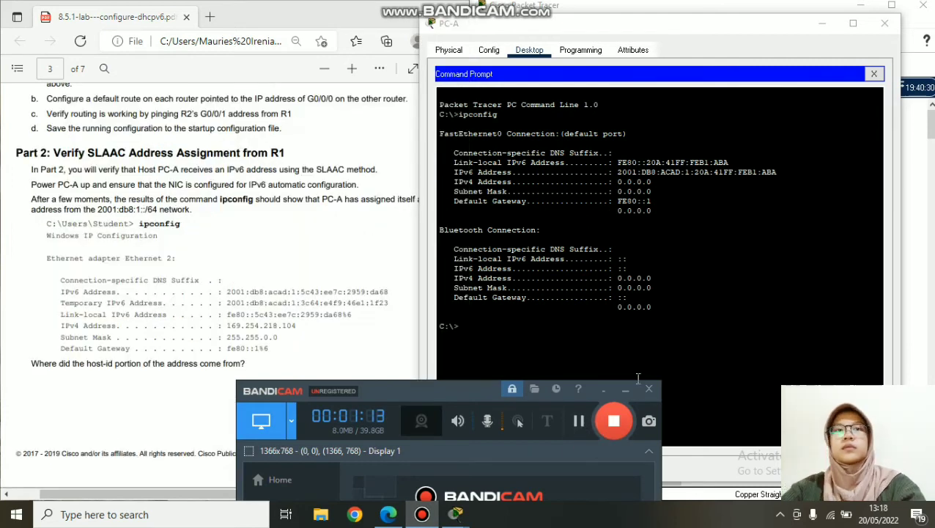
click(626, 388)
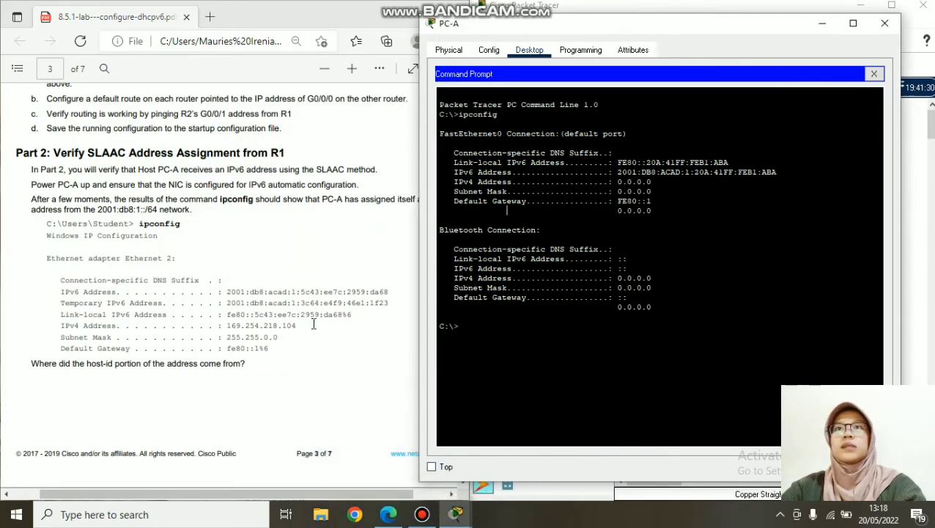
- Highlight Part 3's DHCPv6 server heading and its ipconfig /all command, then return to PC-A
scroll(313, 323, down, 8)
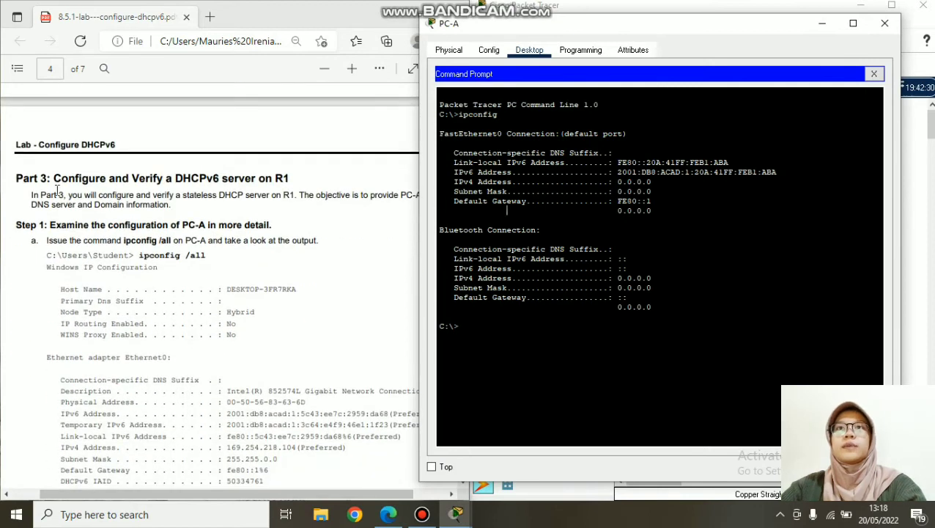
drag(52, 180, 299, 180)
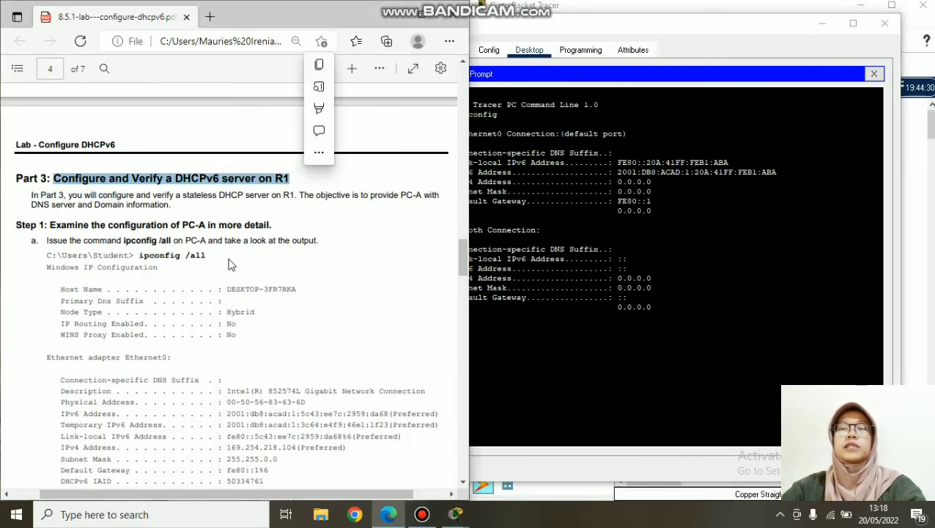
scroll(134, 246, down, 1)
drag(137, 192, 220, 192)
click(524, 329)
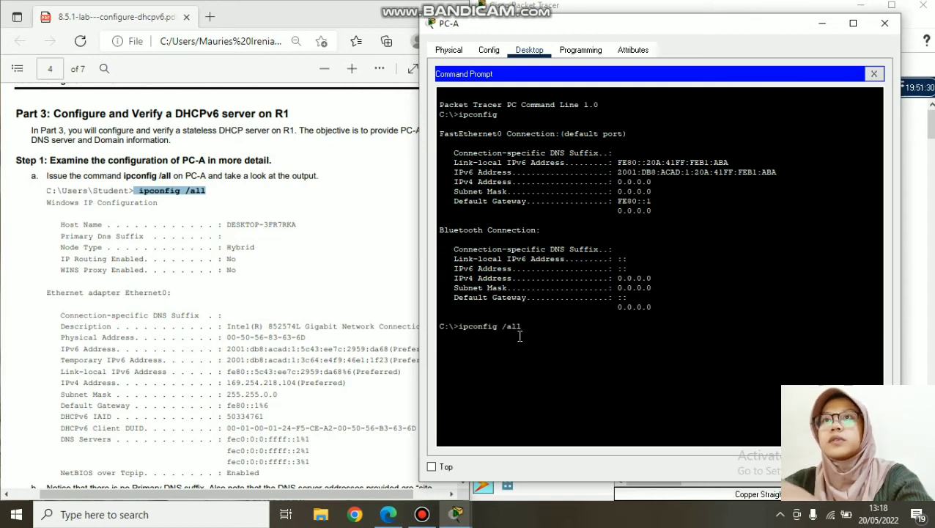
- Run ipconfig /all on PC-A, note Step 2's R1-STATELESS pool instructions, and widen the window
key(Return)
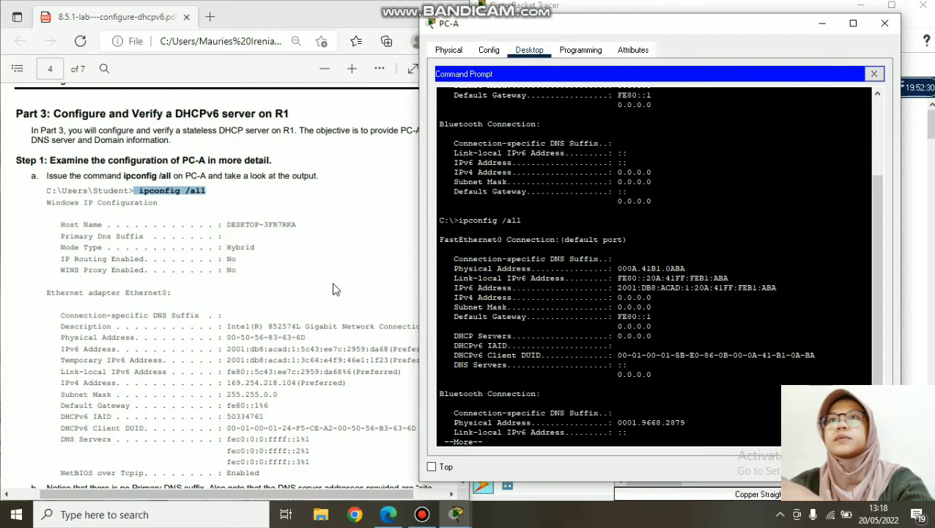
scroll(155, 227, down, 5)
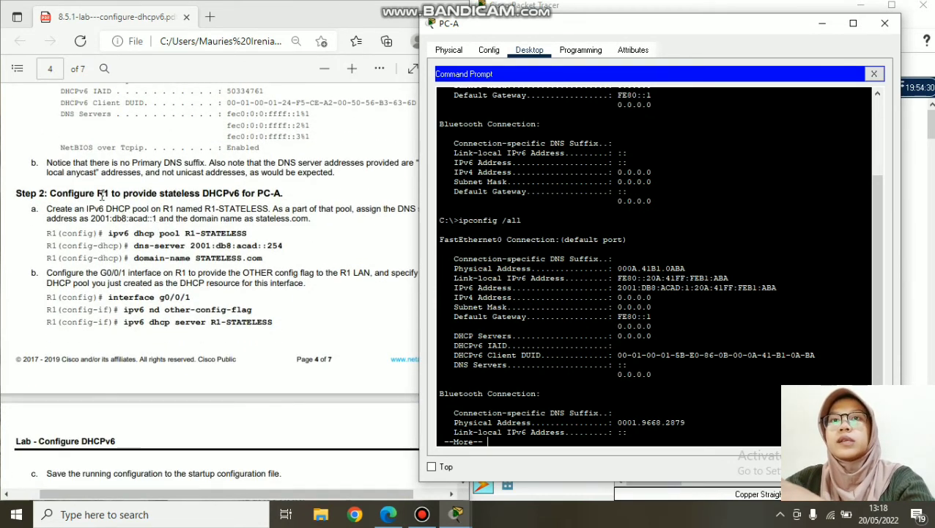
drag(50, 194, 282, 195)
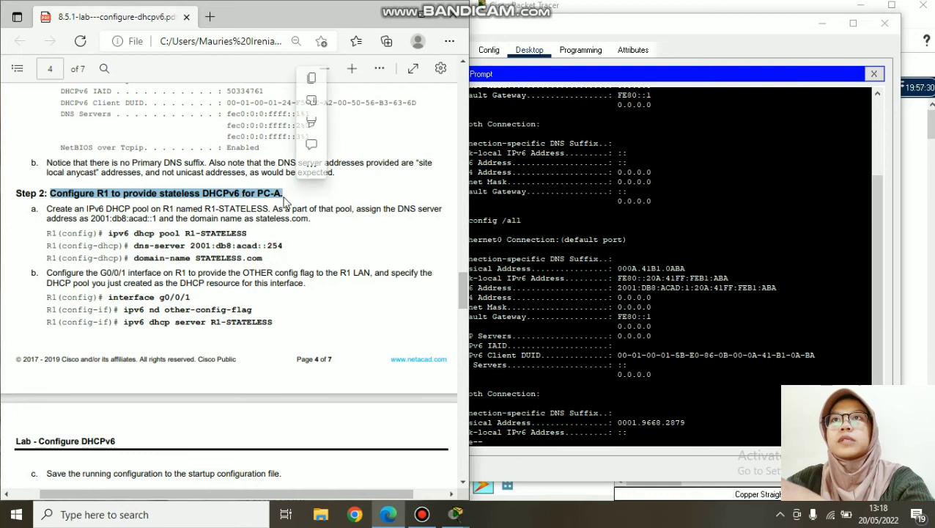
drag(47, 208, 271, 209)
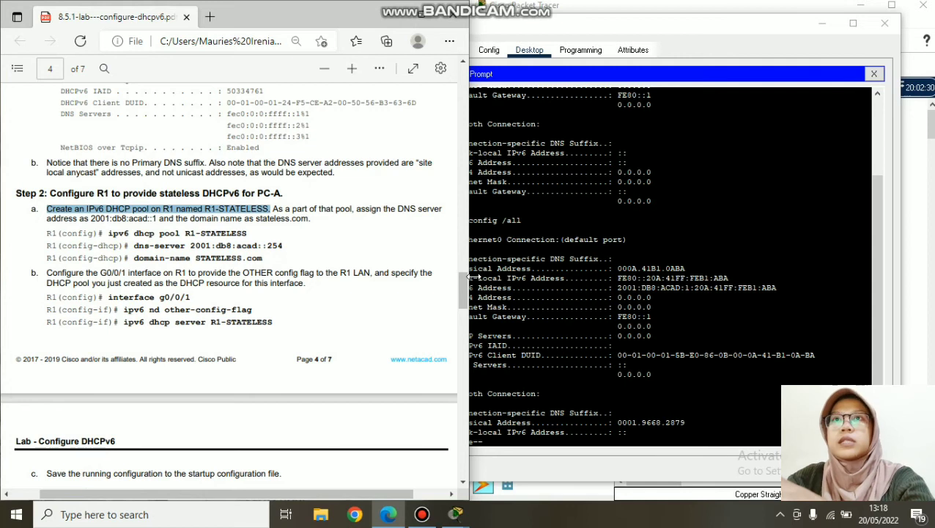
drag(473, 277, 420, 277)
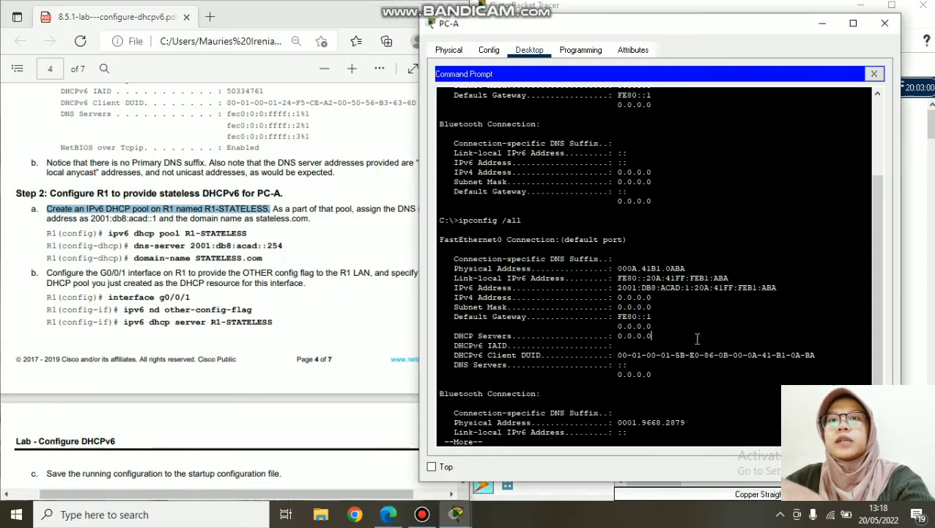
- Close PC-A, then log into R1's console with enable access and enter conf t
click(885, 24)
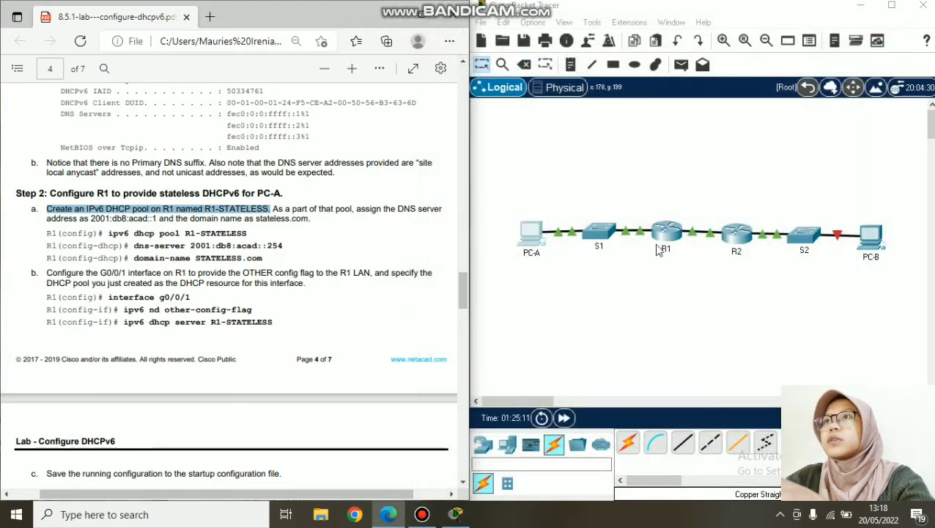
click(664, 227)
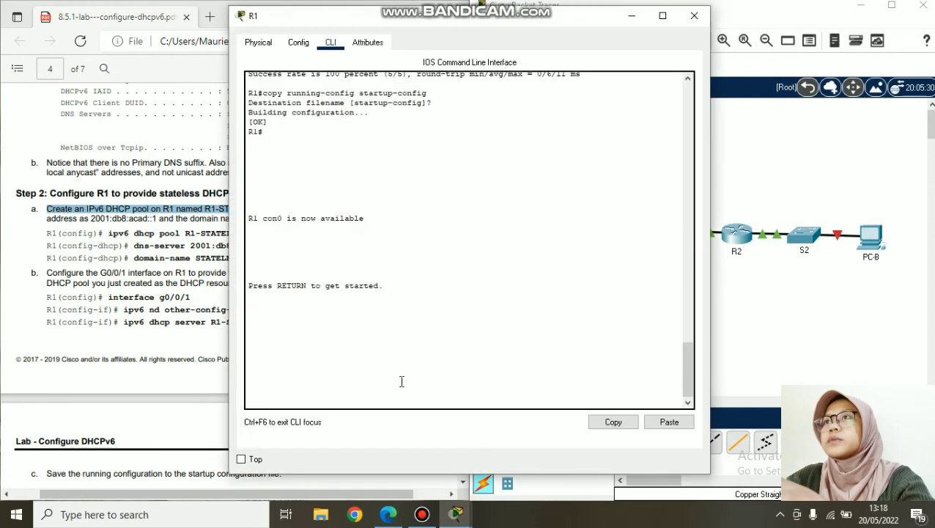
key(Return)
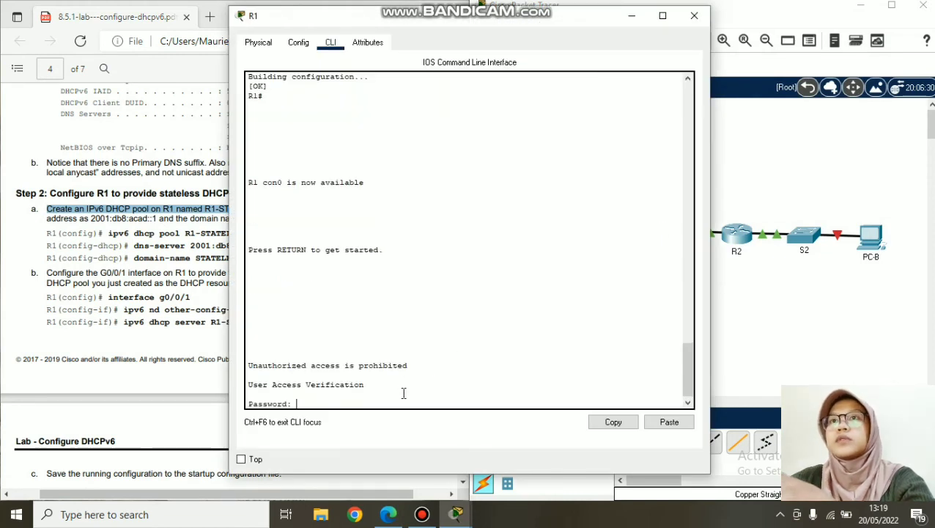
key(Return)
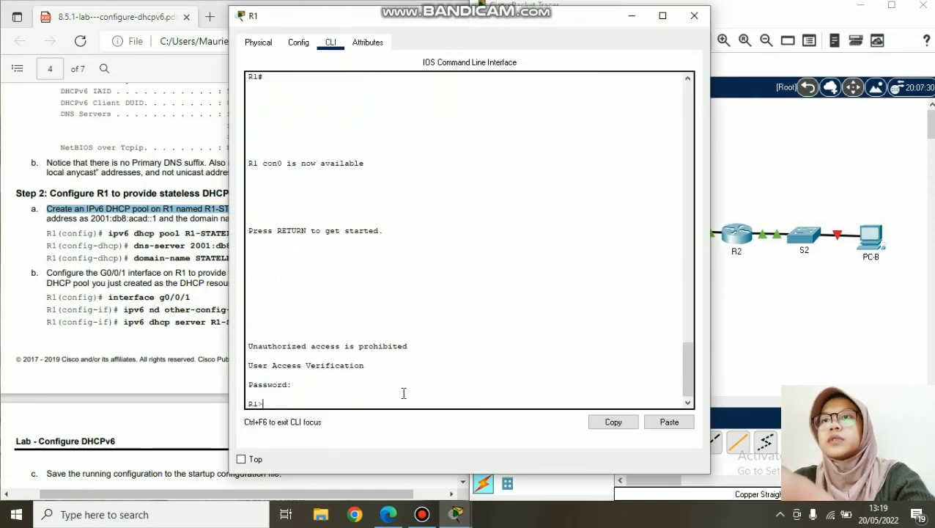
text(en)
key(Return)
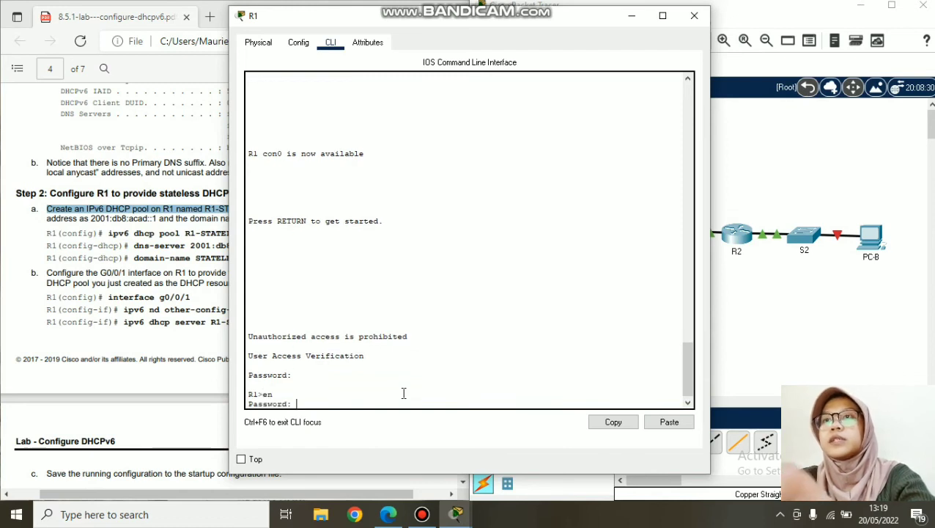
key(Return)
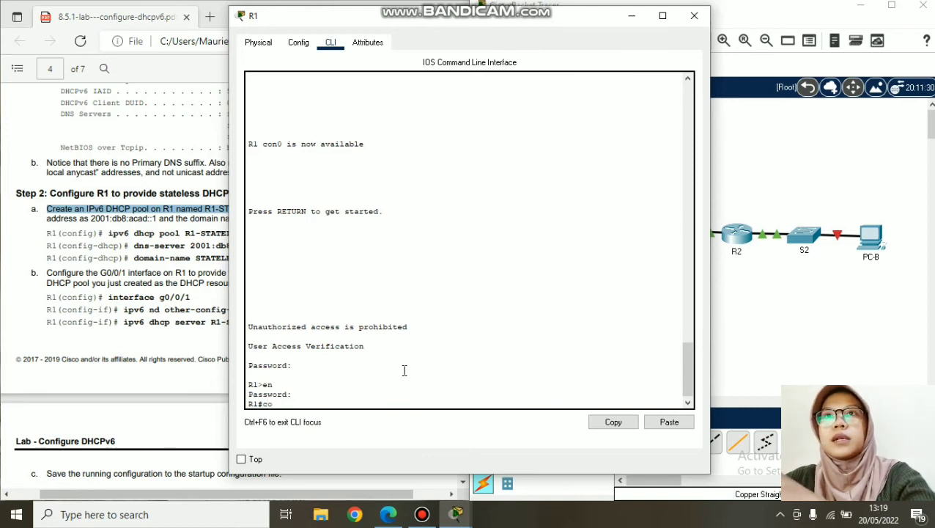
text(conf t)
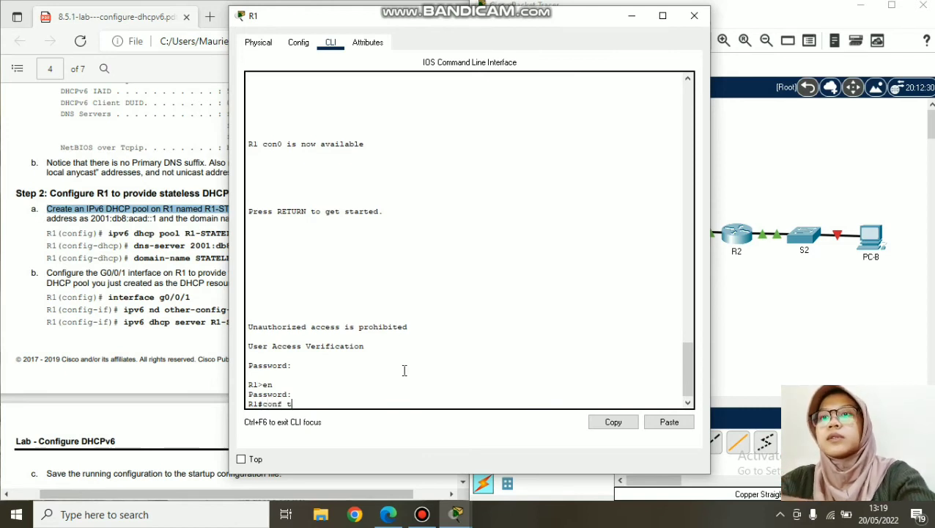
key(Return)
- Create the IPv6 DHCP pool R1-STATELESS on R1 by pasting the command from the lab PDF
drag(493, 22, 726, 19)
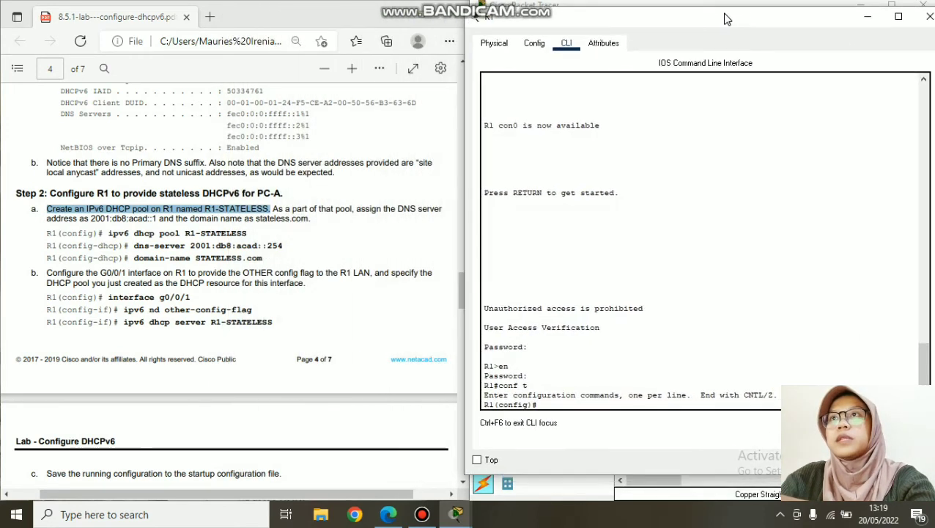
drag(108, 233, 255, 242)
click(239, 236)
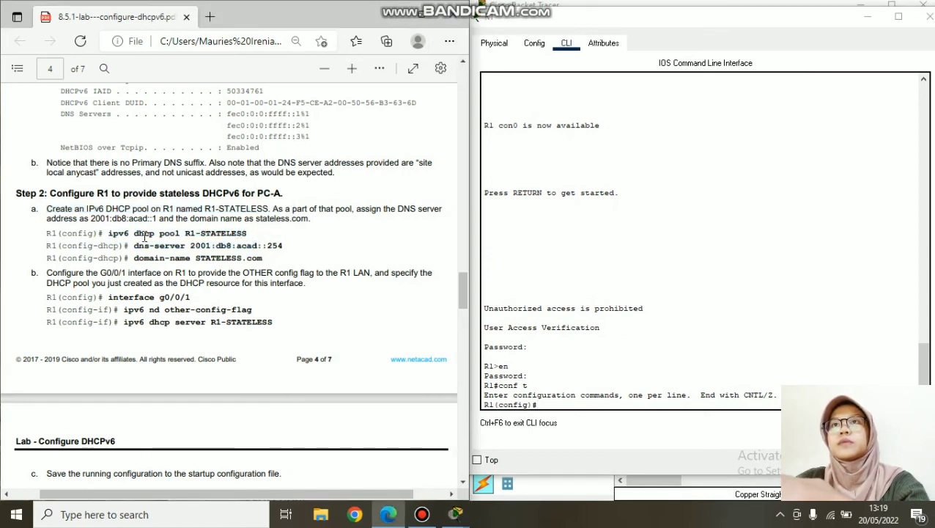
drag(112, 234, 247, 233)
key(ctrl+c)
click(278, 118)
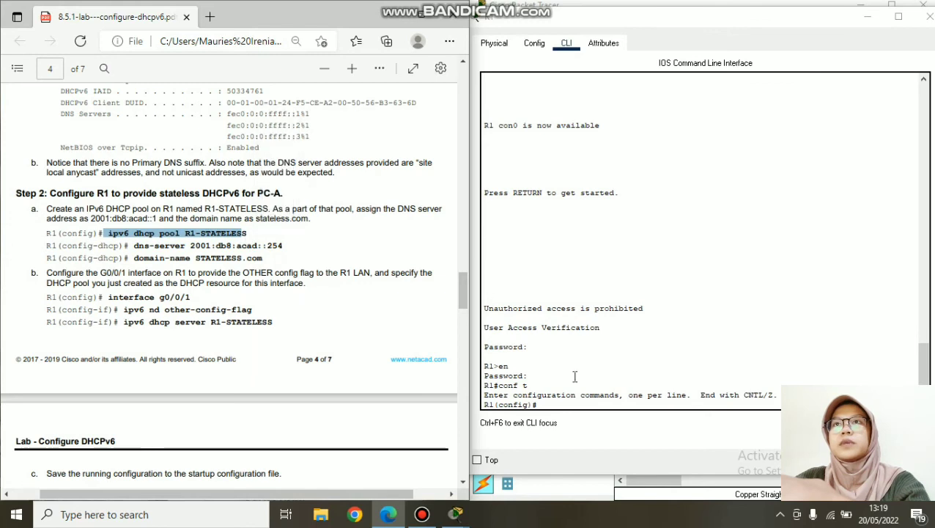
right_click(586, 409)
click(616, 431)
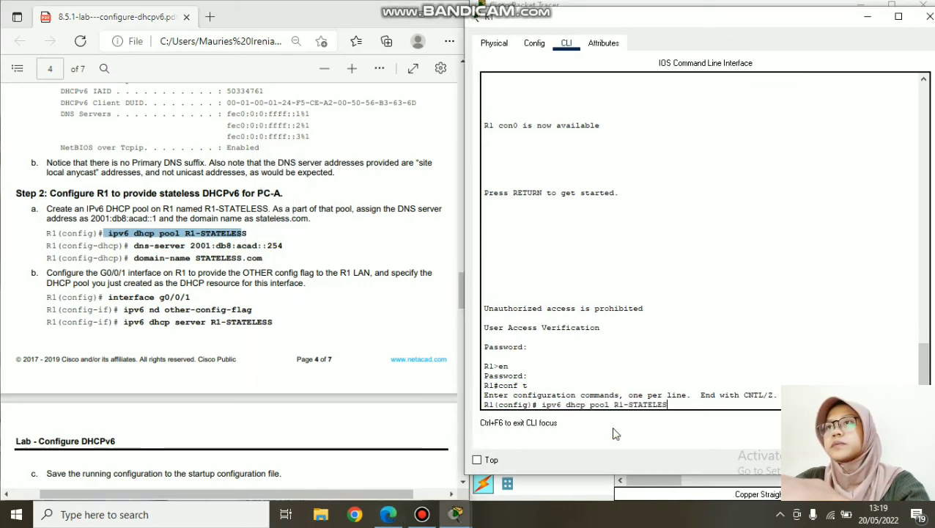
key(Return)
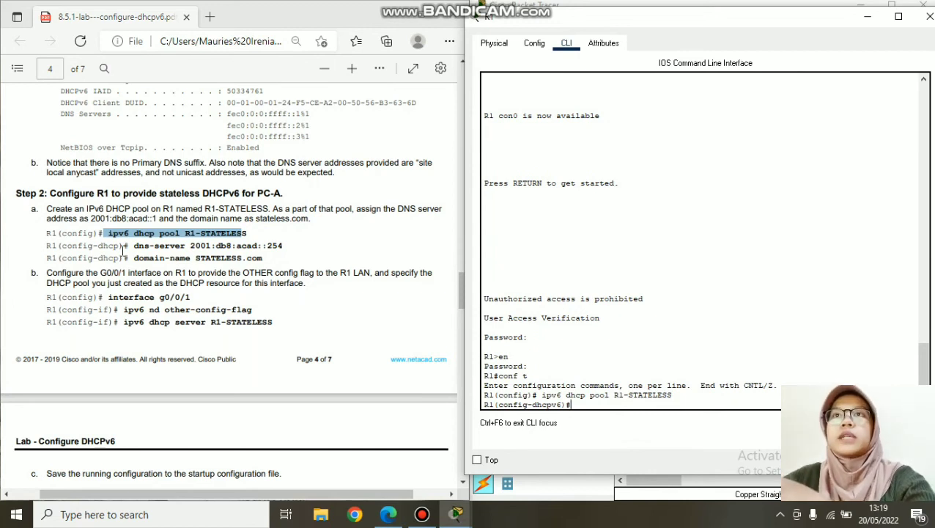
- Set the pool's DNS server to 2001:db8:acad::254
drag(133, 246, 294, 247)
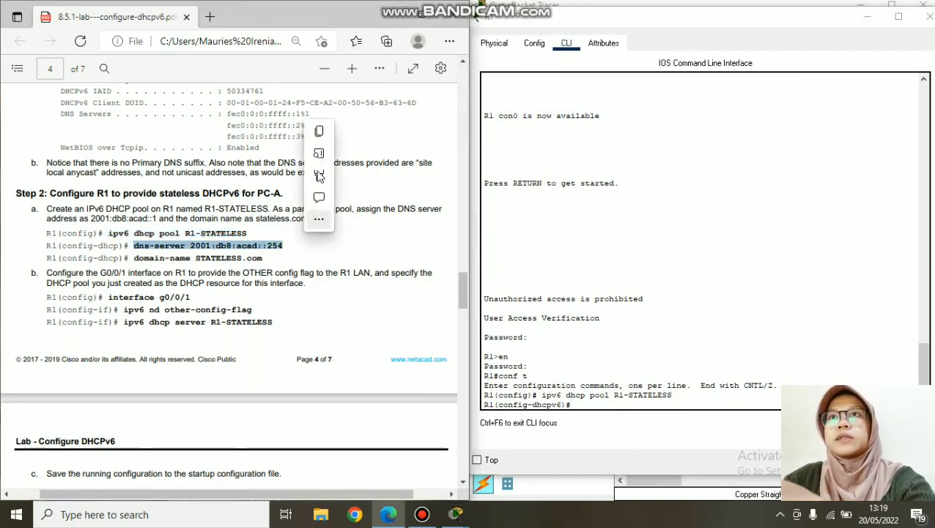
click(327, 136)
click(602, 401)
right_click(602, 403)
click(630, 433)
key(Return)
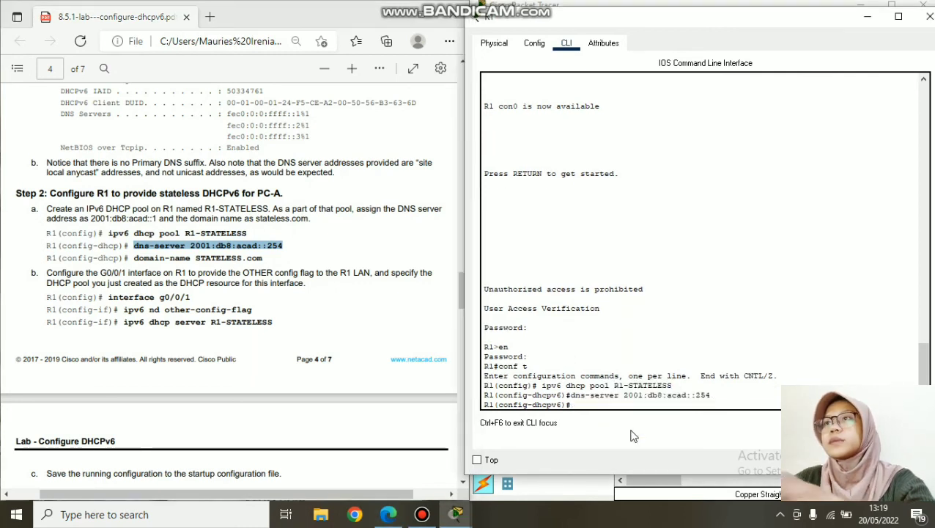
- Set the pool's domain name to STATELESS.com and exit pool configuration
drag(134, 258, 265, 260)
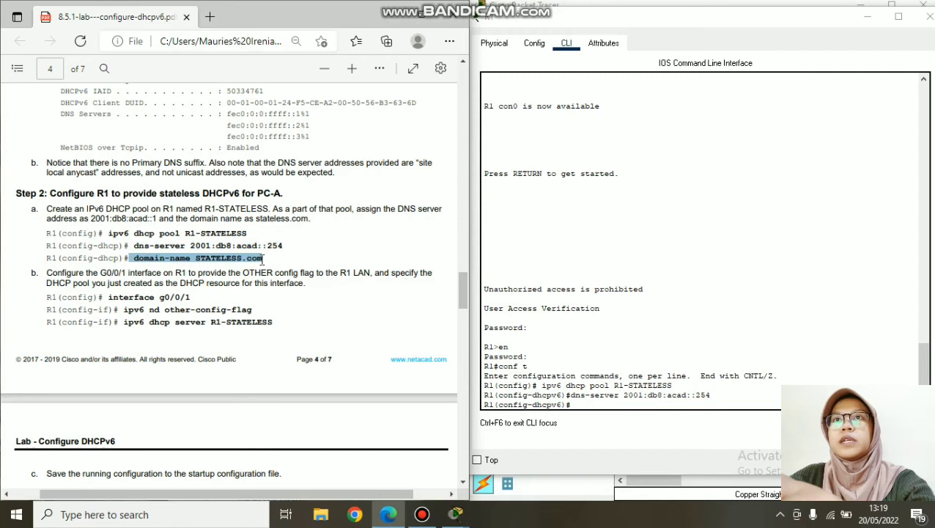
right_click(264, 254)
click(294, 280)
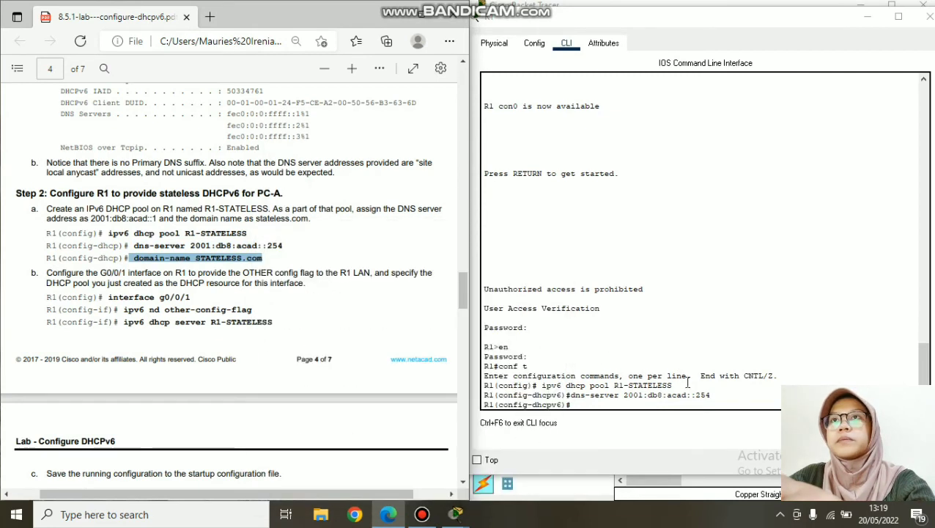
click(677, 412)
right_click(677, 412)
click(697, 431)
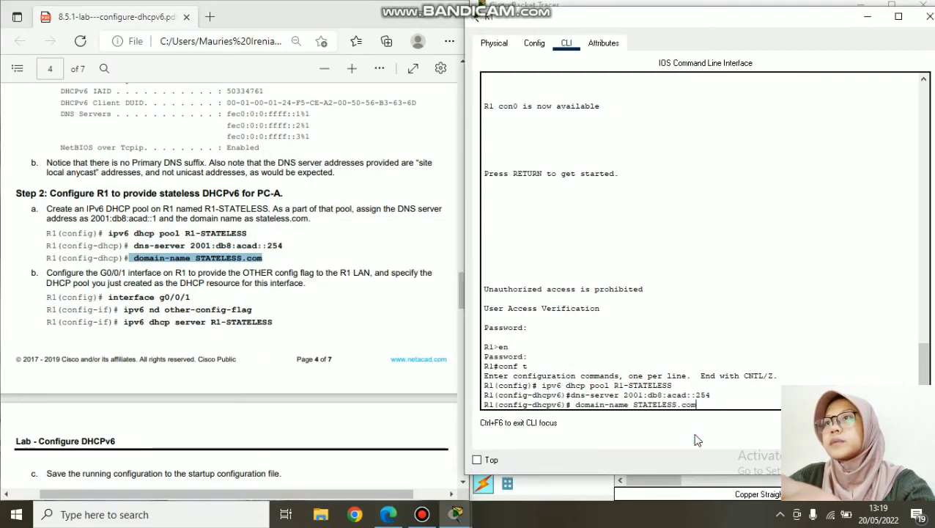
key(Return)
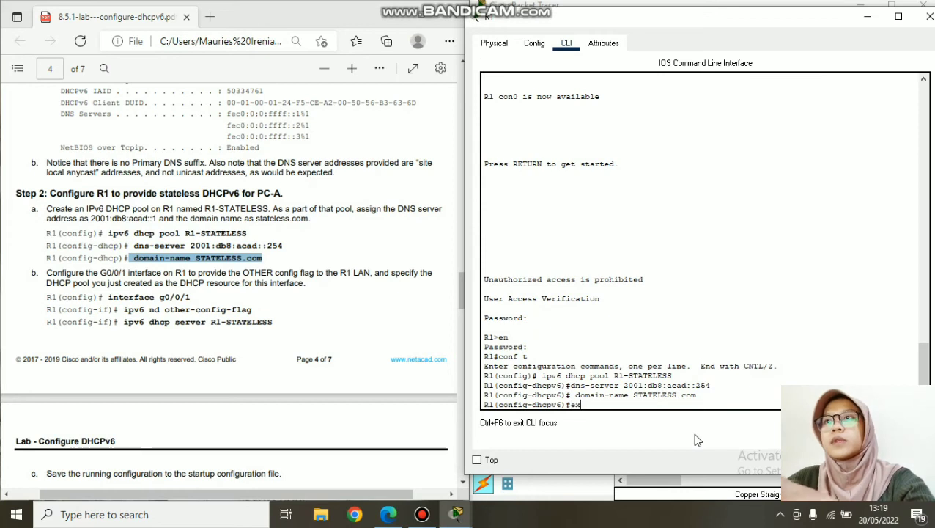
text(ex)
key(Return)
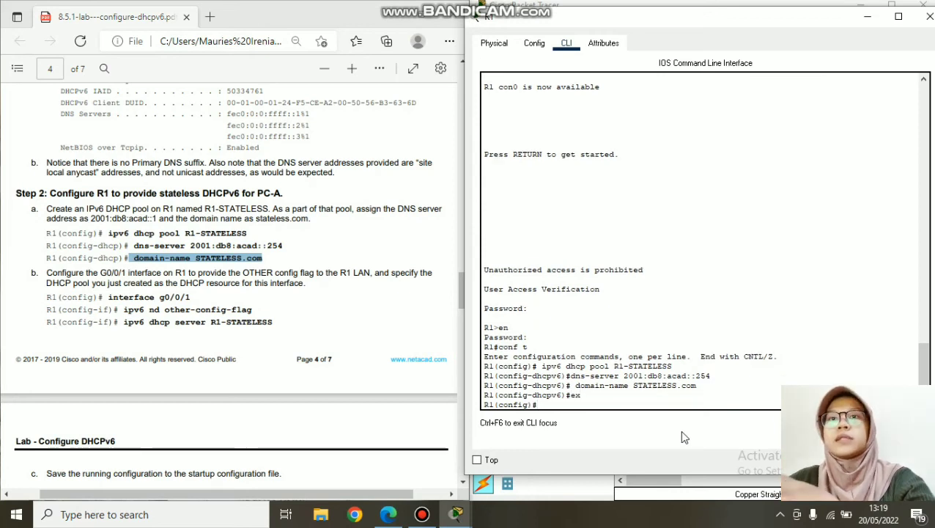
scroll(254, 317, down, 6)
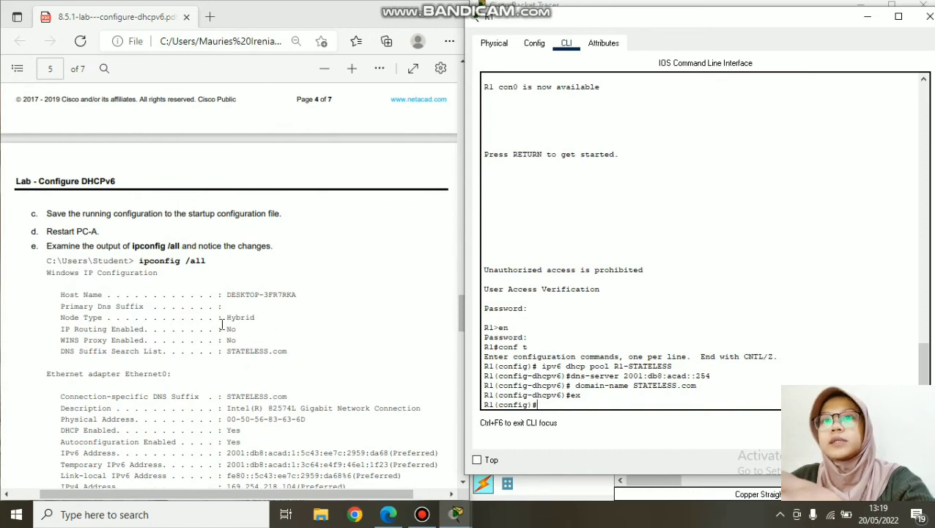
- Enter interface G0/0/1 and enable ipv6 nd other-config-flag on it
scroll(143, 241, up, 4)
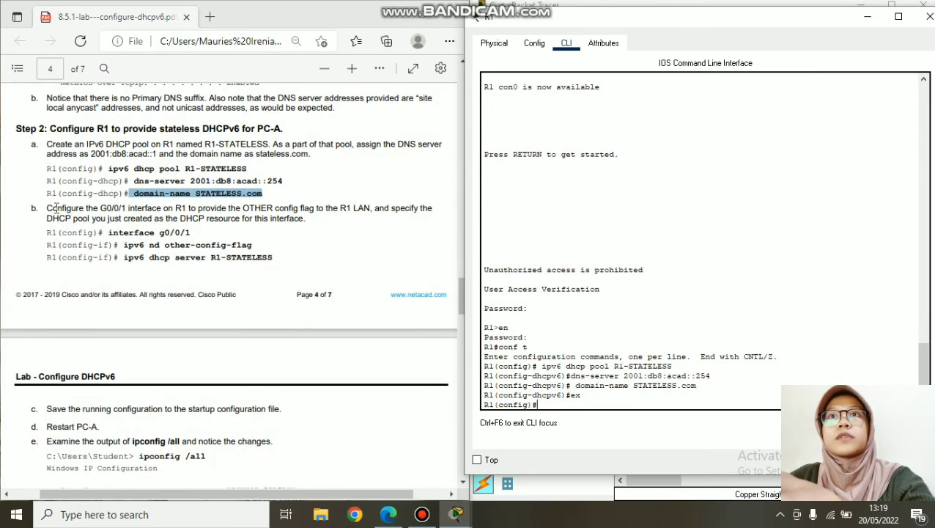
drag(46, 208, 299, 211)
click(591, 402)
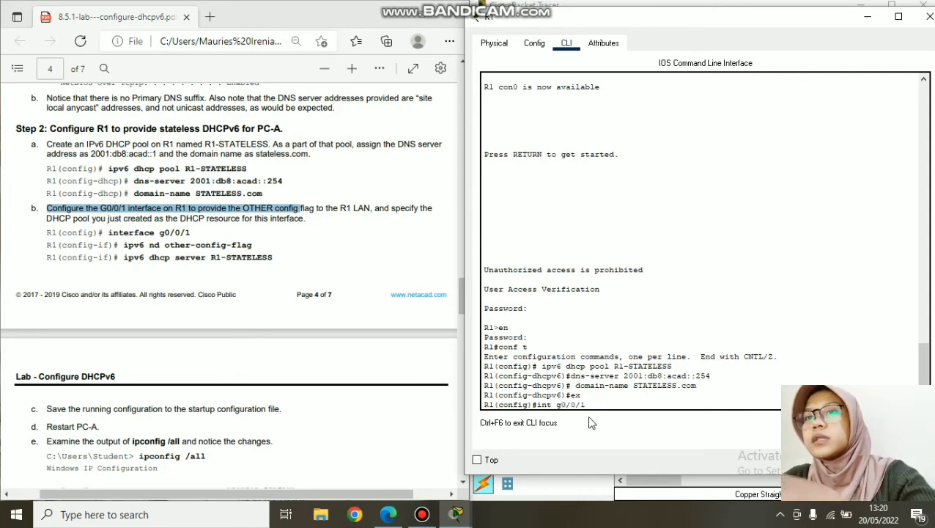
key(Return)
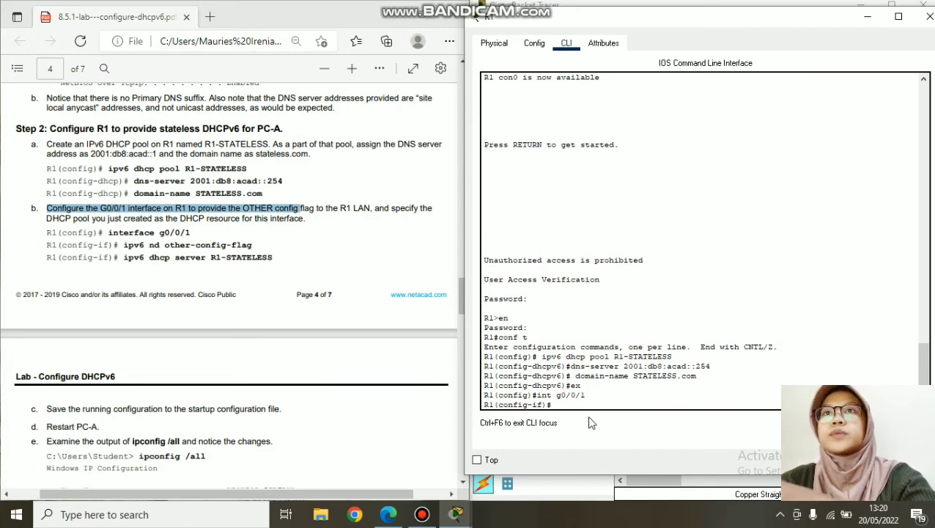
drag(124, 245, 252, 245)
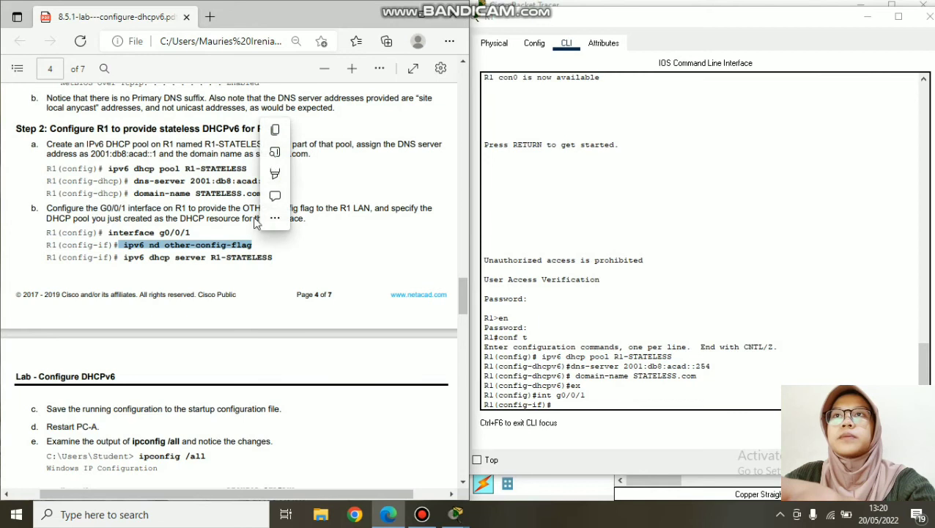
click(275, 130)
right_click(575, 409)
click(606, 430)
key(Return)
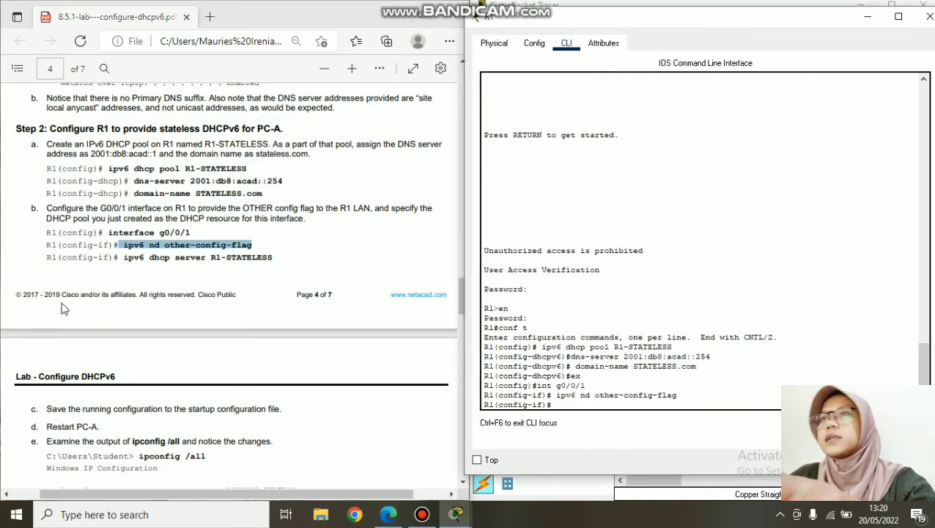
- Apply DHCPv6 pool R1-STATELESS to G0/0/1 with ipv6 dhcp server R1-STATELESS
click(123, 258)
drag(122, 257, 270, 260)
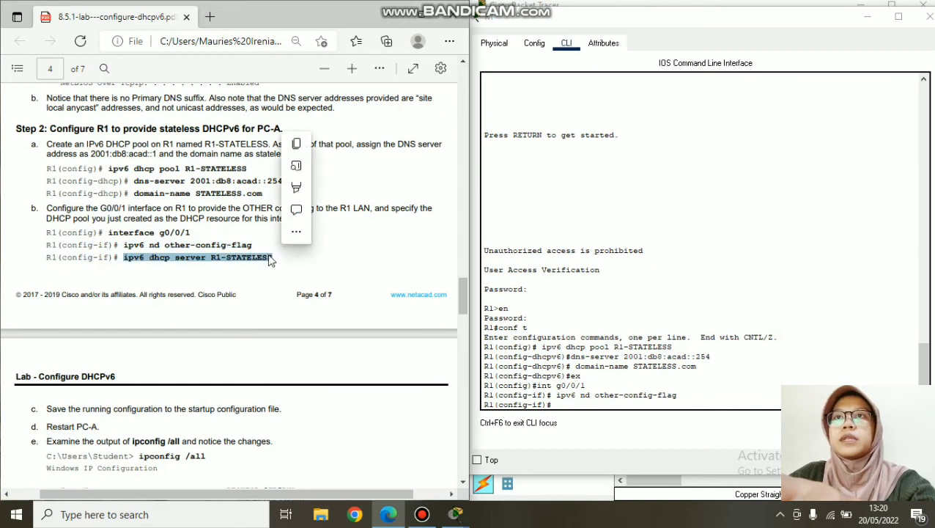
click(296, 143)
right_click(586, 404)
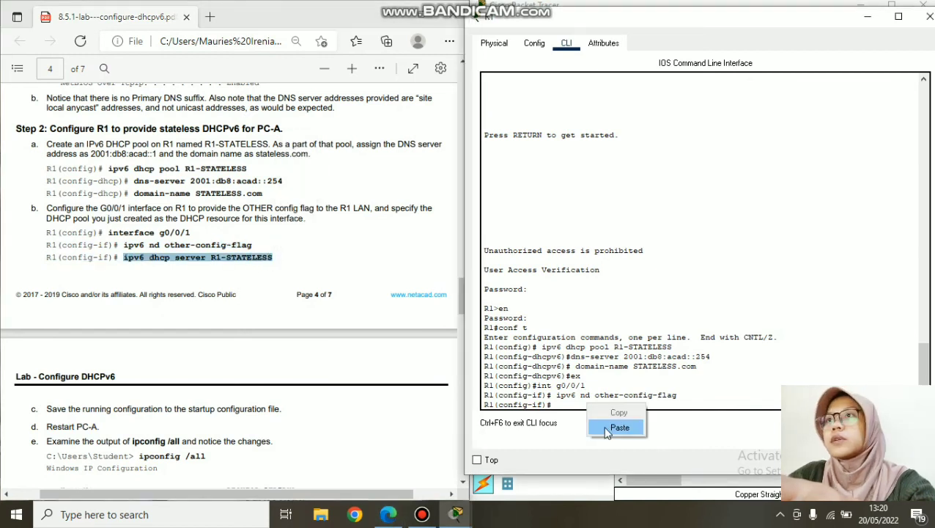
click(607, 430)
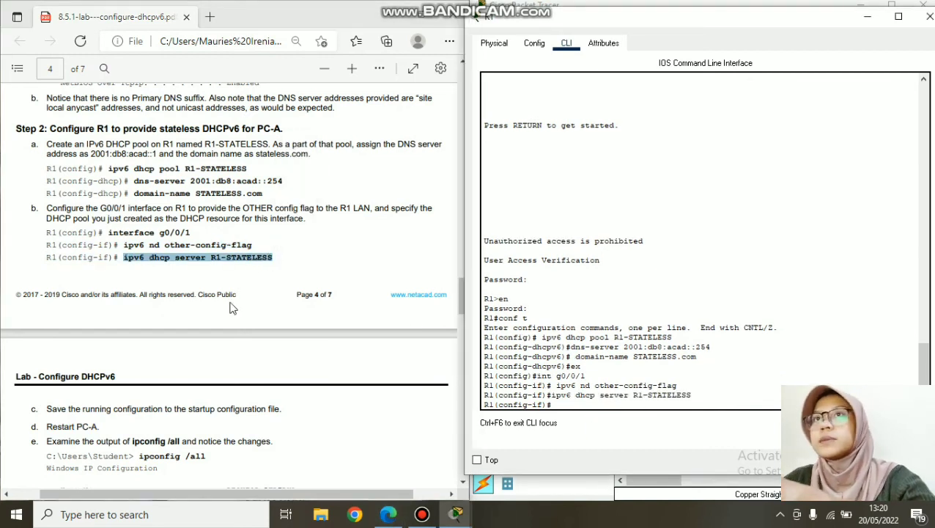
scroll(156, 301, down, 3)
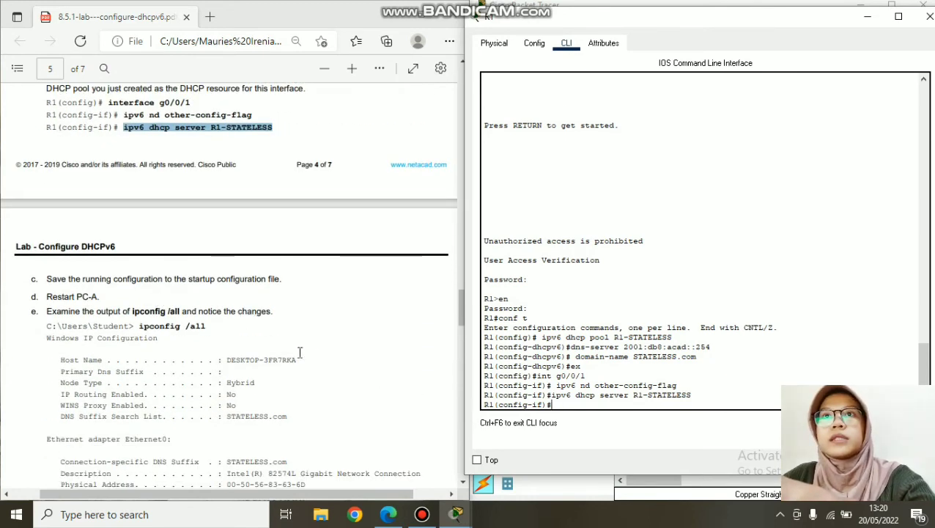
scroll(242, 313, down, 2)
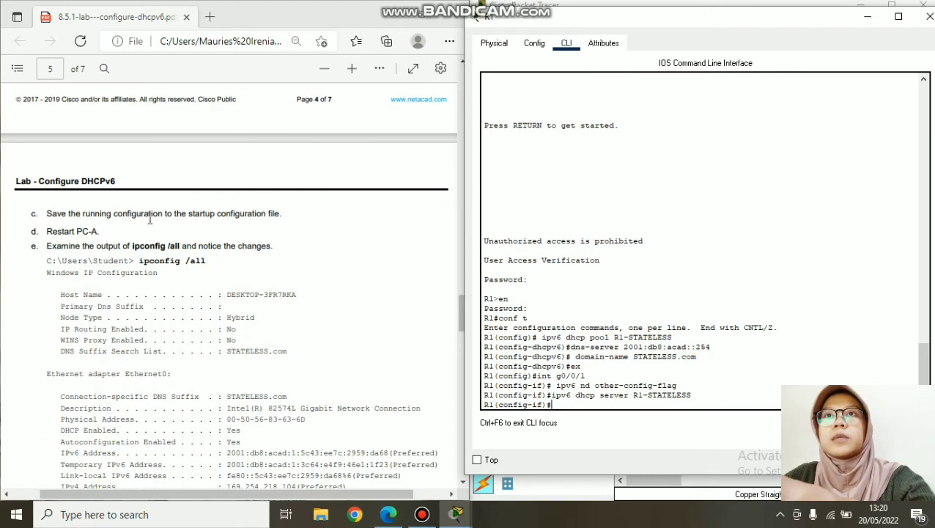
- Return R1 to privileged mode with end and save running-config to startup-config
drag(45, 213, 311, 228)
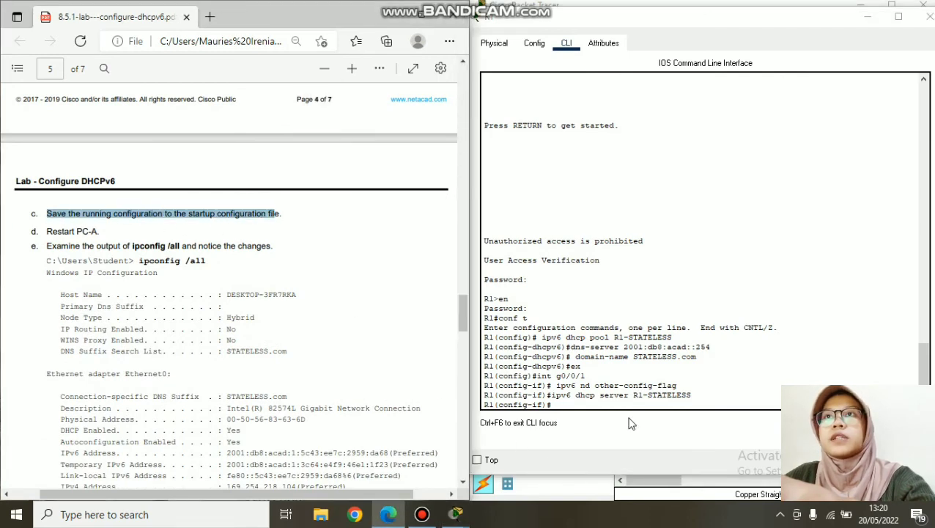
click(630, 401)
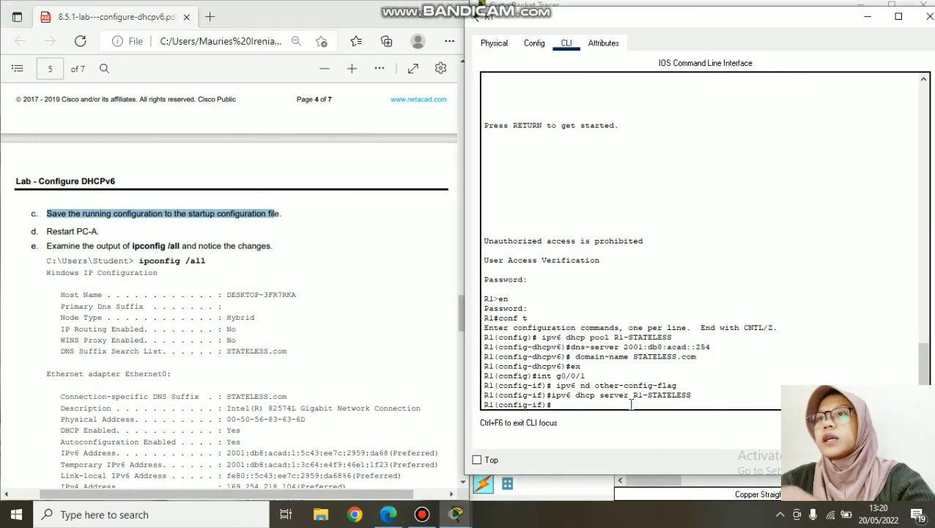
text(end)
key(Return)
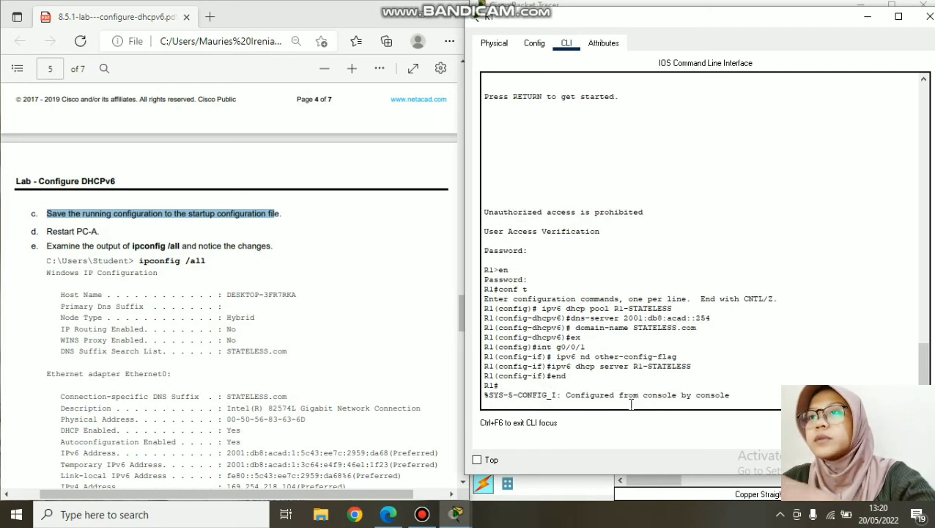
key(Return)
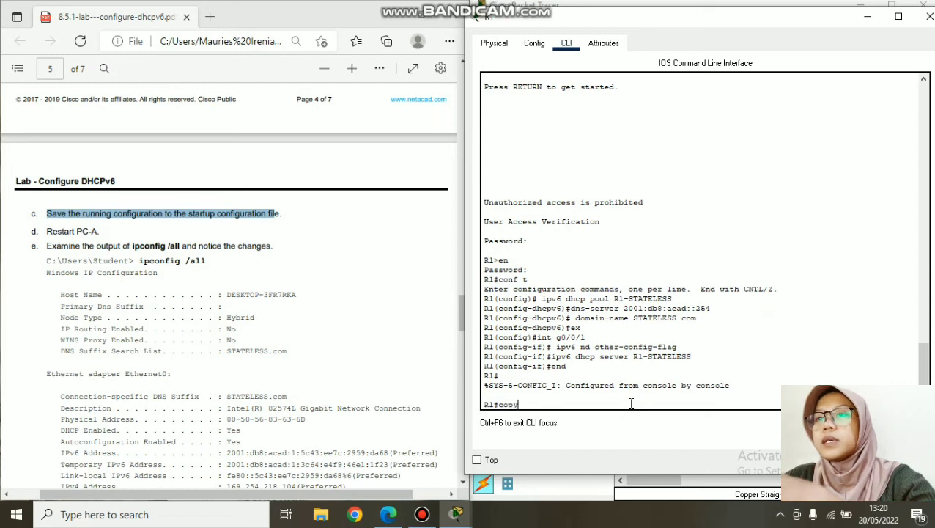
text(copy running)
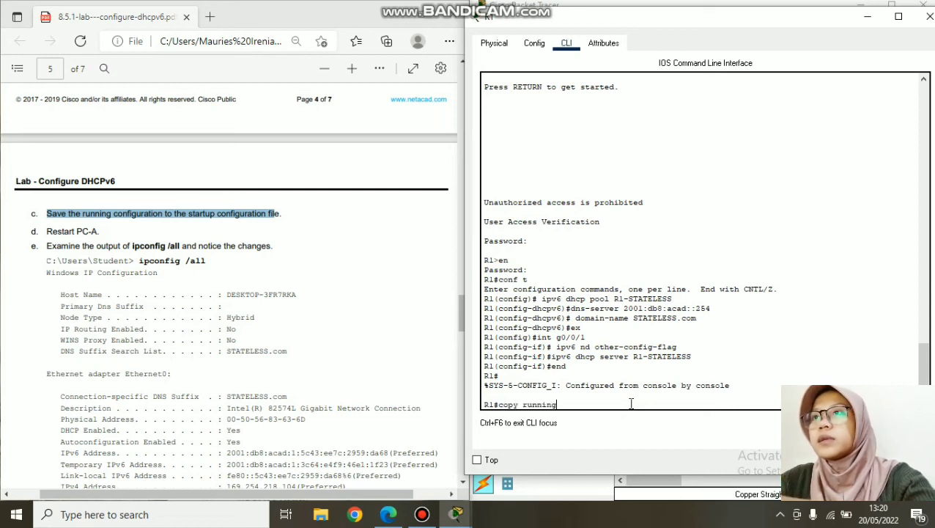
text(-config startu)
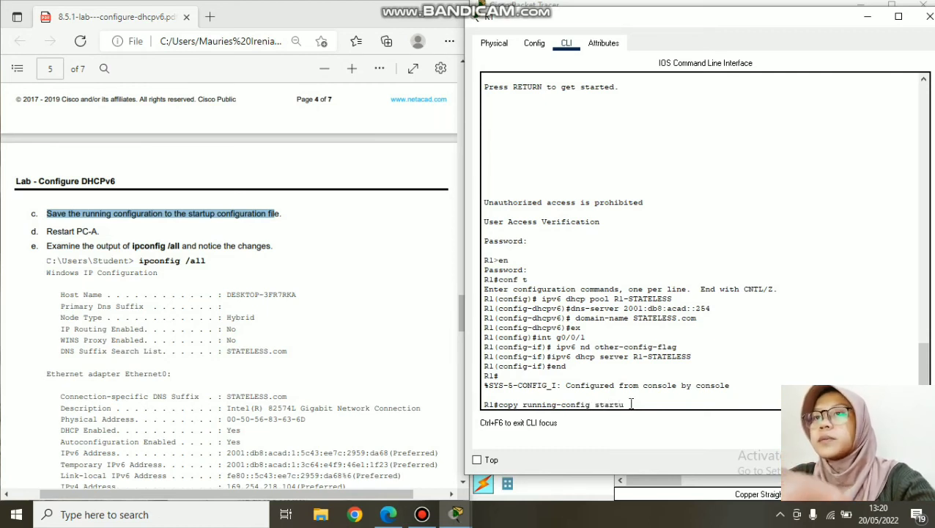
text(p-config)
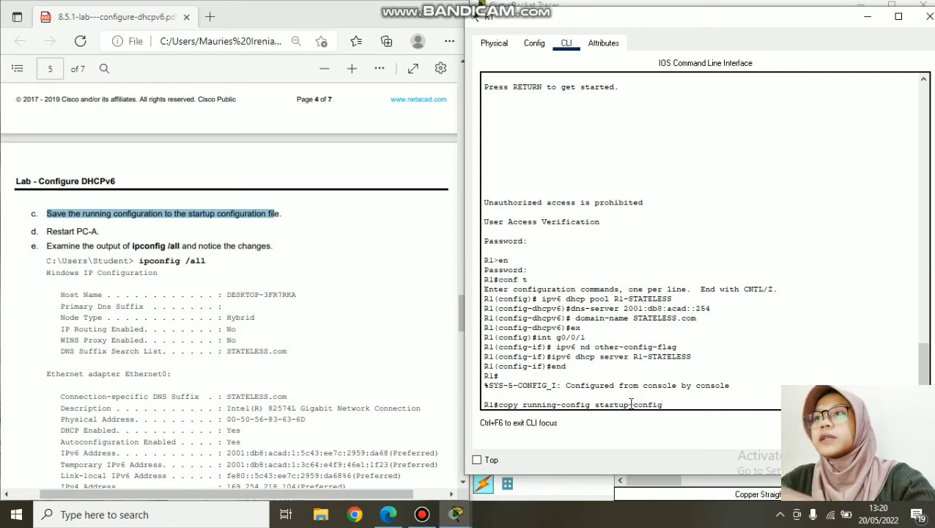
key(Return)
key(Return)
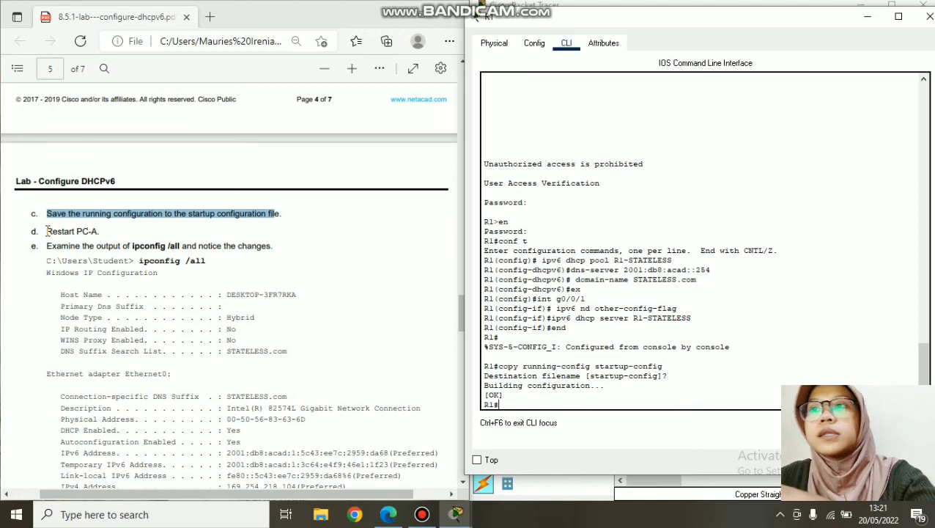
drag(47, 246, 290, 245)
scroll(217, 302, down, 2)
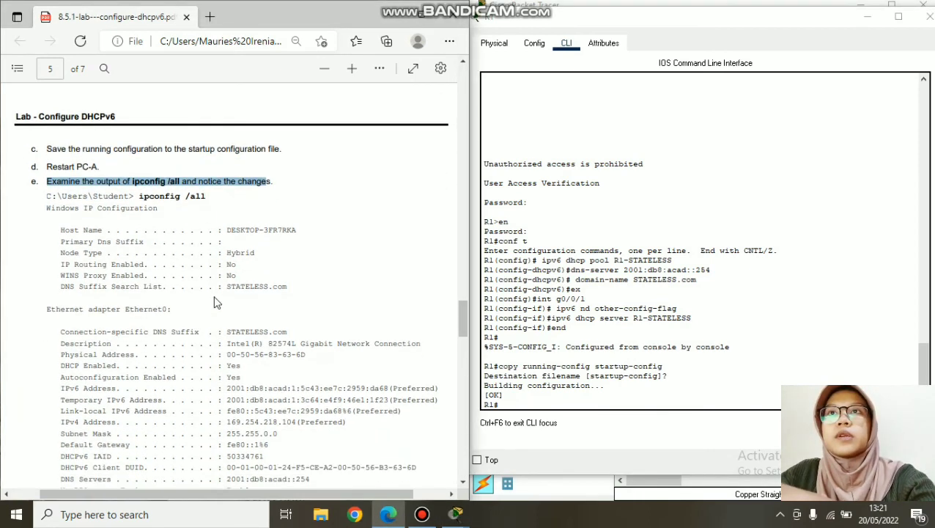
click(568, 403)
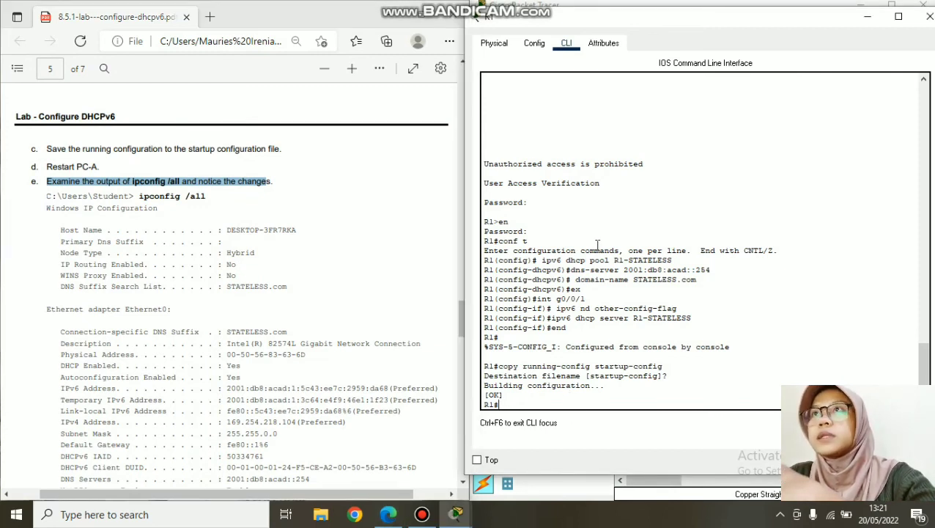
- Close R1's window and open PC-A's Command Prompt
click(927, 24)
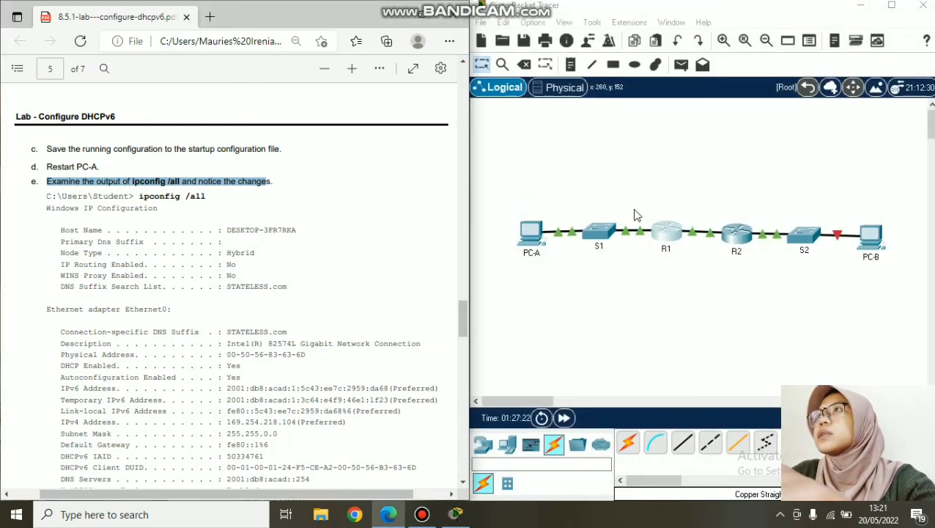
click(474, 234)
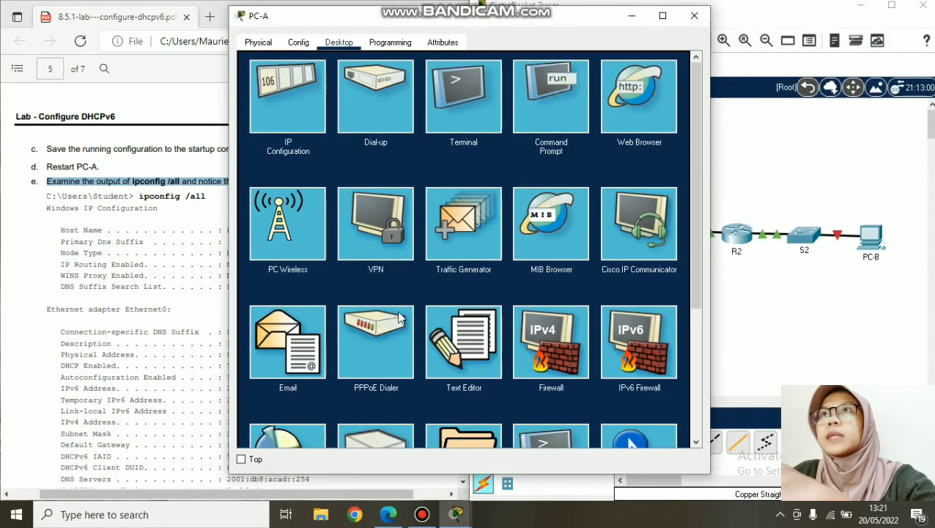
click(575, 117)
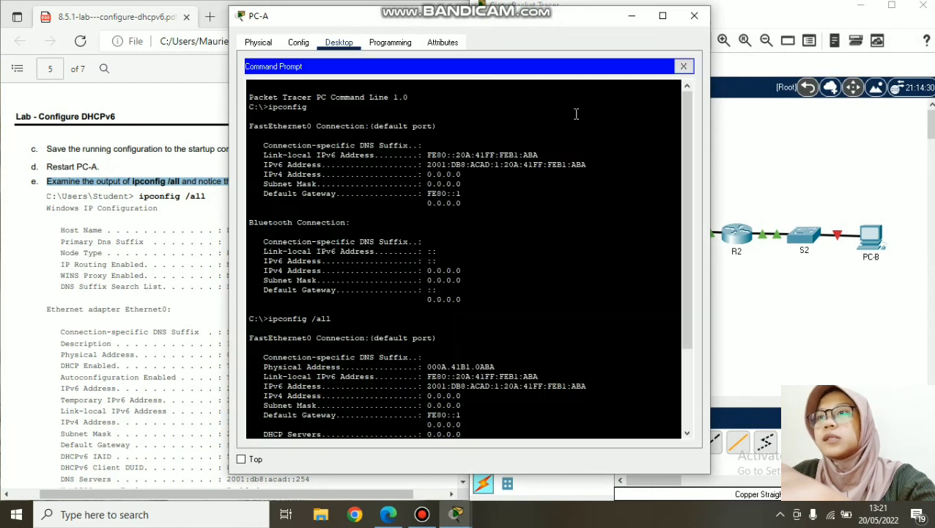
scroll(499, 433, down, 2)
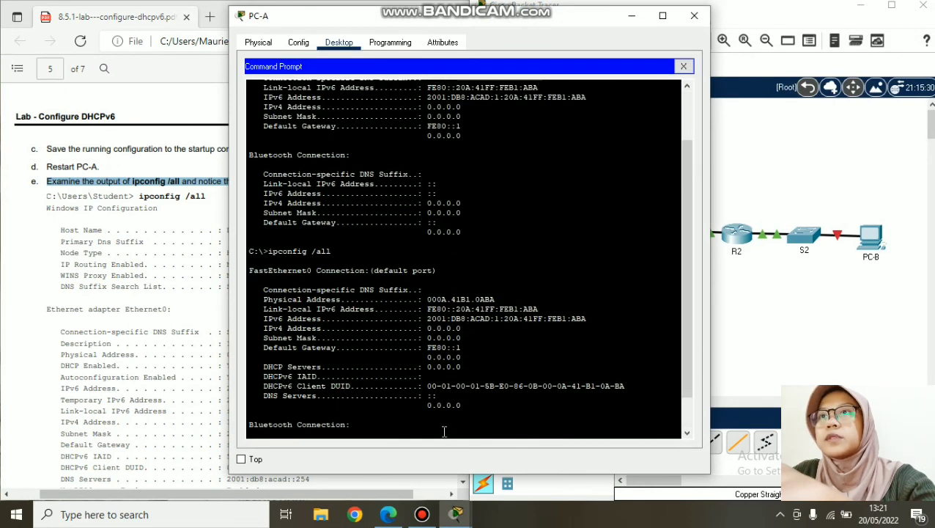
scroll(440, 429, down, 2)
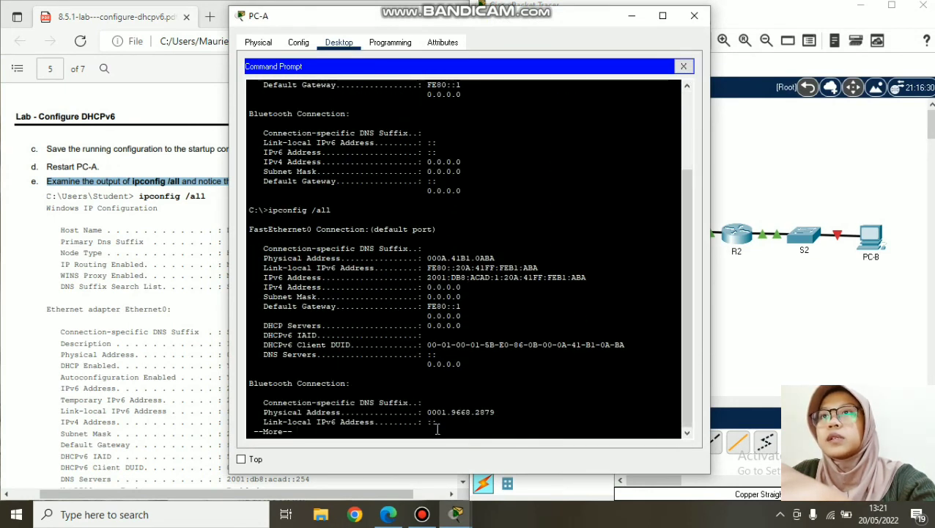
scroll(434, 427, down, 1)
key(Return)
key(Return)
key(Return)
key(Return)
key(Return)
key(Return)
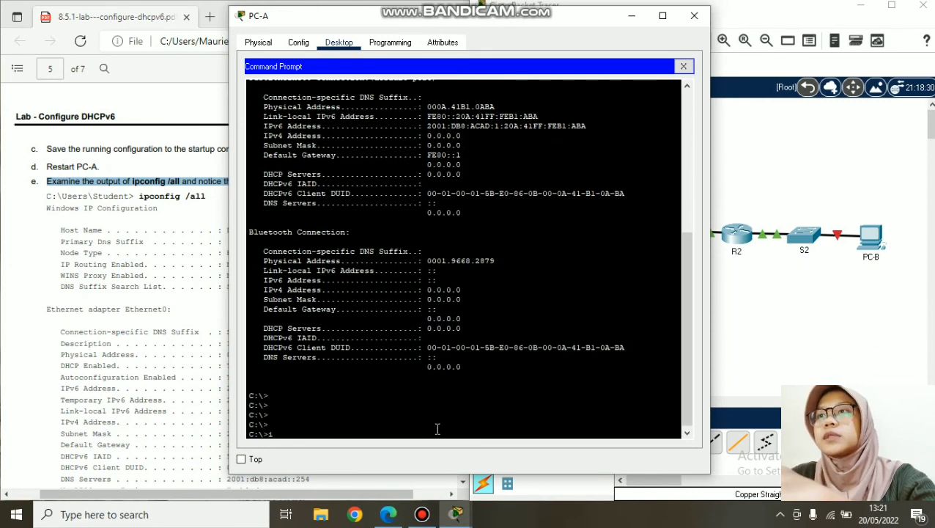
- Run ipconfig /all on PC-A, check the STATELESS.com DNS details, and close PC-A
text(ipcon)
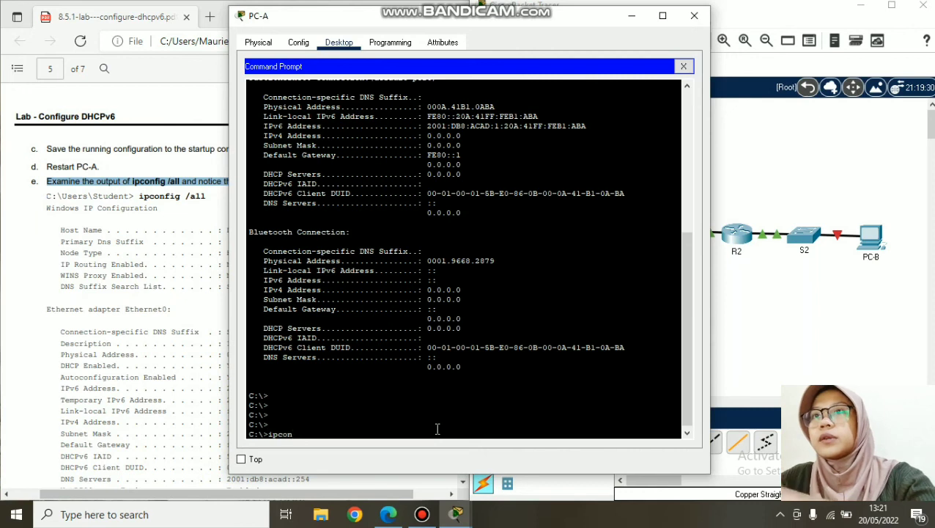
text(fig )
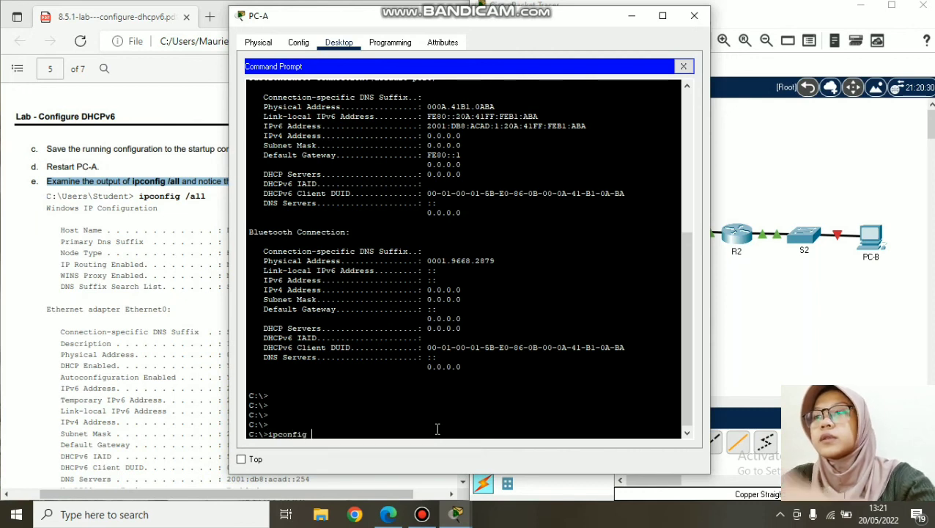
text(/all)
key(Return)
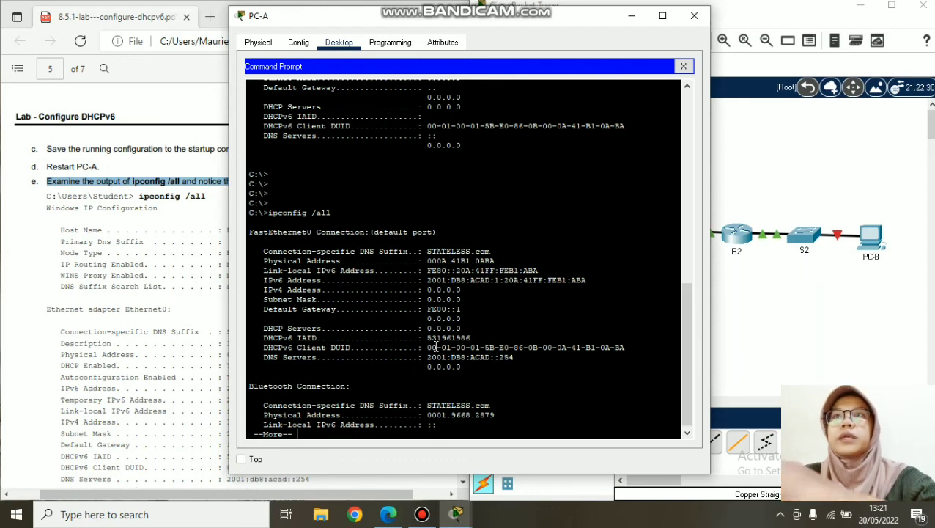
drag(447, 20, 689, 20)
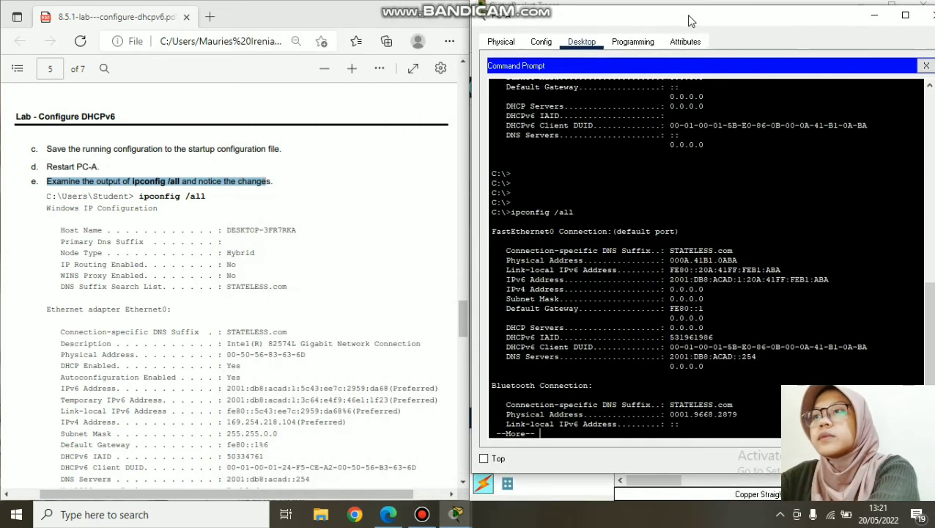
scroll(293, 293, down, 3)
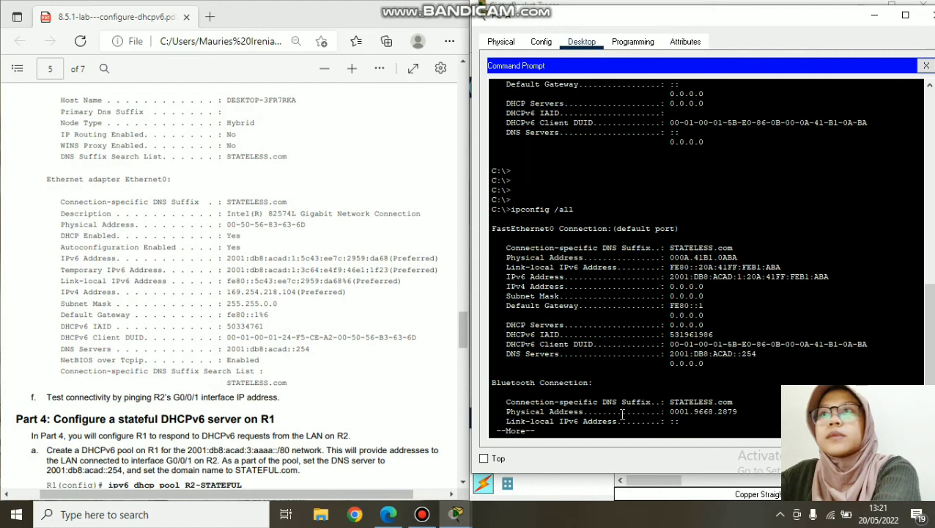
key(Return)
key(Return)
key(Return)
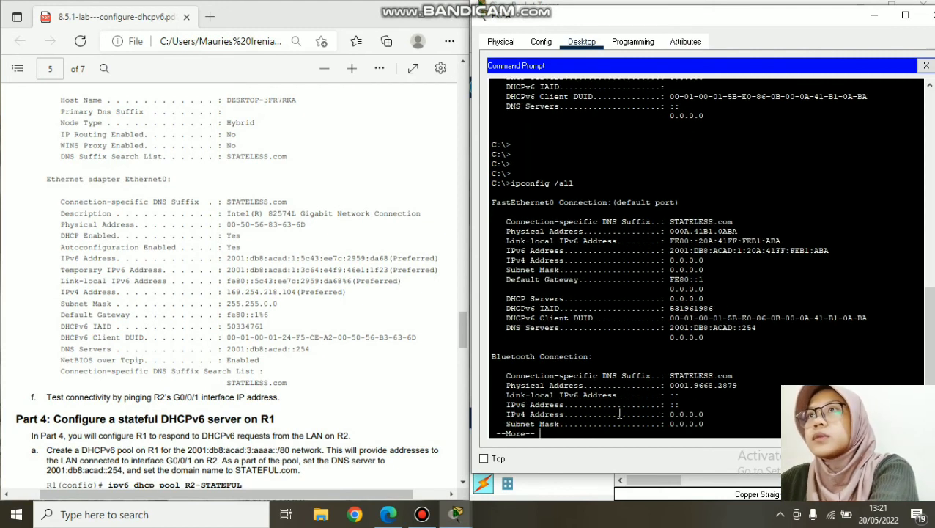
key(Return)
key(Return)
key(Return)
key(Return)
key(Return)
key(Return)
key(Return)
key(Return)
key(Return)
key(Return)
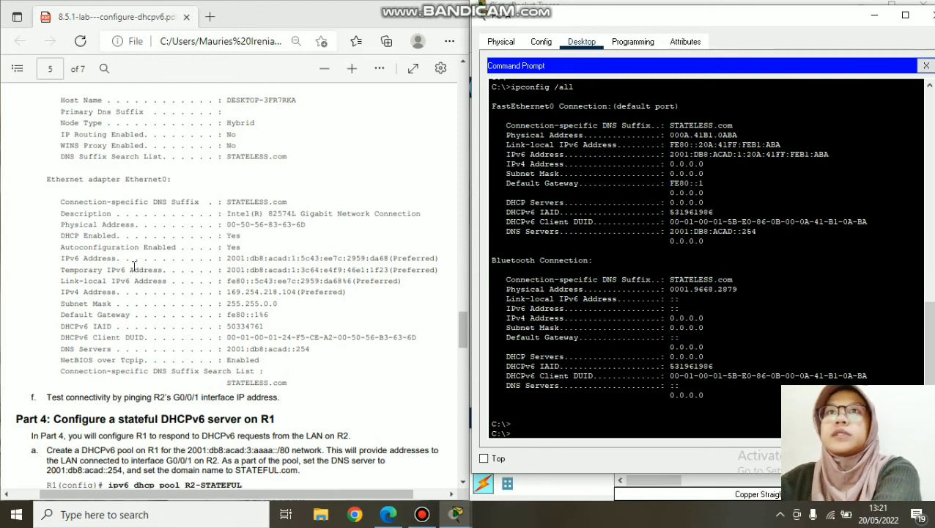
scroll(147, 299, up, 2)
scroll(158, 337, down, 6)
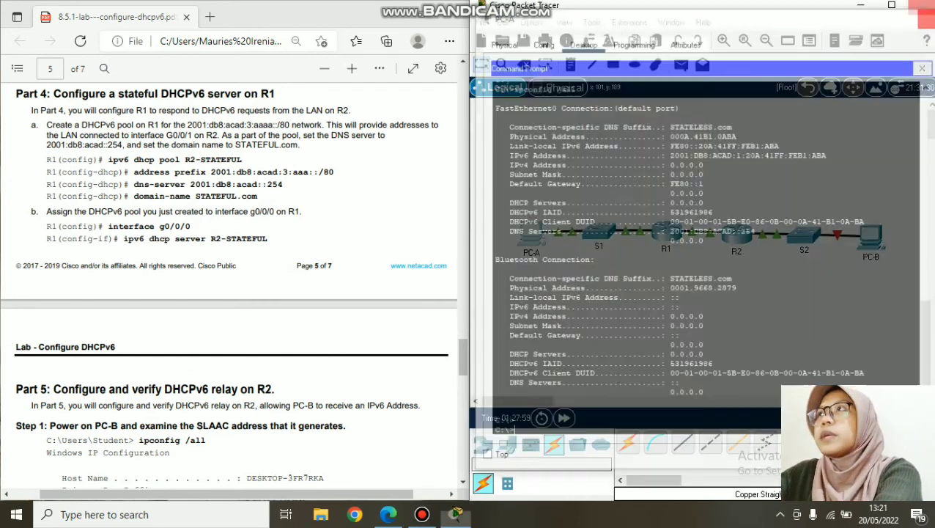
click(925, 15)
scroll(184, 203, up, 2)
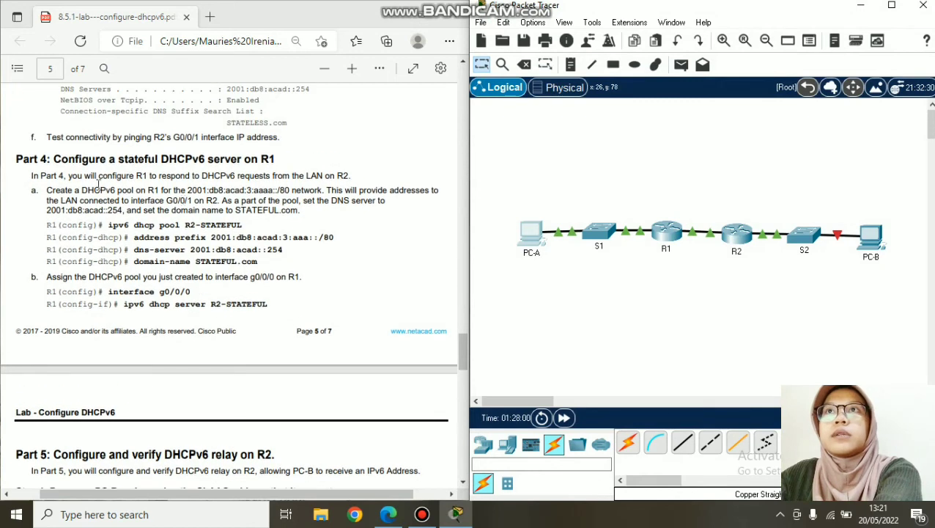
- On R1, enter global configuration and create pool R2-STATEFULL with ip dhcp pool
click(666, 233)
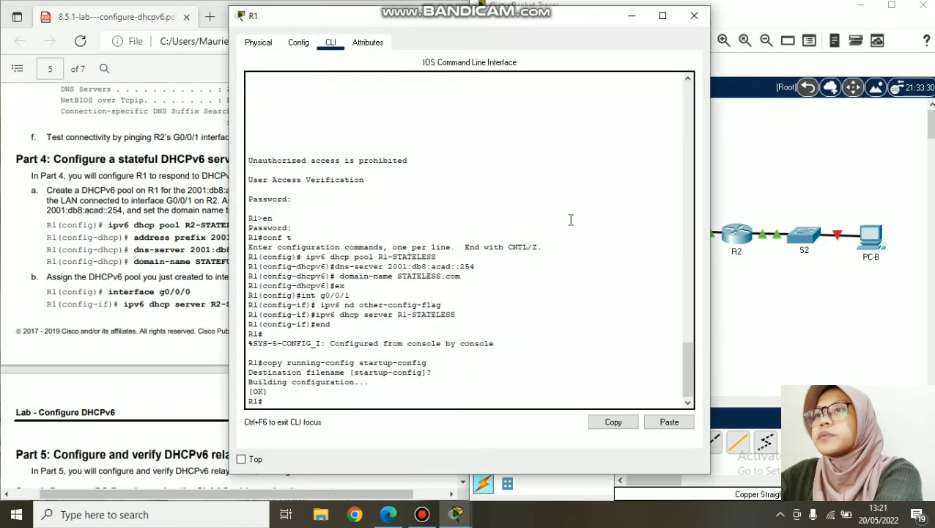
click(163, 236)
drag(41, 190, 326, 192)
click(583, 404)
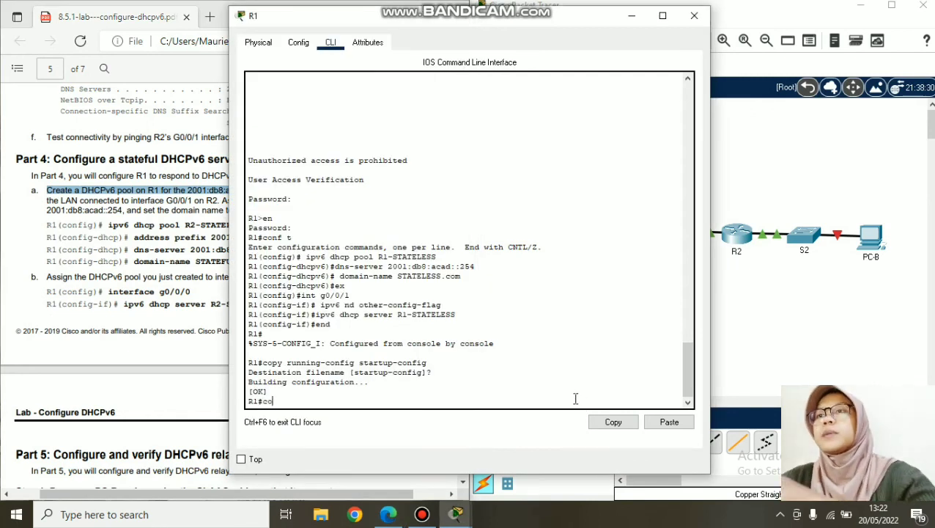
key(Return)
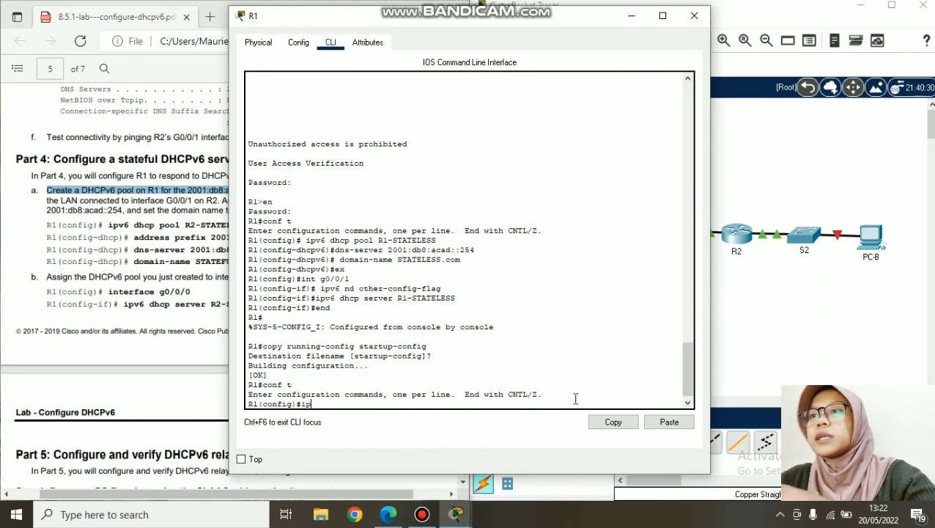
text(ip dhcp pool)
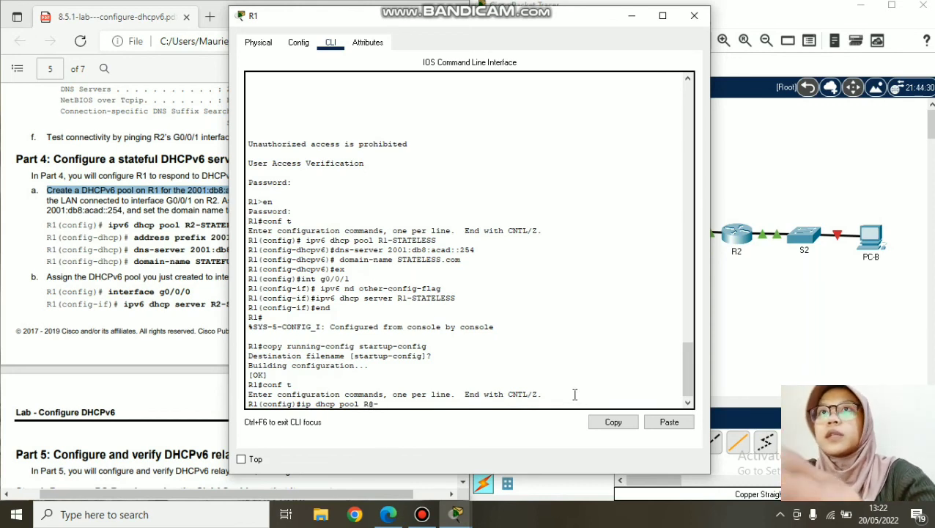
text(R2-STATE)
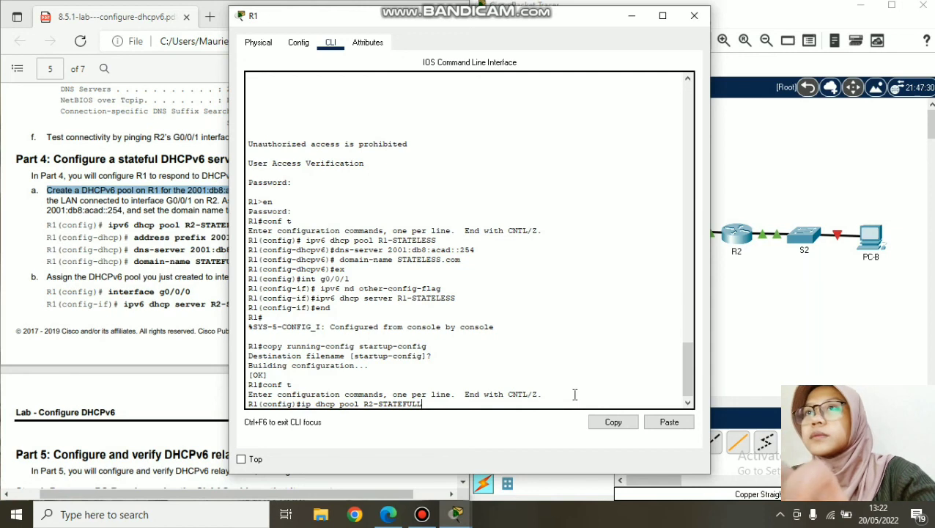
text(FULL)
key(Return)
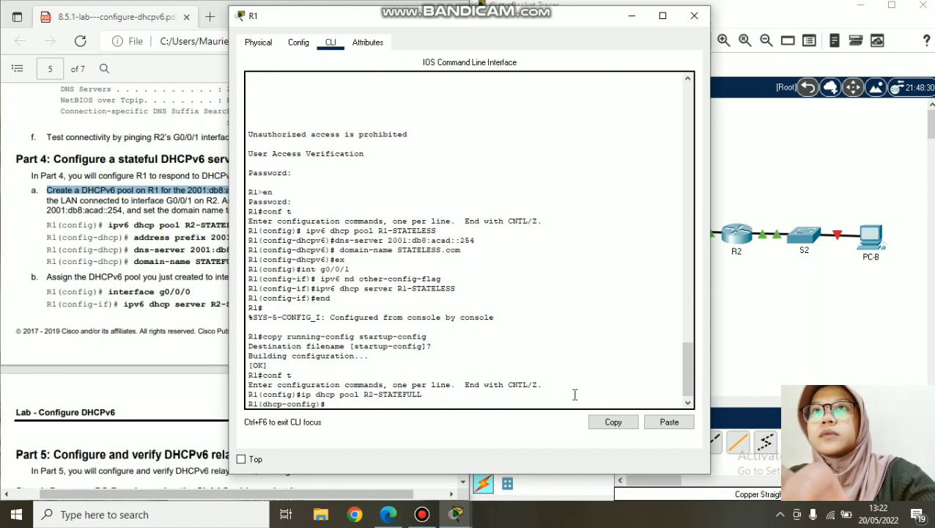
drag(409, 24, 589, 19)
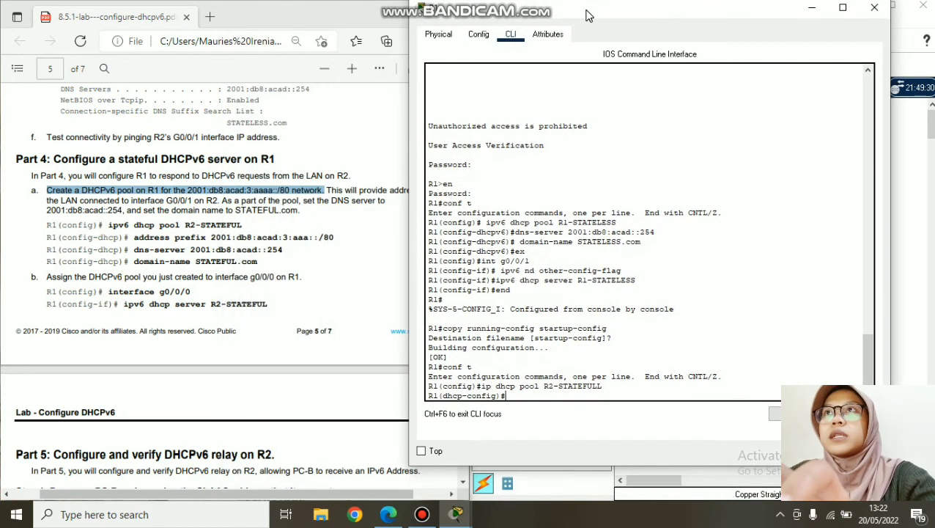
- Paste the address prefix command into R1's console while still in the IPv4 pool
drag(135, 237, 335, 237)
click(359, 124)
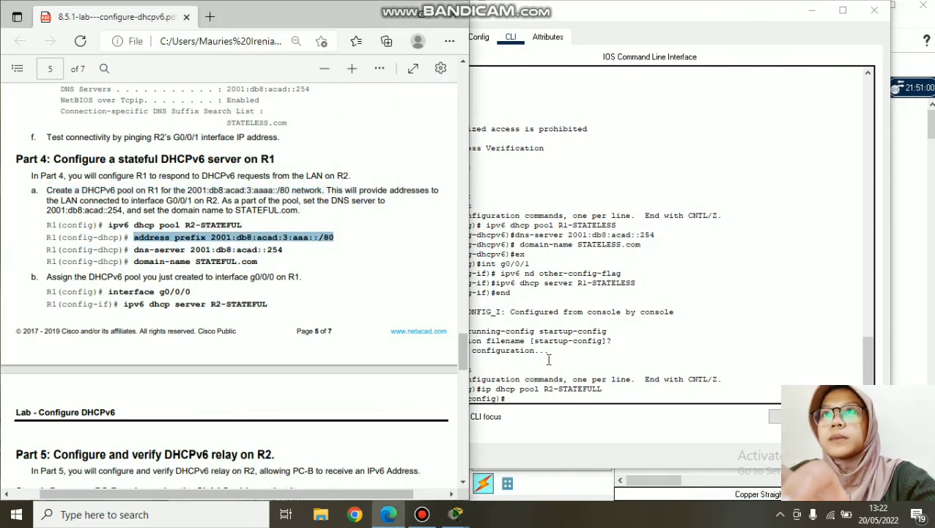
click(563, 396)
key(ctrl+v)
key(ctrl+v)
key(ctrl+v)
key(ctrl+v)
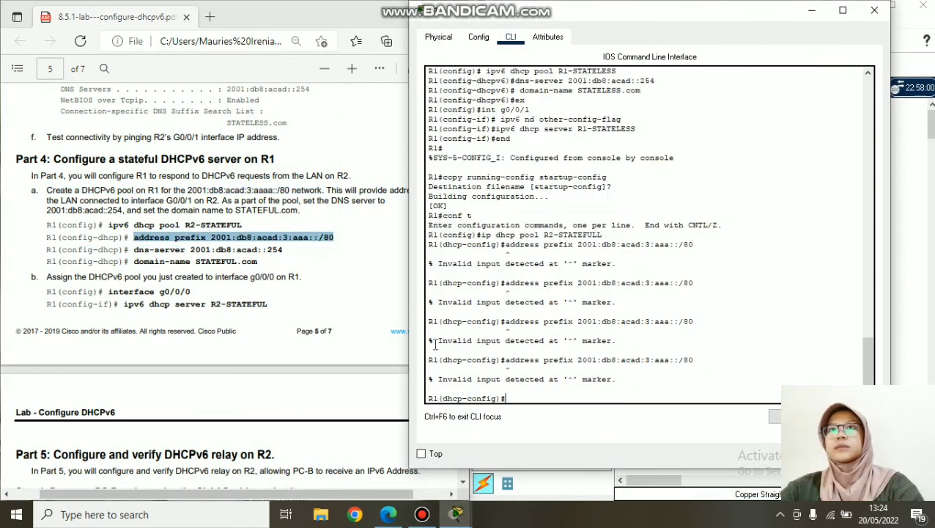
- Create the DHCPv6 pool with ipv6 dhcp pool R2-STATEFUL
click(110, 225)
drag(110, 225, 245, 226)
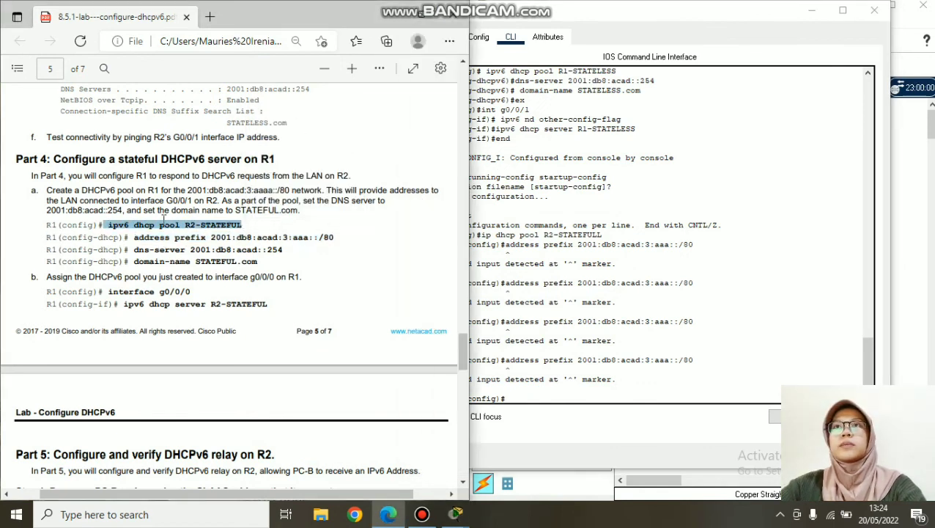
drag(160, 222, 165, 222)
drag(108, 227, 243, 225)
click(273, 109)
click(579, 379)
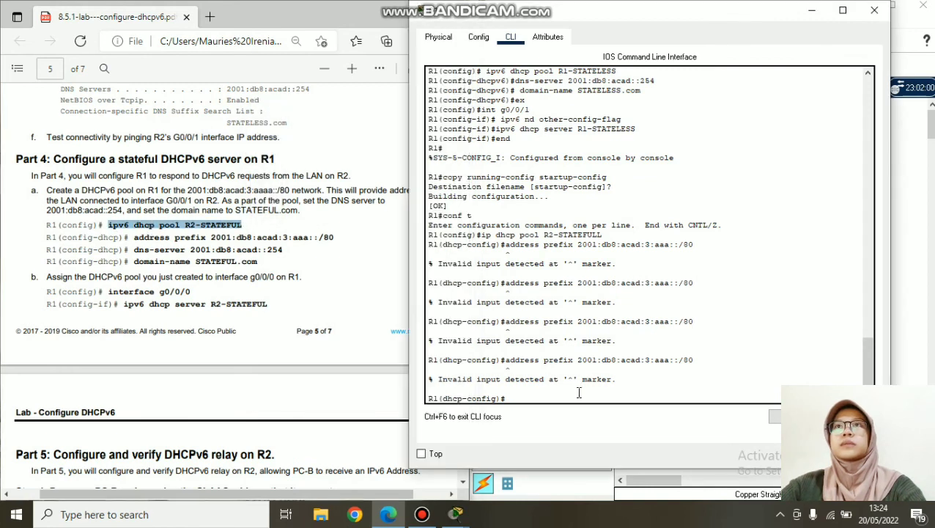
right_click(578, 395)
click(608, 417)
key(Return)
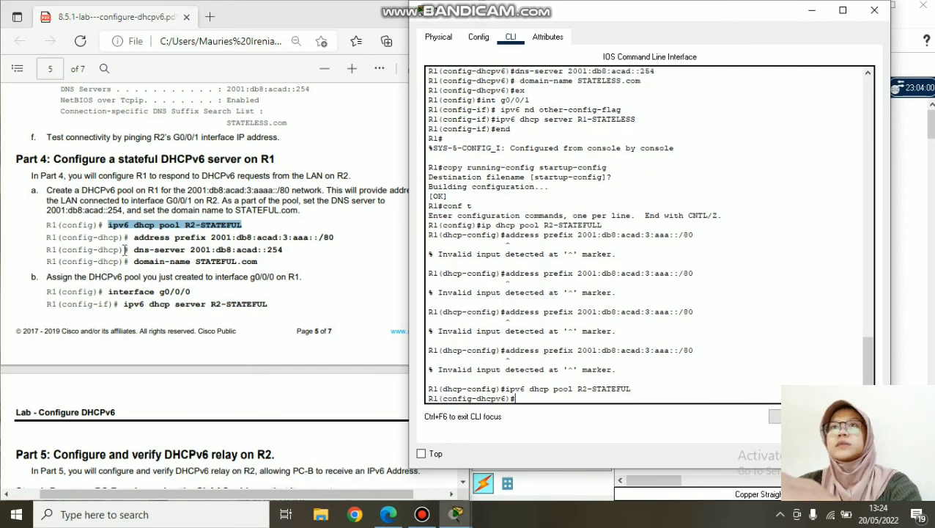
- Add address prefix 2001:db8:acad:3:aaa::/80 to pool R2-STATEFUL
click(250, 230)
drag(130, 237, 339, 239)
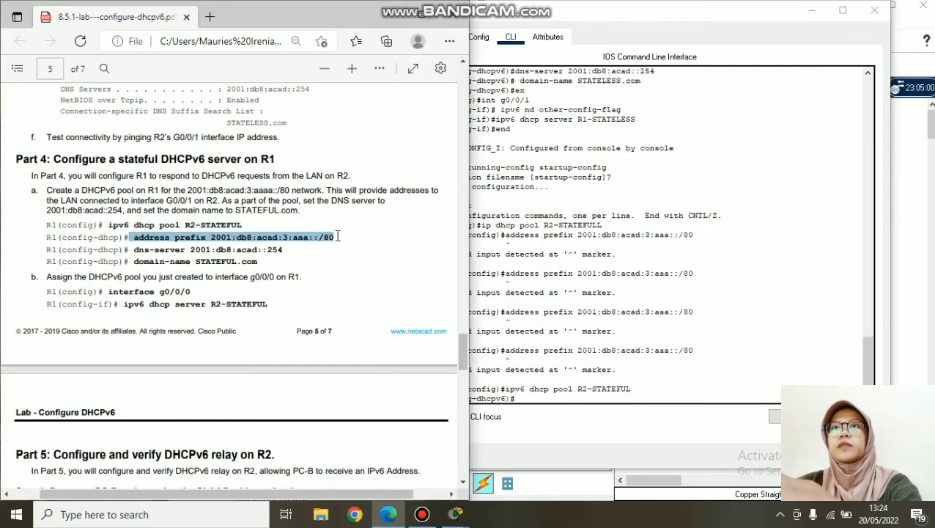
click(213, 253)
drag(132, 240, 349, 240)
click(370, 127)
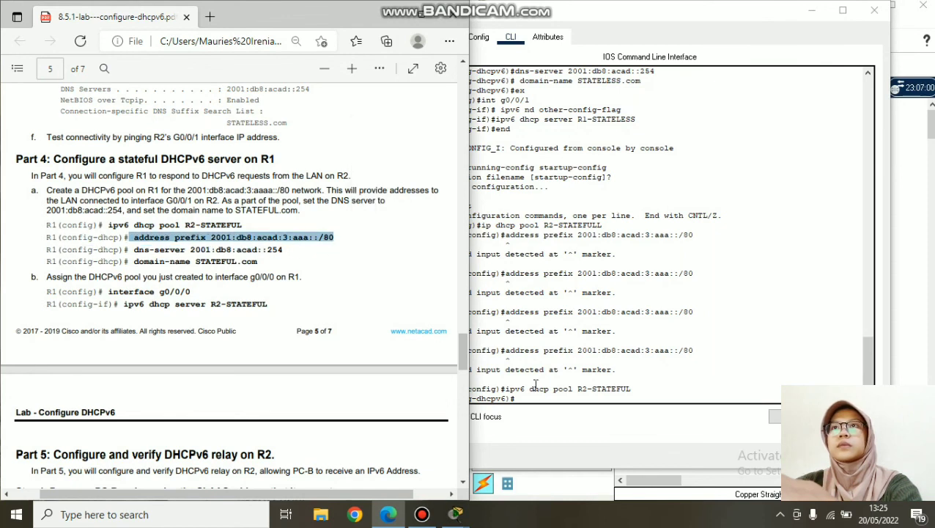
click(542, 396)
right_click(544, 402)
click(561, 427)
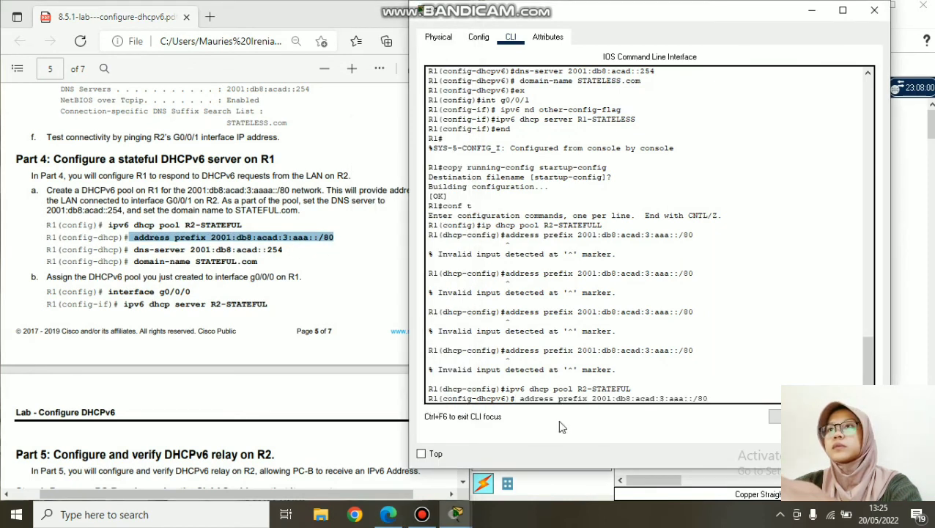
key(Left)
key(Left)
key(Left)
key(Left)
key(Left)
key(Left)
key(Left)
key(Left)
key(Left)
key(ctrl+a)
key(Right)
key(BackSpace)
key(Return)
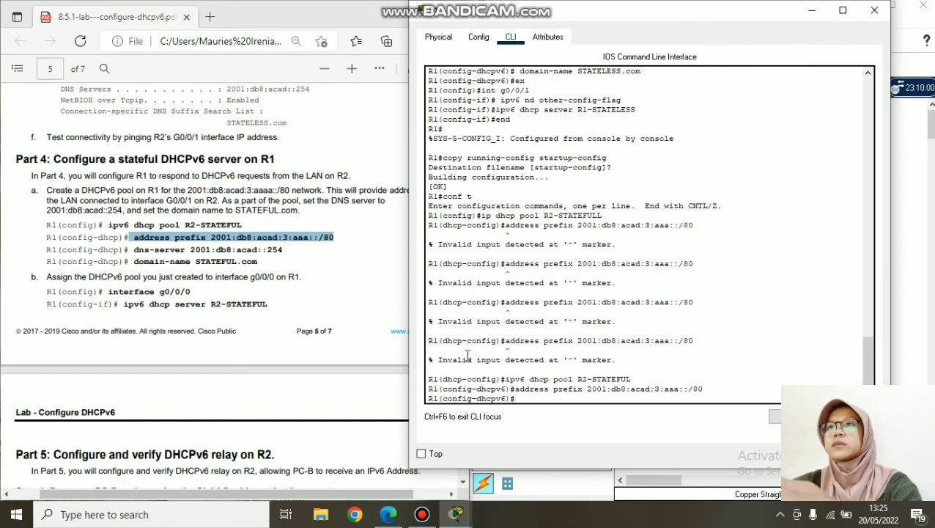
click(132, 255)
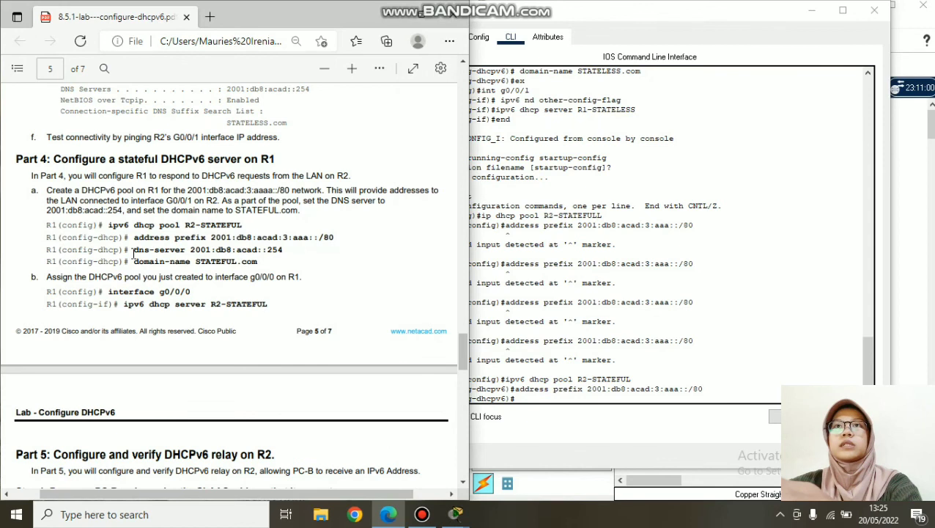
- Set pool R2-STATEFUL's DNS server to 2001:db8:acad::254
scroll(216, 332, down, 1)
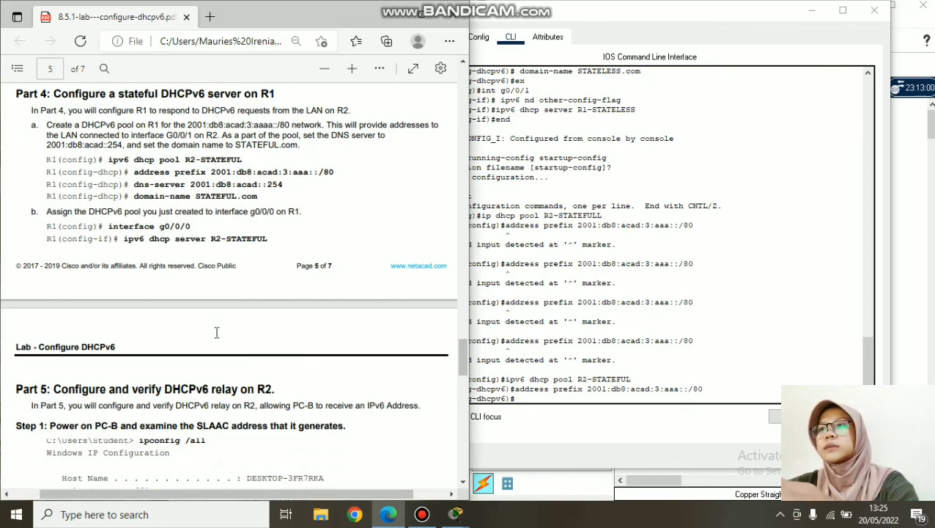
drag(134, 184, 285, 185)
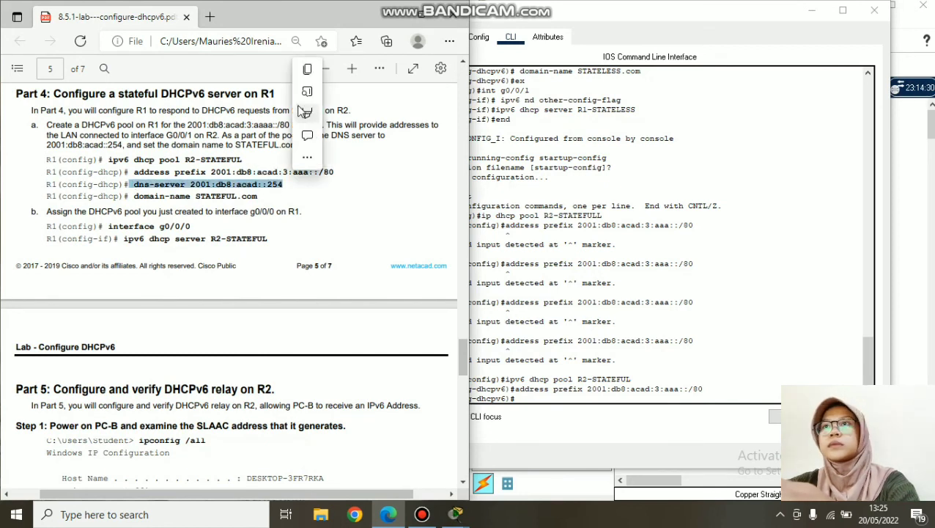
click(307, 69)
click(728, 193)
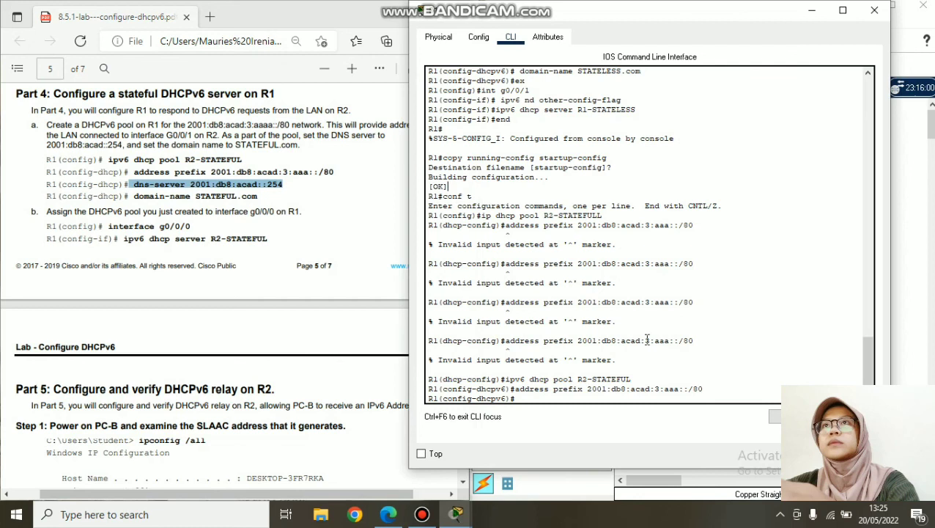
right_click(601, 402)
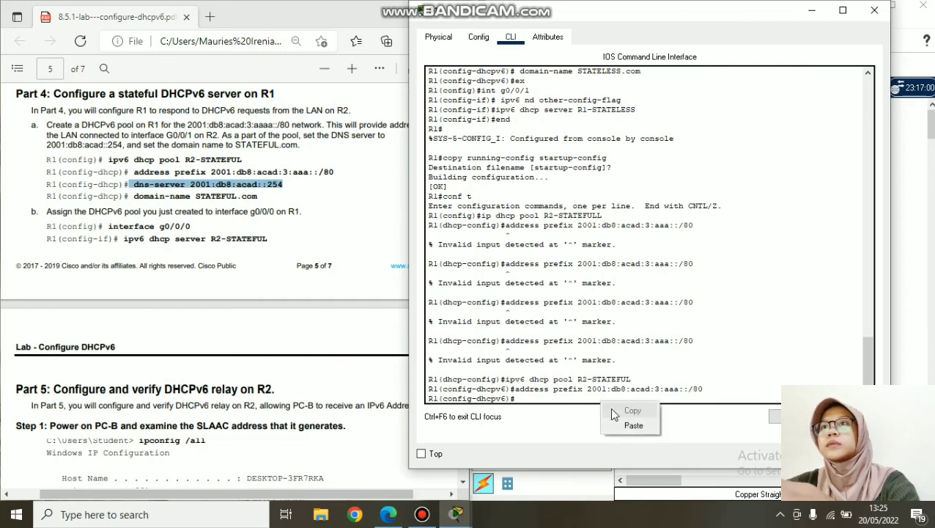
click(626, 427)
- Set the pool's domain name to STATEFUL.com and leave pool configuration
drag(133, 196, 258, 196)
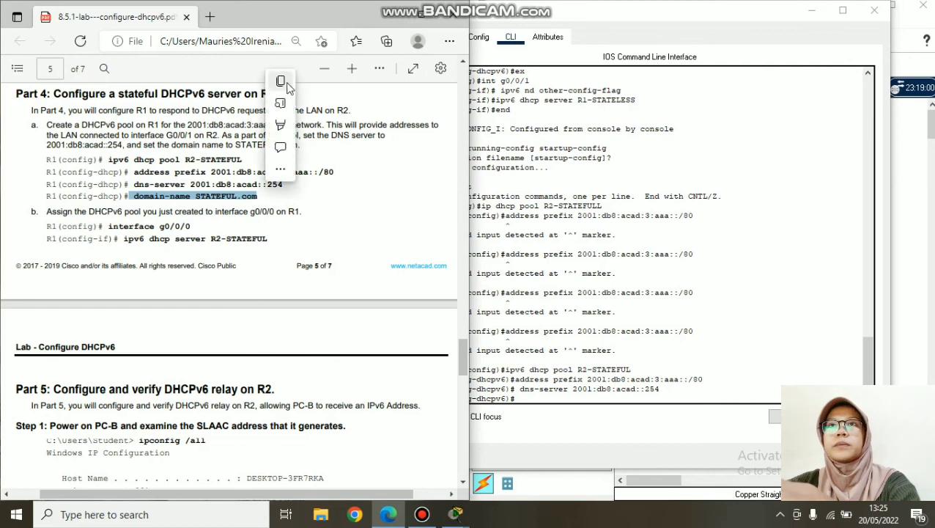
click(287, 80)
click(540, 395)
right_click(539, 396)
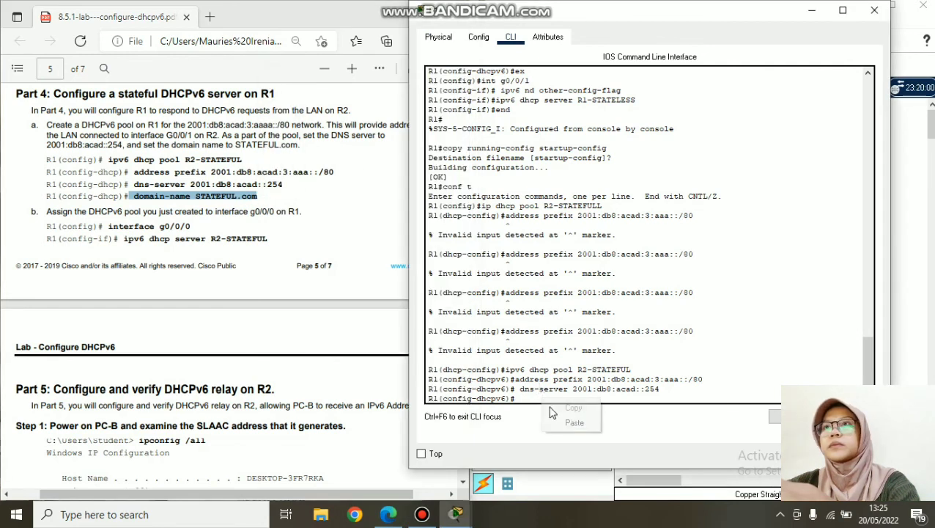
click(564, 428)
key(Return)
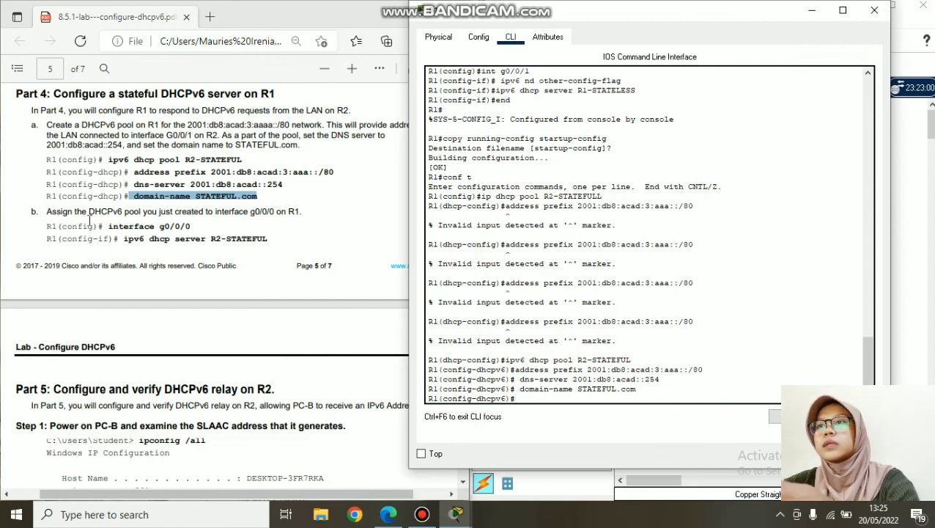
scroll(103, 235, down, 2)
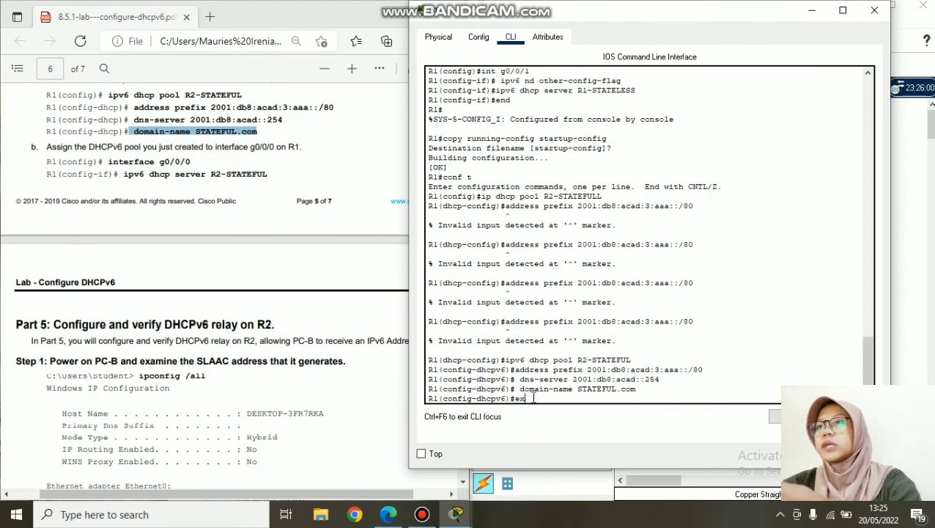
key(Return)
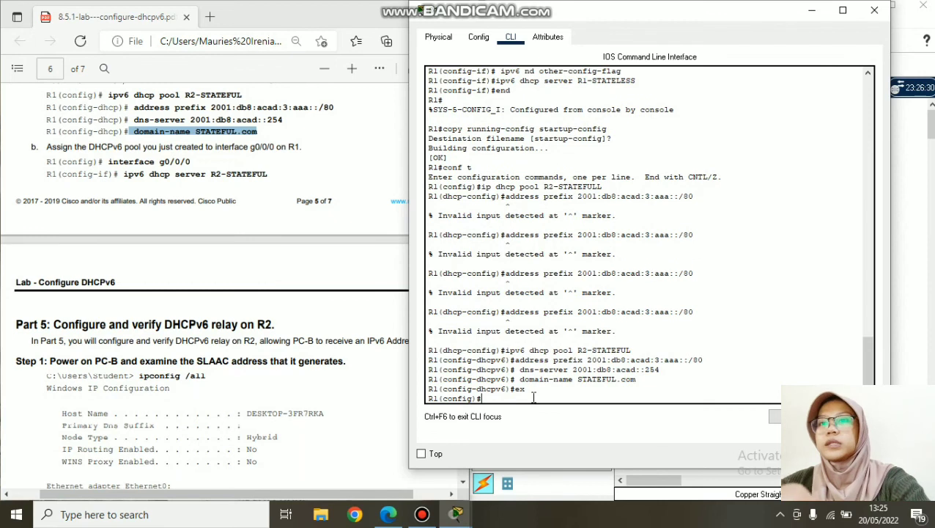
- Enter interface G0/0/0 configuration on R1
click(106, 165)
drag(106, 163, 192, 162)
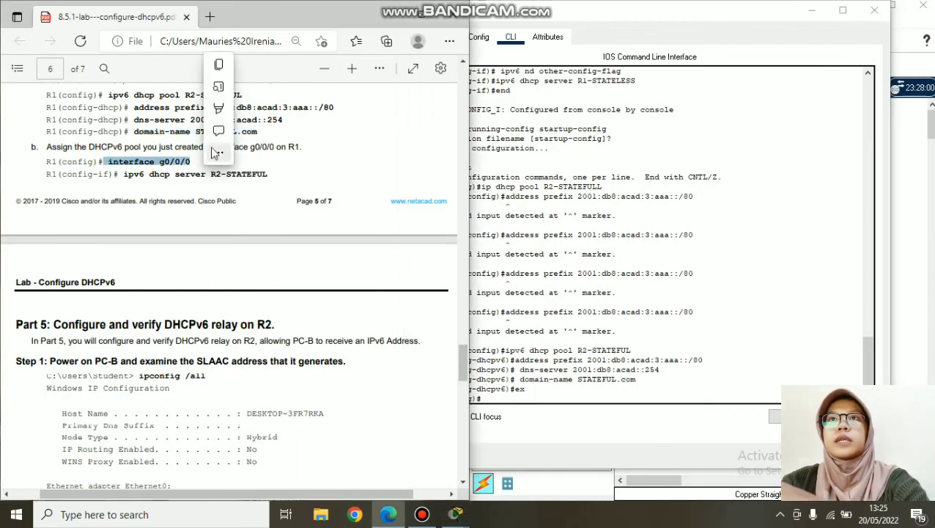
click(219, 65)
right_click(522, 402)
click(536, 430)
key(Return)
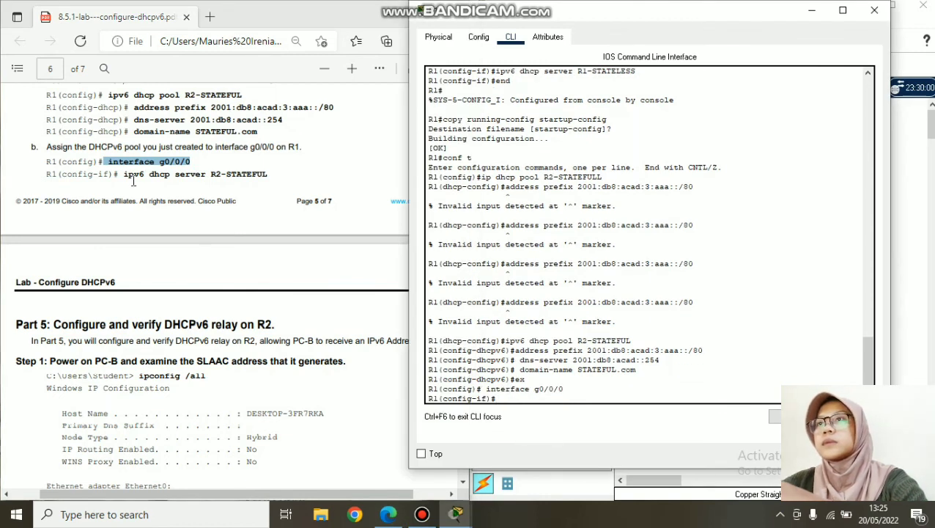
click(133, 181)
drag(123, 174, 269, 175)
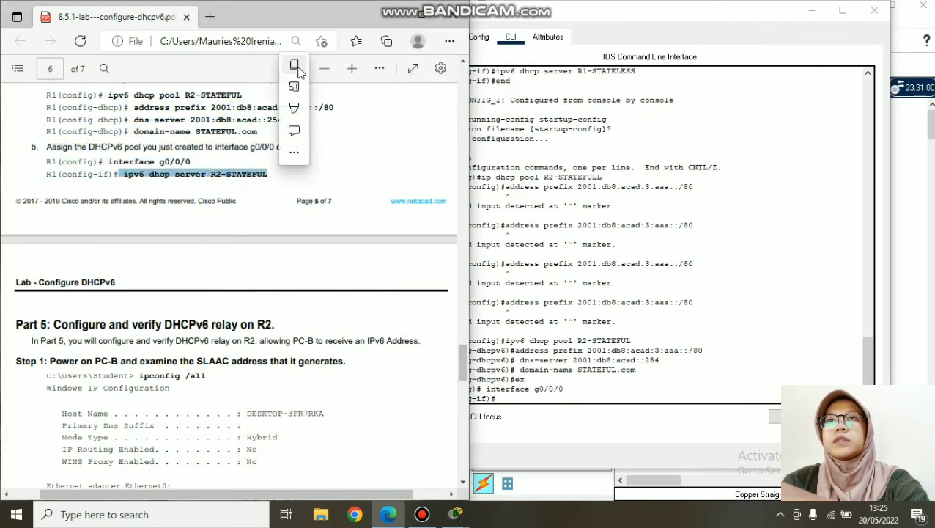